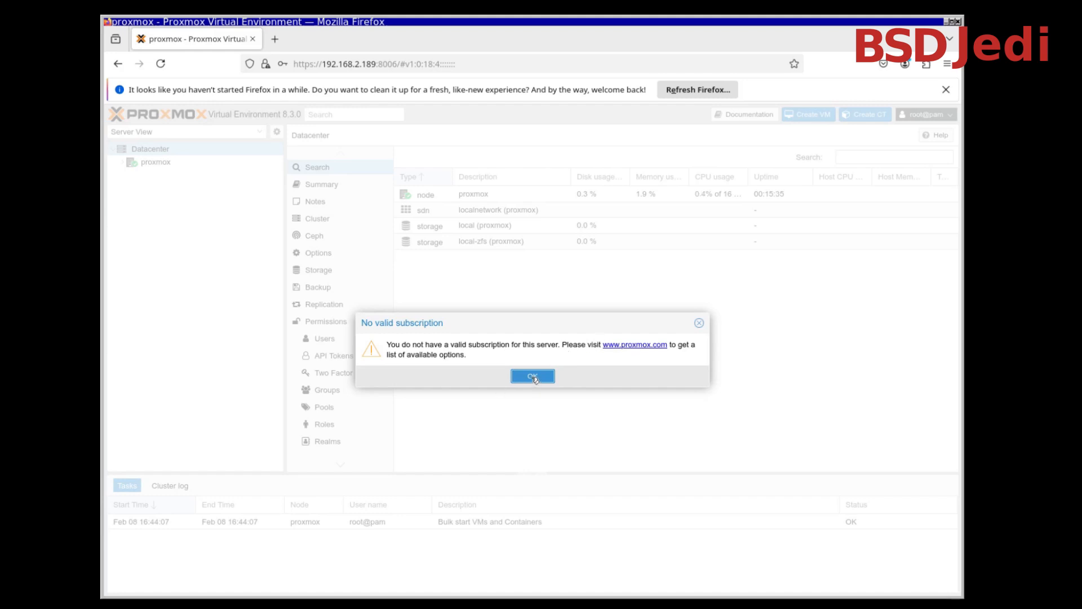
Dismiss the subscription and browser refresh notices, and open an xterm.js shell on the proxmox node
{"action": "key", "text": "Return"}
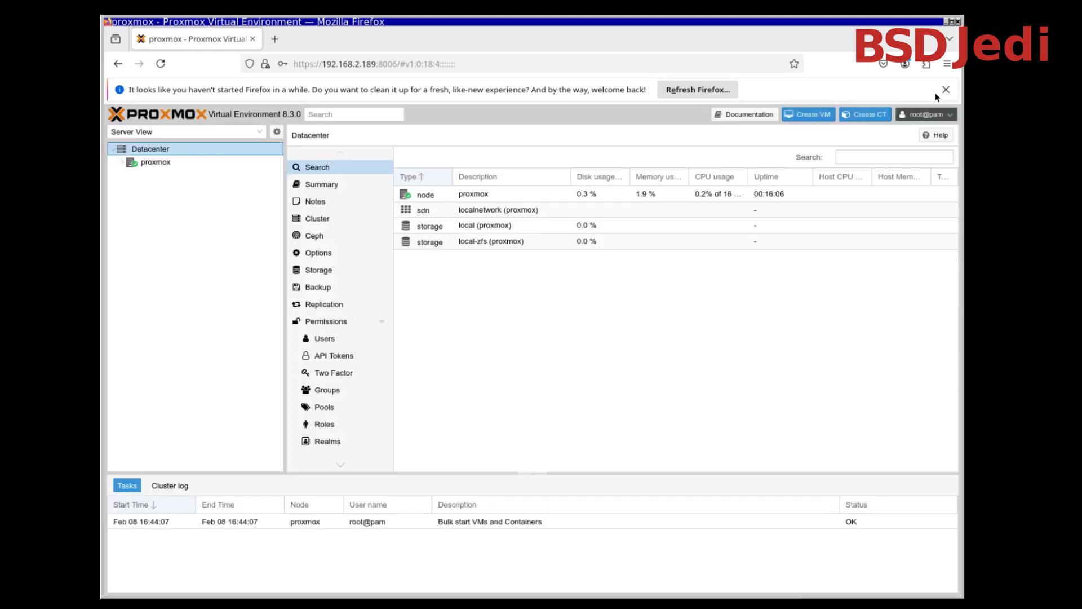
{"action": "left_click", "coordinate": [946, 90]}
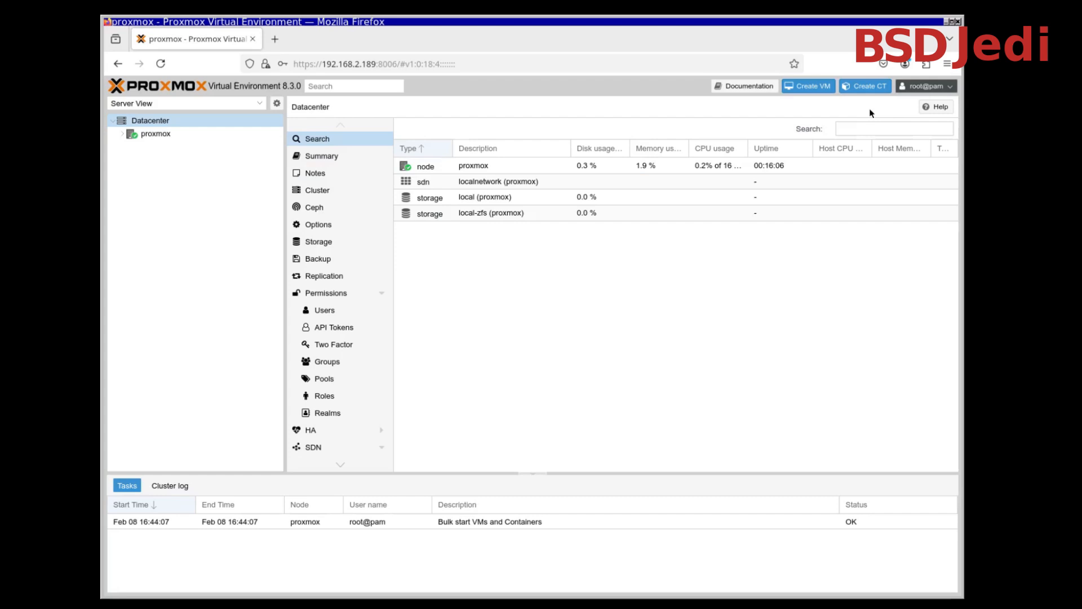
{"action": "left_click", "coordinate": [158, 135]}
{"action": "left_click", "coordinate": [122, 134]}
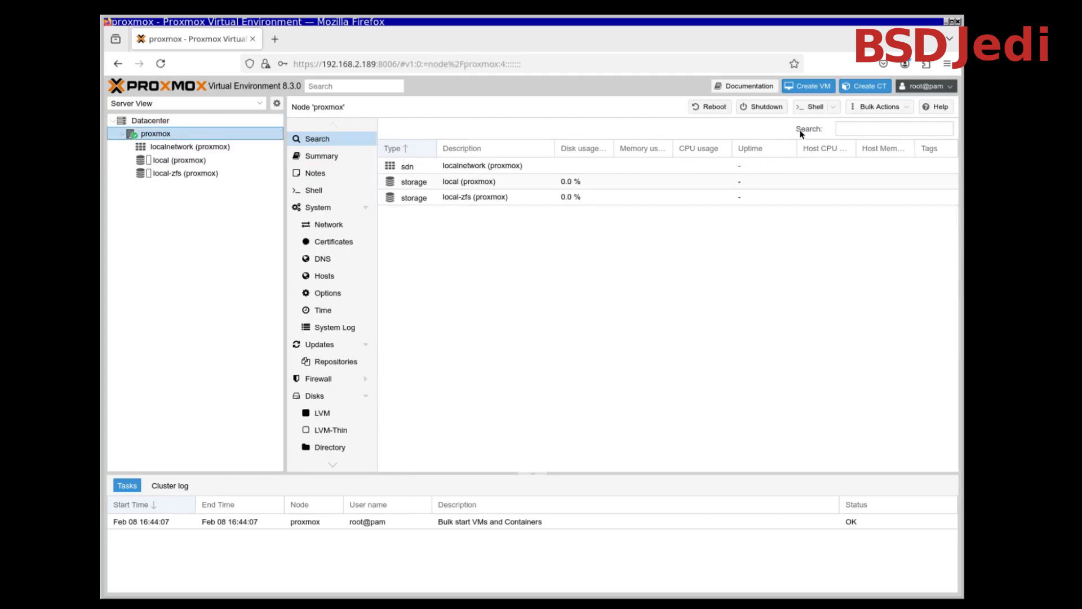
{"action": "left_click", "coordinate": [821, 110]}
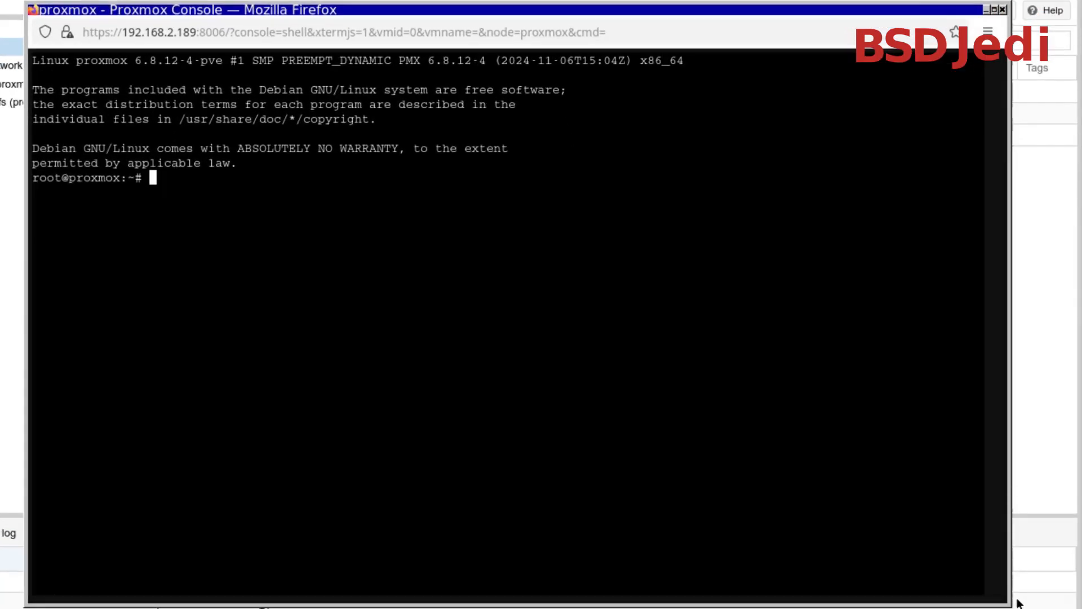
Change to the /usr/share/javascript/proxmox-widget-toolkit/ directory and clear the terminal
{"action": "type", "text": "cd /usr/"}
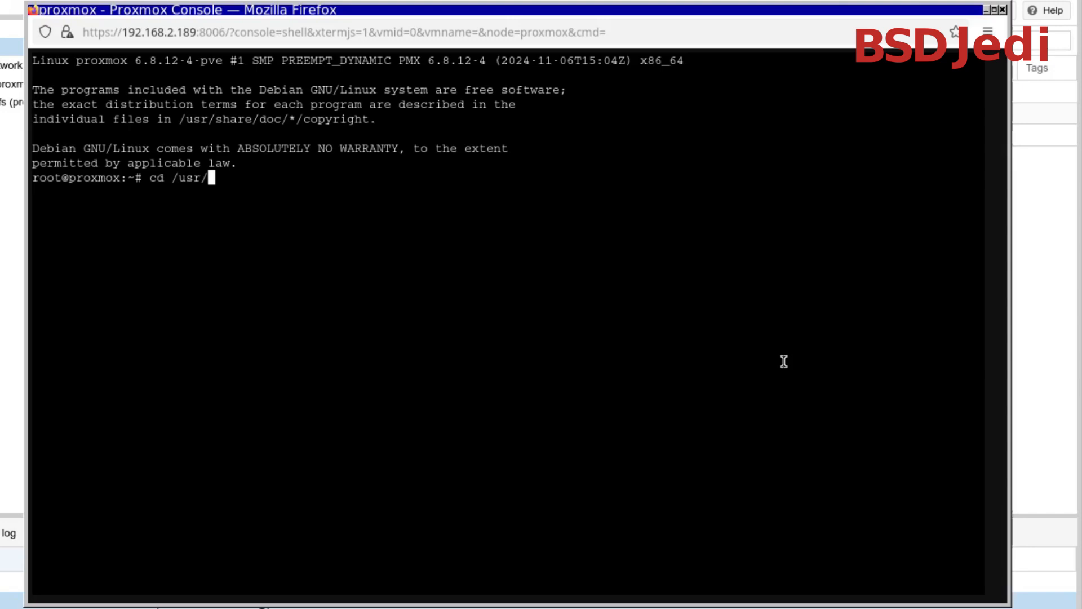
{"action": "type", "text": "share/ja"}
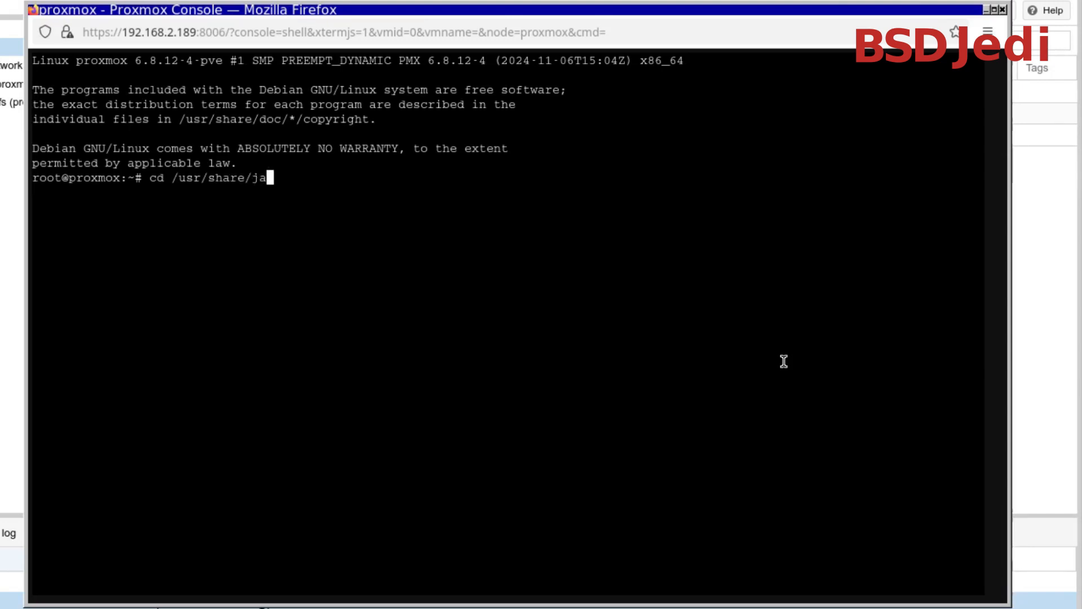
{"action": "type", "text": "vas"}
{"action": "key", "text": "Tab"}
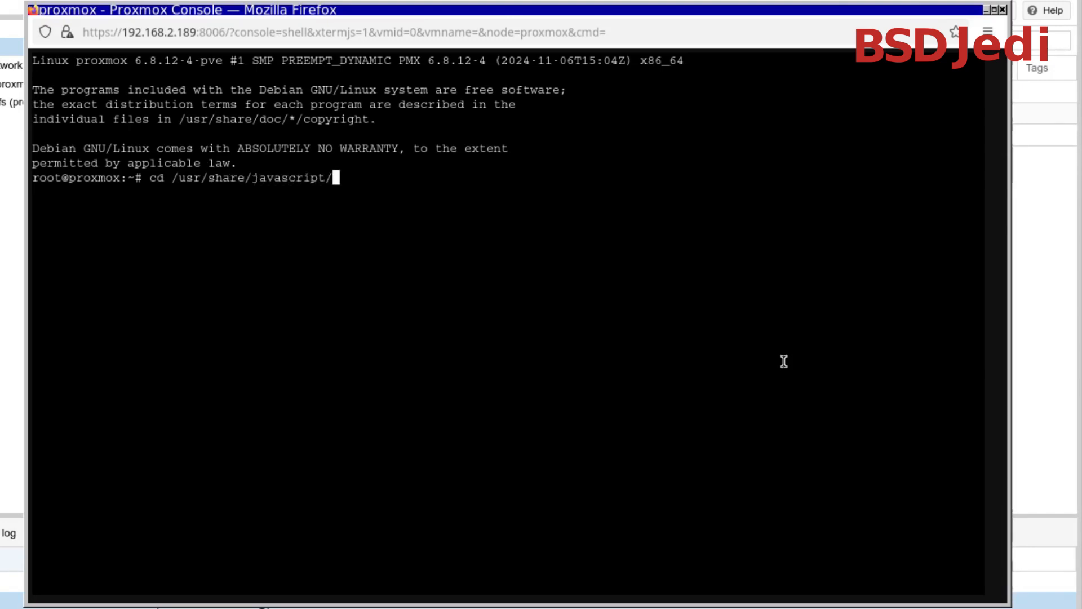
{"action": "type", "text": "p"}
{"action": "key", "text": "Tab"}
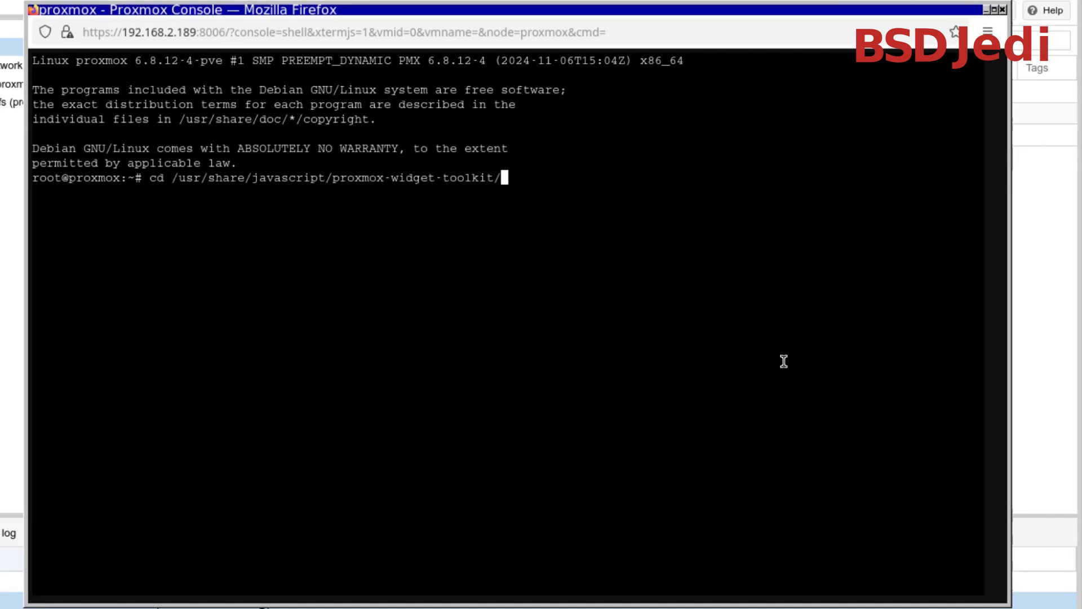
{"action": "key", "text": "Return"}
{"action": "key", "text": "ctrl+l"}
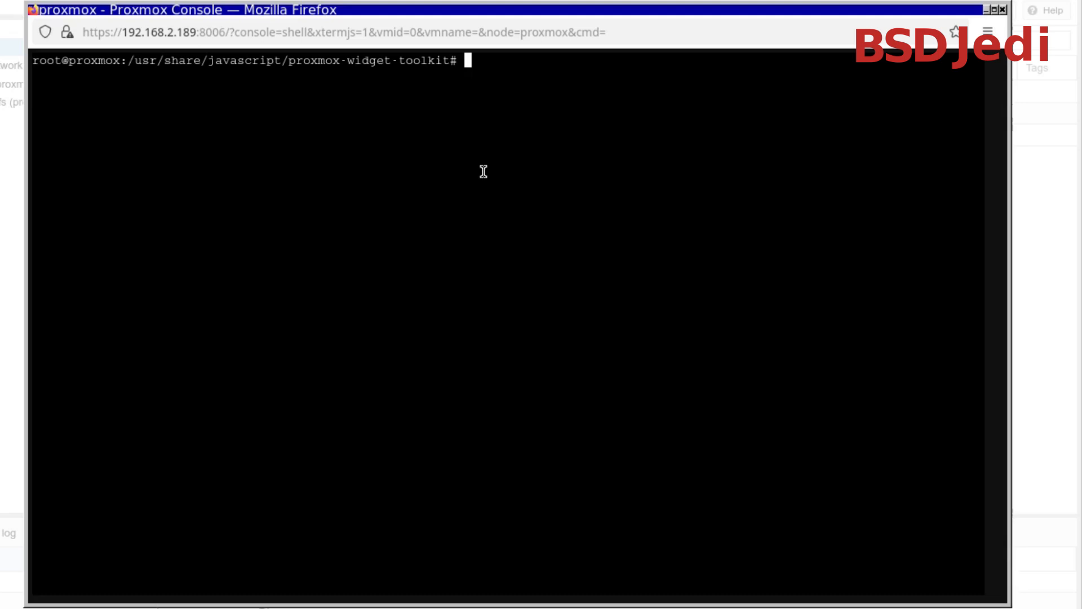
Search the current directory recursively and case-insensitively for "valid subscription" with grep -Rnie
{"action": "type", "text": "grep -Rnie "}
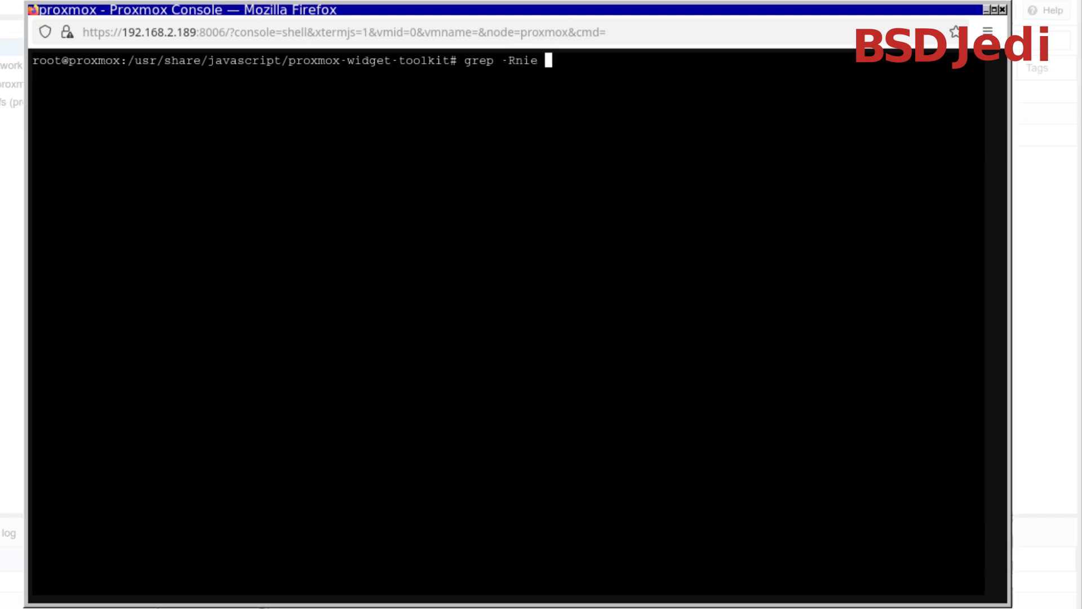
{"action": "type", "text": "\"valid soubs"}
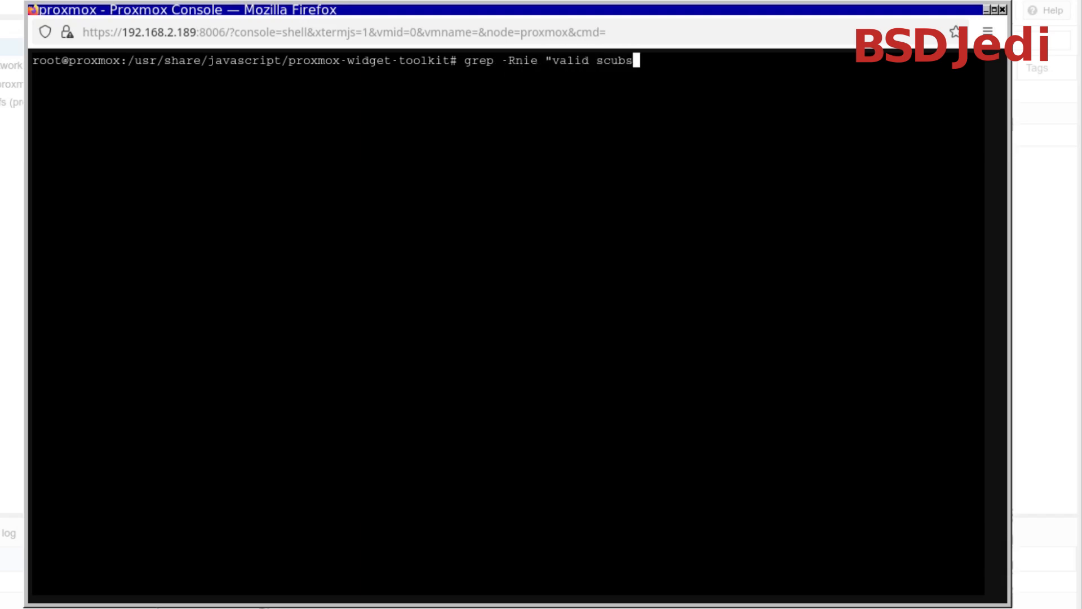
{"action": "key", "text": "BackSpace"}
{"action": "key", "text": "BackSpace"}
{"action": "key", "text": "BackSpace"}
{"action": "key", "text": "BackSpace"}
{"action": "type", "text": "ubscription\" "}
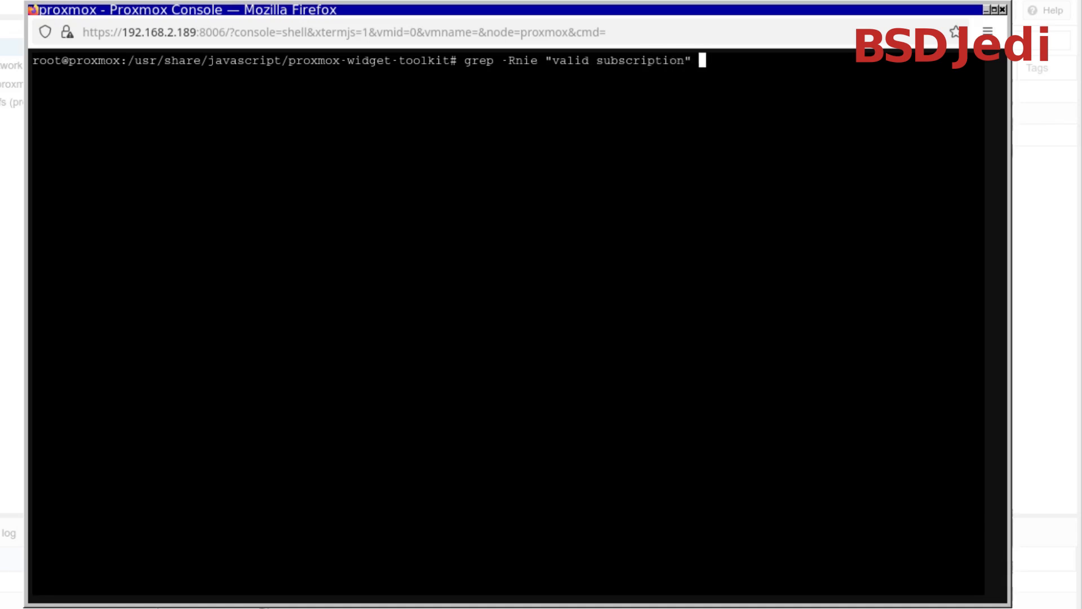
{"action": "type", "text": "."}
{"action": "key", "text": "Return"}
List the unique matching files with grep -Rie "valid subscription" . | awk '{print $1}' | sort -u
{"action": "key", "text": "Up"}
{"action": "key", "text": "BackSpace"}
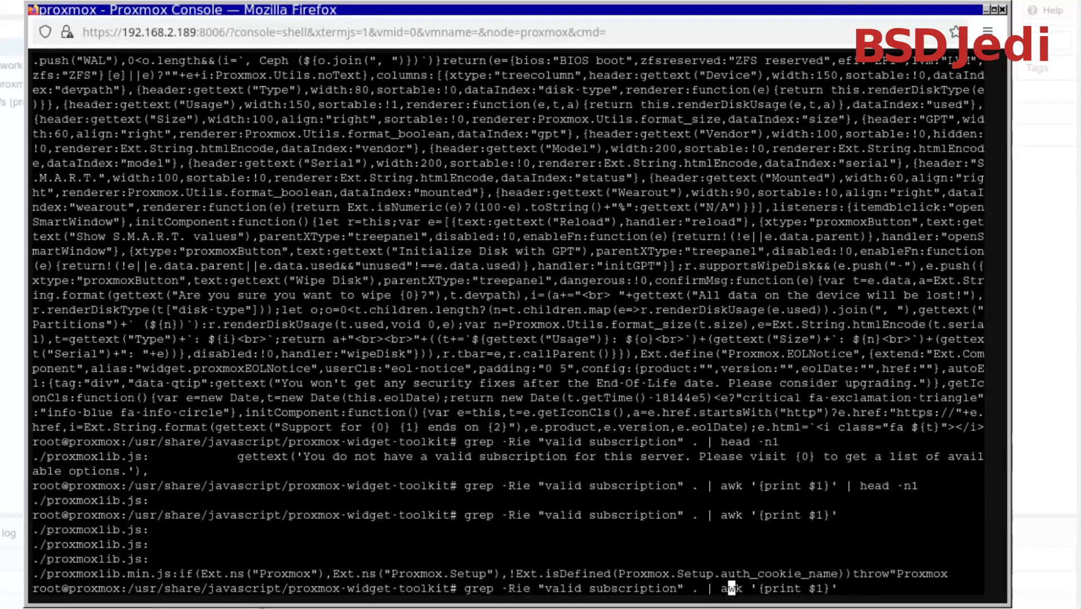
{"action": "key", "text": "Right"}
{"action": "key", "text": "Right"}
{"action": "key", "text": "Right"}
{"action": "key", "text": "Right"}
{"action": "key", "text": "Right"}
{"action": "key", "text": "Right"}
{"action": "key", "text": "Right"}
{"action": "key", "text": "Right"}
{"action": "key", "text": "Right"}
{"action": "key", "text": "Right"}
{"action": "key", "text": "Right"}
{"action": "key", "text": "Right"}
{"action": "key", "text": "Right"}
{"action": "key", "text": "Right"}
{"action": "key", "text": "Right"}
{"action": "key", "text": "Right"}
{"action": "type", "text": "| sort -u"}
{"action": "key", "text": "Return"}
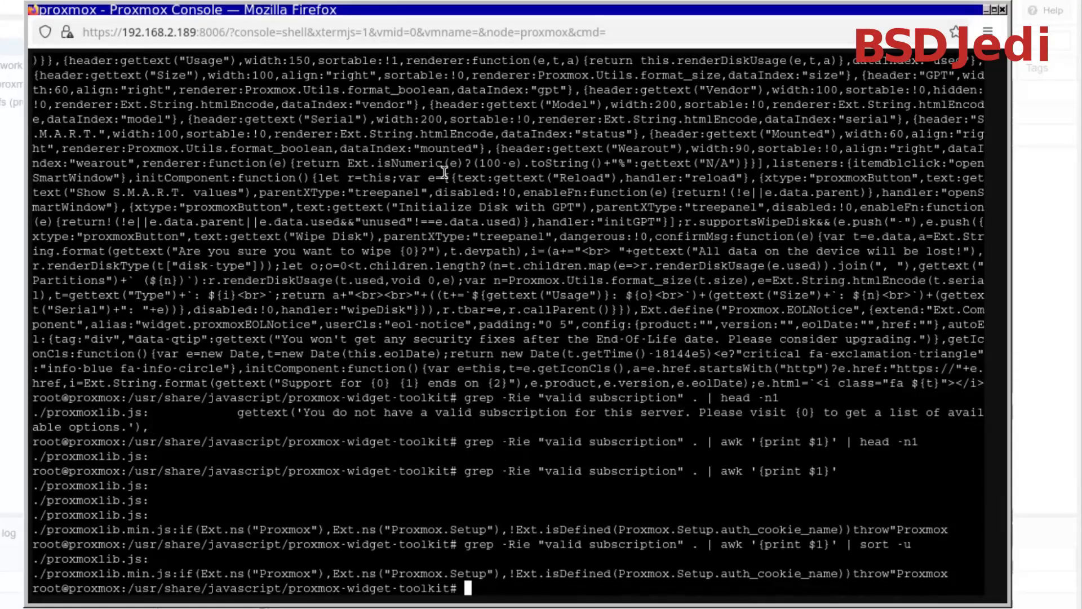
{"action": "left_click_drag", "start_coordinate": [47, 559], "coordinate": [142, 559]}
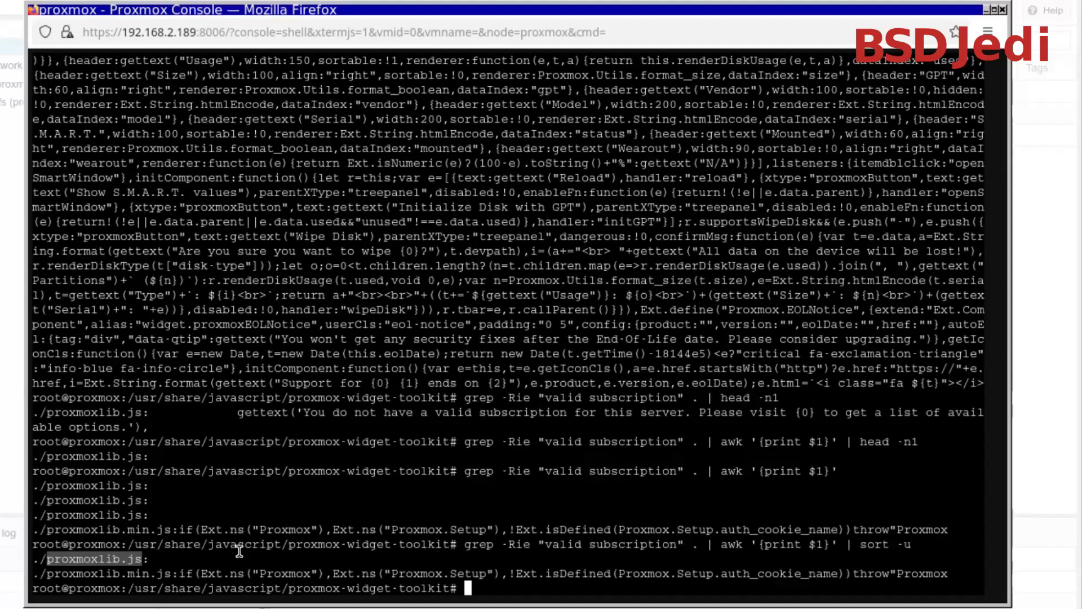
{"action": "type", "text": "vim"}
{"action": "key", "text": "BackSpace"}
{"action": "key", "text": "BackSpace"}
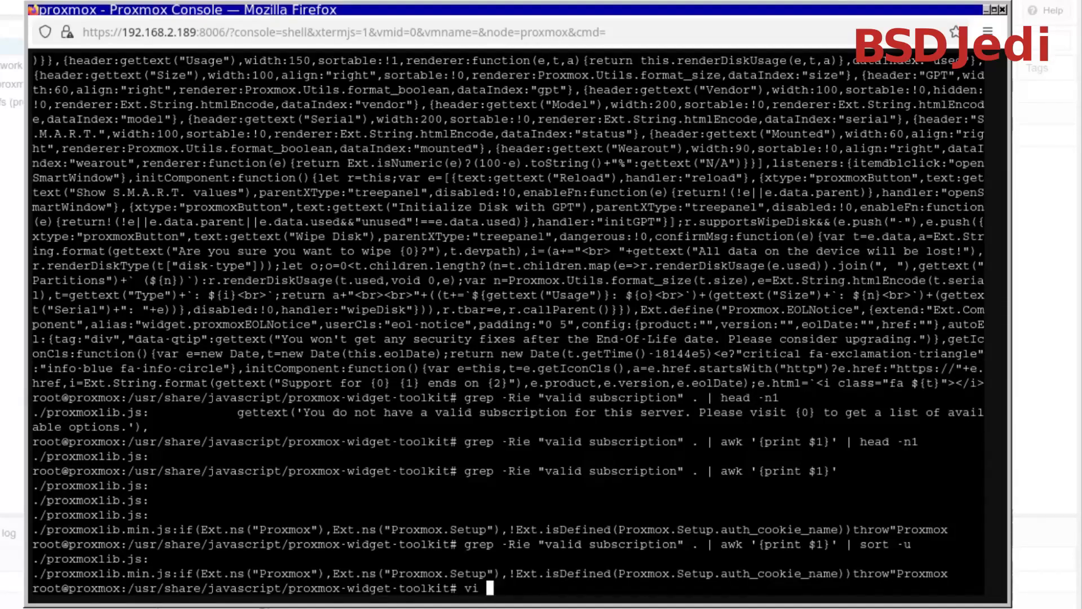
{"action": "double_click", "coordinate": [125, 560]}
{"action": "scroll", "coordinate": [164, 473], "scroll_direction": "up", "scroll_amount": 2}
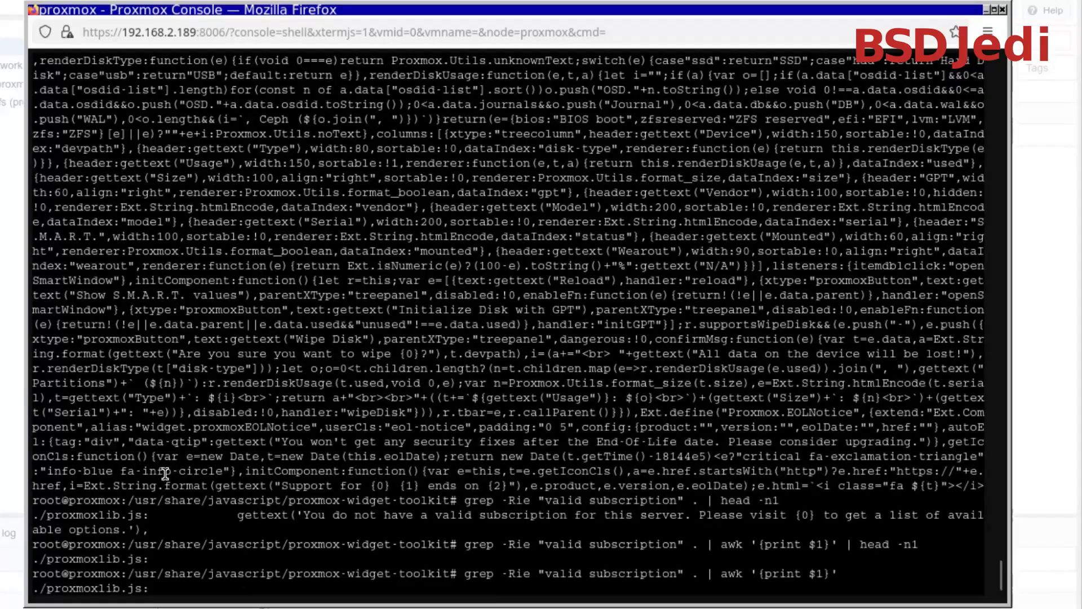
{"action": "middle_click", "coordinate": [165, 473]}
{"action": "key", "text": "BackSpace"}
{"action": "key", "text": "BackSpace"}
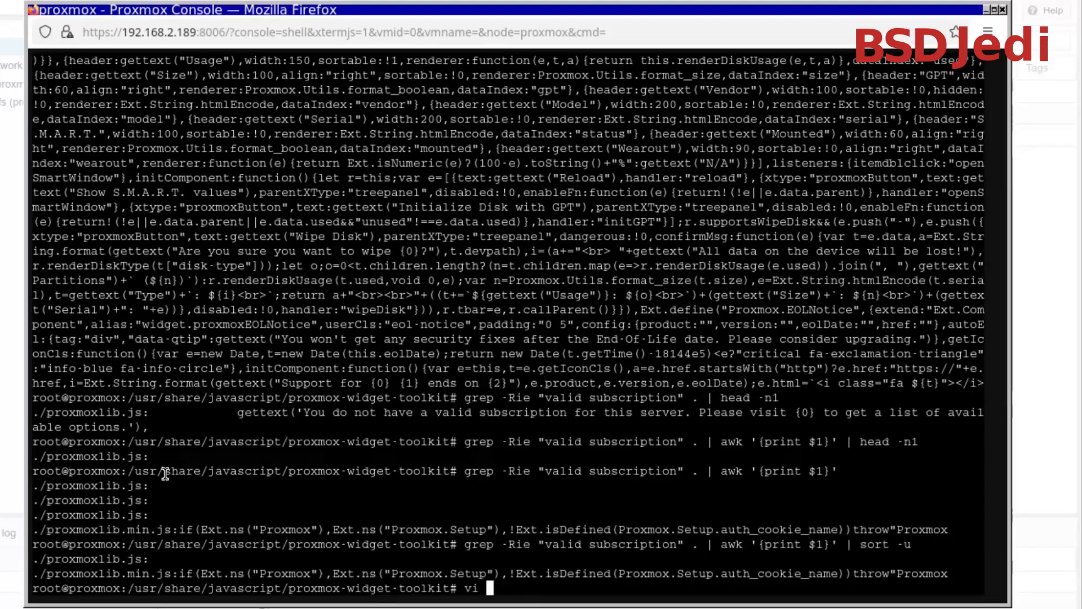
{"action": "key", "text": "ctrl+c"}
Open proxmoxlib.js in vi and make searches case-insensitive with :set ignorecase
{"action": "type", "text": "vi proxmoxlib."}
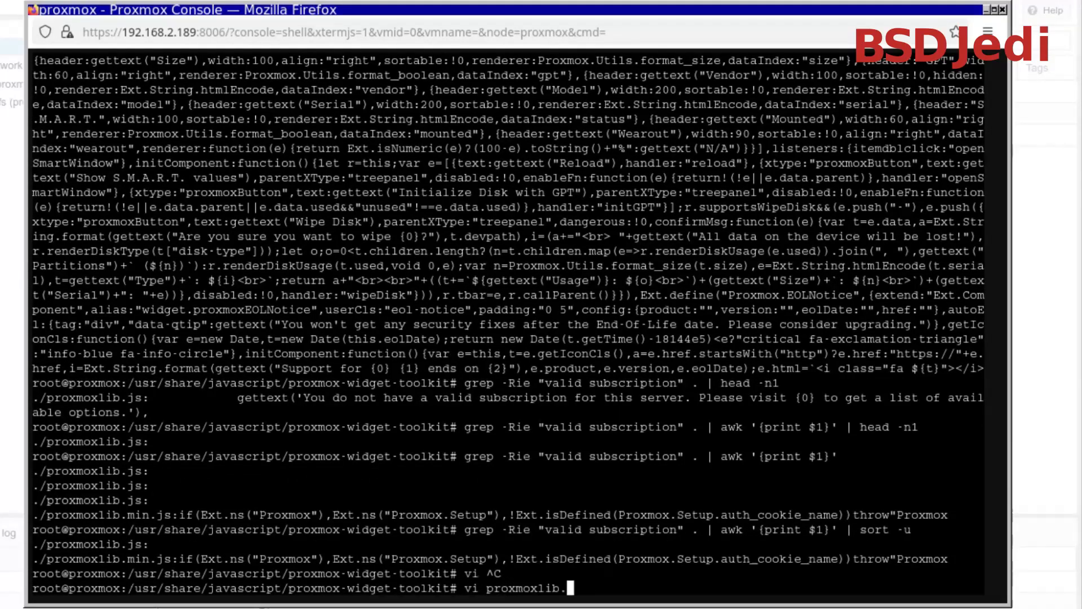
{"action": "type", "text": "js"}
{"action": "key", "text": "Return"}
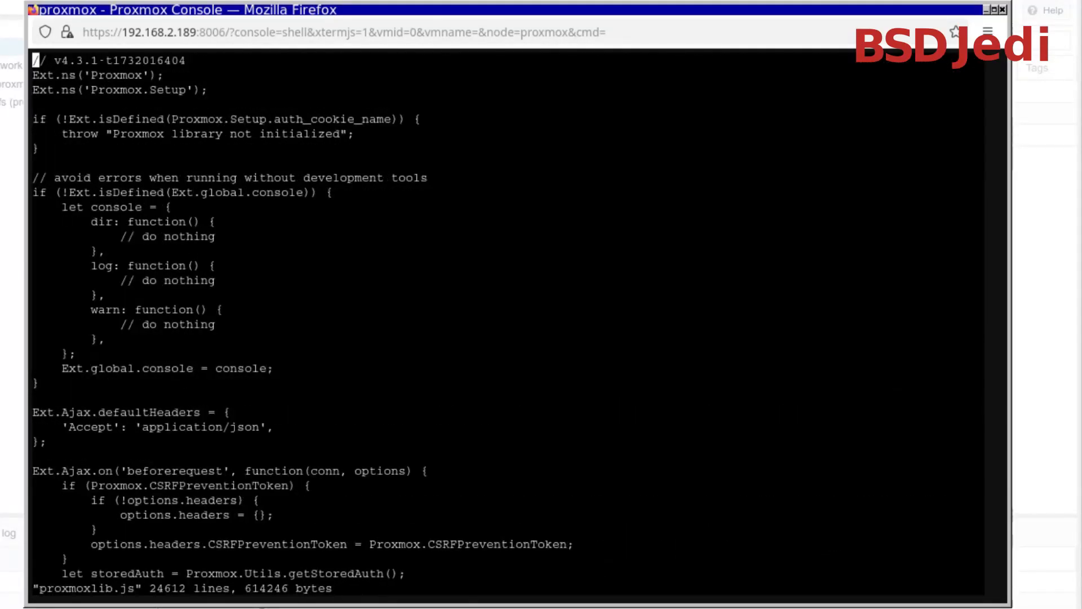
{"action": "type", "text": ":set ign"}
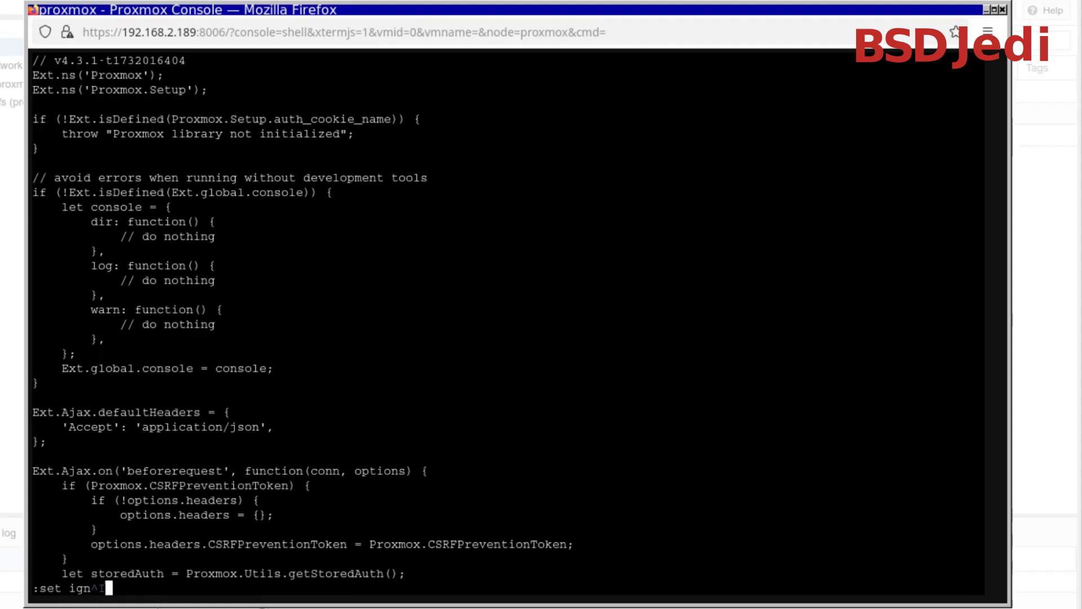
{"action": "type", "text": "orecase"}
{"action": "key", "text": "Return"}
Search for "valid subsc" and go to the if condition above the "No valid subscription" message
{"action": "key", "text": "slash"}
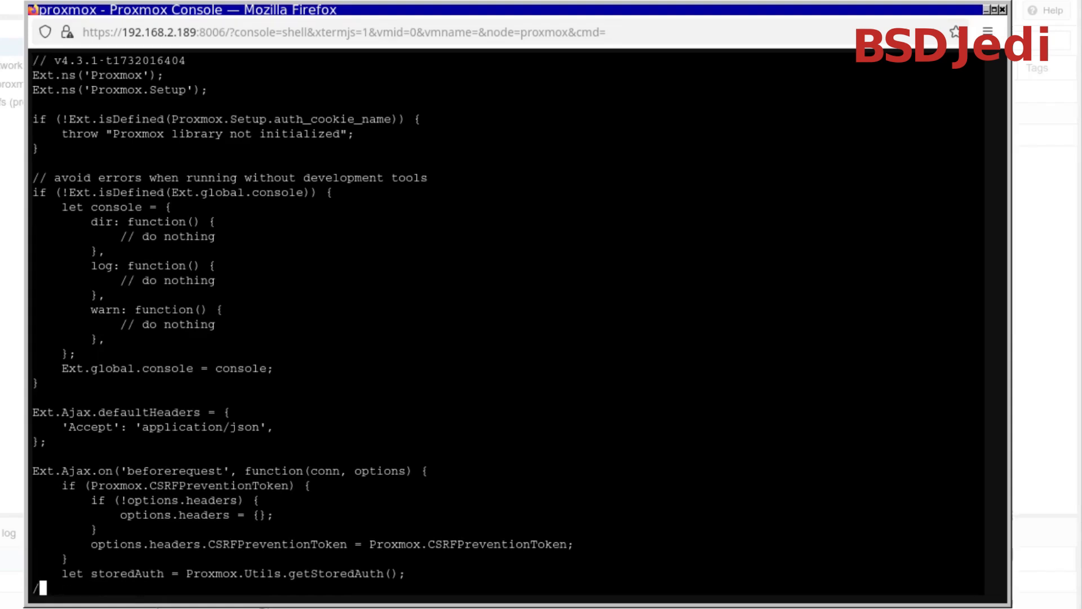
{"action": "type", "text": "valid subsc"}
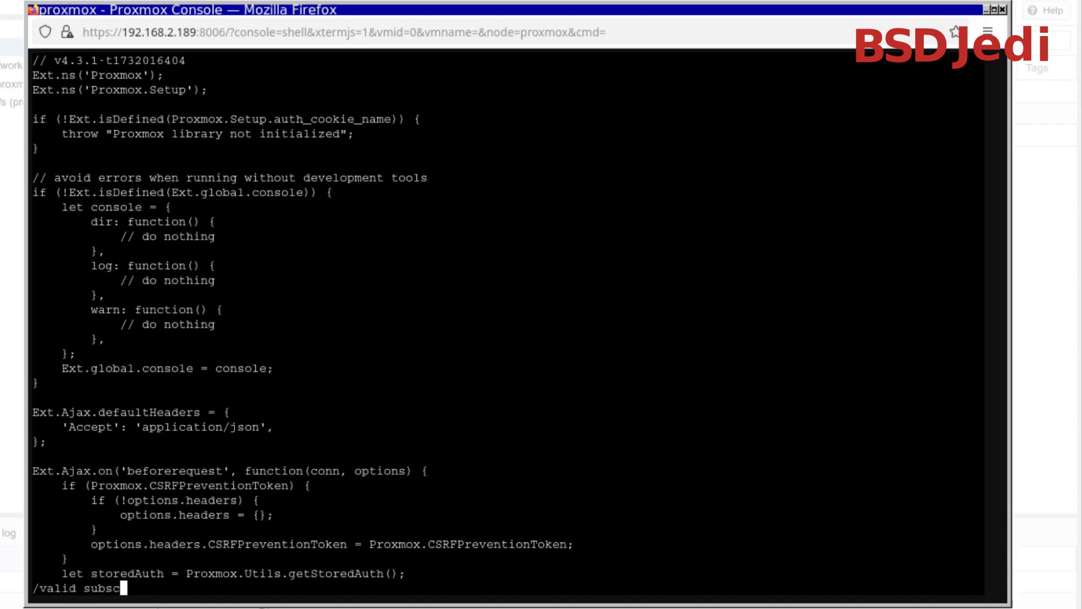
{"action": "key", "text": "Return"}
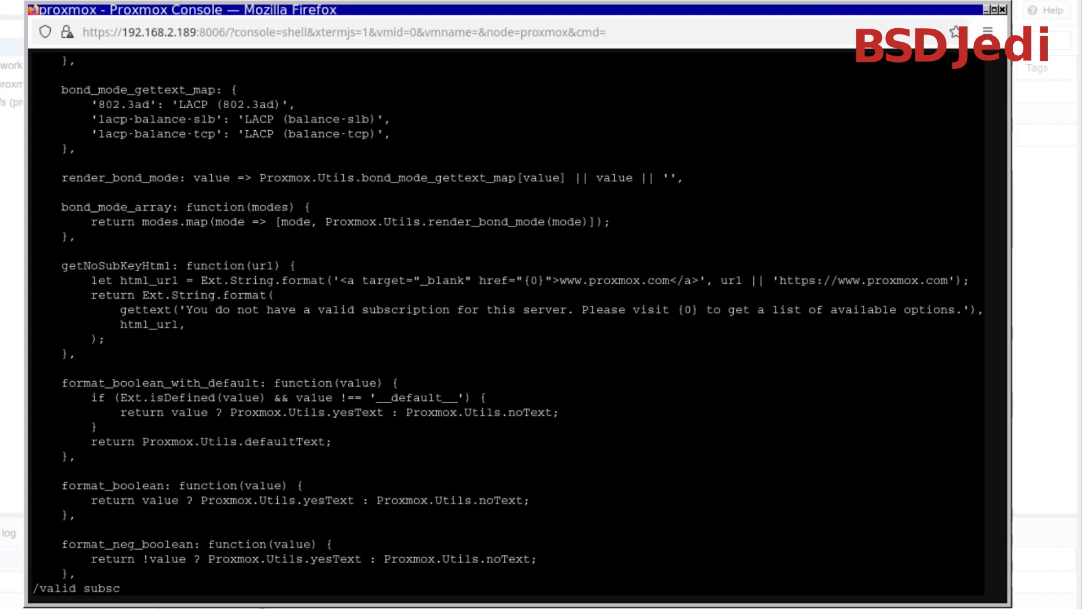
{"action": "key", "text": "n"}
{"action": "key", "text": "Up"}
{"action": "key", "text": "Up"}
{"action": "key", "text": "Up"}
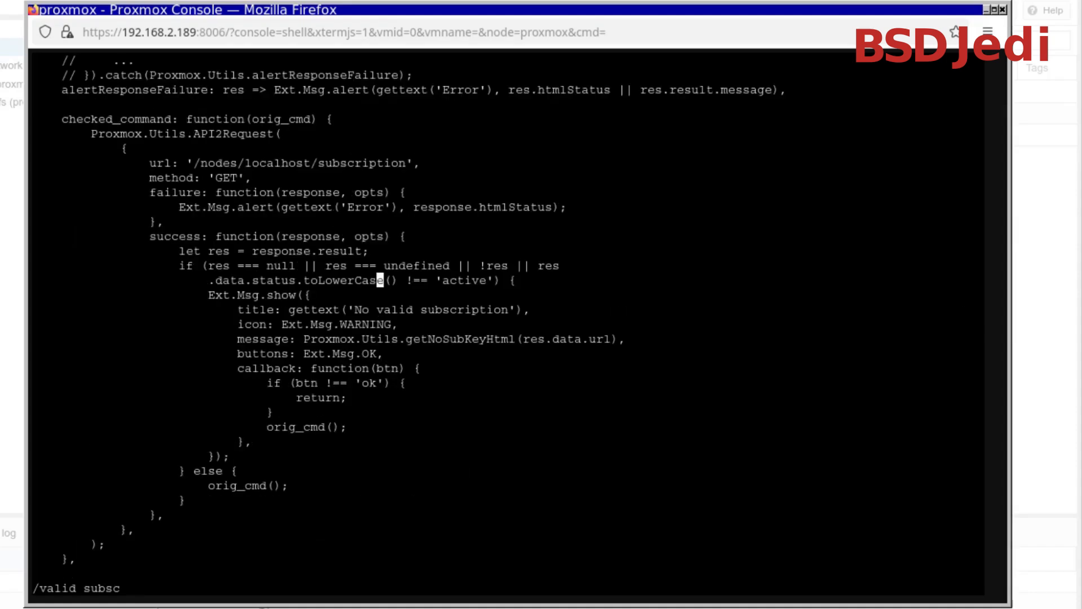
Replace the whole if condition guarding the "No valid subscription" message in checked_command with false
{"action": "key", "text": "b"}
{"action": "key", "text": "b"}
{"action": "key", "text": "b"}
{"action": "key", "text": "b"}
{"action": "key", "text": "h"}
{"action": "key", "text": "h"}
{"action": "key", "text": "h"}
{"action": "key", "text": "h"}
{"action": "key", "text": "h"}
{"action": "key", "text": "h"}
{"action": "key", "text": "h"}
{"action": "key", "text": "h"}
{"action": "key", "text": "h"}
{"action": "key", "text": "v"}
{"action": "key", "text": "percent"}
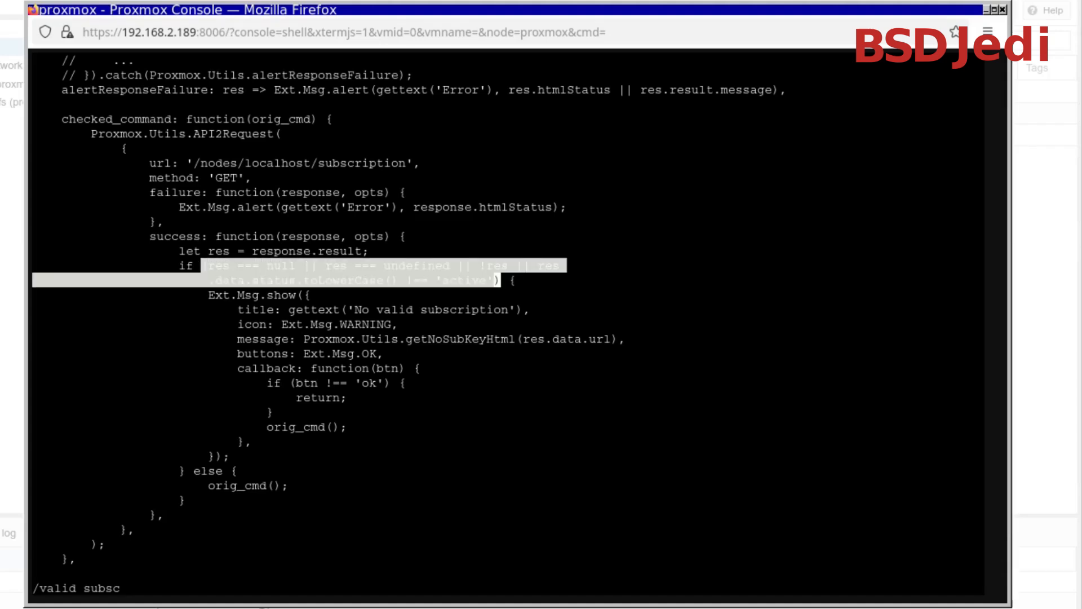
{"action": "key", "text": "Escape"}
{"action": "key", "text": "k"}
{"action": "key", "text": "h"}
{"action": "key", "text": "h"}
{"action": "key", "text": "c"}
{"action": "key", "text": "i"}
{"action": "key", "text": "parenleft"}
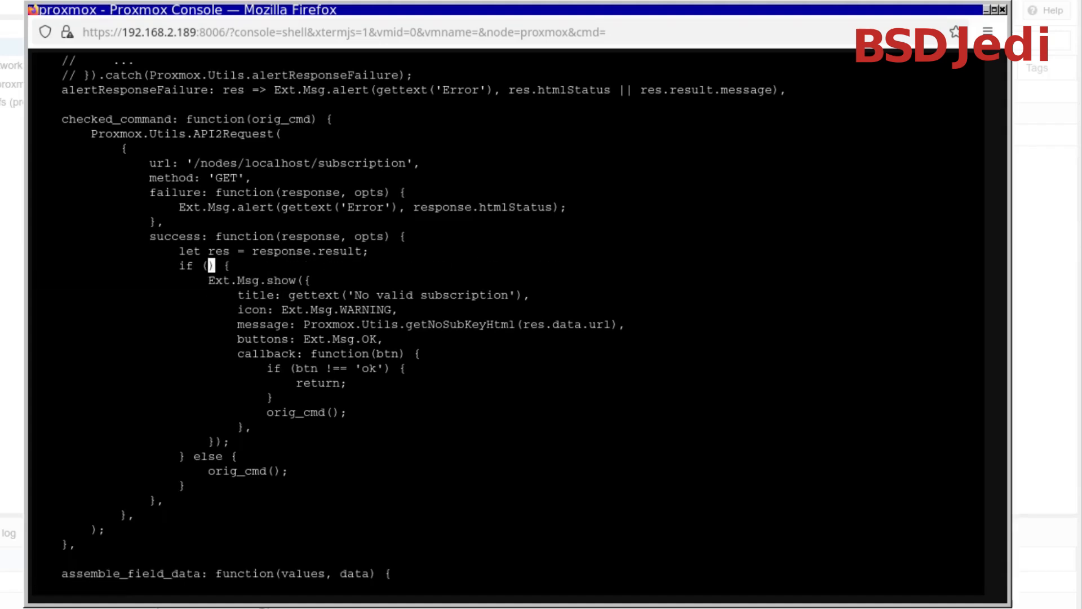
{"action": "type", "text": "fase"}
{"action": "key", "text": "Escape"}
{"action": "type", "text": "hil"}
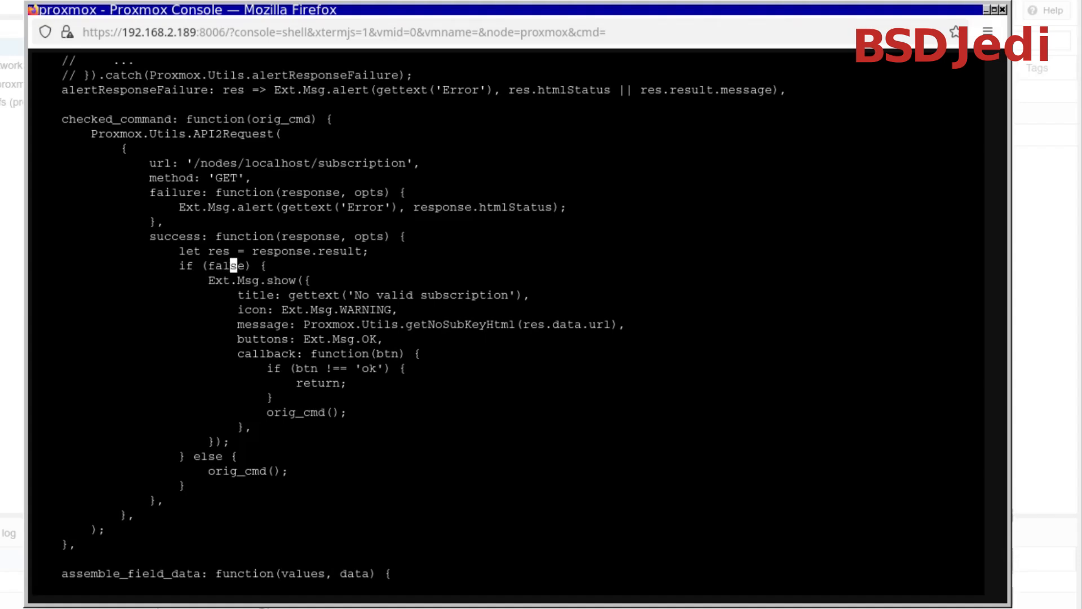
Search proxmoxlib.js for further "valid subsc" matches, and save and close the file
{"action": "key", "text": "Escape"}
{"action": "type", "text": "/valid subsc"}
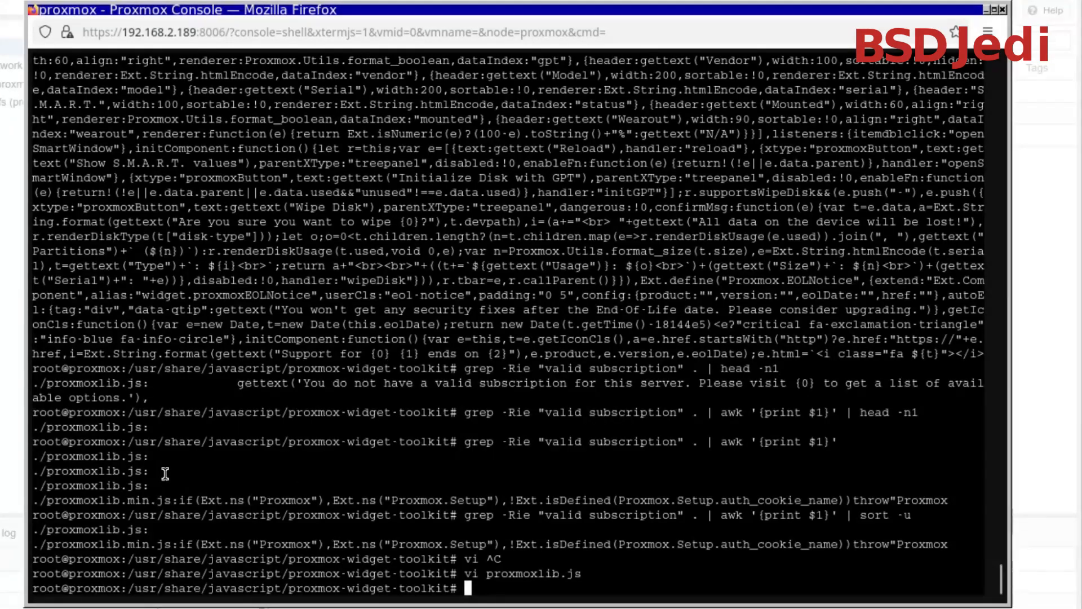
Open proxmoxlib.min.js in vi from the same directory
{"action": "key", "text": "Up"}
{"action": "key", "text": "BackSpace"}
{"action": "key", "text": "BackSpace"}
{"action": "key", "text": "BackSpace"}
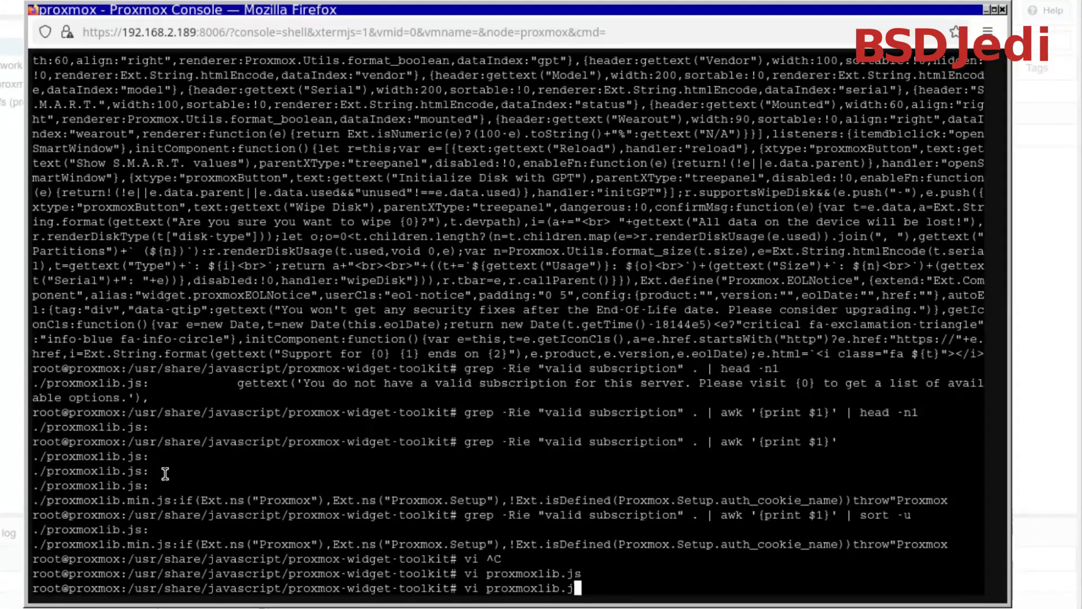
{"action": "type", "text": "m"}
{"action": "key", "text": "Tab"}
{"action": "key", "text": "Return"}
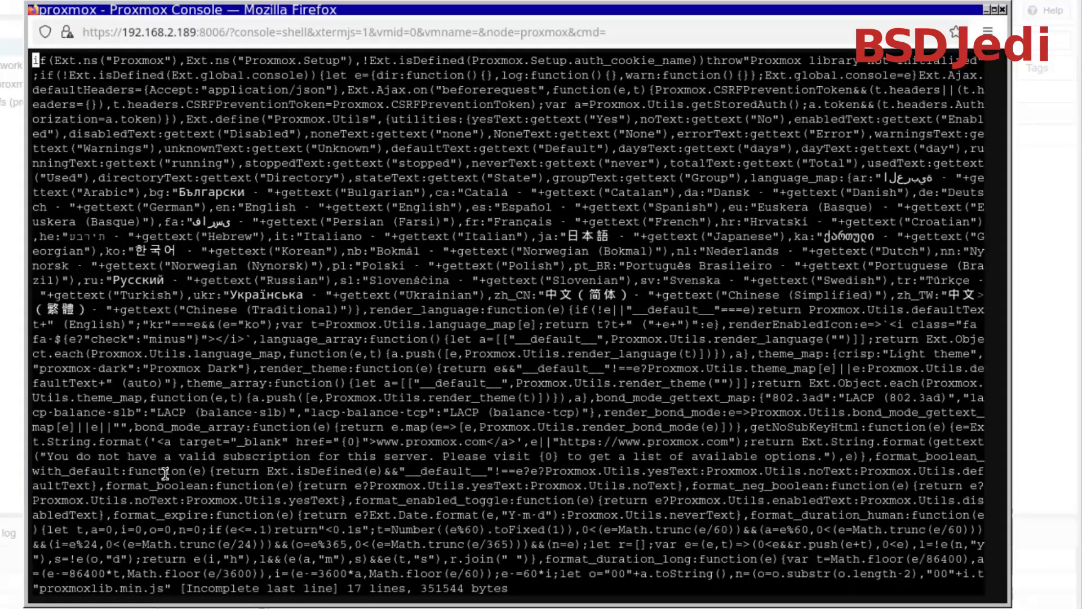
Search for "valid subscription" and go to the match in the "No valid subscription" title
{"action": "type", "text": "/valid s"}
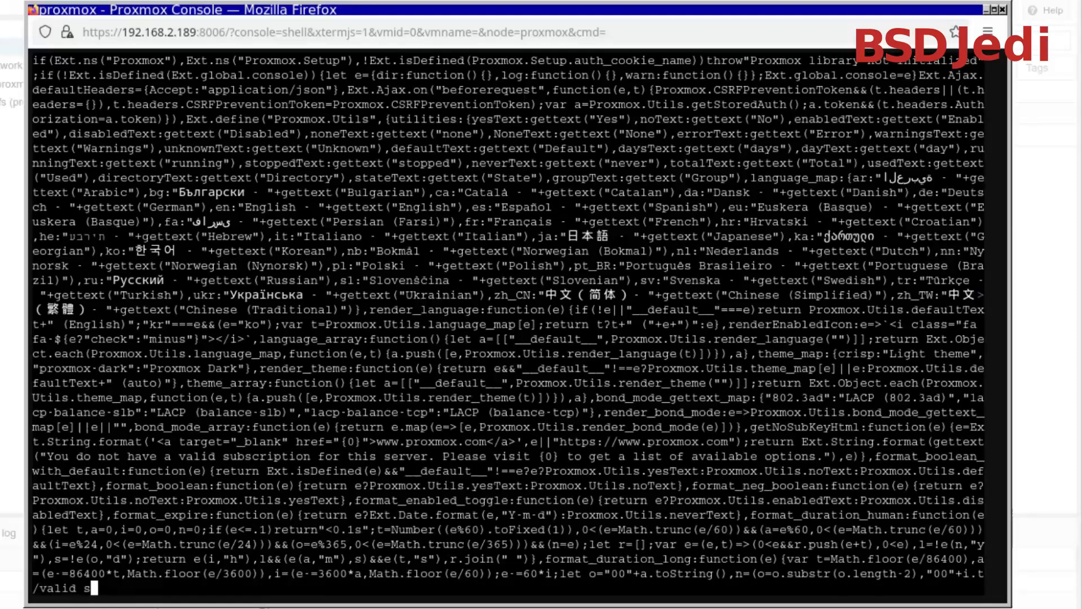
{"action": "type", "text": "cubscription"}
{"action": "key", "text": "Return"}
{"action": "key", "text": "n"}
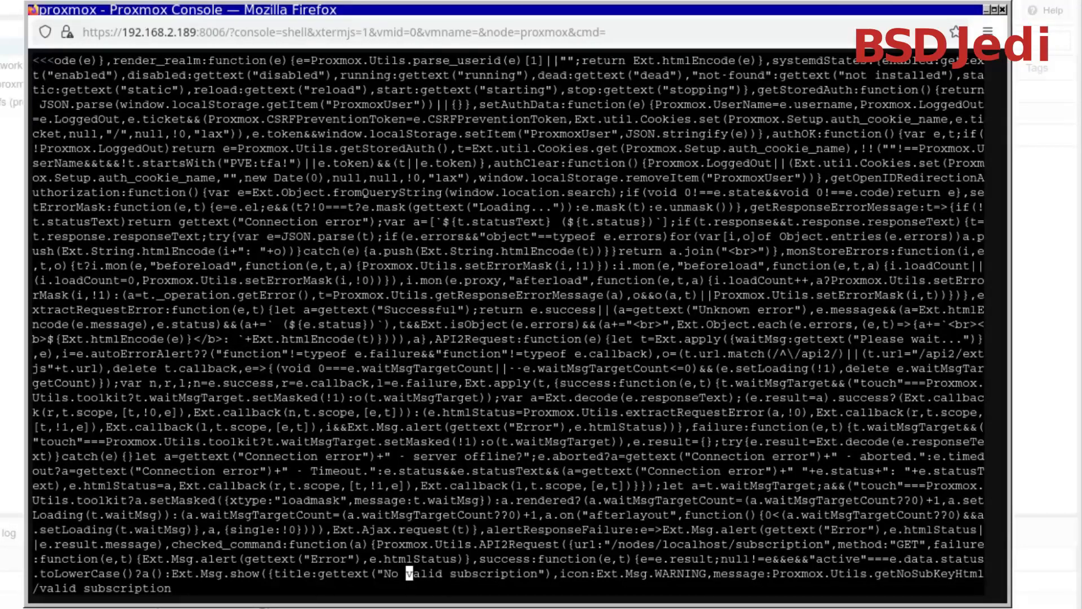
Delete the first three characters of the null!=e condition after e=e.result; in the checked_command success handler
{"action": "key", "text": "shift+b"}
{"action": "key", "text": "l"}
{"action": "key", "text": "n"}
{"action": "key", "text": "b"}
{"action": "key", "text": "b"}
{"action": "key", "text": "b"}
{"action": "key", "text": "b"}
{"action": "key", "text": "b"}
{"action": "key", "text": "b"}
{"action": "key", "text": "b"}
{"action": "key", "text": "b"}
{"action": "key", "text": "b"}
{"action": "key", "text": "b"}
{"action": "key", "text": "b"}
{"action": "key", "text": "b"}
{"action": "key", "text": "b"}
{"action": "key", "text": "b"}
{"action": "key", "text": "b"}
{"action": "key", "text": "b"}
{"action": "key", "text": "b"}
{"action": "key", "text": "b"}
{"action": "key", "text": "b"}
{"action": "key", "text": "b"}
{"action": "key", "text": "b"}
{"action": "key", "text": "b"}
{"action": "key", "text": "b"}
{"action": "key", "text": "b"}
{"action": "key", "text": "b"}
{"action": "key", "text": "l"}
{"action": "key", "text": "l"}
{"action": "key", "text": "l"}
{"action": "key", "text": "l"}
{"action": "key", "text": "l"}
{"action": "key", "text": "l"}
{"action": "key", "text": "l"}
{"action": "key", "text": "l"}
{"action": "key", "text": "l"}
{"action": "key", "text": "w"}
{"action": "key", "text": "w"}
{"action": "key", "text": "w"}
{"action": "key", "text": "w"}
{"action": "key", "text": "w"}
{"action": "key", "text": "w"}
{"action": "key", "text": "l"}
{"action": "key", "text": "l"}
{"action": "key", "text": "l"}
{"action": "key", "text": "l"}
{"action": "key", "text": "l"}
{"action": "key", "text": "l"}
{"action": "key", "text": "l"}
{"action": "key", "text": "l"}
{"action": "key", "text": "l"}
{"action": "key", "text": "l"}
{"action": "key", "text": "l"}
{"action": "key", "text": "l"}
{"action": "key", "text": "l"}
{"action": "key", "text": "l"}
{"action": "key", "text": "l"}
{"action": "key", "text": "l"}
{"action": "key", "text": "l"}
{"action": "key", "text": "l"}
{"action": "key", "text": "l"}
{"action": "key", "text": "l"}
{"action": "key", "text": "l"}
{"action": "key", "text": "l"}
{"action": "key", "text": "l"}
{"action": "key", "text": "l"}
{"action": "key", "text": "l"}
{"action": "key", "text": "l"}
{"action": "key", "text": "l"}
{"action": "key", "text": "l"}
{"action": "key", "text": "l"}
{"action": "key", "text": "l"}
{"action": "key", "text": "l"}
{"action": "key", "text": "l"}
{"action": "key", "text": "l"}
{"action": "key", "text": "l"}
{"action": "key", "text": "l"}
{"action": "key", "text": "h"}
{"action": "key", "text": "h"}
{"action": "key", "text": "h"}
{"action": "key", "text": "h"}
{"action": "key", "text": "h"}
{"action": "key", "text": "h"}
{"action": "key", "text": "h"}
{"action": "key", "text": "h"}
{"action": "key", "text": "h"}
{"action": "key", "text": "h"}
{"action": "key", "text": "h"}
{"action": "key", "text": "h"}
{"action": "key", "text": "h"}
{"action": "key", "text": "h"}
{"action": "key", "text": "h"}
{"action": "key", "text": "h"}
{"action": "key", "text": "h"}
{"action": "key", "text": "h"}
{"action": "key", "text": "h"}
{"action": "key", "text": "h"}
{"action": "key", "text": "h"}
{"action": "key", "text": "h"}
{"action": "key", "text": "h"}
{"action": "key", "text": "h"}
{"action": "key", "text": "h"}
{"action": "key", "text": "h"}
{"action": "key", "text": "h"}
{"action": "key", "text": "h"}
{"action": "key", "text": "h"}
{"action": "key", "text": "h"}
{"action": "key", "text": "h"}
{"action": "key", "text": "h"}
{"action": "key", "text": "h"}
{"action": "key", "text": "h"}
{"action": "key", "text": "h"}
{"action": "key", "text": "h"}
{"action": "key", "text": "h"}
{"action": "key", "text": "h"}
{"action": "key", "text": "h"}
{"action": "key", "text": "h"}
{"action": "key", "text": "h"}
{"action": "key", "text": "x"}
{"action": "key", "text": "x"}
{"action": "key", "text": "x"}
{"action": "key", "text": "x"}
{"action": "key", "text": "x"}
{"action": "key", "text": "x"}
{"action": "key", "text": "x"}
{"action": "key", "text": "x"}
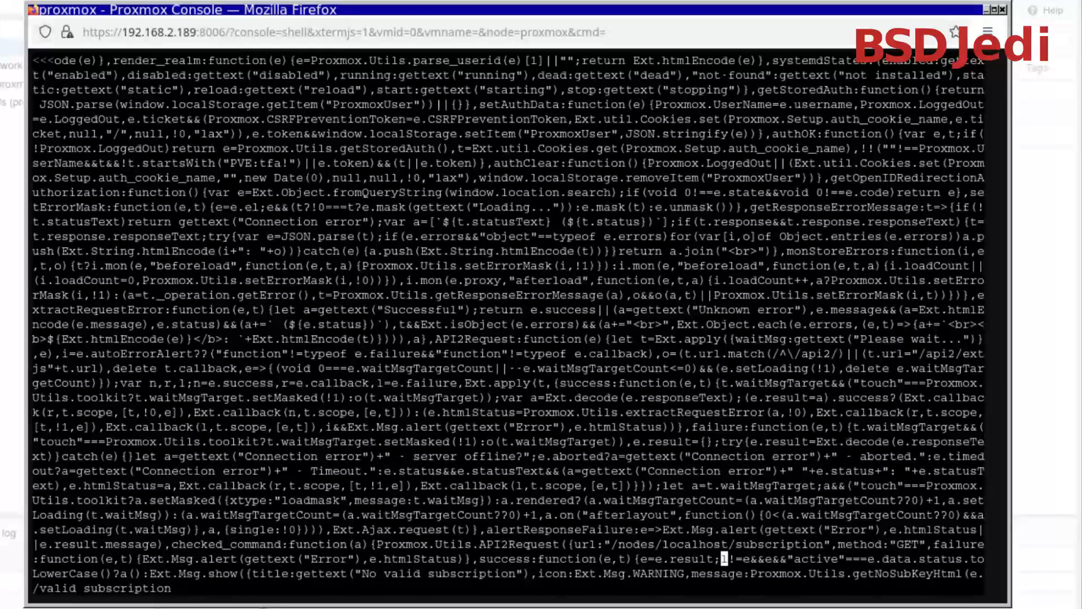
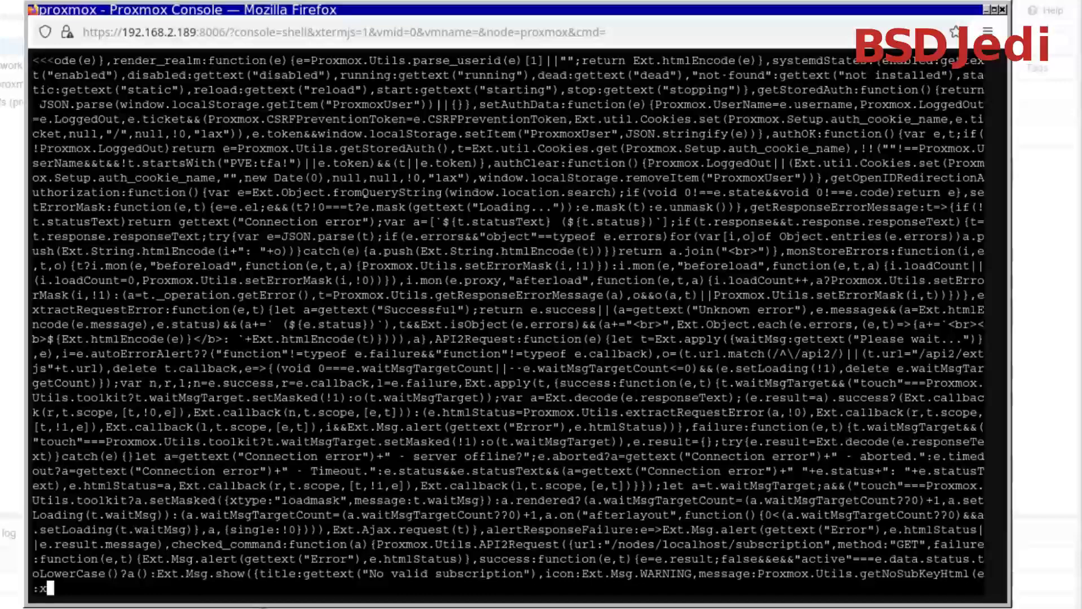
Save and close proxmoxlib.min.js, and enter the start of the command, systemctl restart pve, at the shell prompt
{"action": "key", "text": "Return"}
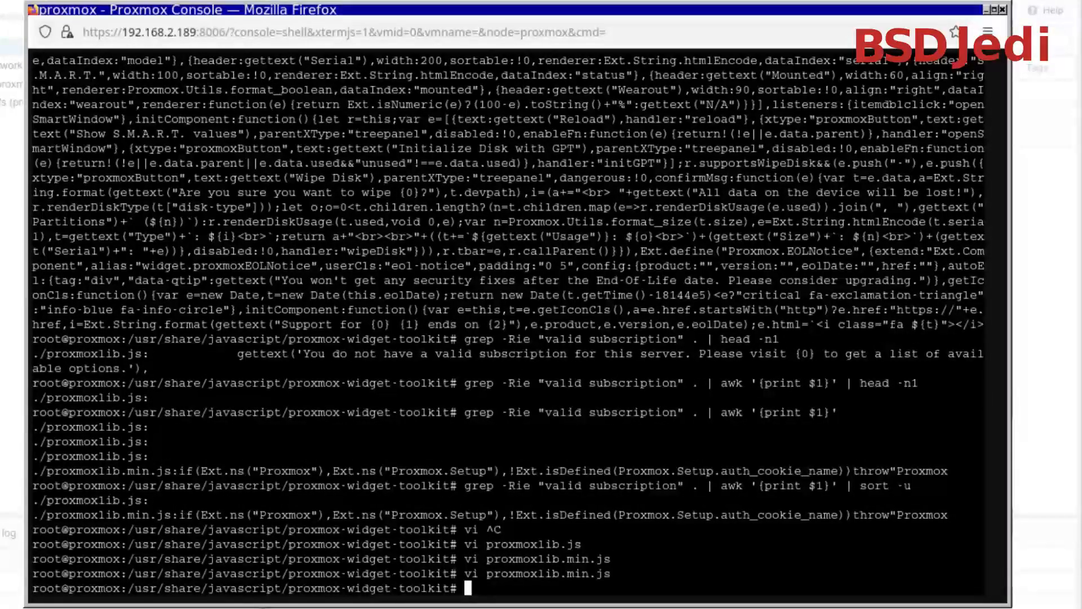
{"action": "type", "text": "sysc"}
{"action": "type", "text": "emctl "}
{"action": "type", "text": "restart "}
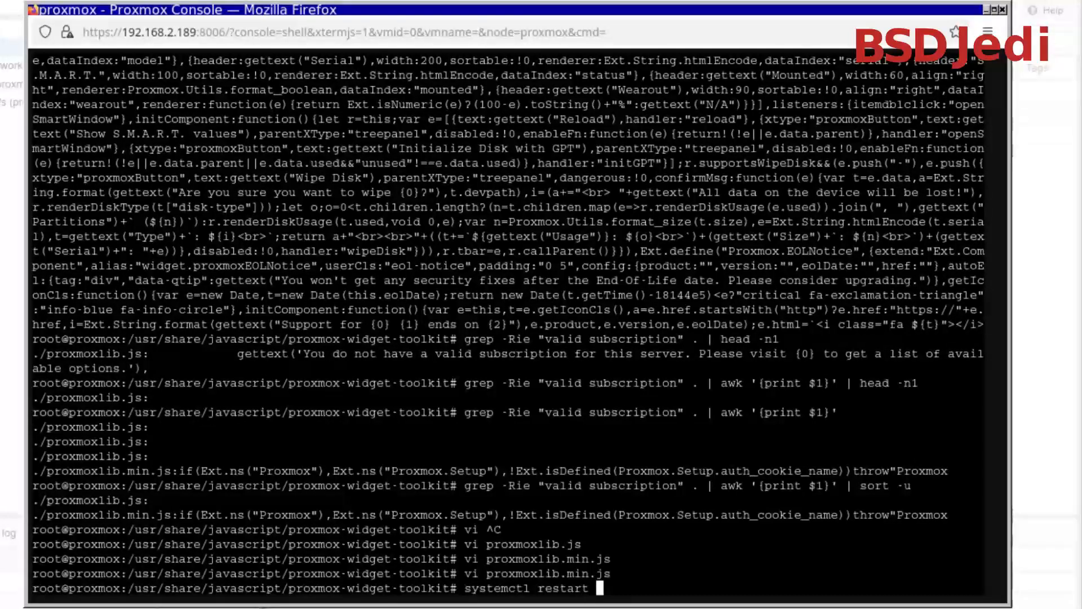
{"action": "type", "text": "pve"}
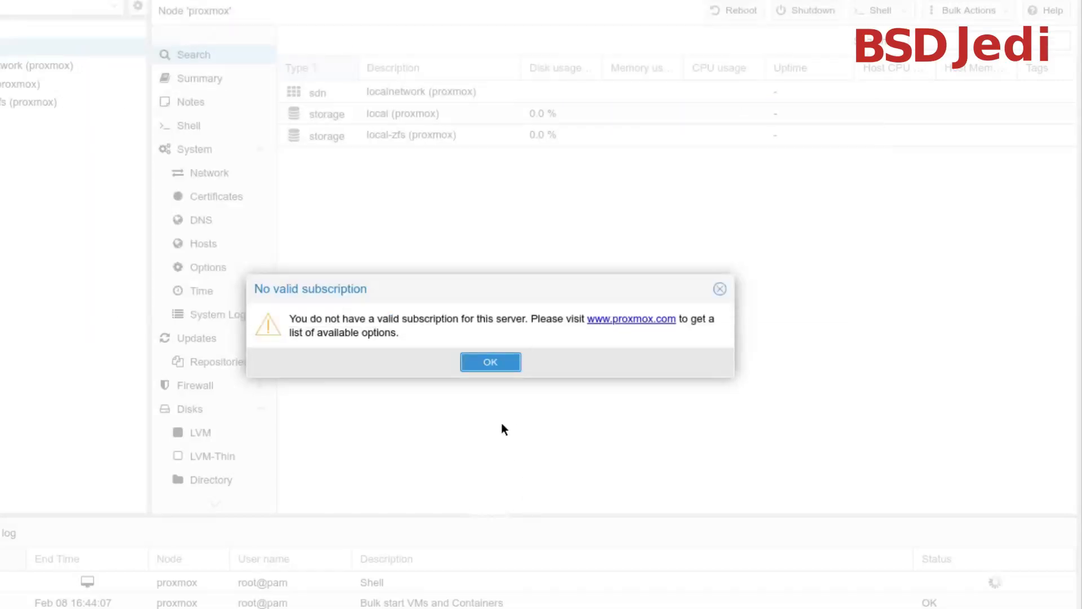
Dismiss the "No valid subscription" notice and log out of the Proxmox web interface
{"action": "left_click", "coordinate": [489, 362]}
{"action": "left_click", "coordinate": [1015, 3]}
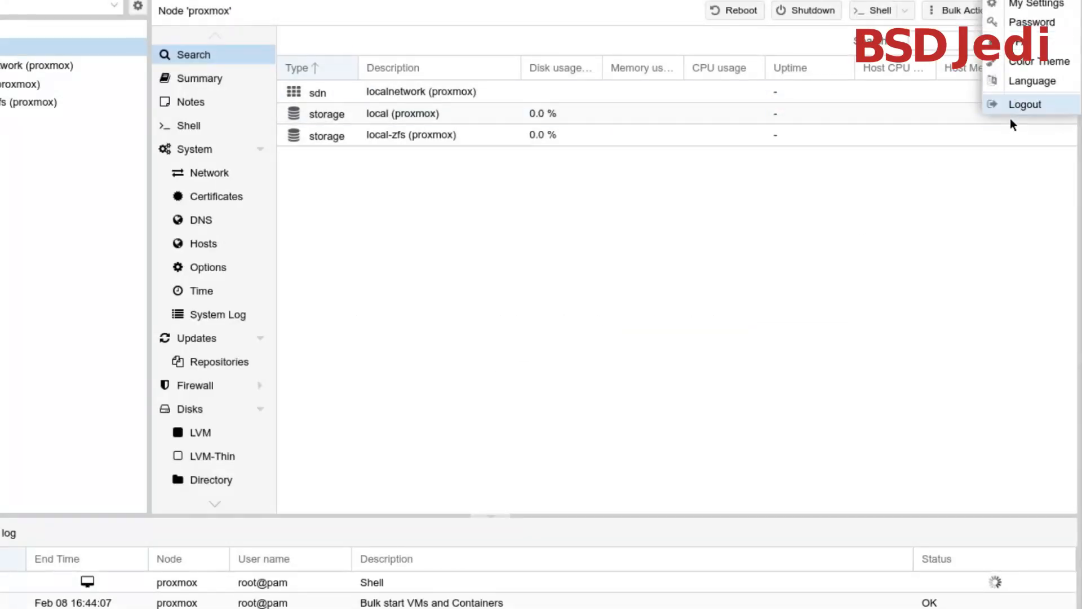
{"action": "left_click", "coordinate": [1014, 106]}
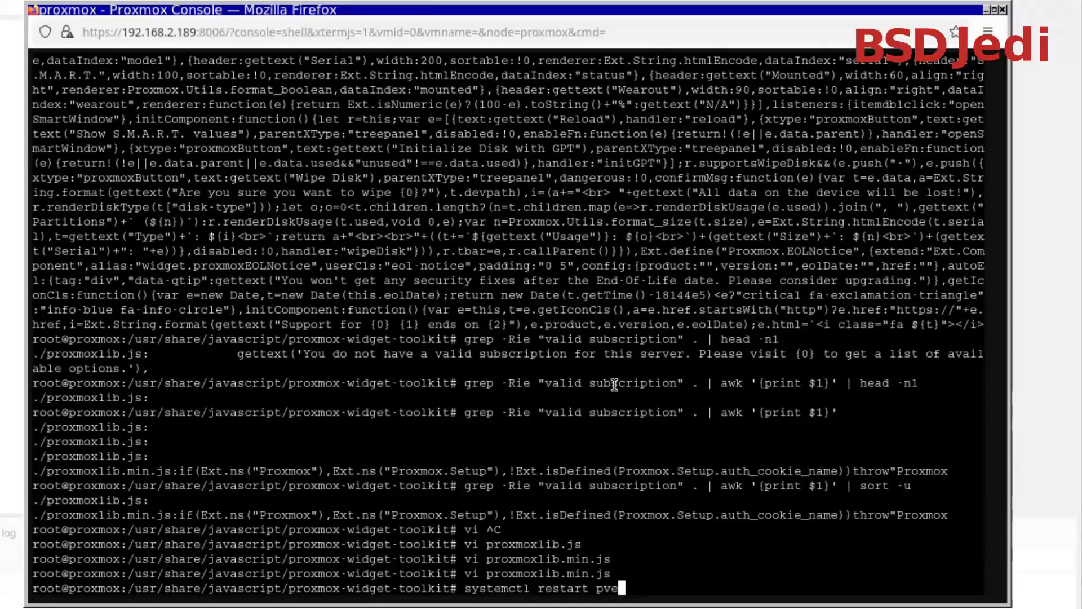
Complete and run the command systemctl restart pveproxy.service in the console
{"action": "type", "text": "proxy.service"}
{"action": "key", "text": "Return"}
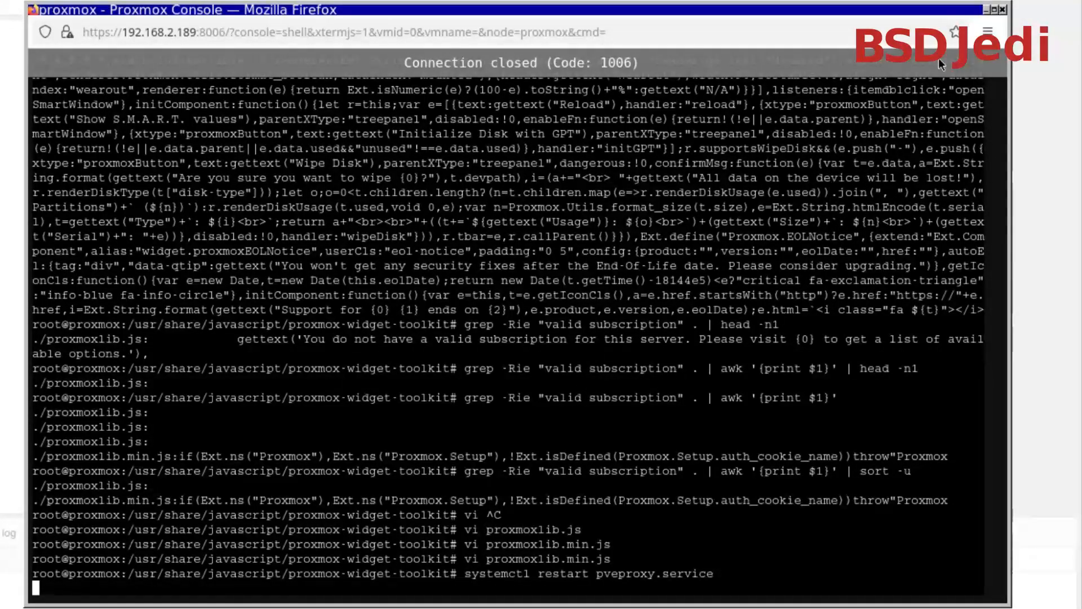
Close the console window and log in to Proxmox VE as root, entering the account password
{"action": "left_click", "coordinate": [1004, 10]}
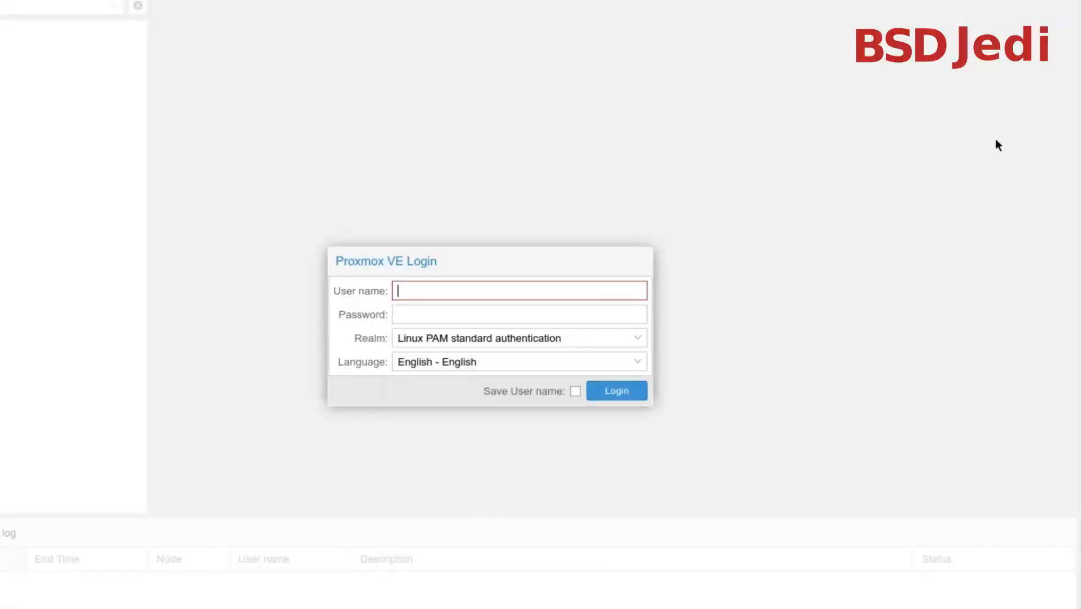
{"action": "type", "text": "rooti"}
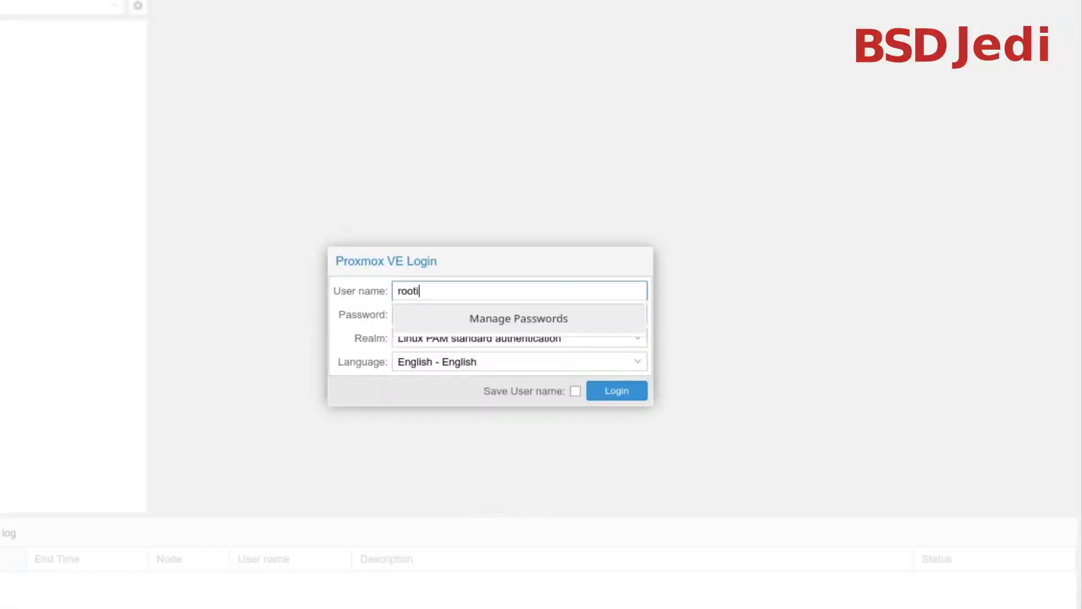
{"action": "key", "text": "Tab"}
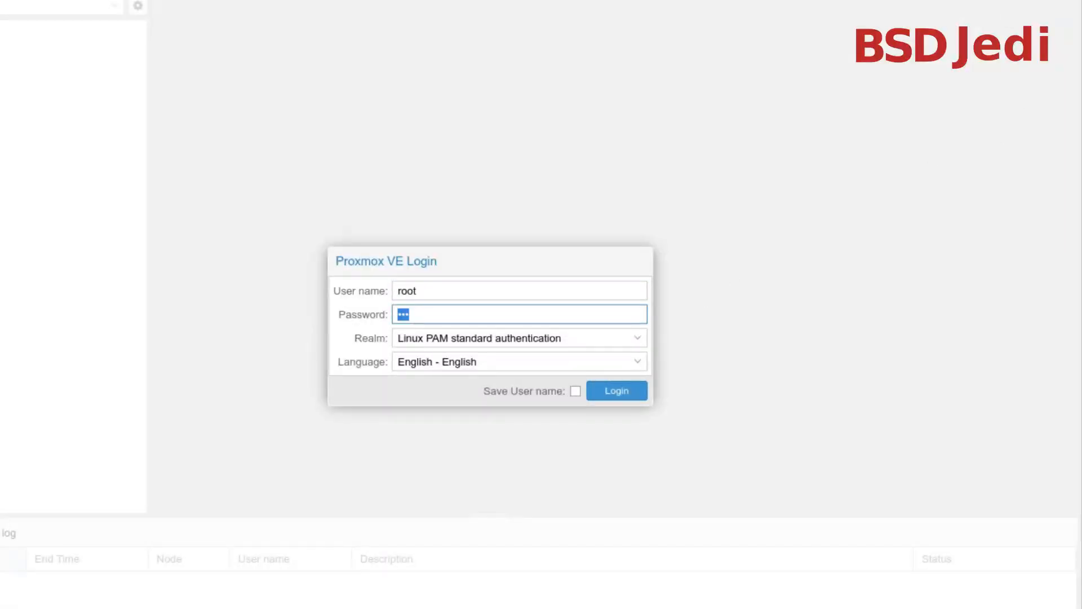
{"action": "type", "text": "*******"}
{"action": "left_click", "coordinate": [609, 392]}
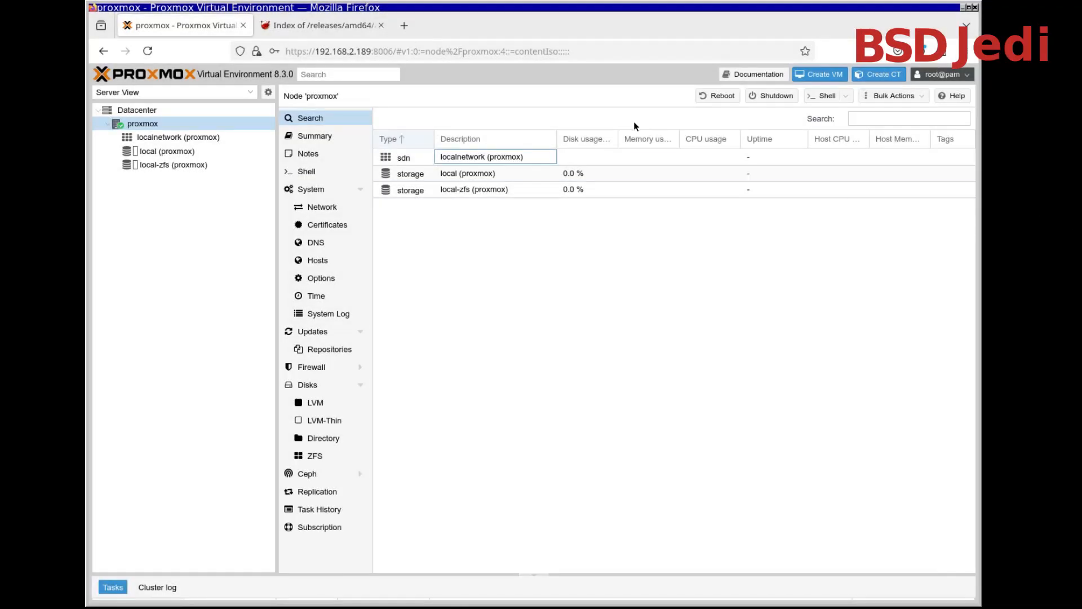
Select the local (proxmox) storage and copy the link to FreeBSD-14.2-RELEASE-amd64-dvd1.iso from the FreeBSD 14.2 ISO index page
{"action": "left_click", "coordinate": [184, 154]}
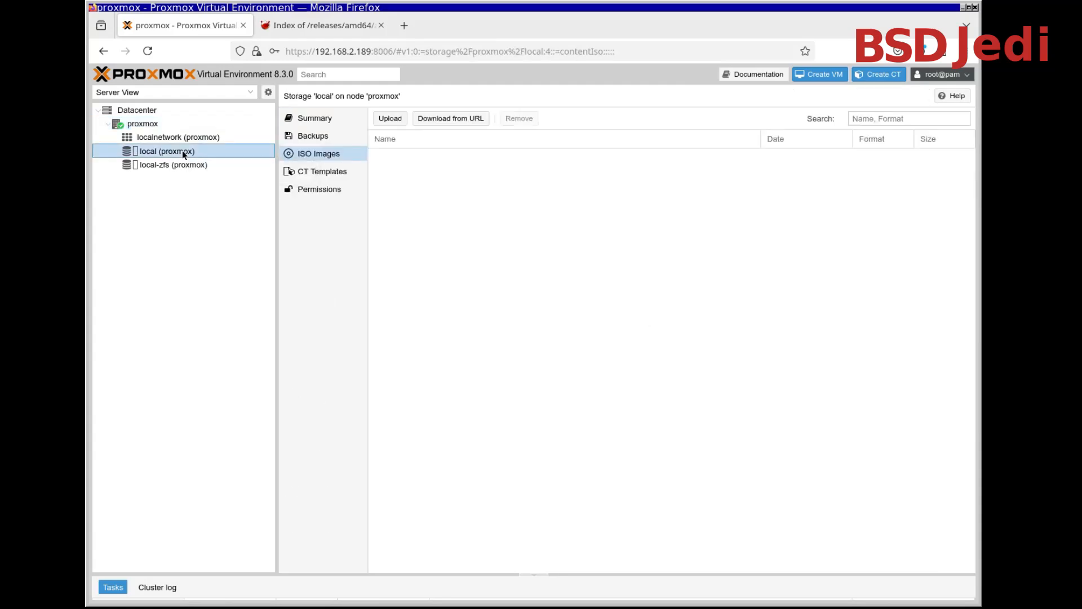
{"action": "left_click", "coordinate": [314, 22]}
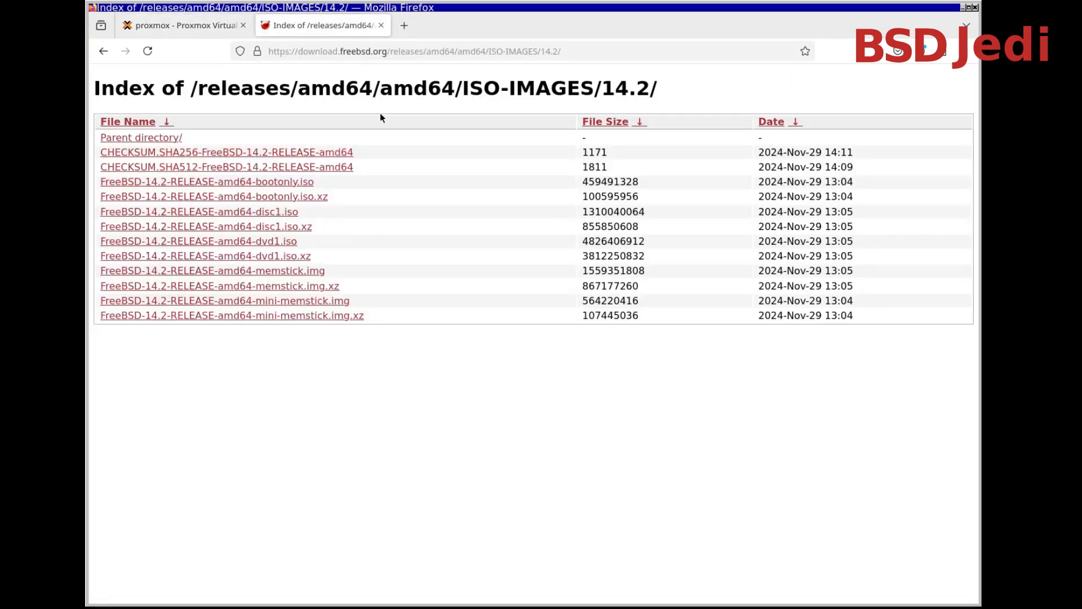
{"action": "right_click", "coordinate": [277, 241]}
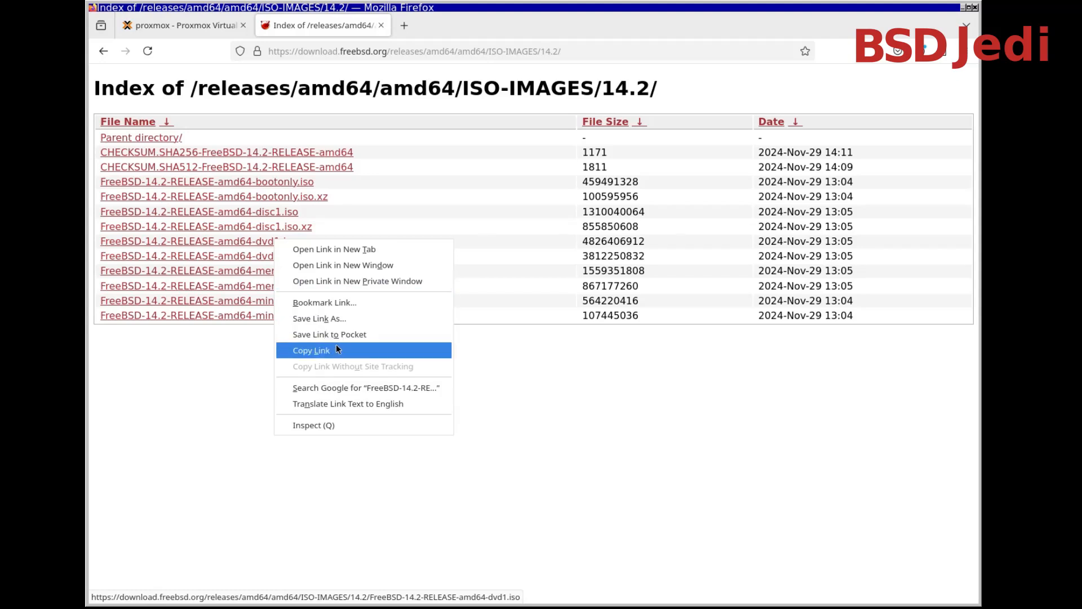
Download the ISO from the copied URL into the local storage's ISO images, with the file name FreeBSD-14.2-RELEASE-amd64-dvd1.iso
{"action": "left_click", "coordinate": [224, 26]}
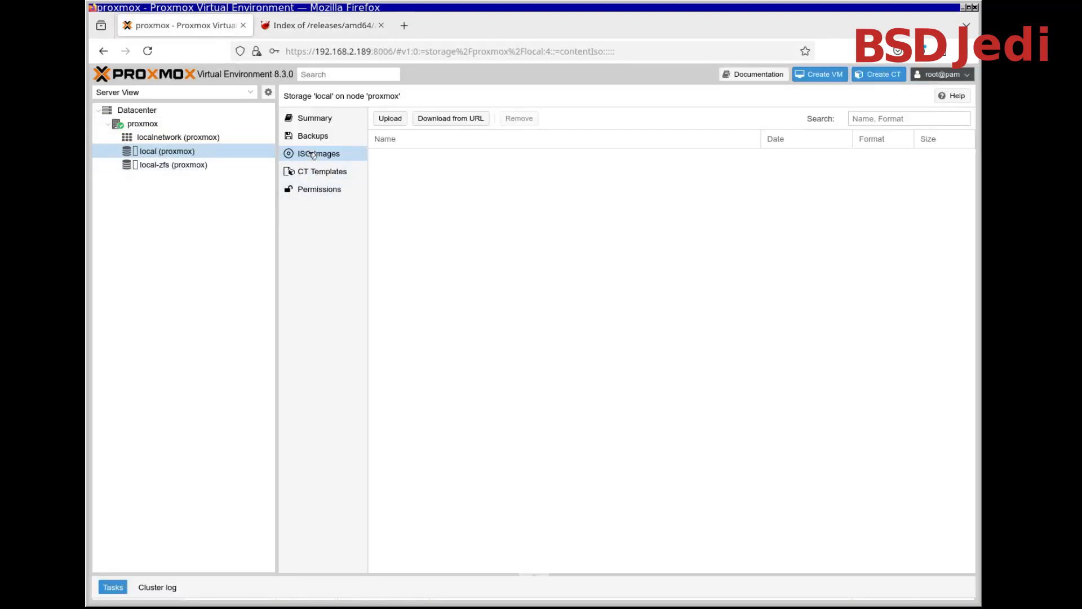
{"action": "left_click", "coordinate": [439, 120]}
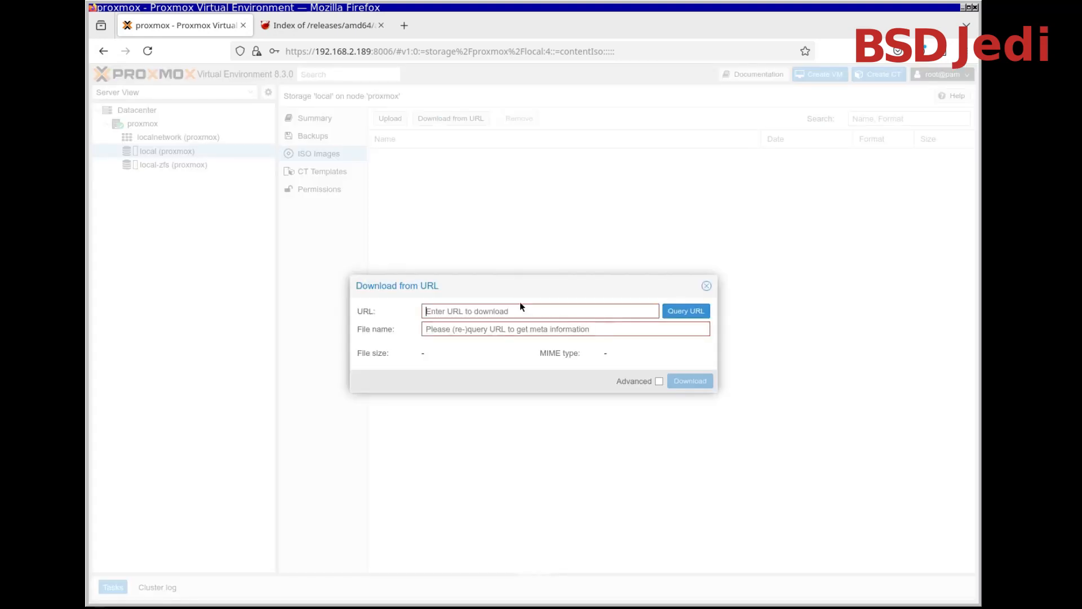
{"action": "type", "text": "https://download.freebsd.org/releases/amd64/amd64/ISO-IMAGES/14.2/FreeBSD-14.2-RELEASE-amd64-dvd1.iso"}
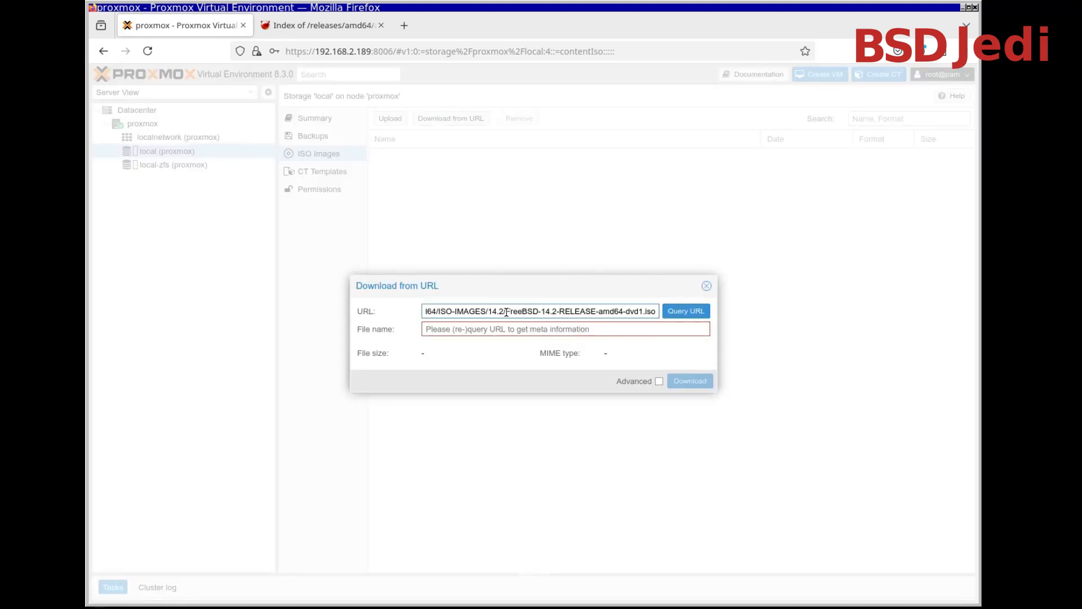
{"action": "left_click_drag", "start_coordinate": [506, 312], "coordinate": [525, 349]}
{"action": "key", "text": "ctrl+c"}
{"action": "left_click", "coordinate": [488, 328]}
{"action": "key", "text": "ctrl+v"}
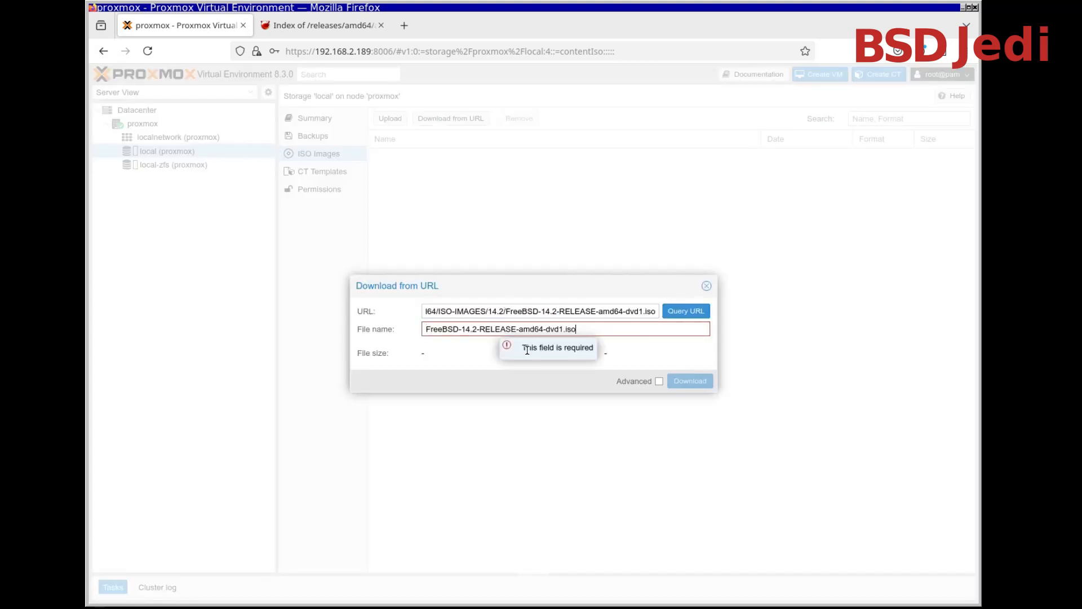
{"action": "left_click", "coordinate": [690, 380]}
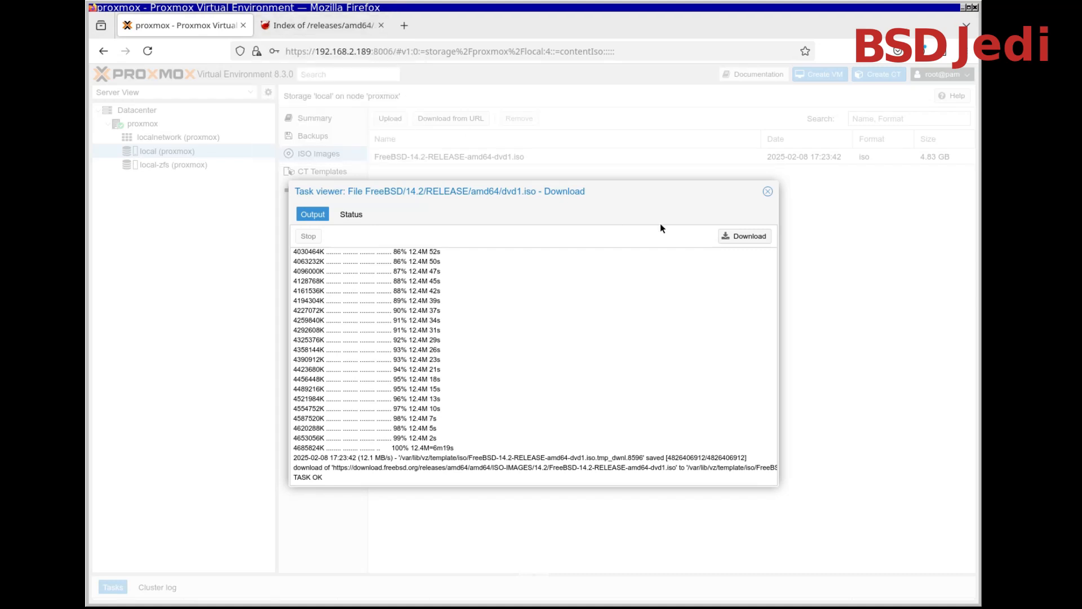
{"action": "left_click", "coordinate": [768, 192]}
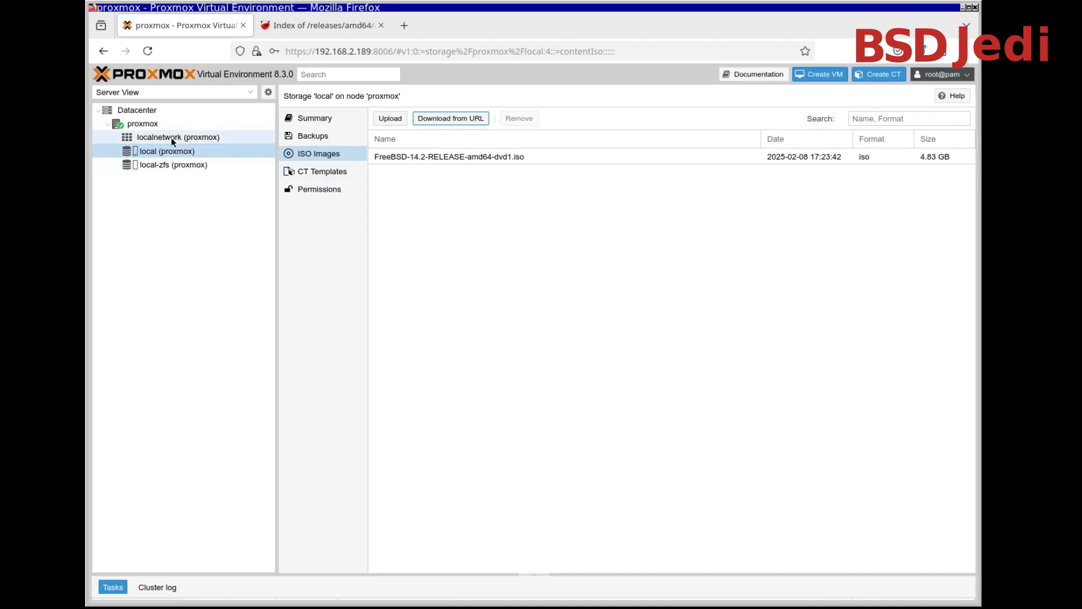
Start creating a virtual machine on the proxmox node, name it FreeBSD142, and continue to the OS settings
{"action": "left_click", "coordinate": [156, 126]}
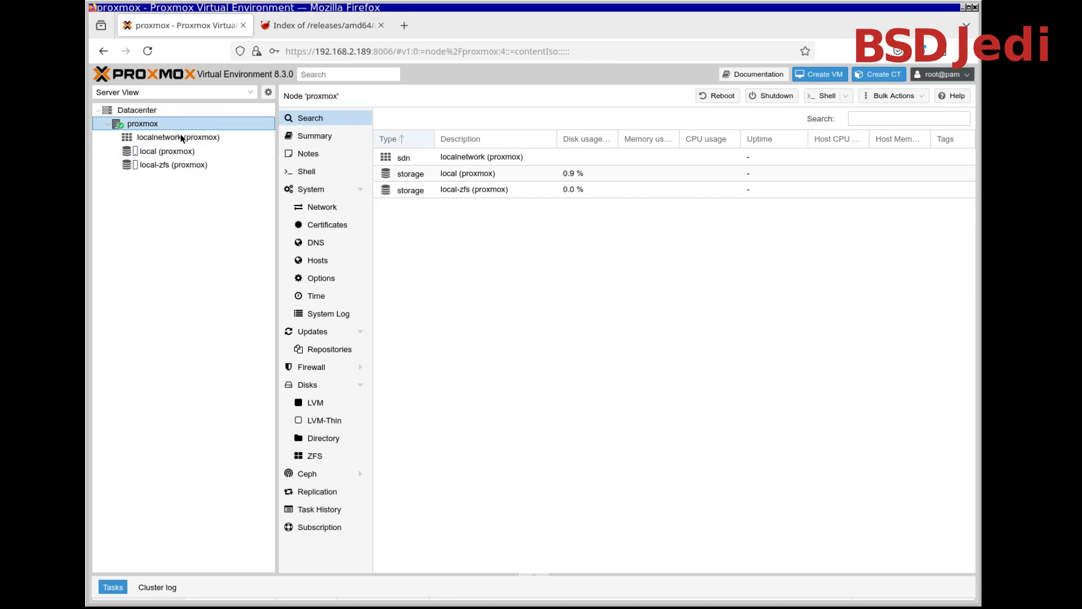
{"action": "left_click", "coordinate": [821, 79]}
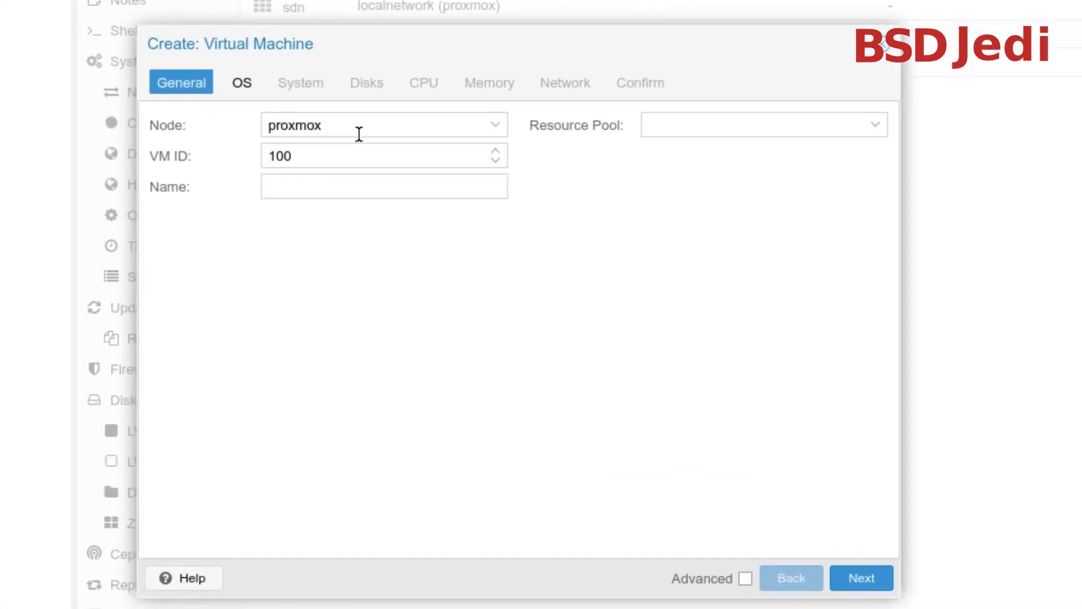
{"action": "left_click", "coordinate": [357, 186]}
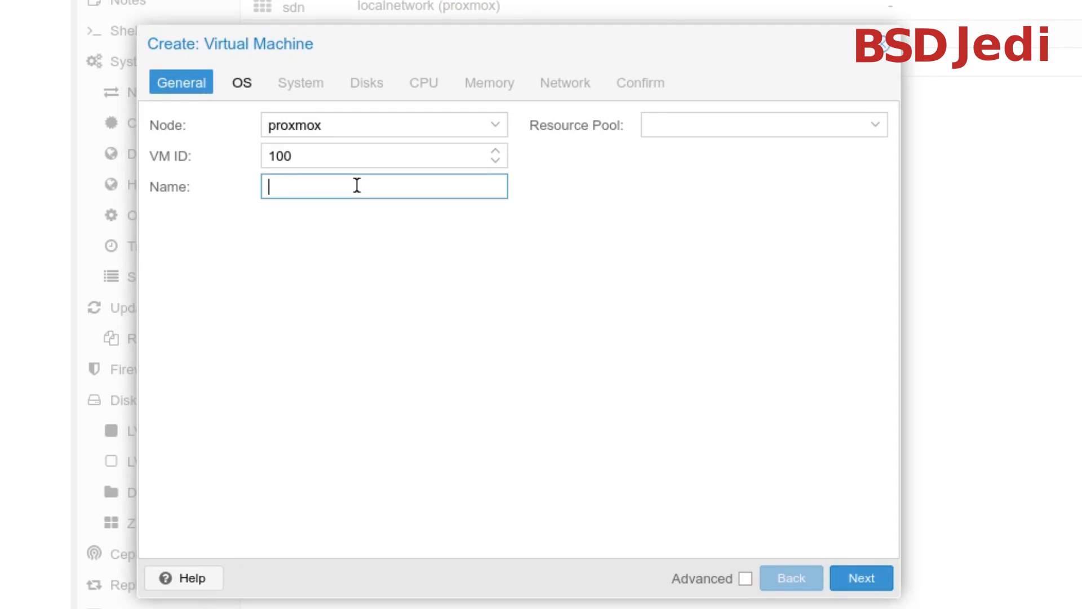
{"action": "type", "text": "FreeBSD_14"}
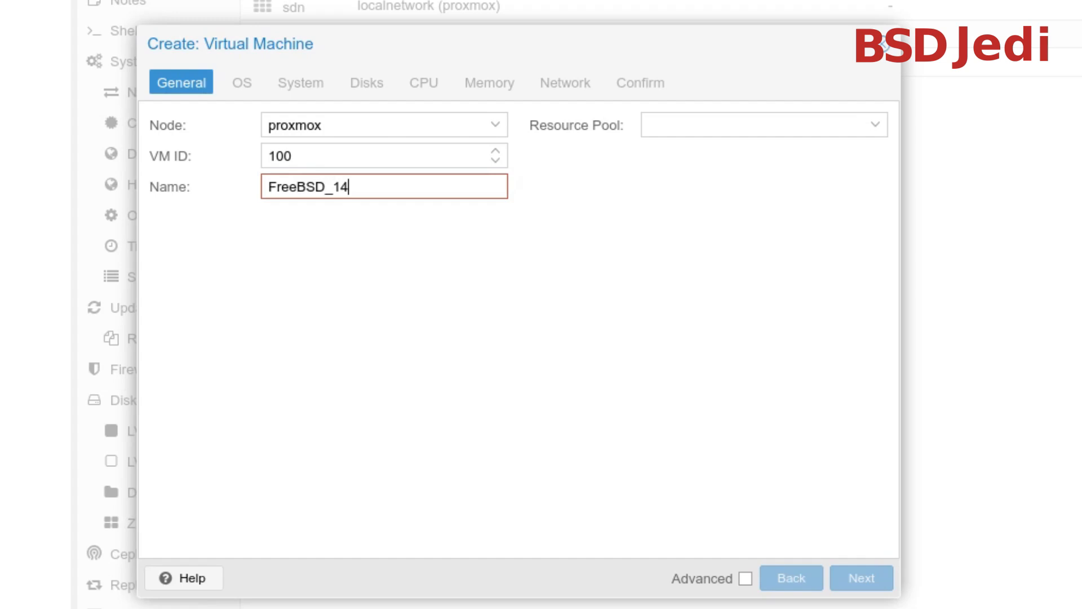
{"action": "type", "text": ".2"}
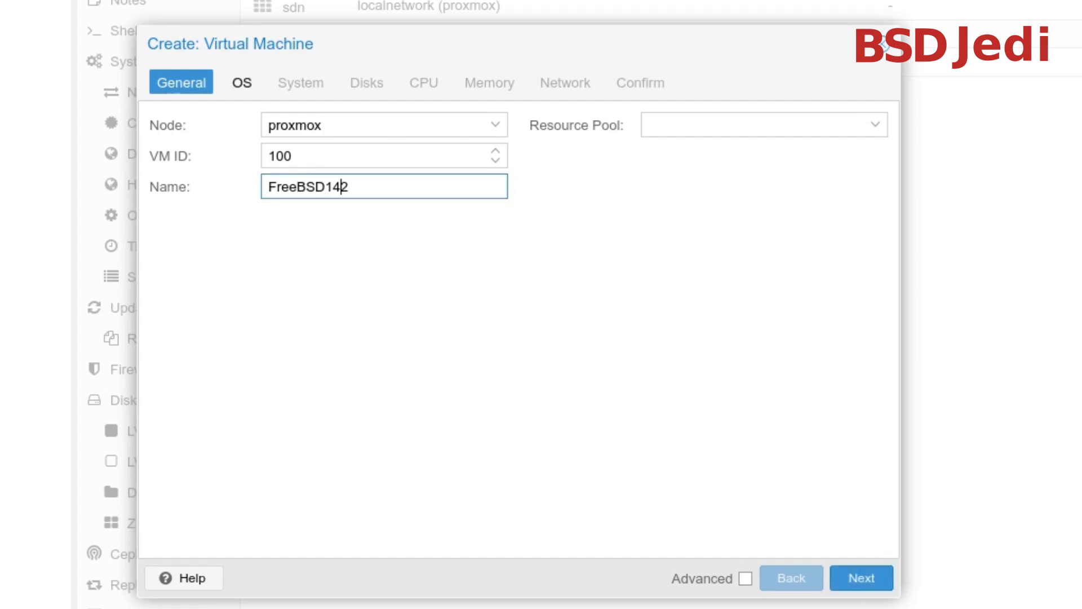
{"action": "left_click", "coordinate": [864, 585]}
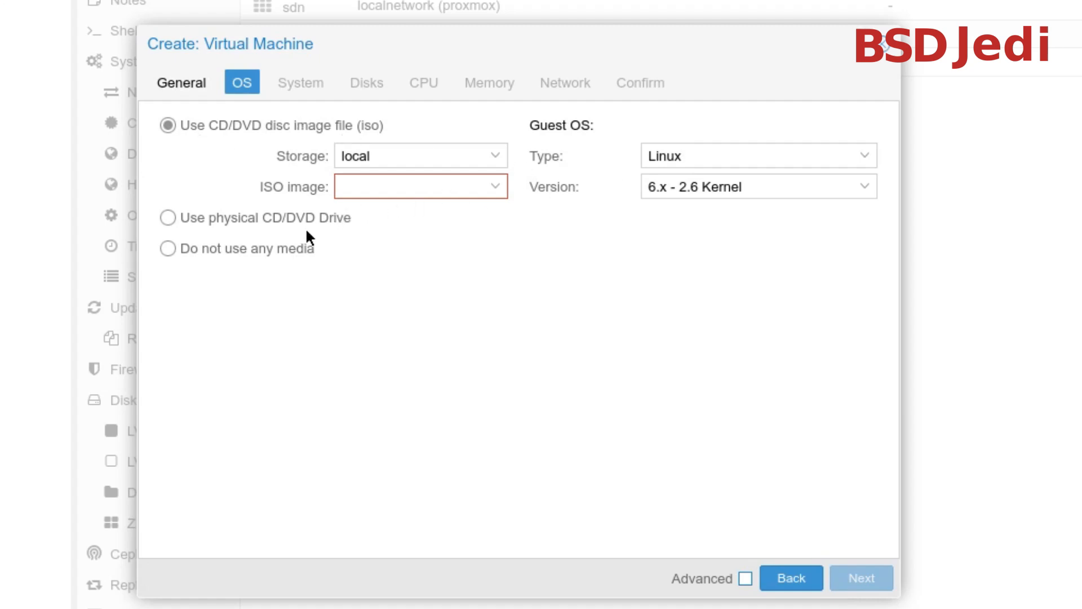
Use the FreeBSD-14.2-RELEASE-amd64-dvd1.iso disc image from local storage, set the guest OS type to Other, and continue to the system settings
{"action": "left_click", "coordinate": [279, 218]}
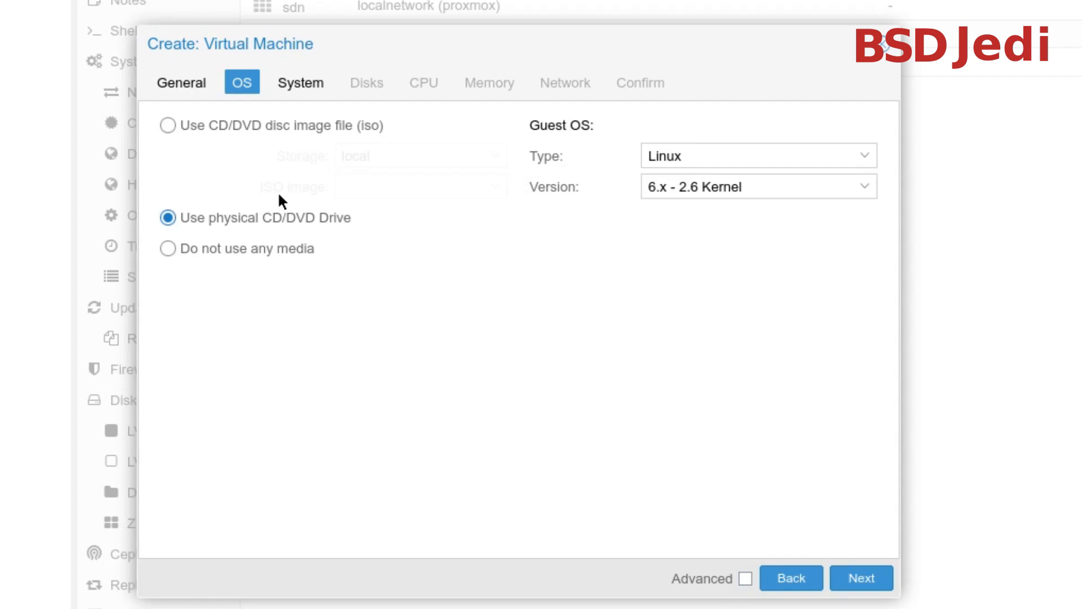
{"action": "left_click", "coordinate": [265, 127]}
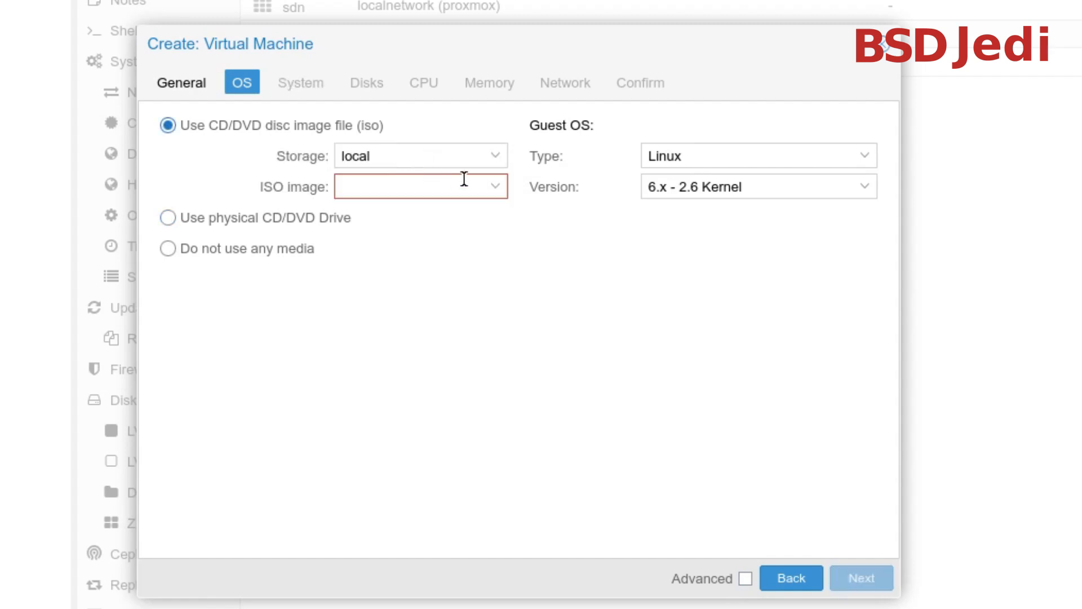
{"action": "left_click", "coordinate": [501, 195]}
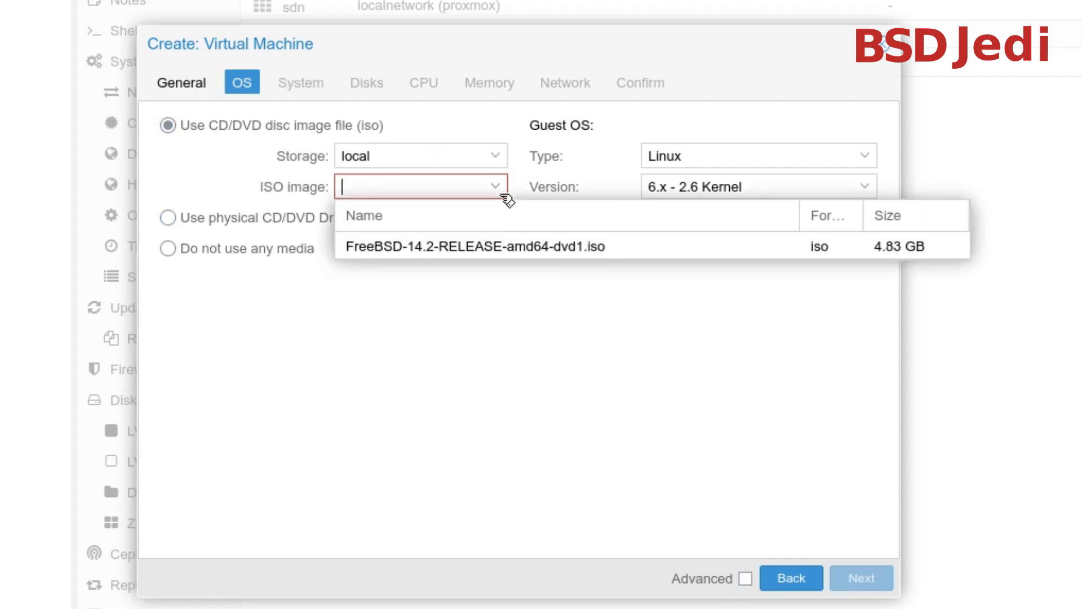
{"action": "left_click", "coordinate": [475, 245]}
{"action": "left_click", "coordinate": [729, 164]}
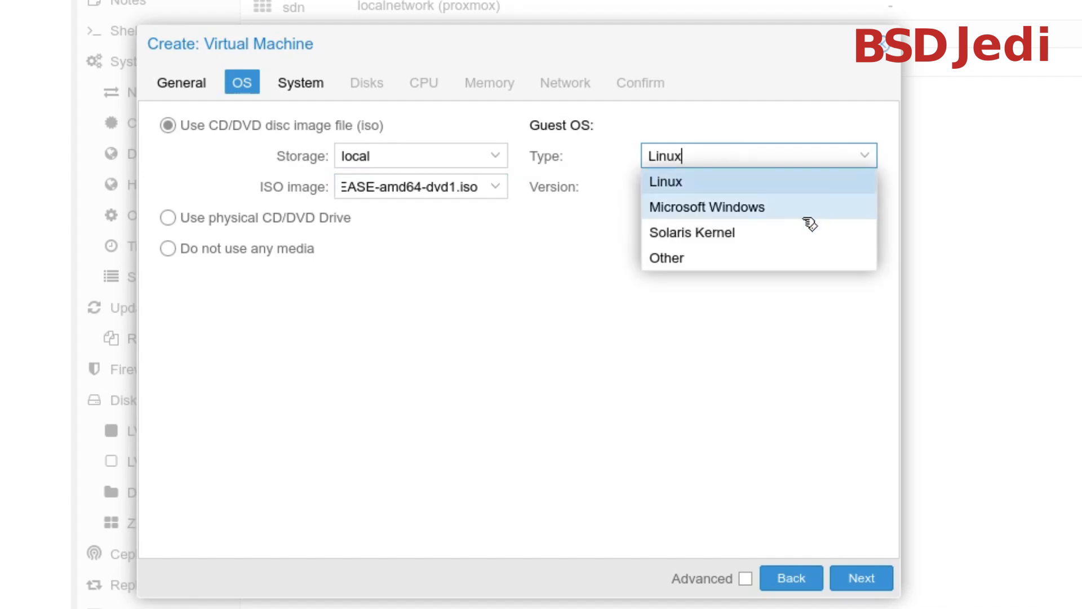
{"action": "left_click", "coordinate": [727, 259]}
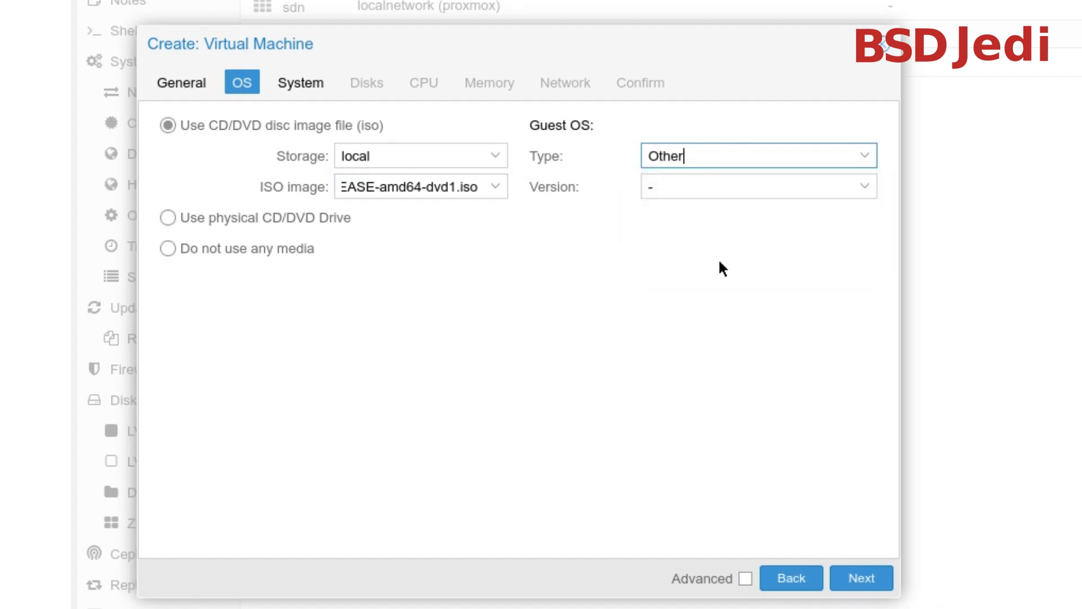
{"action": "left_click", "coordinate": [870, 576]}
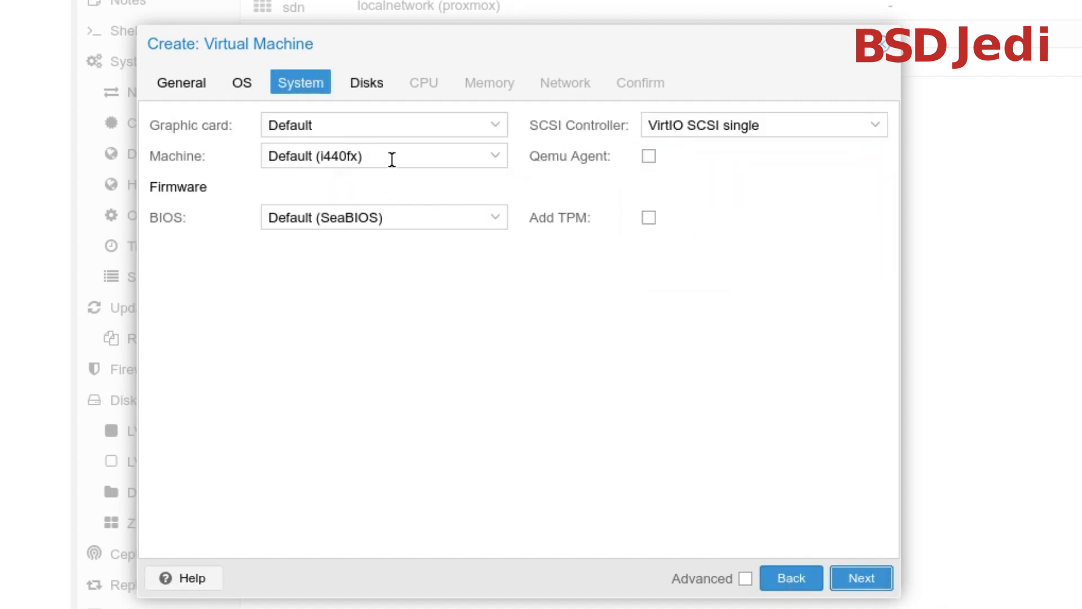
Set the graphic card to VirtIO-GPU, keep the VirtIO SCSI single controller and default SeaBIOS, and continue to the disk settings
{"action": "left_click", "coordinate": [509, 130]}
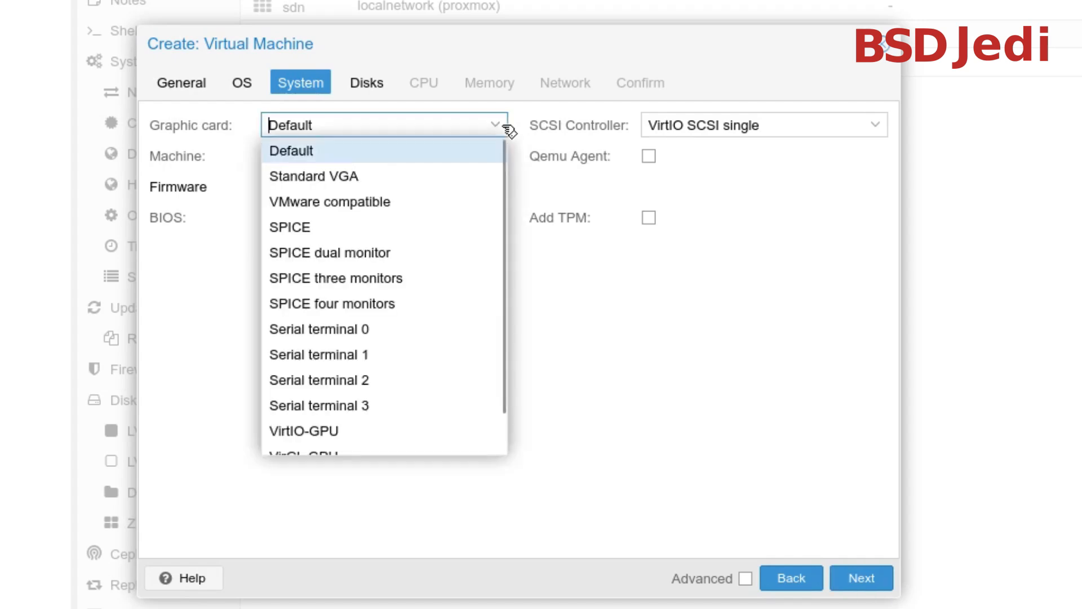
{"action": "left_click_drag", "start_coordinate": [503, 194], "coordinate": [504, 260]}
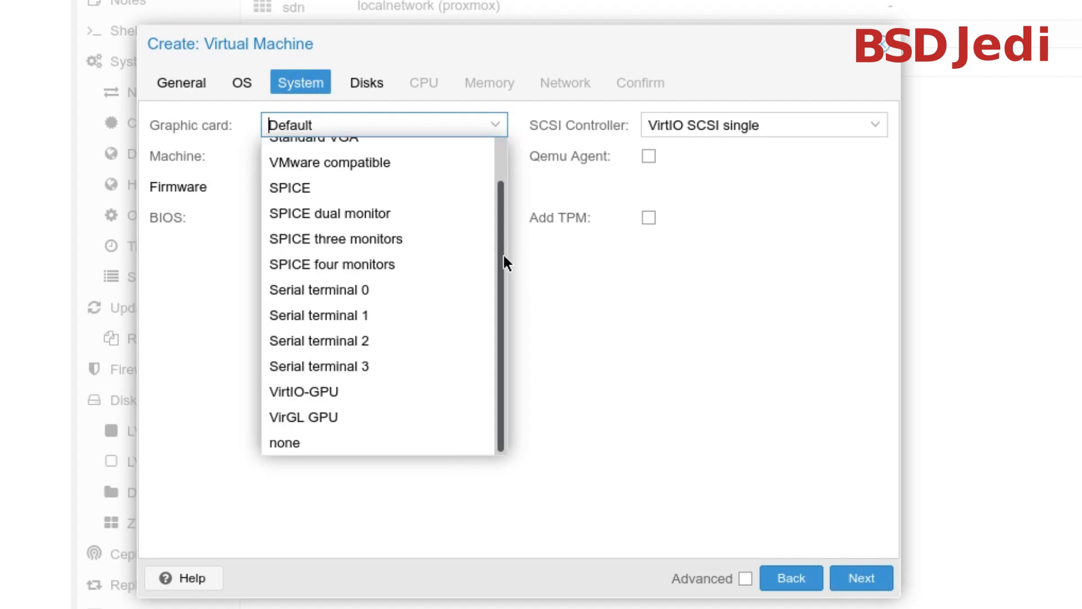
{"action": "left_click", "coordinate": [348, 398]}
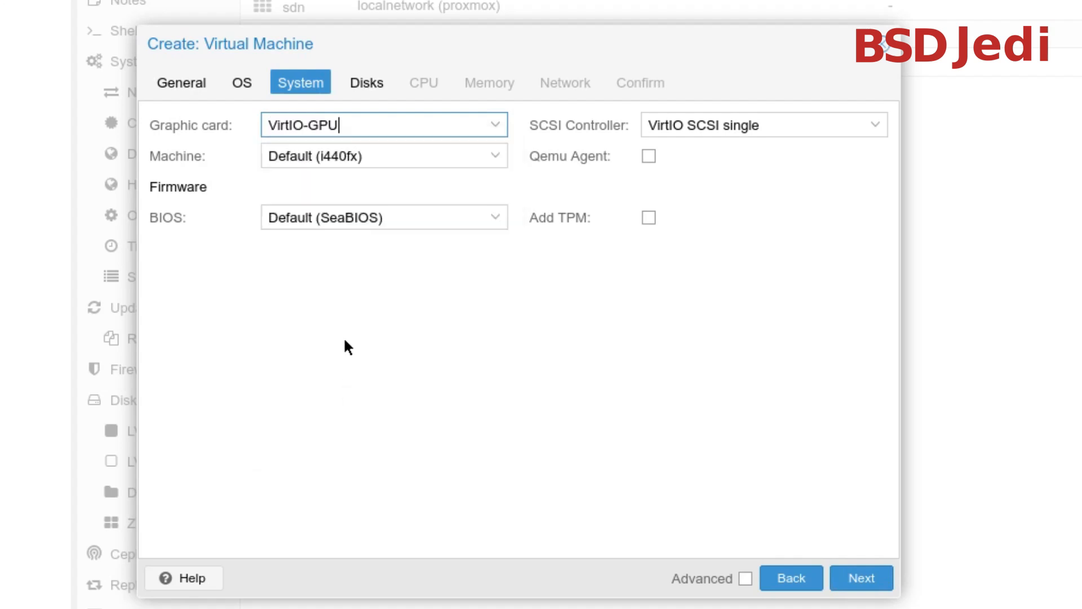
{"action": "left_click", "coordinate": [871, 138]}
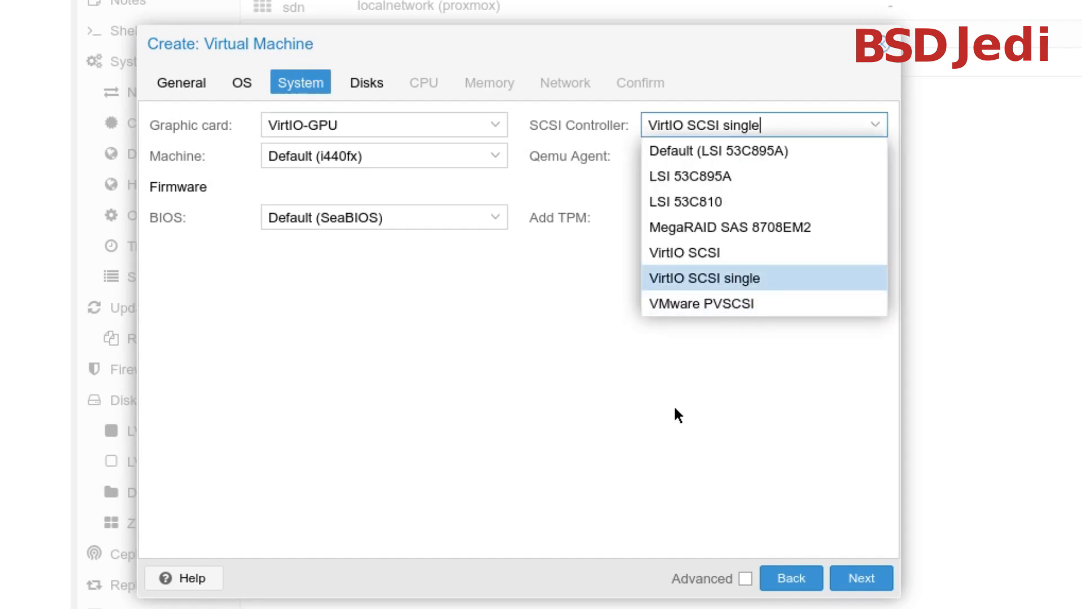
{"action": "left_click", "coordinate": [658, 414]}
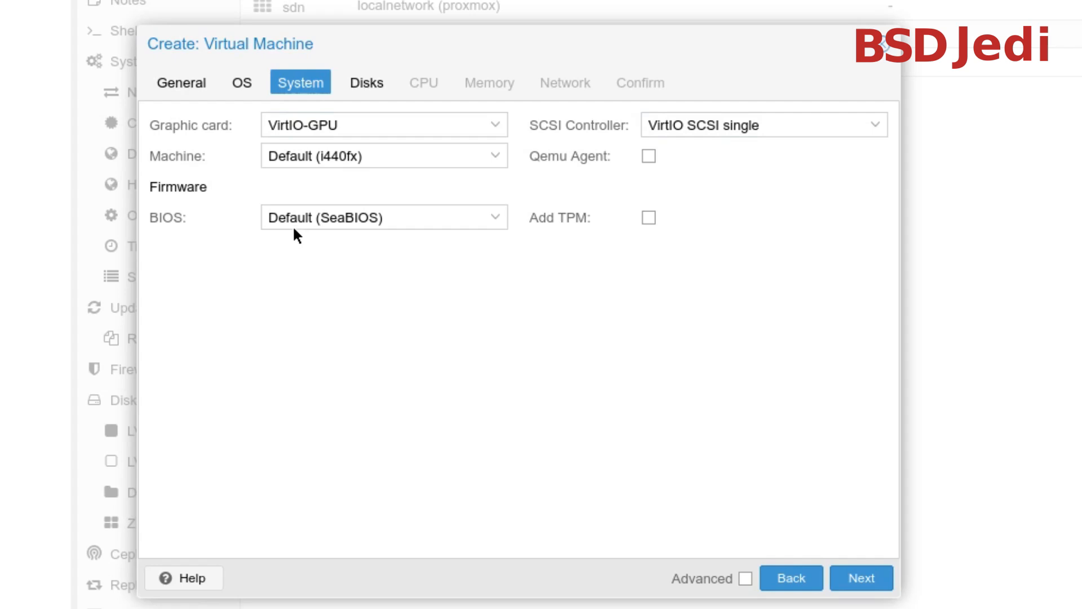
{"action": "left_click", "coordinate": [495, 219]}
{"action": "left_click", "coordinate": [495, 221]}
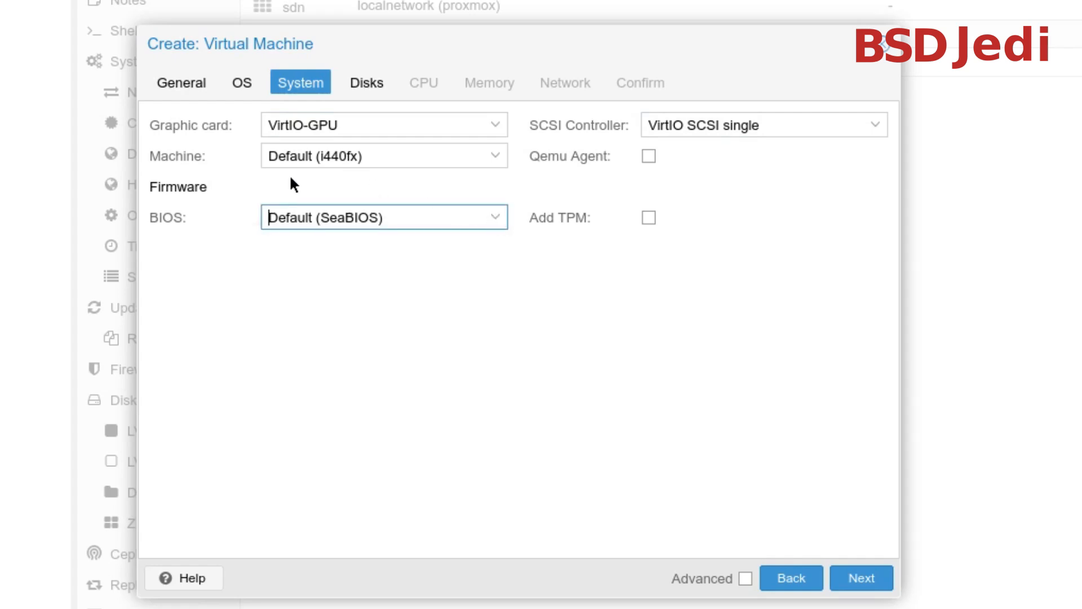
{"action": "left_click", "coordinate": [853, 578]}
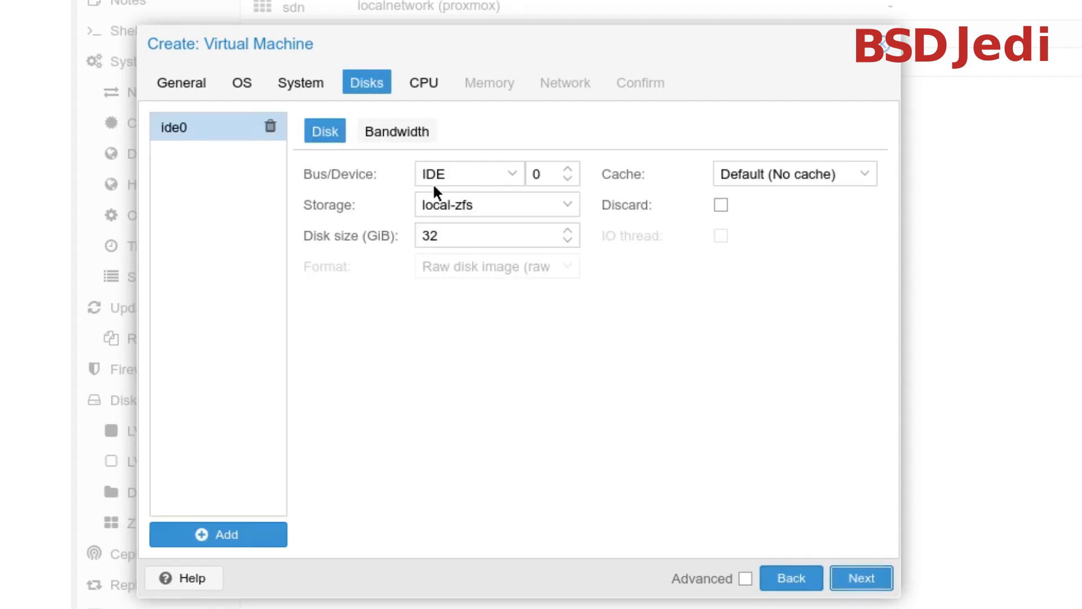
Set the disk's bus to SCSI, and change the OS settings so that no installation media is used
{"action": "left_click", "coordinate": [514, 183]}
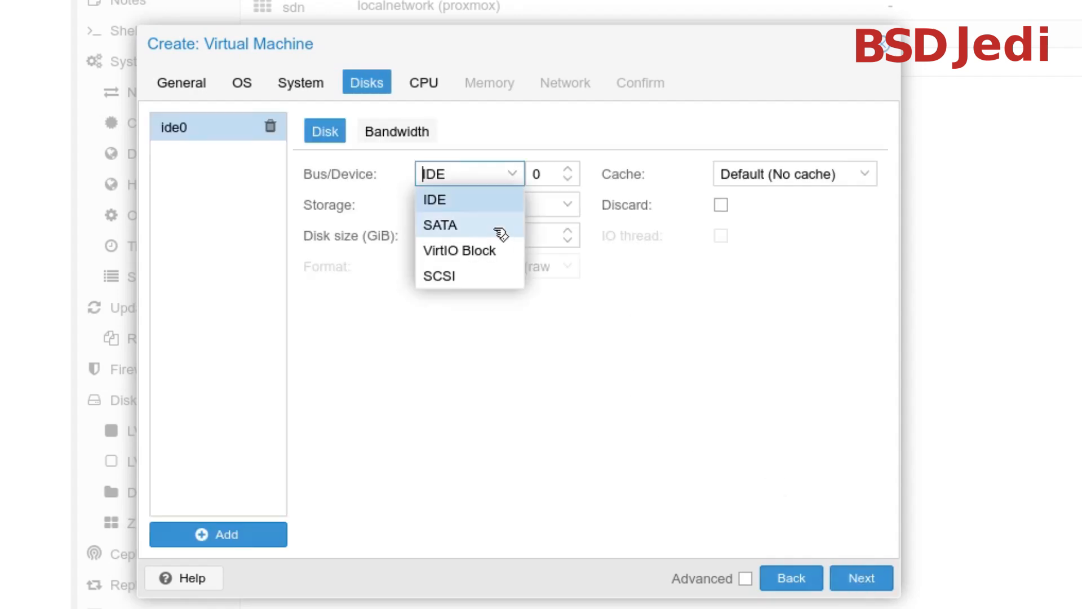
{"action": "left_click", "coordinate": [490, 276]}
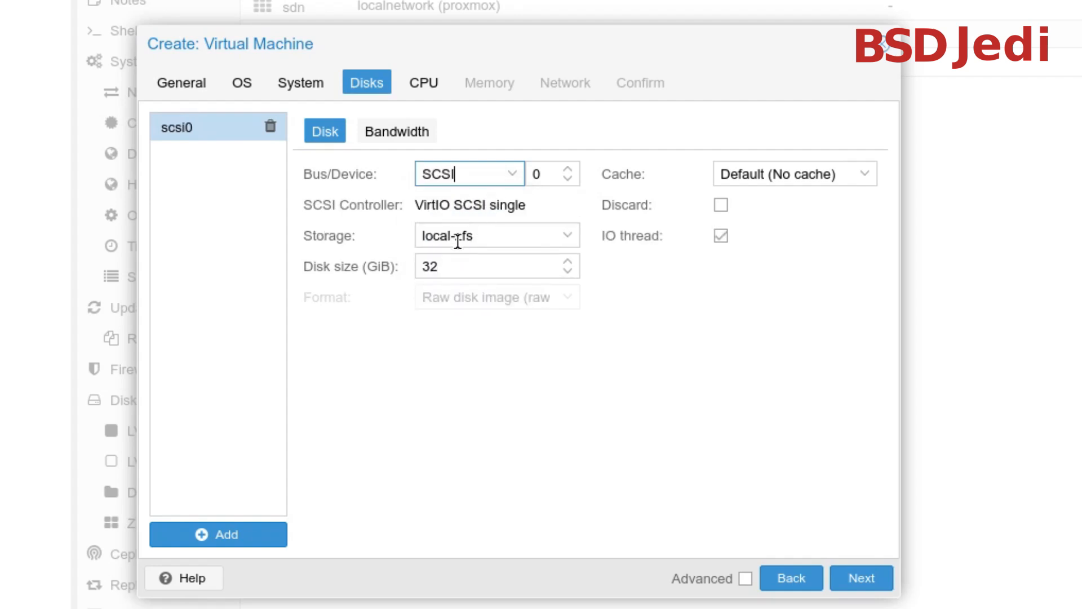
{"action": "left_click", "coordinate": [250, 84]}
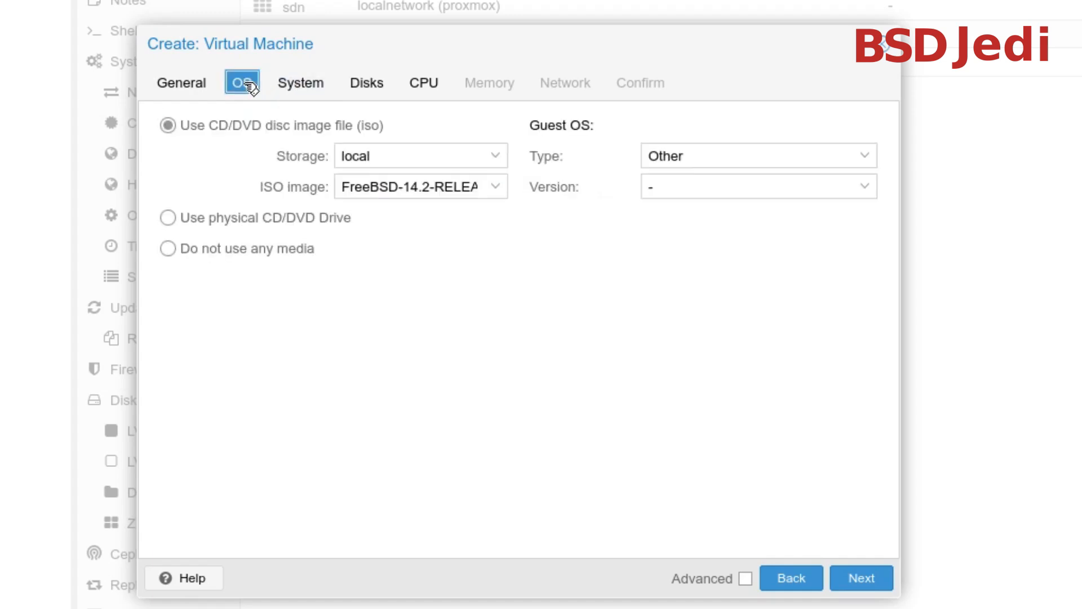
{"action": "left_click", "coordinate": [212, 256]}
Set the size of the scsi0 disk to 256 GiB
{"action": "left_click", "coordinate": [418, 87]}
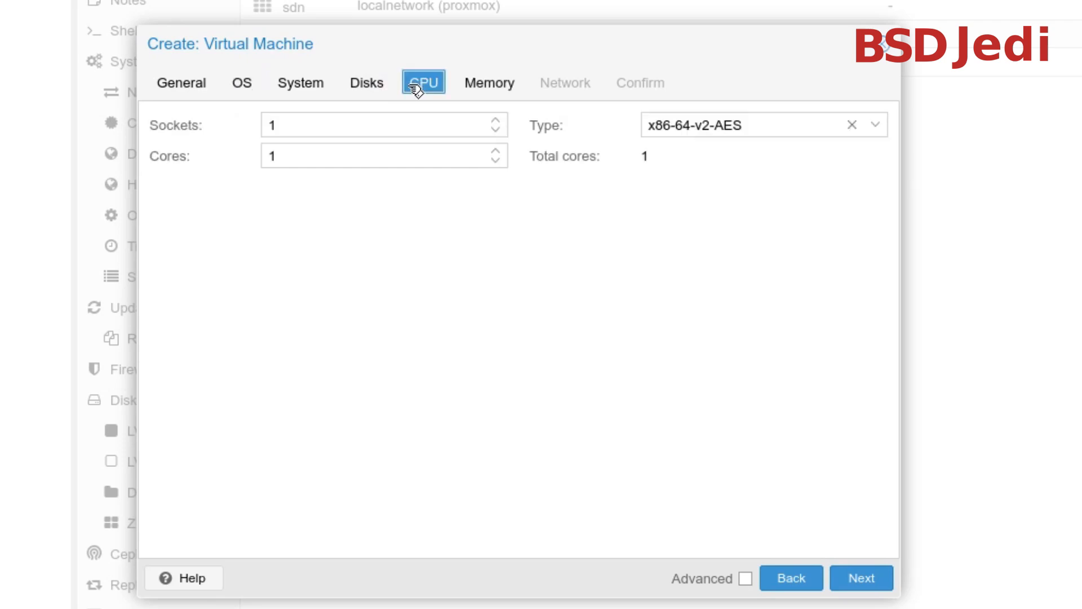
{"action": "left_click", "coordinate": [379, 94]}
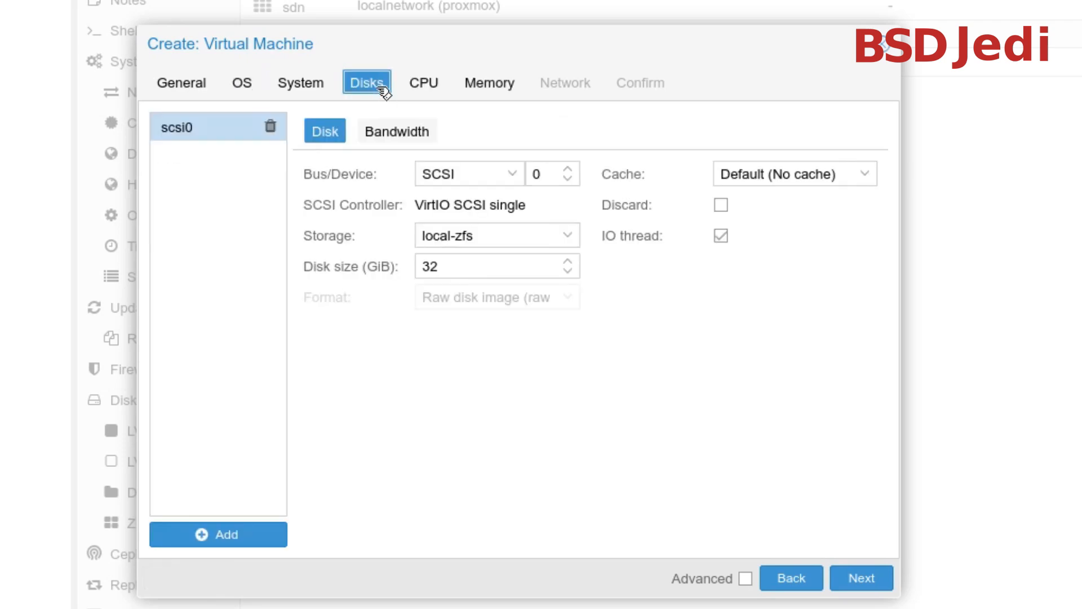
{"action": "double_click", "coordinate": [475, 263]}
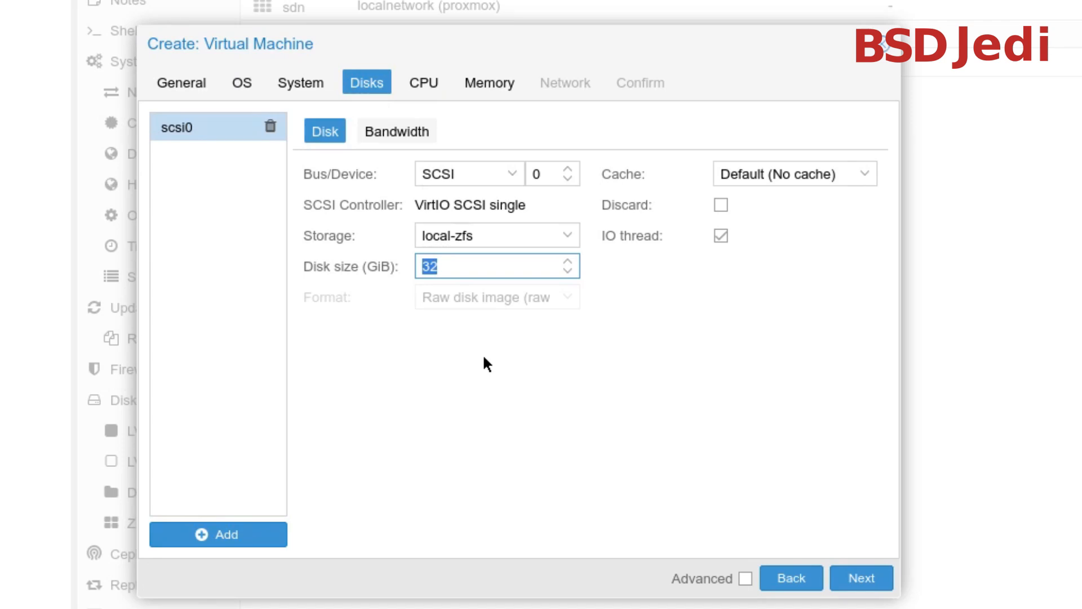
{"action": "type", "text": "200"}
{"action": "key", "text": "BackSpace"}
{"action": "key", "text": "BackSpace"}
{"action": "type", "text": "56"}
Give the virtual machine 2 CPU sockets with 2 cores and continue to the memory settings
{"action": "left_click", "coordinate": [433, 89]}
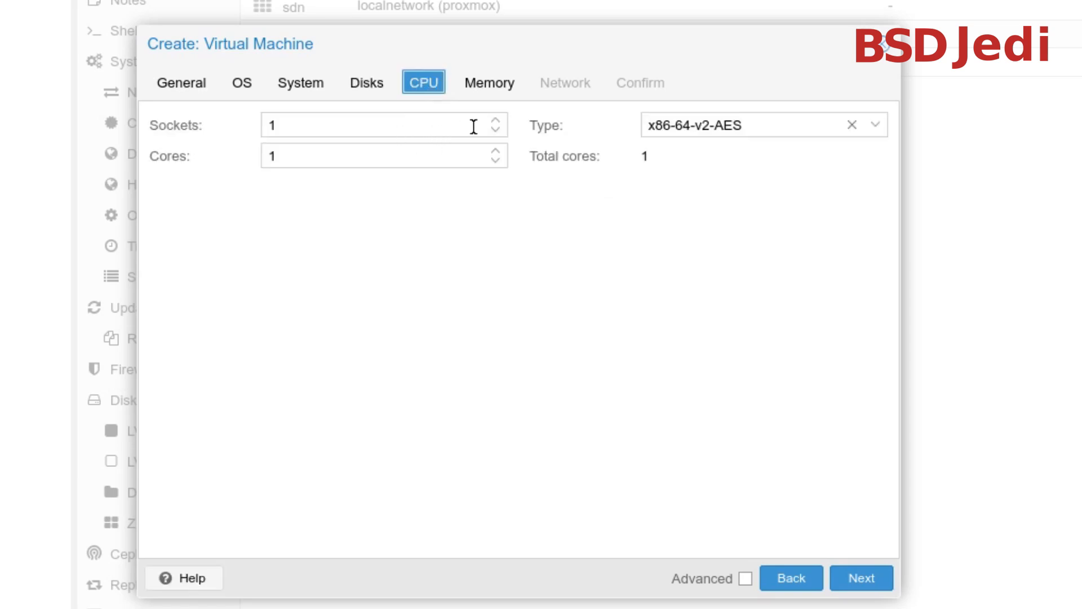
{"action": "left_click", "coordinate": [495, 120]}
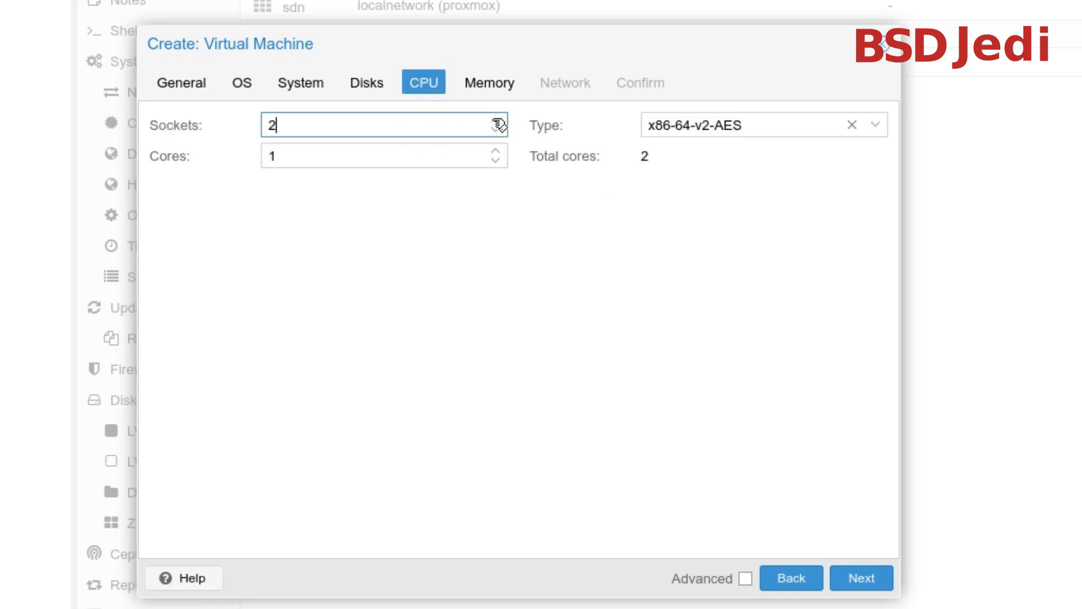
{"action": "left_click", "coordinate": [495, 150]}
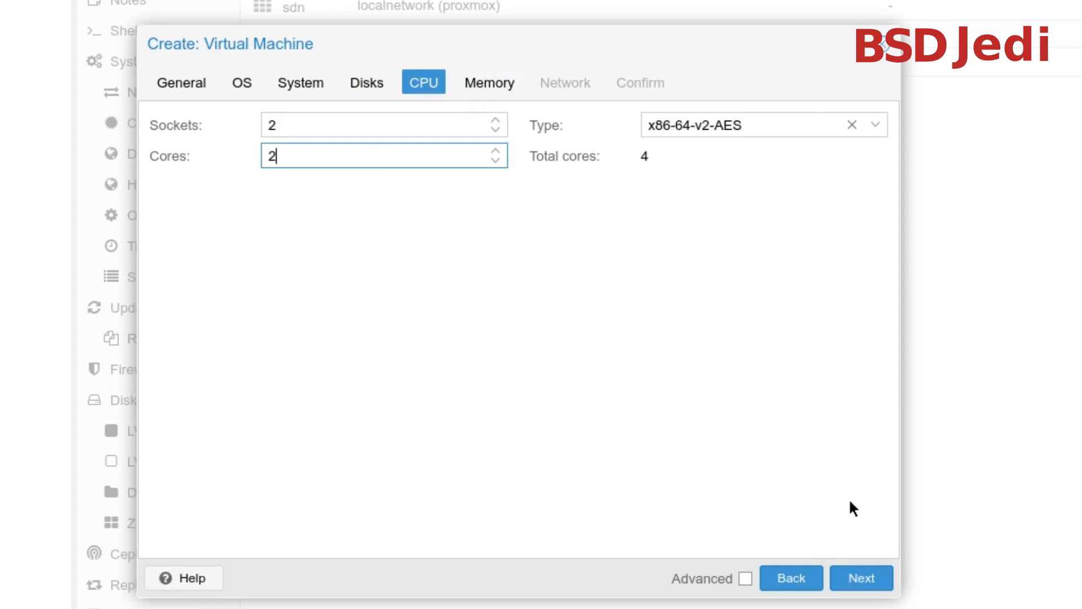
{"action": "left_click", "coordinate": [876, 577]}
Set the memory to 65536 MiB and continue to the network settings
{"action": "left_click_drag", "start_coordinate": [377, 127], "coordinate": [282, 111]}
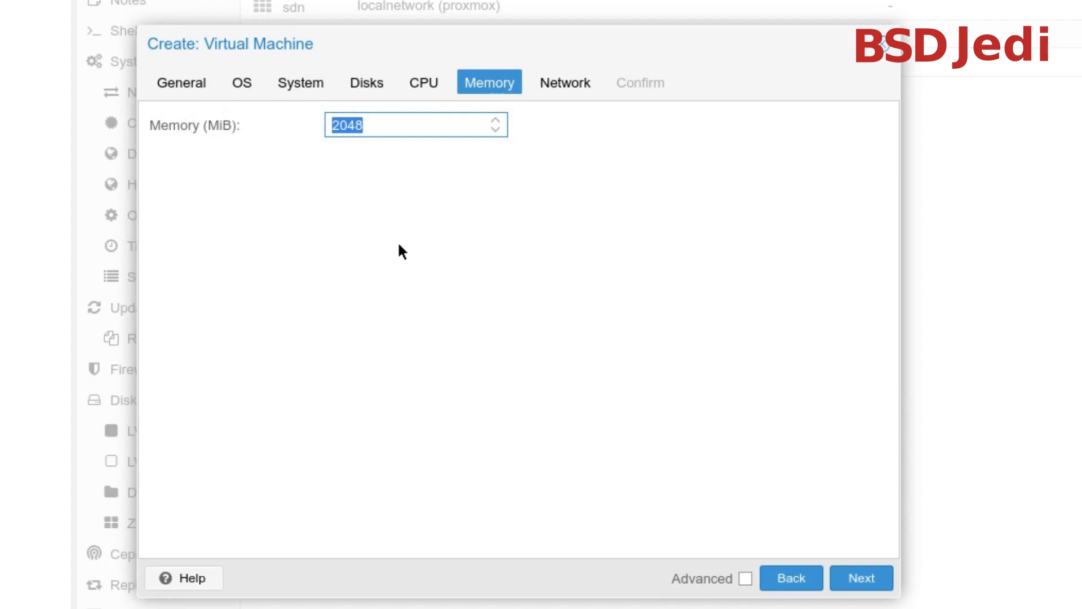
{"action": "type", "text": "65536"}
{"action": "left_click", "coordinate": [882, 579]}
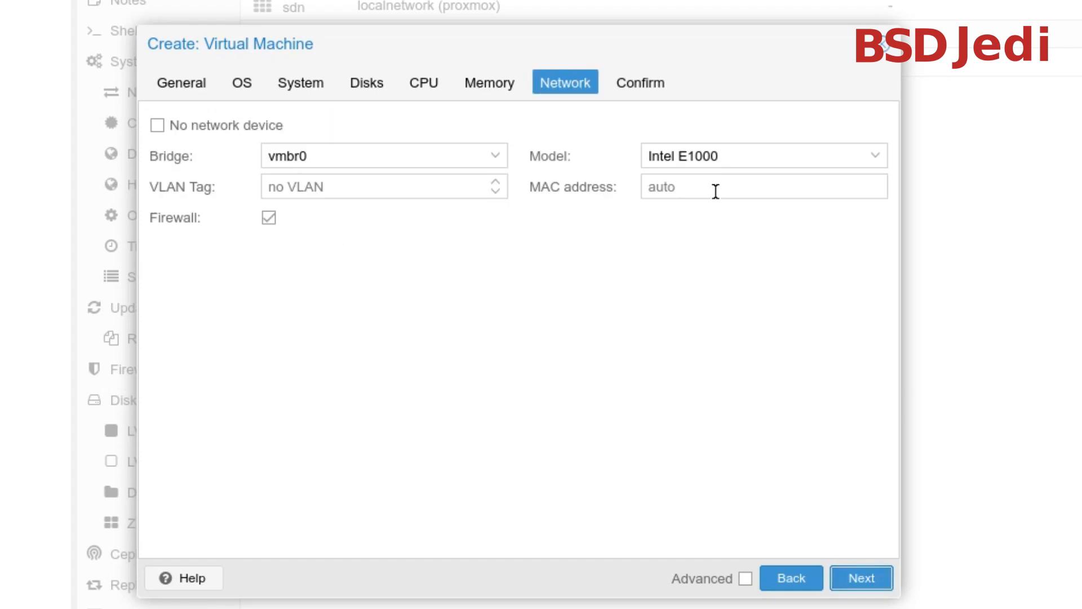
Set the network device model to VirtIO (paravirtualized) and finish creating the virtual machine
{"action": "left_click", "coordinate": [877, 158]}
{"action": "left_click", "coordinate": [880, 160]}
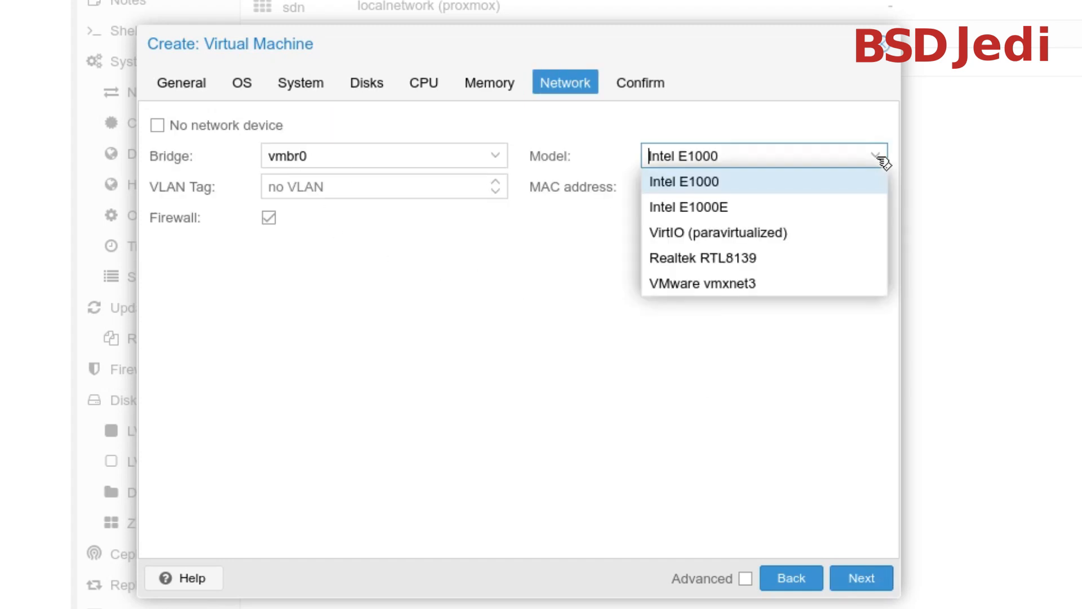
{"action": "left_click", "coordinate": [746, 239]}
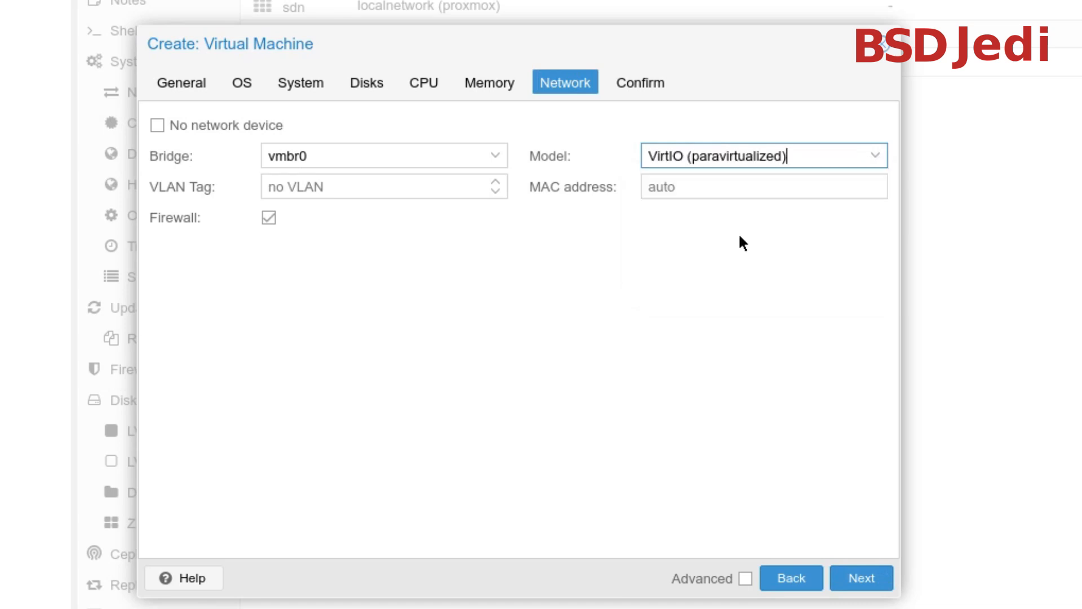
{"action": "left_click", "coordinate": [854, 583]}
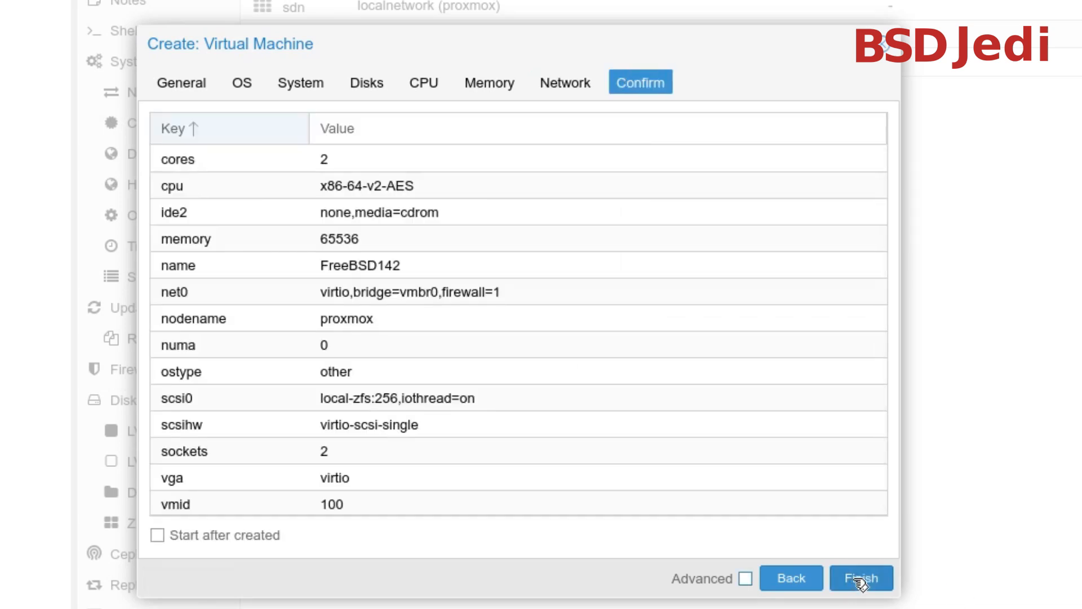
{"action": "left_click", "coordinate": [860, 581]}
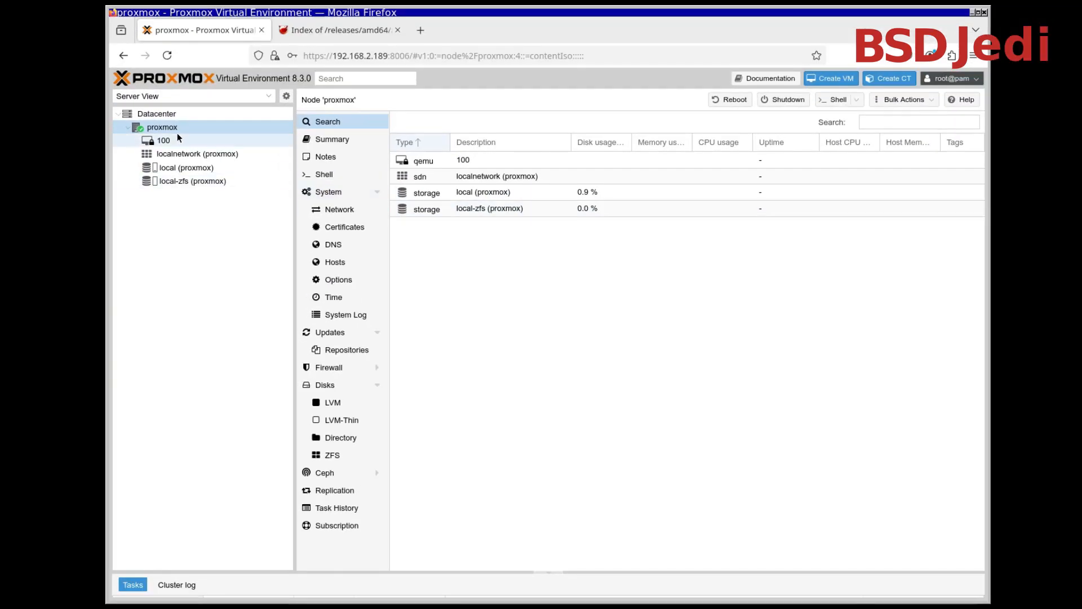
Add a SCSI CD/DVD drive to virtual machine 100's hardware, using FreeBSD-14.2-RELEASE-amd64-dvd1.iso from local storage
{"action": "left_click", "coordinate": [153, 140]}
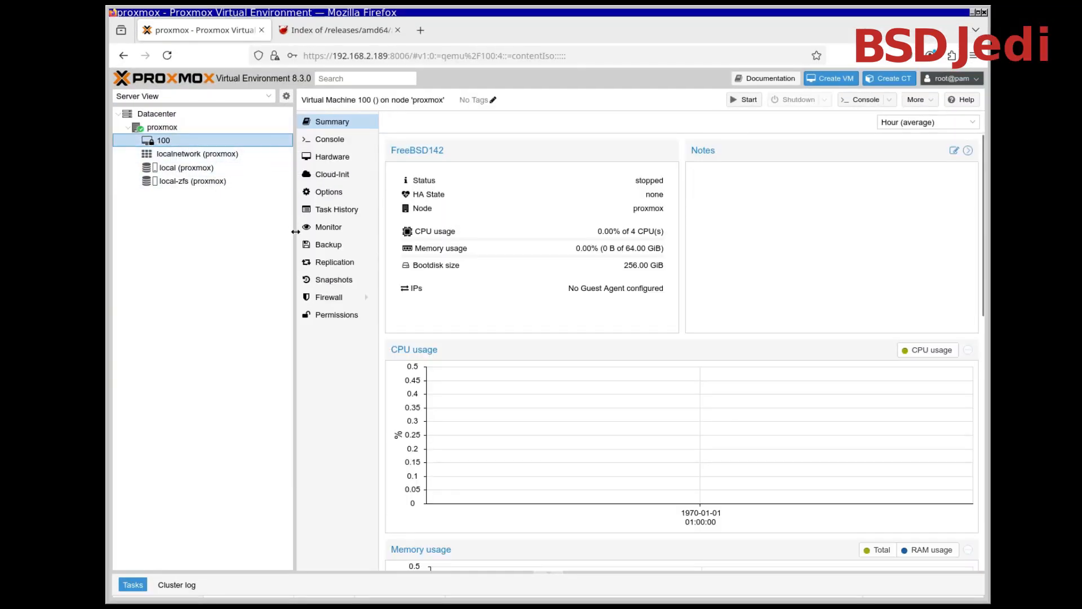
{"action": "left_click", "coordinate": [346, 158]}
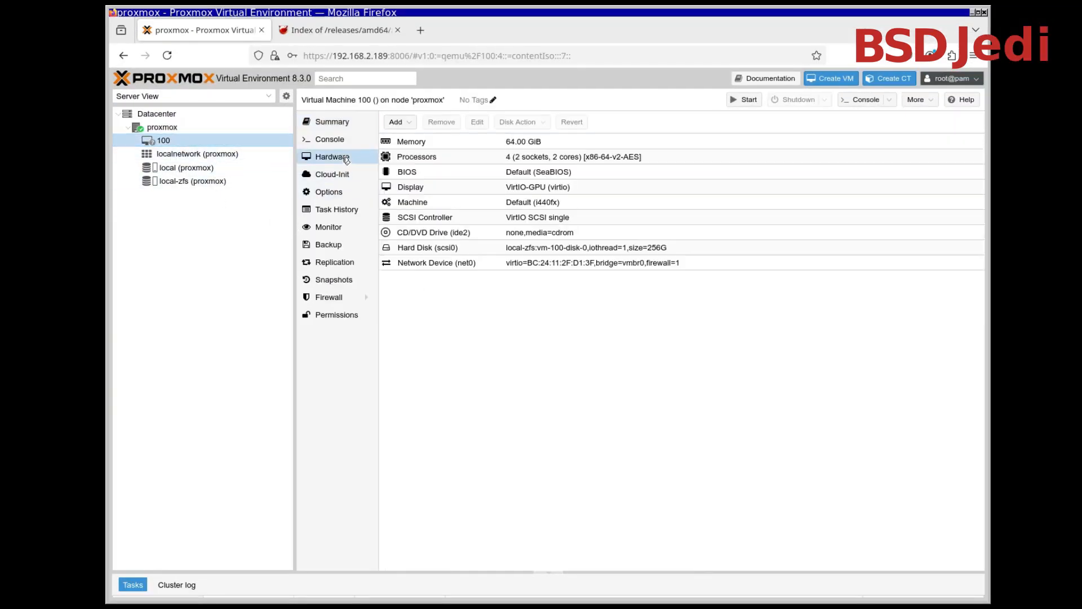
{"action": "left_click", "coordinate": [396, 123]}
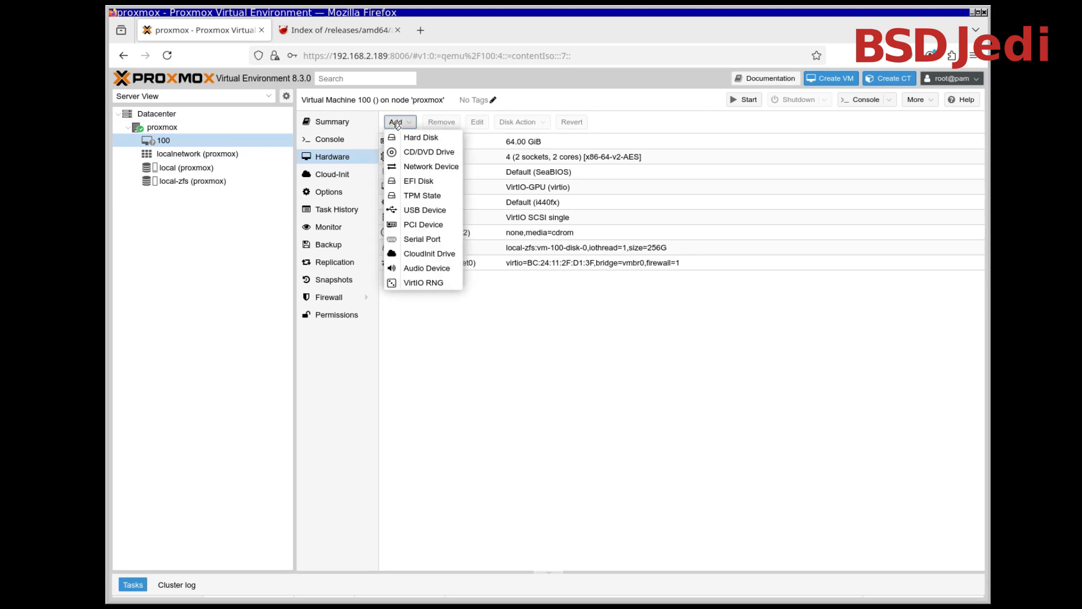
{"action": "left_click", "coordinate": [414, 152]}
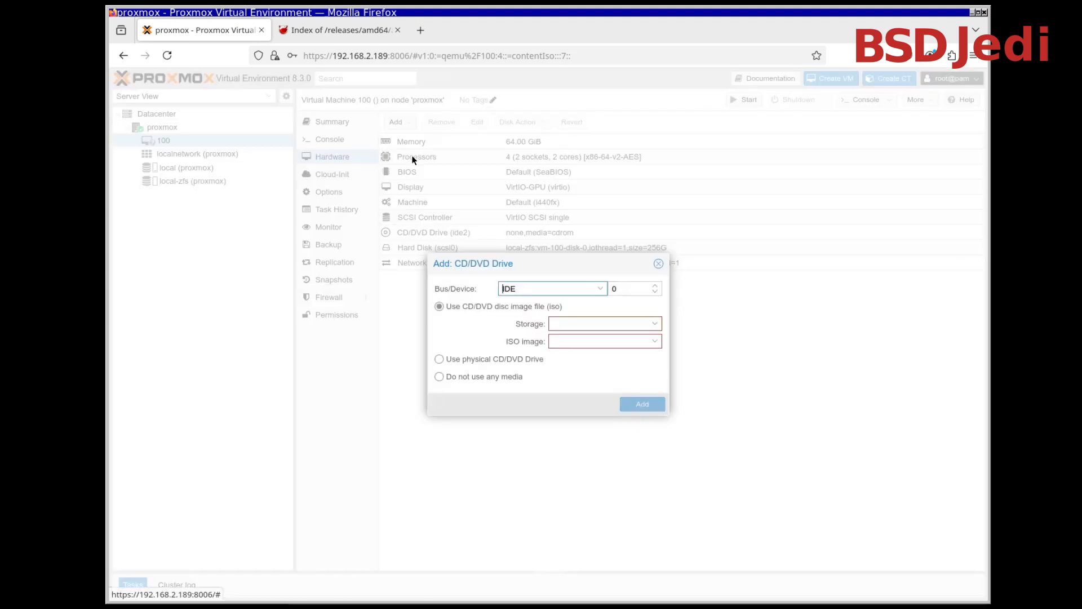
{"action": "left_click", "coordinate": [603, 291]}
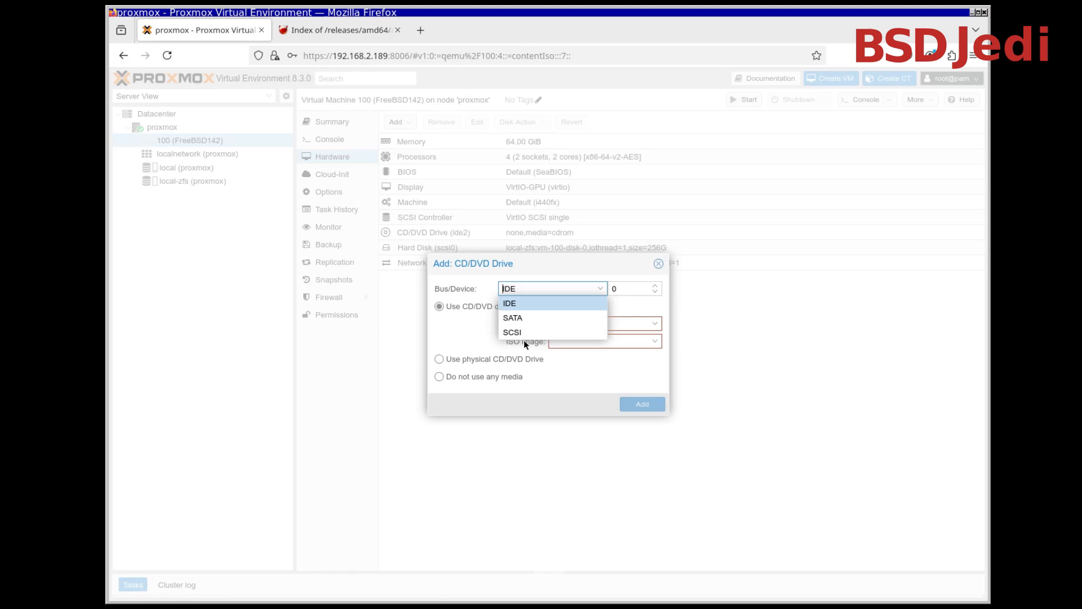
{"action": "left_click", "coordinate": [525, 331]}
{"action": "left_click", "coordinate": [646, 326]}
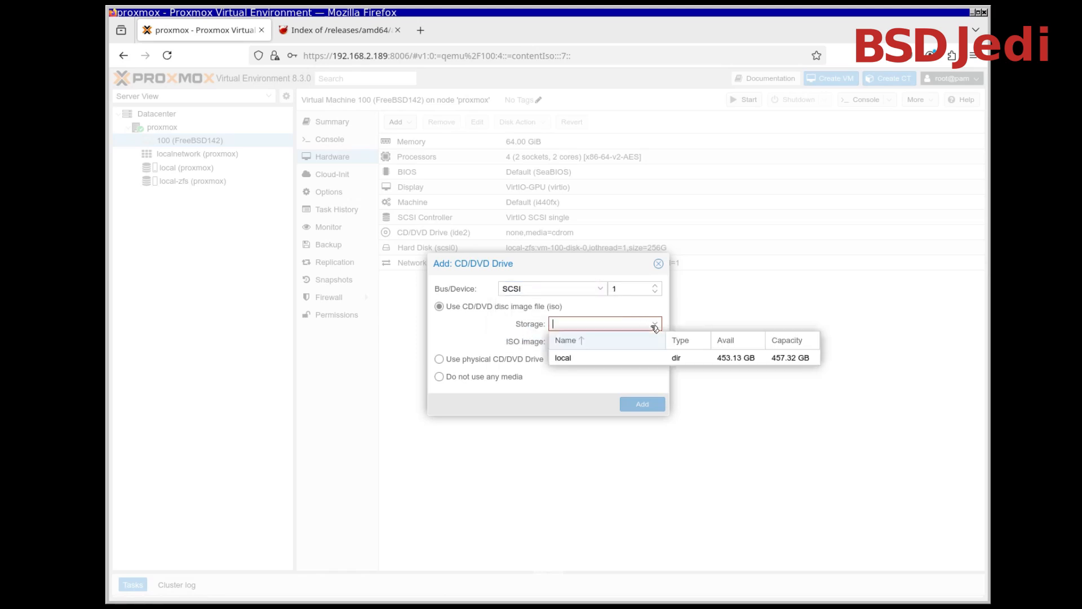
{"action": "left_click", "coordinate": [622, 357]}
{"action": "left_click", "coordinate": [657, 342]}
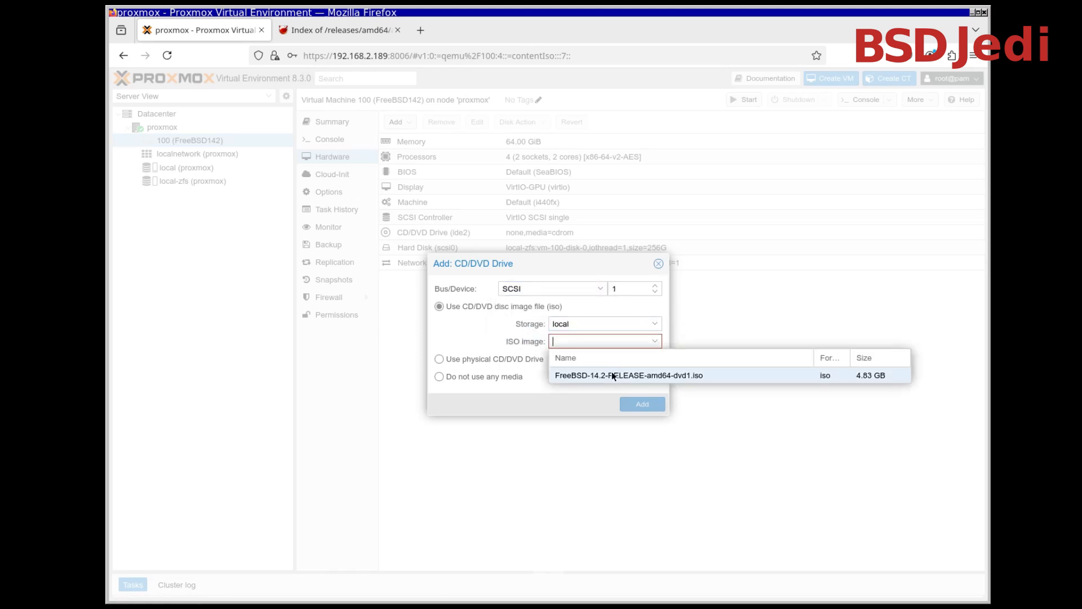
{"action": "left_click", "coordinate": [614, 377]}
{"action": "left_click", "coordinate": [643, 405]}
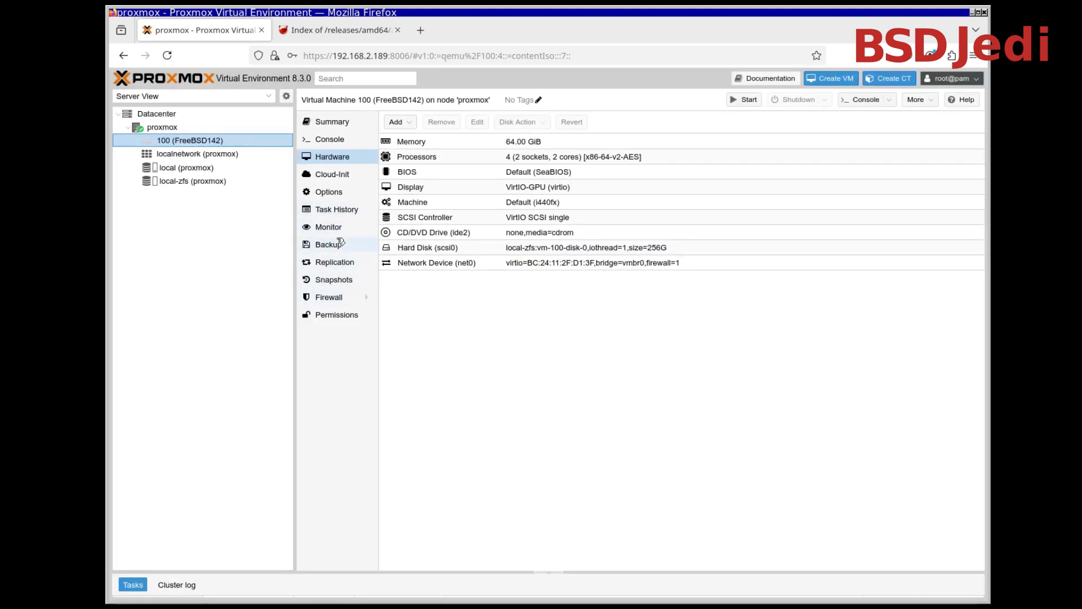
{"action": "left_click", "coordinate": [338, 192]}
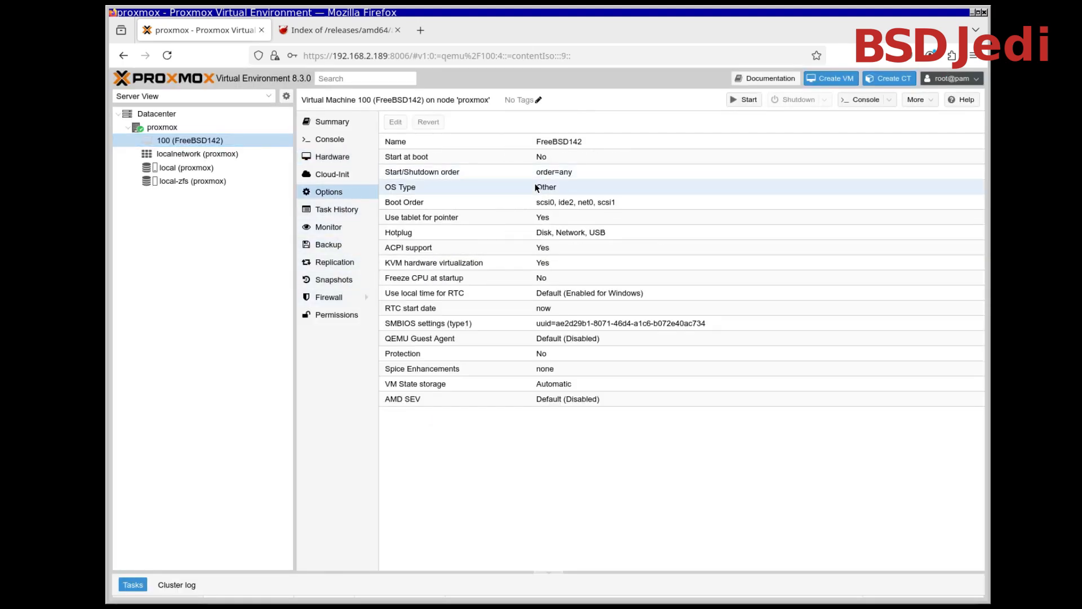
{"action": "left_click", "coordinate": [578, 203]}
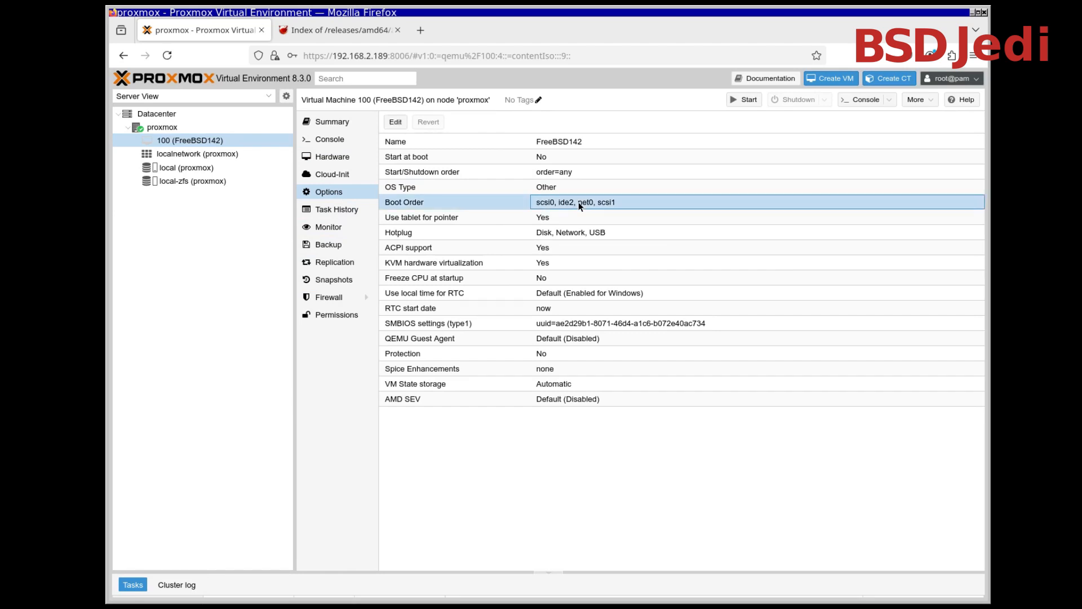
{"action": "double_click", "coordinate": [578, 202]}
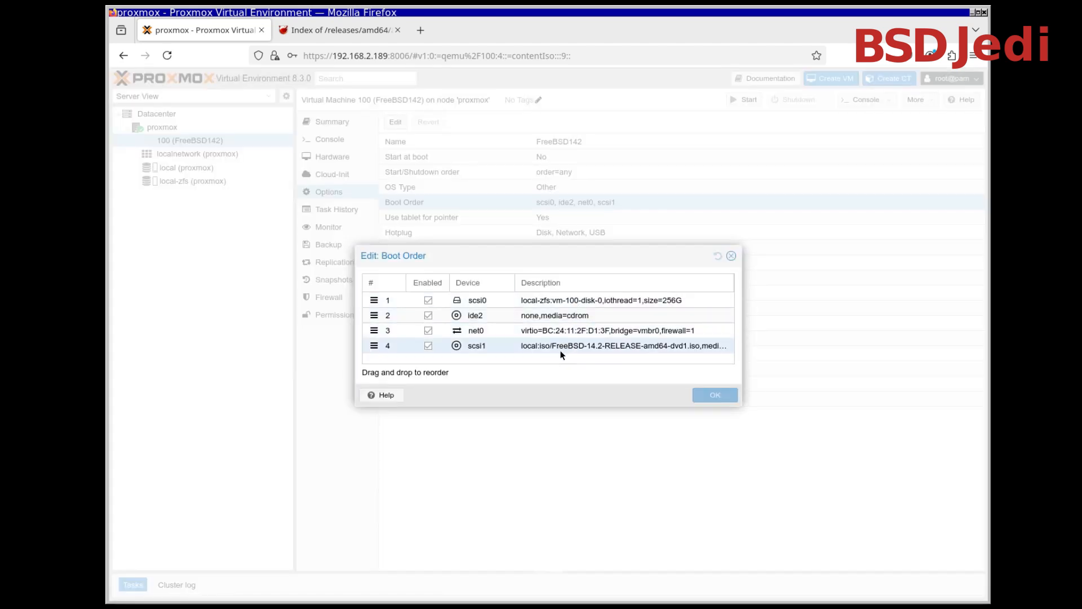
{"action": "left_click", "coordinate": [557, 317]}
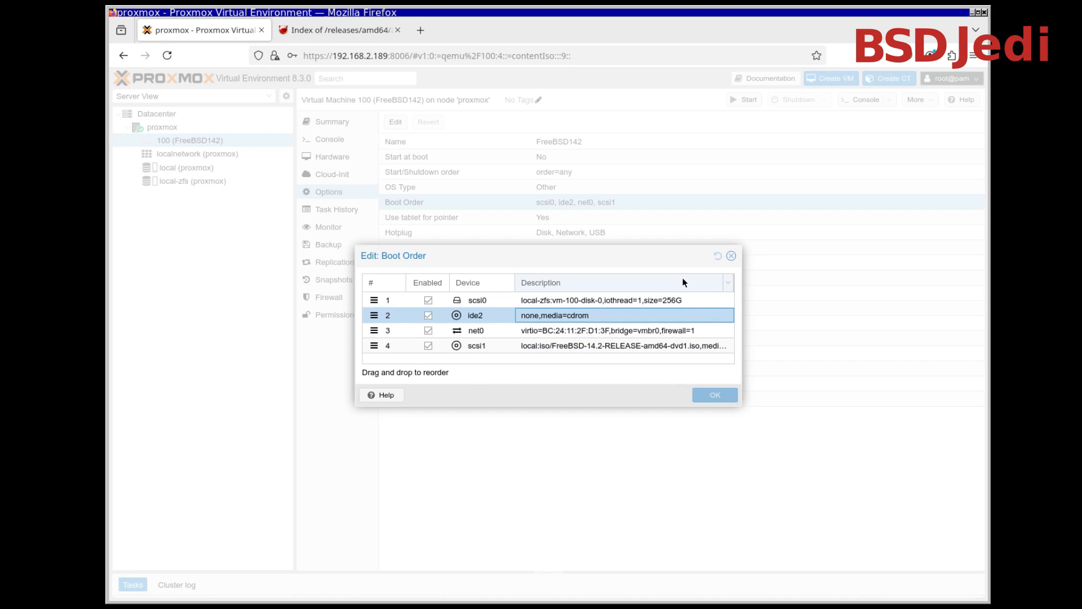
{"action": "left_click", "coordinate": [731, 256]}
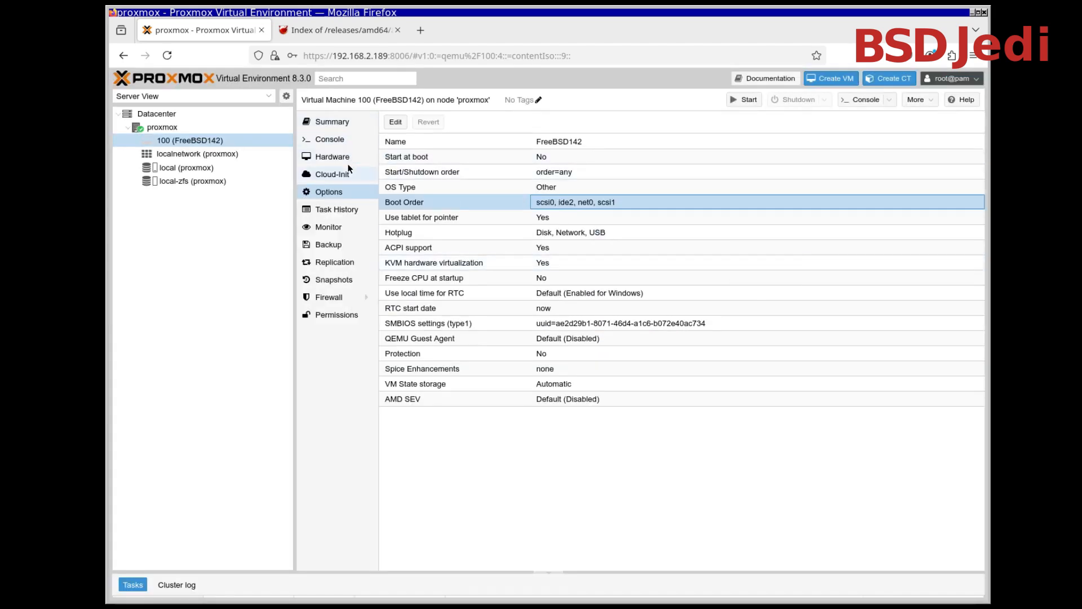
Remove the empty CD/DVD drive ide2 from virtual machine 100's hardware
{"action": "left_click", "coordinate": [367, 174]}
{"action": "left_click", "coordinate": [366, 156]}
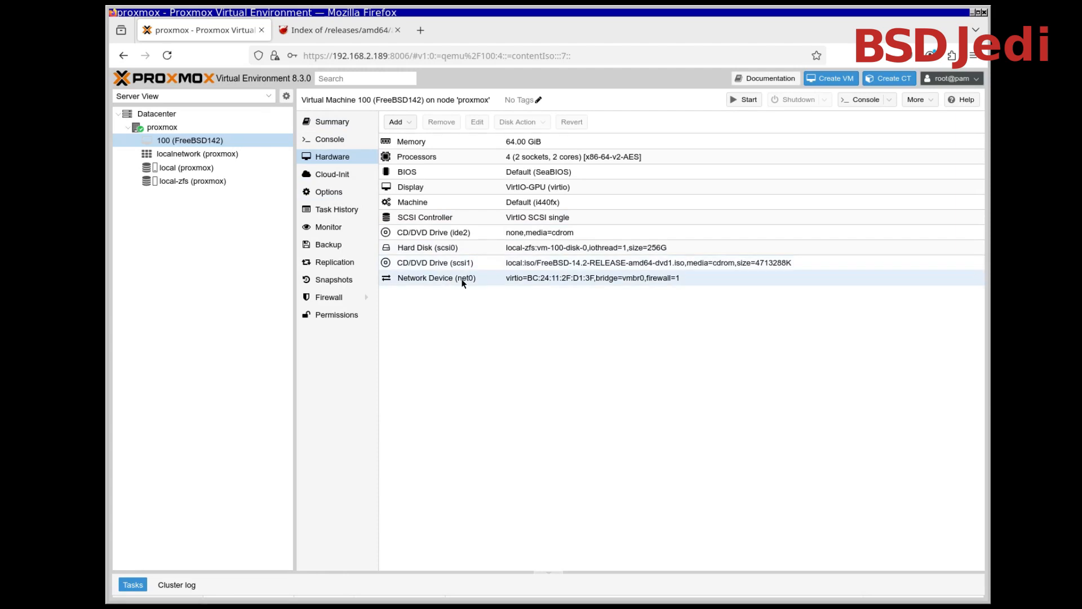
{"action": "left_click", "coordinate": [463, 235]}
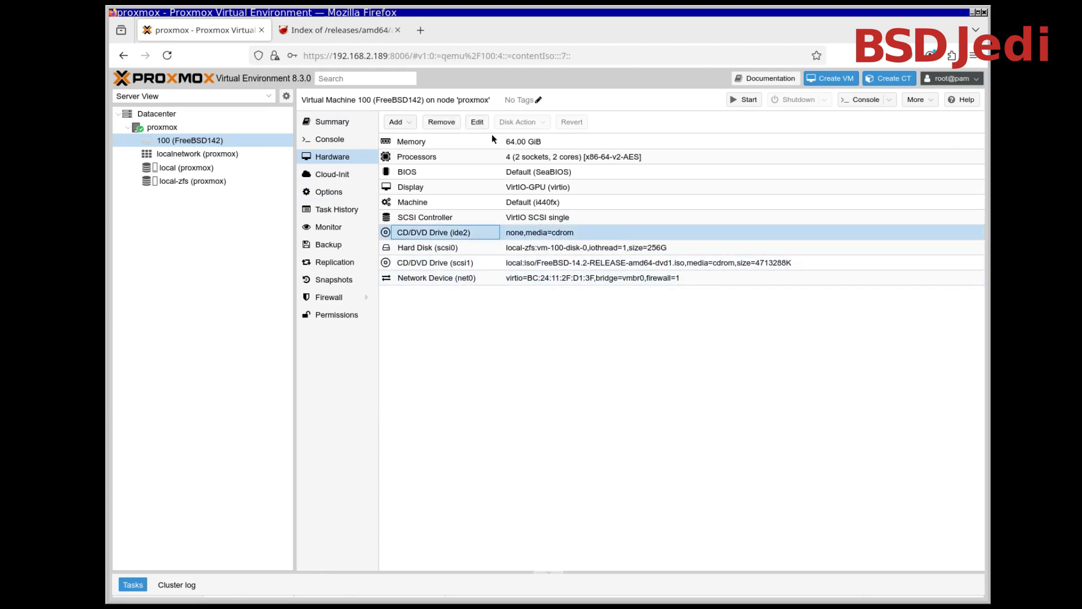
{"action": "left_click", "coordinate": [446, 123]}
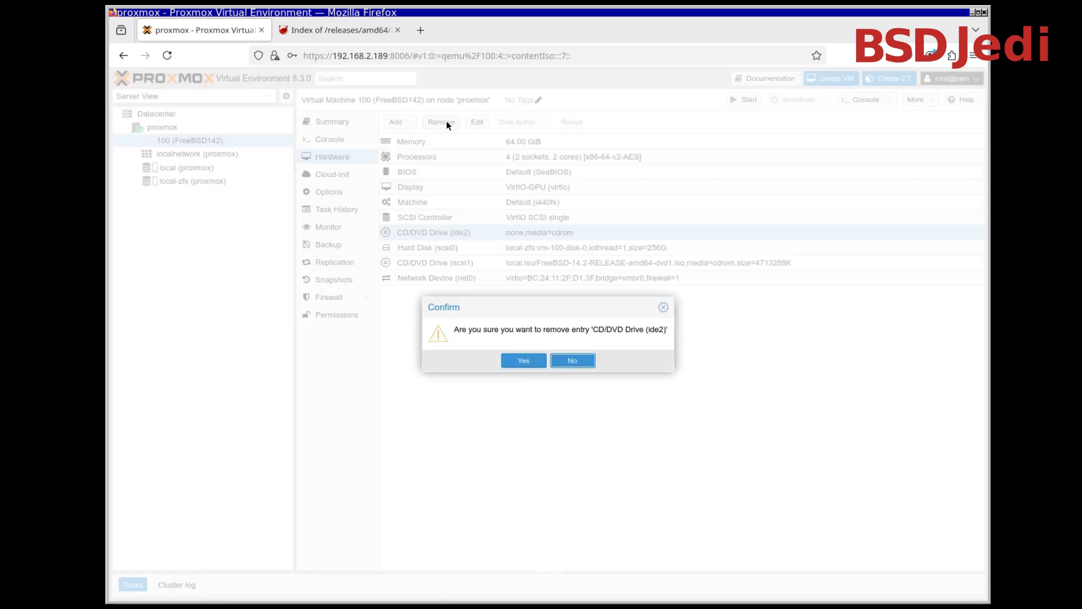
{"action": "left_click", "coordinate": [527, 361]}
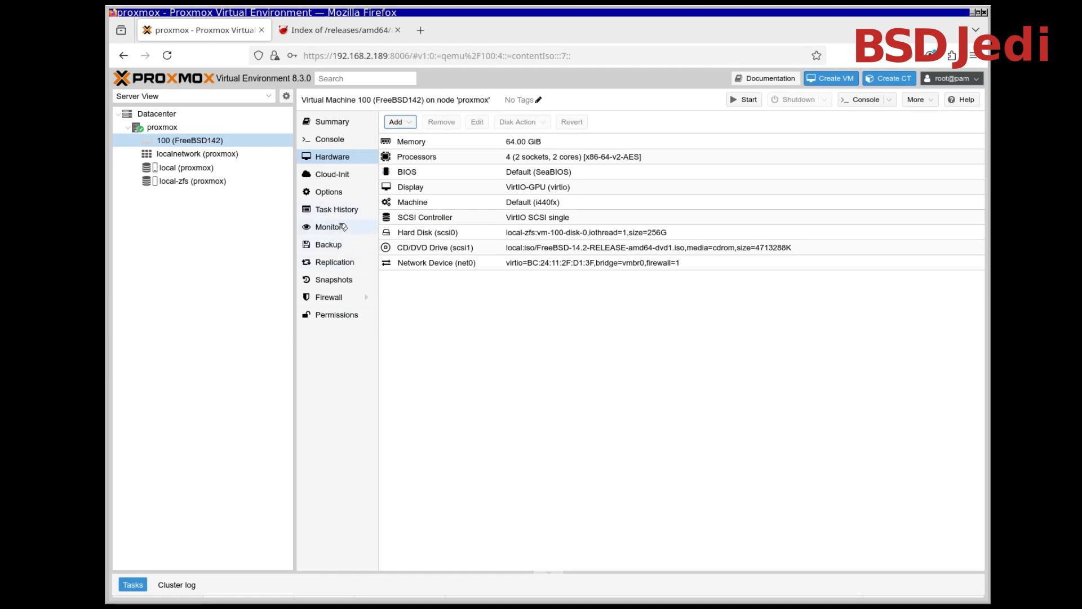
Move the scsi1 installation DVD to first place in the virtual machine's boot order, ahead of scsi0 and net0
{"action": "left_click", "coordinate": [344, 195]}
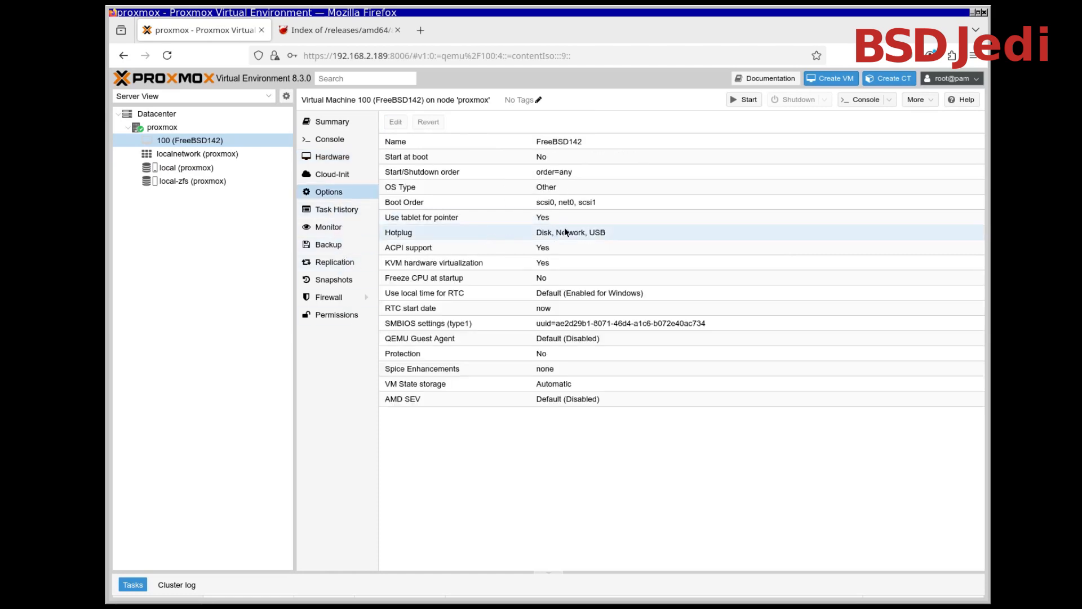
{"action": "double_click", "coordinate": [570, 205]}
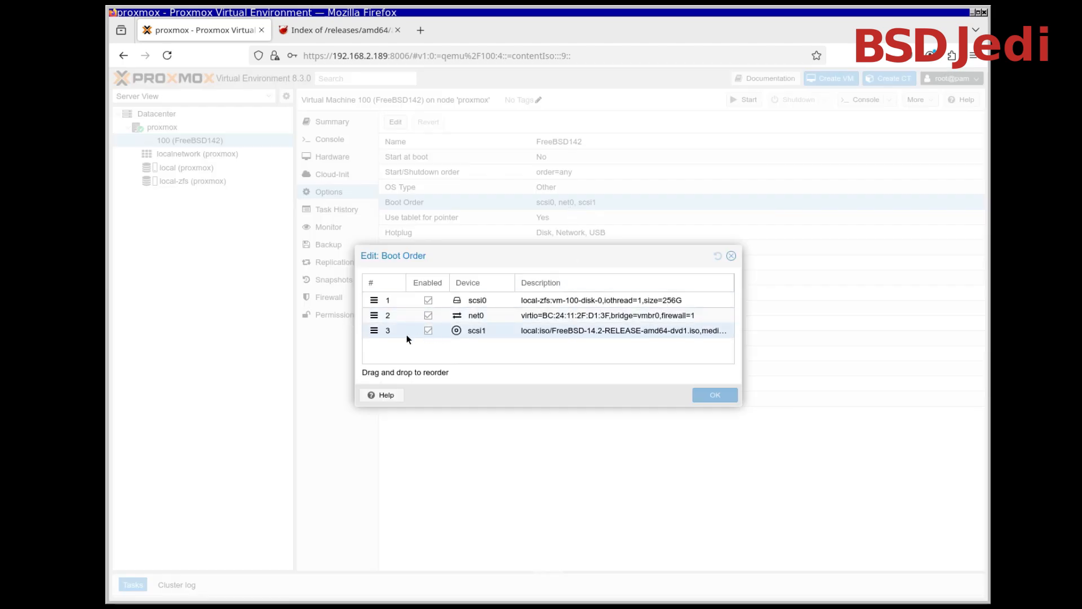
{"action": "left_click_drag", "start_coordinate": [374, 331], "coordinate": [370, 297]}
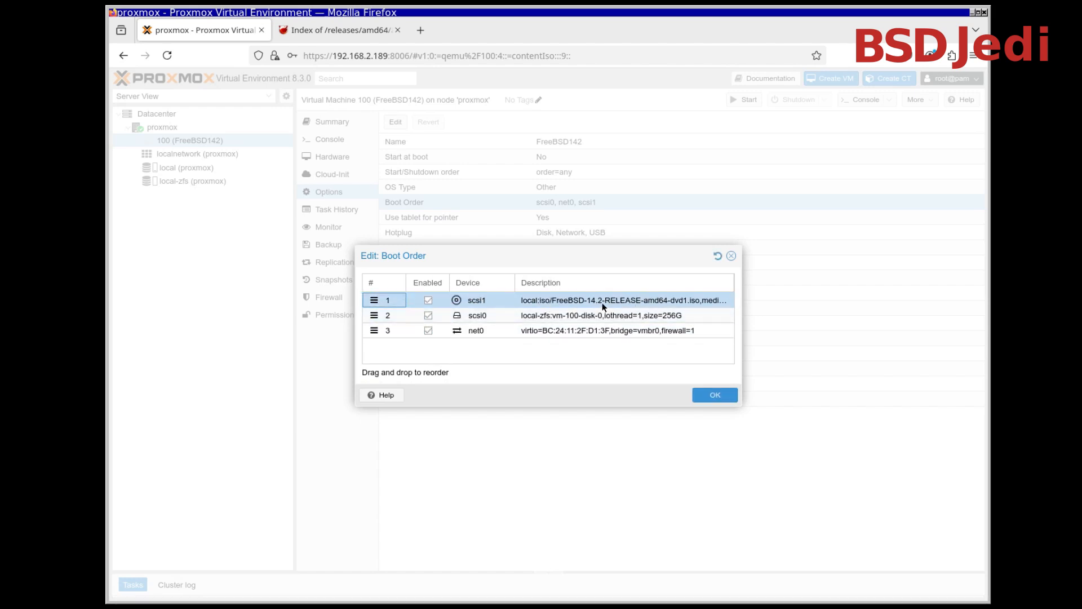
{"action": "left_click", "coordinate": [725, 398]}
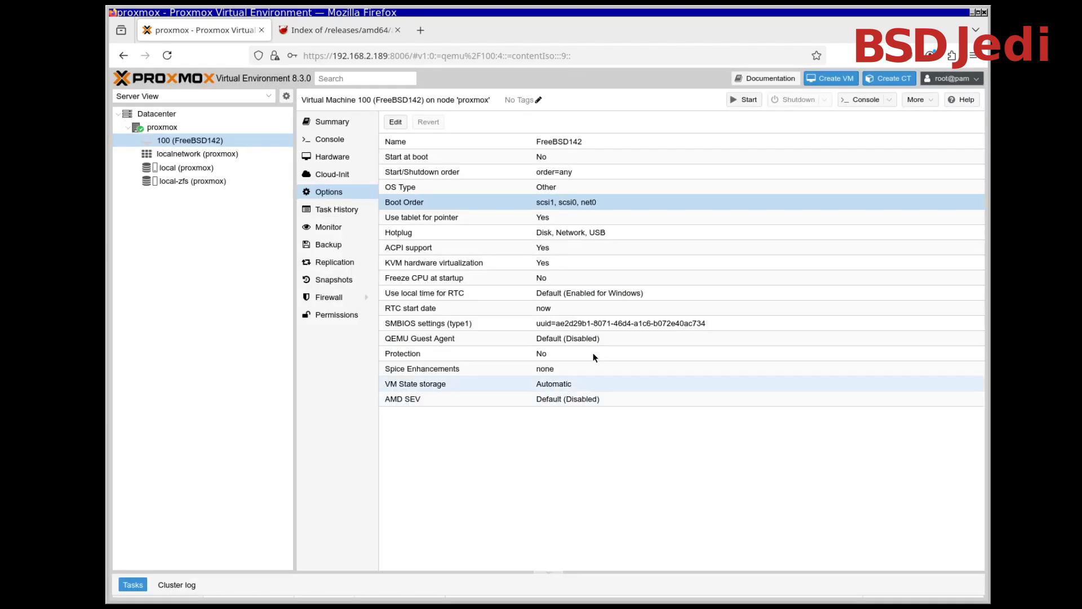
Open the virtual machine's console, narrow the resource tree and start the guest
{"action": "left_click", "coordinate": [320, 145]}
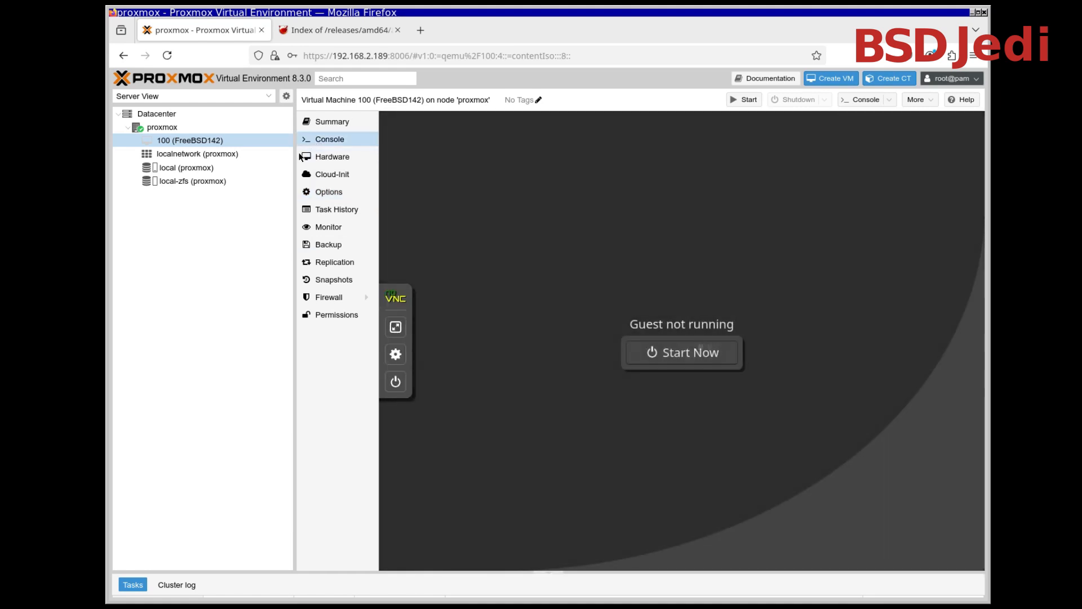
{"action": "left_click_drag", "start_coordinate": [294, 181], "coordinate": [248, 181]}
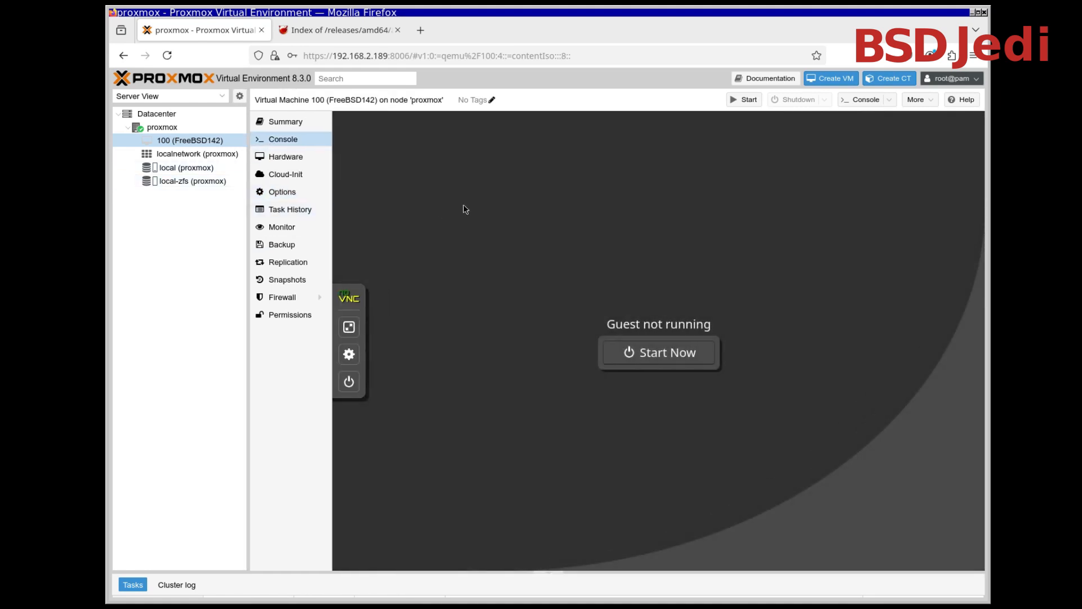
{"action": "left_click", "coordinate": [668, 355]}
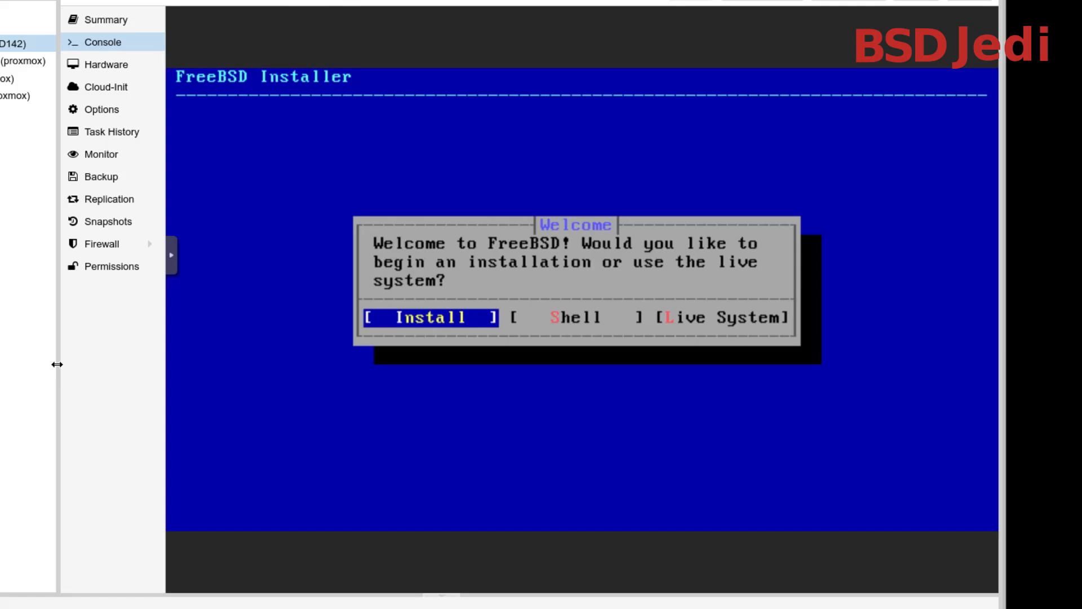
Begin the FreeBSD installation and continue with the German keymap
{"action": "key", "text": "Return"}
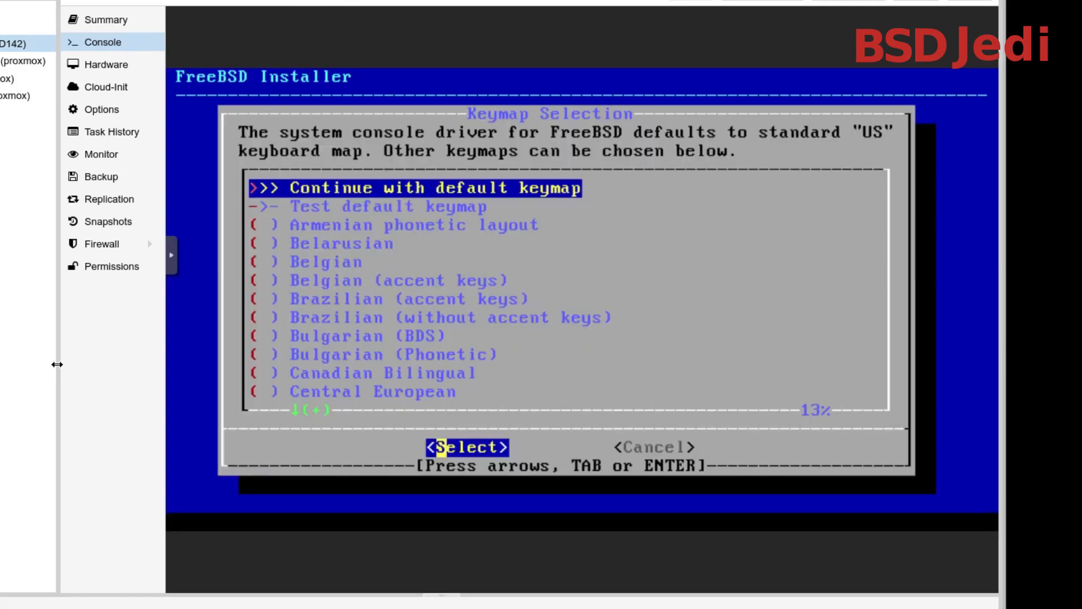
{"action": "key", "text": "Down"}
{"action": "key", "text": "Down"}
{"action": "key", "text": "Down"}
{"action": "key", "text": "Down"}
{"action": "key", "text": "Down"}
{"action": "key", "text": "Down"}
{"action": "key", "text": "Down"}
{"action": "key", "text": "Down"}
{"action": "key", "text": "Down"}
{"action": "key", "text": "Down"}
{"action": "key", "text": "Down"}
{"action": "key", "text": "Down"}
{"action": "key", "text": "Down"}
{"action": "key", "text": "Down"}
{"action": "key", "text": "Down"}
{"action": "key", "text": "Down"}
{"action": "key", "text": "Down"}
{"action": "key", "text": "Down"}
{"action": "key", "text": "Down"}
{"action": "key", "text": "Down"}
{"action": "key", "text": "Down"}
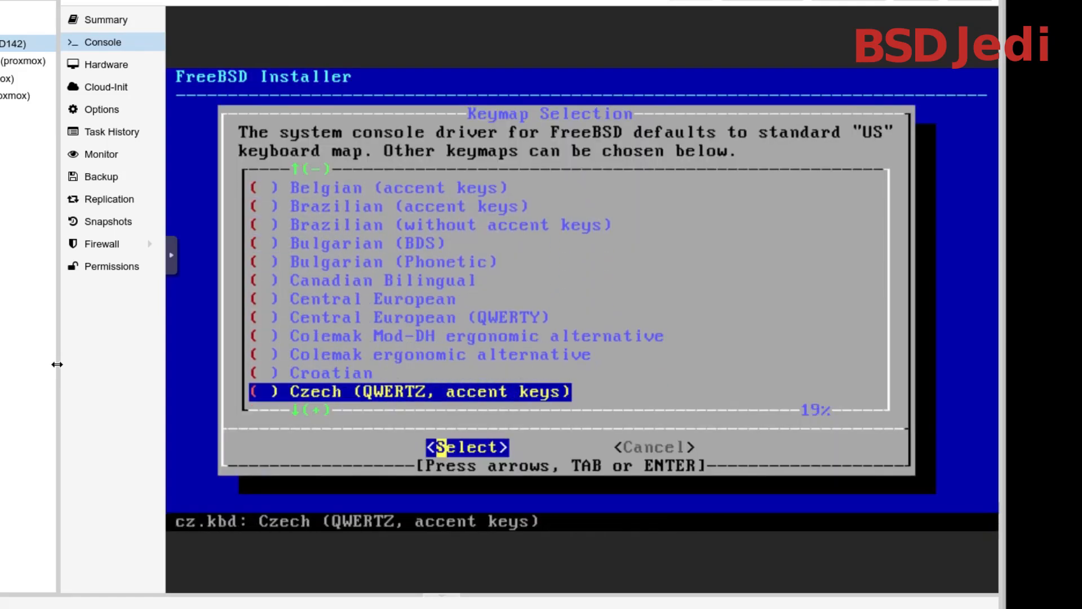
{"action": "key", "text": "Up"}
{"action": "key", "text": "Up"}
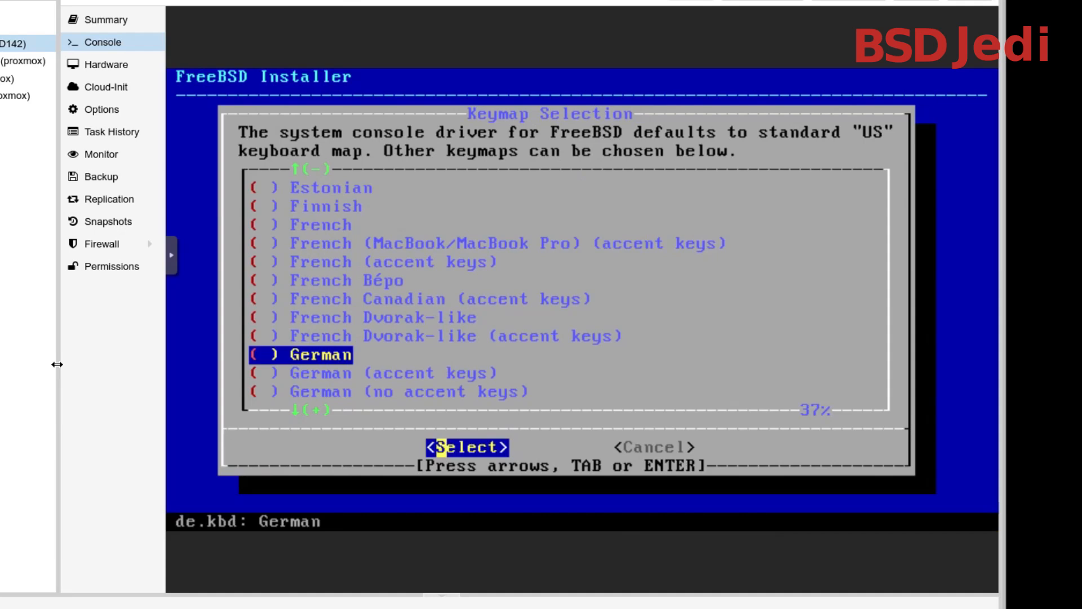
{"action": "key", "text": "Return"}
{"action": "key", "text": "Up"}
{"action": "key", "text": "Return"}
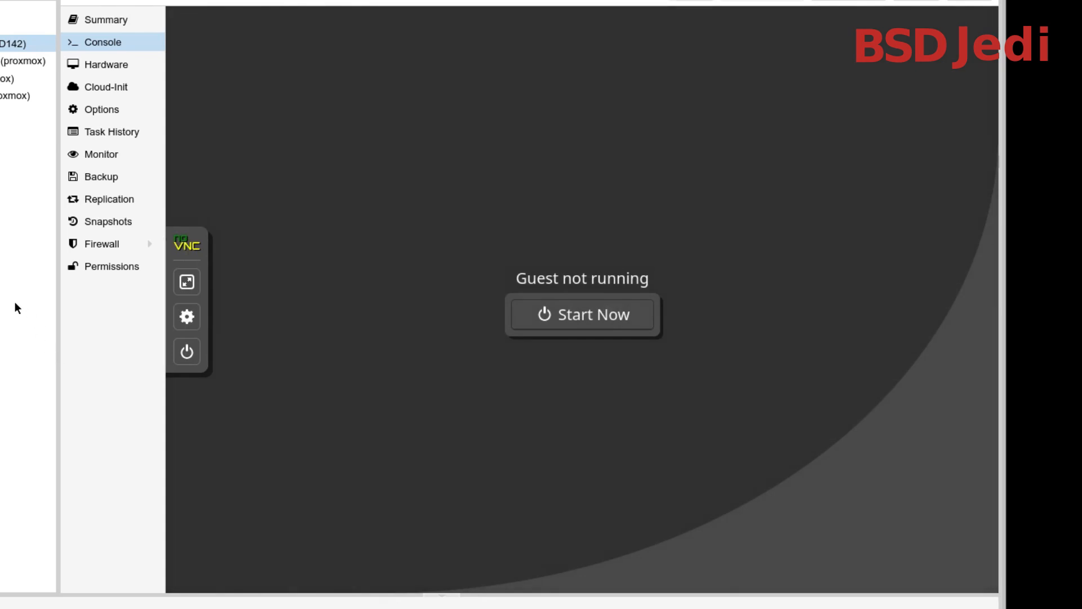
Eject the installation ISO by setting the scsi1 CD/DVD drive to use no media
{"action": "left_click", "coordinate": [102, 117]}
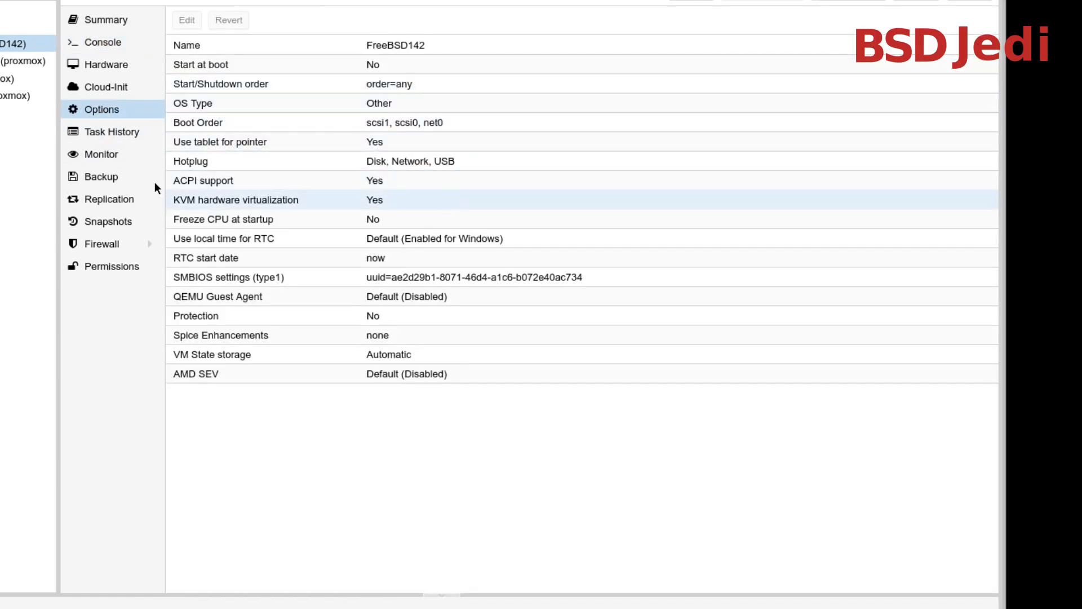
{"action": "left_click", "coordinate": [101, 67]}
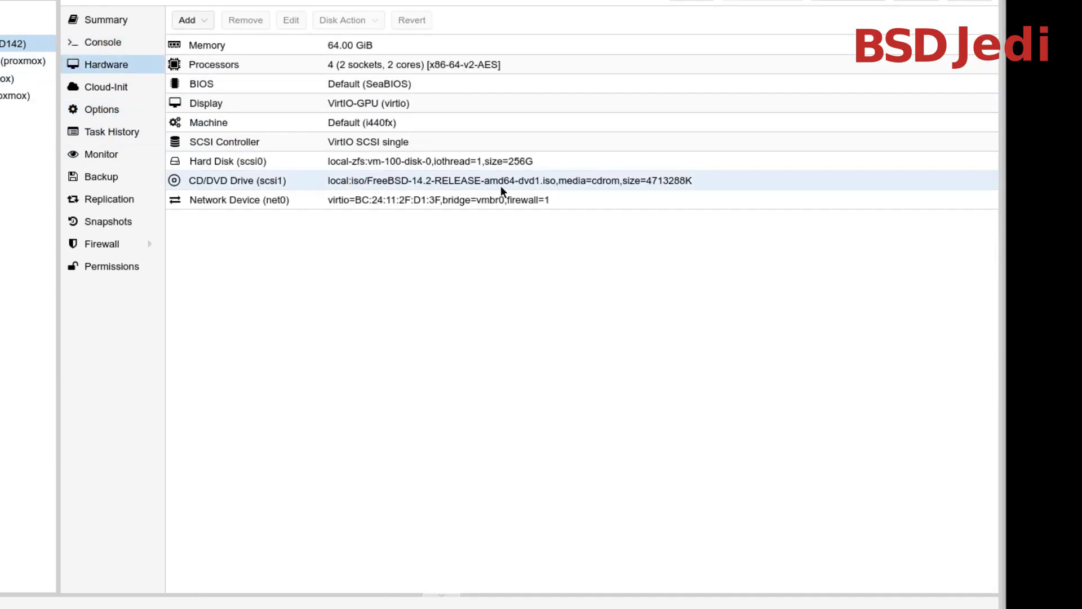
{"action": "double_click", "coordinate": [272, 182]}
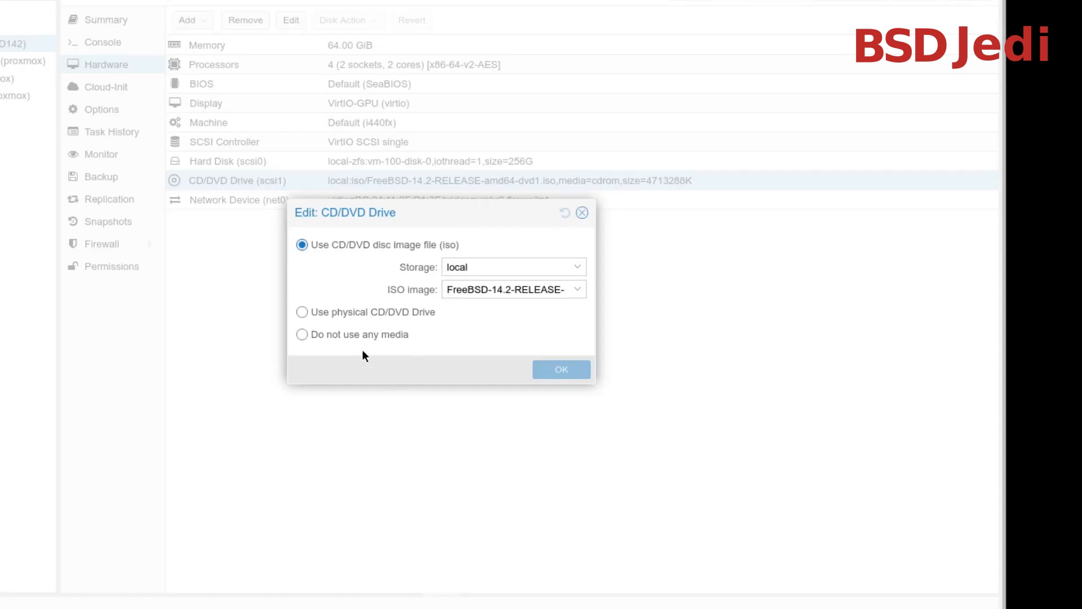
{"action": "left_click", "coordinate": [356, 336]}
{"action": "left_click", "coordinate": [563, 372]}
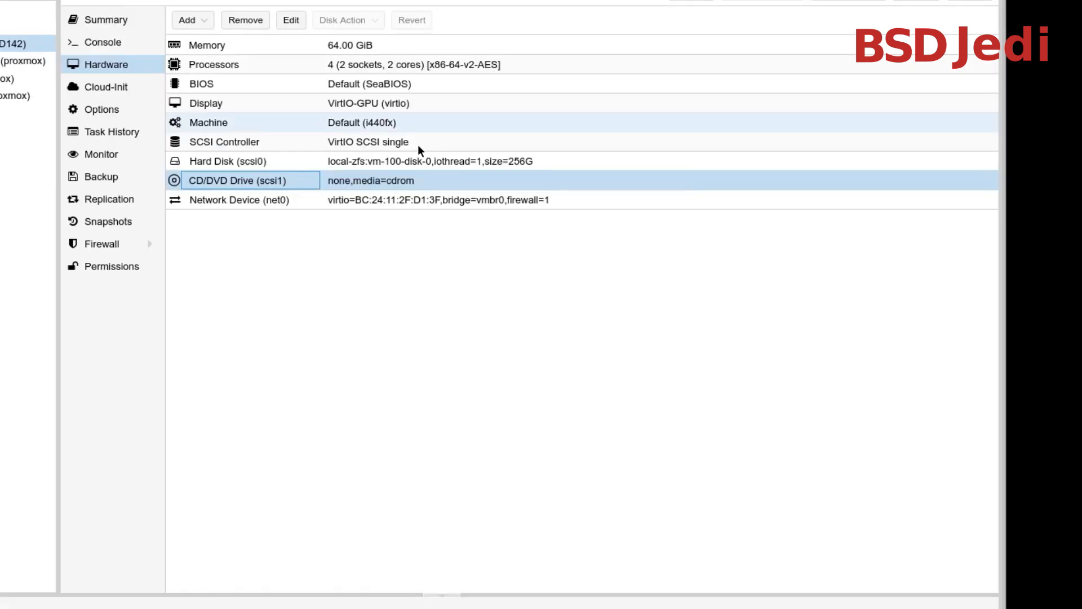
Start the installed guest from its console and log in as root with the account password
{"action": "left_click", "coordinate": [93, 47]}
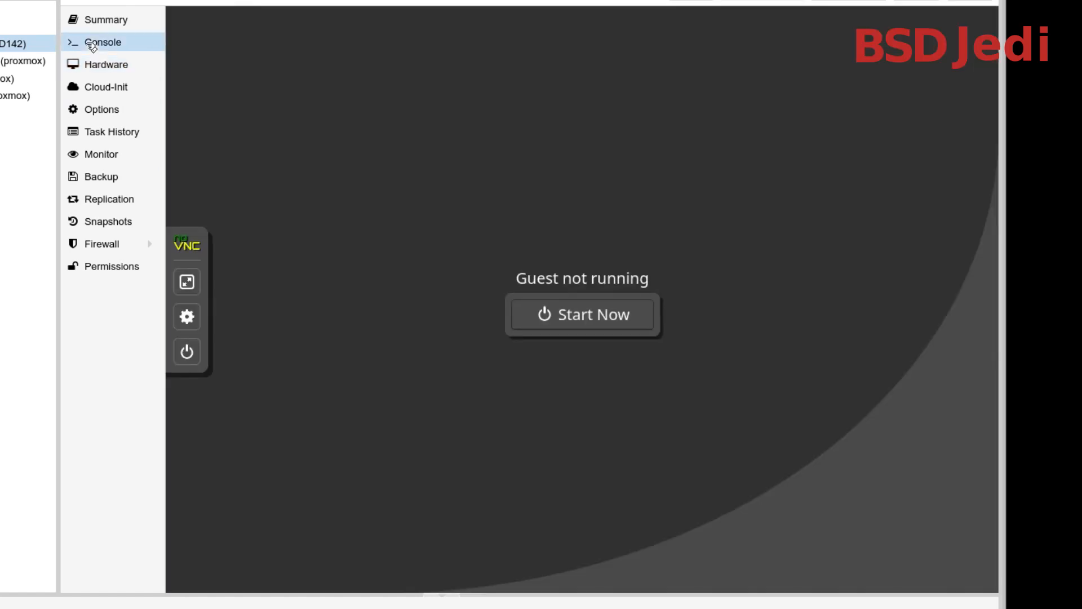
{"action": "left_click", "coordinate": [581, 317]}
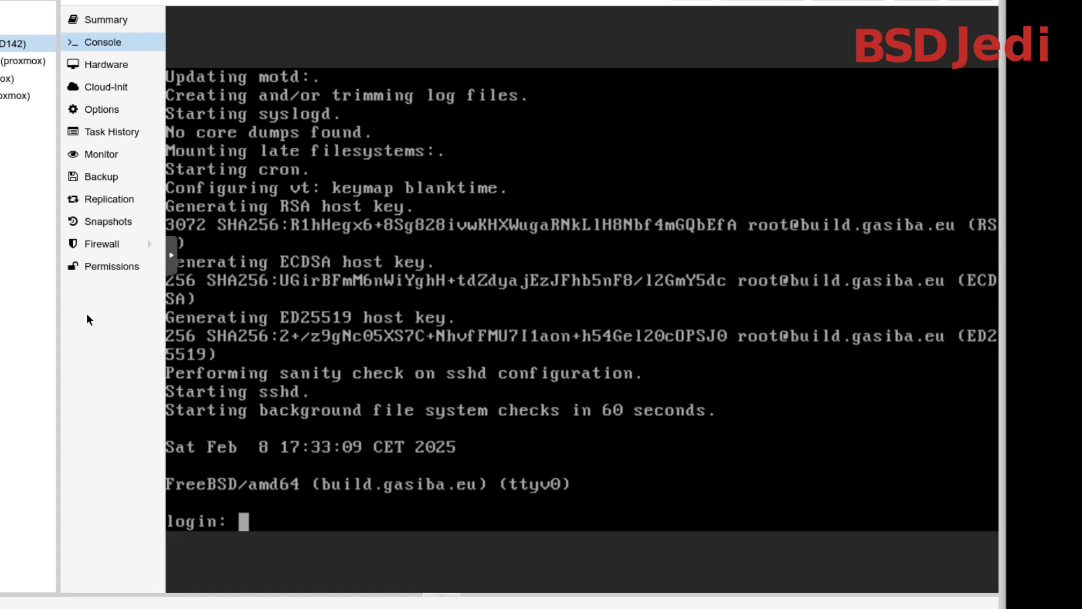
{"action": "type", "text": "root"}
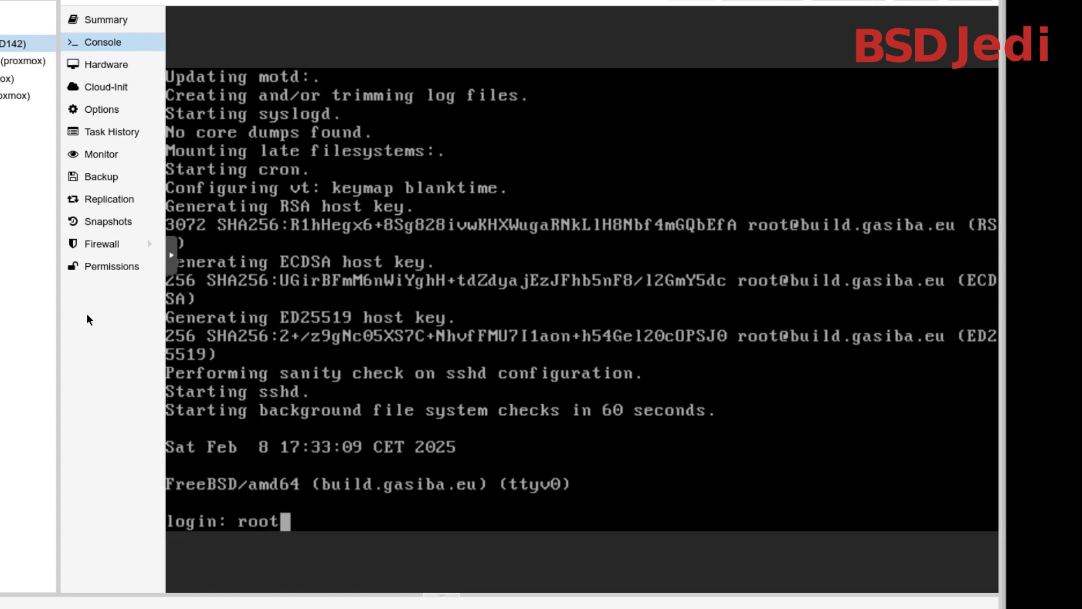
{"action": "key", "text": "Return"}
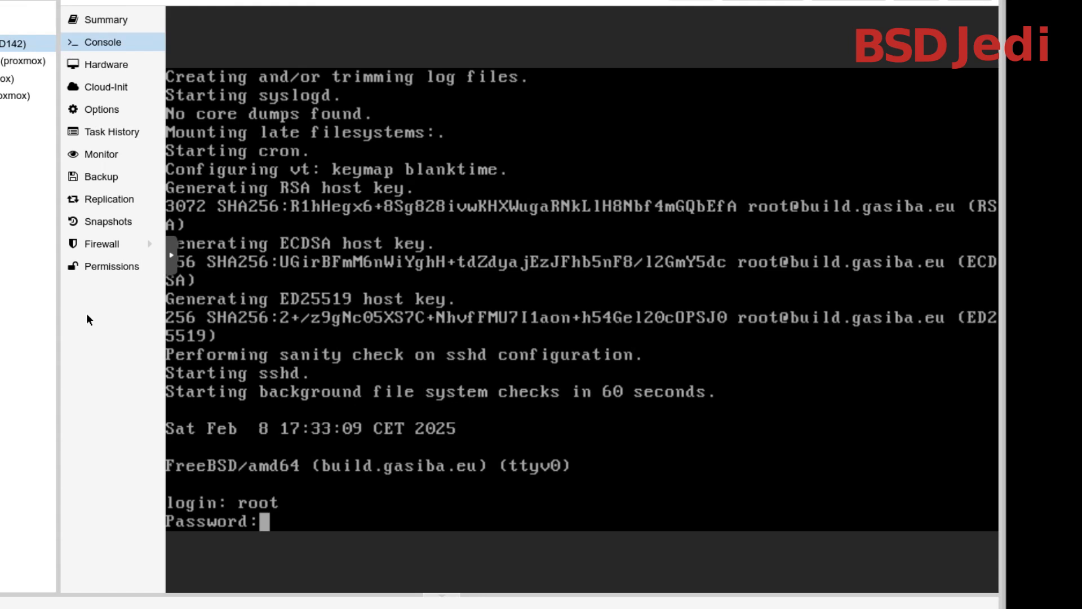
{"action": "key", "text": "Return"}
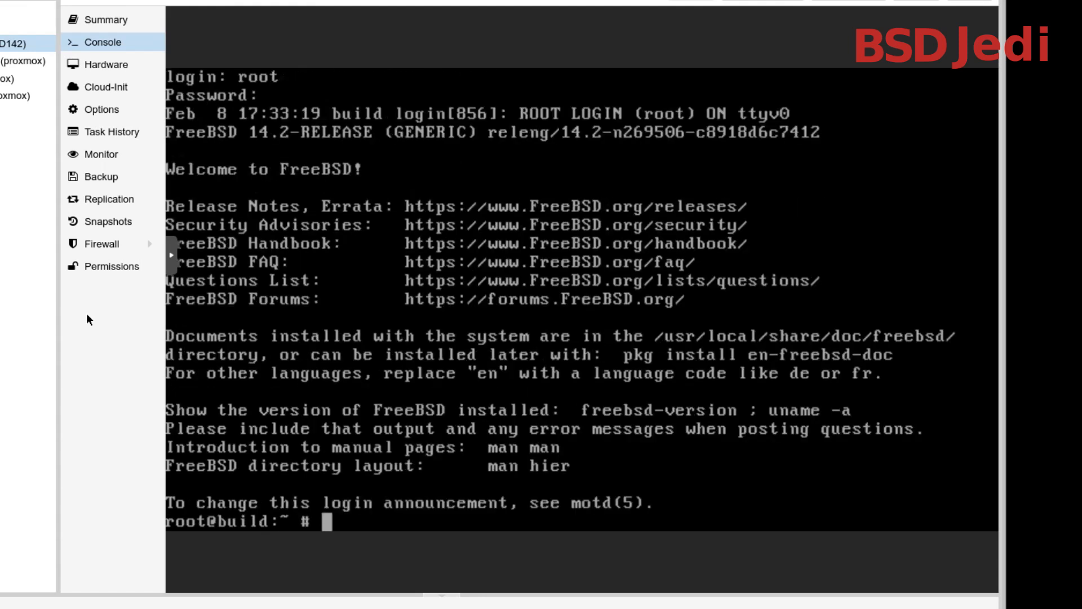
Start a csh shell from the root prompt and exit it
{"action": "type", "text": "ch"}
{"action": "key", "text": "BackSpace"}
{"action": "type", "text": "h"}
{"action": "key", "text": "BackSpace"}
{"action": "key", "text": "BackSpace"}
{"action": "type", "text": "csh"}
{"action": "key", "text": "Return"}
{"action": "type", "text": "exit"}
{"action": "key", "text": "Return"}
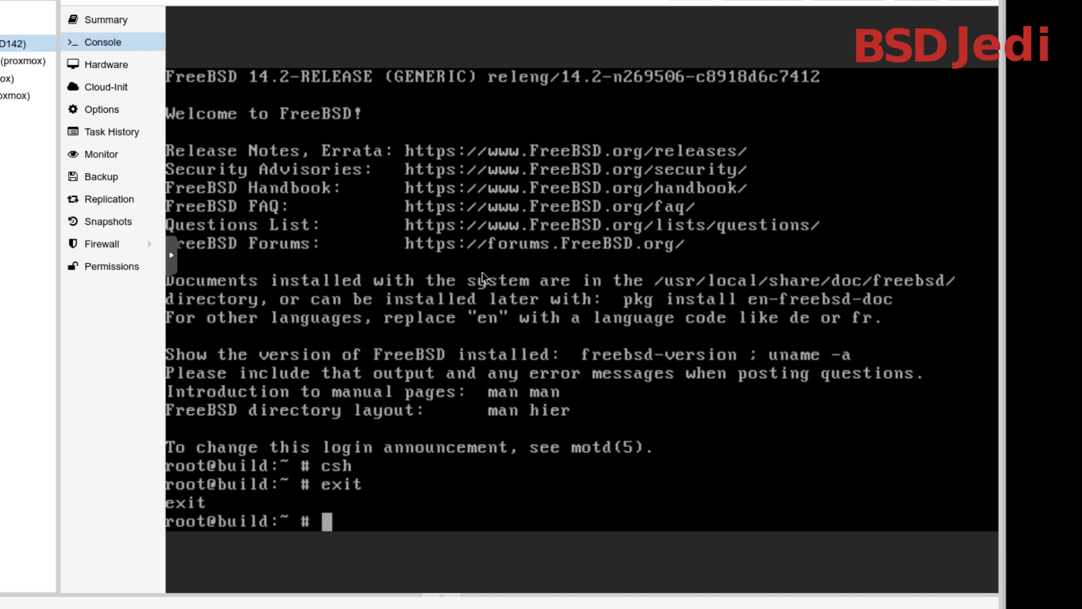
Install the xrdp, xorg and tigervnc-server packages with pkg, accepting the pkg tool bootstrap and the installation
{"action": "type", "text": "pkg install "}
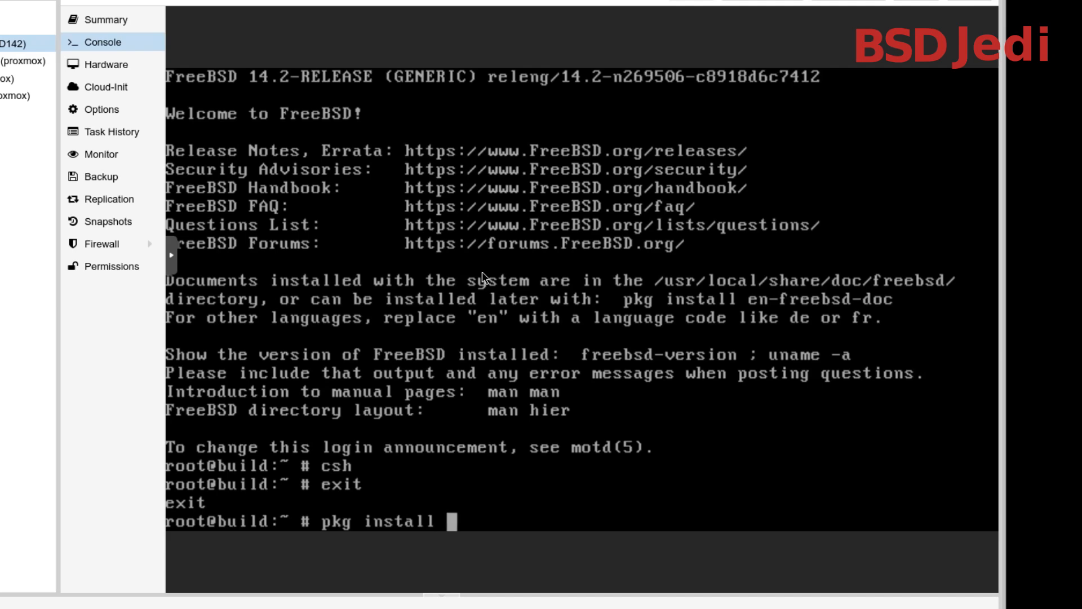
{"action": "type", "text": "xrdp "}
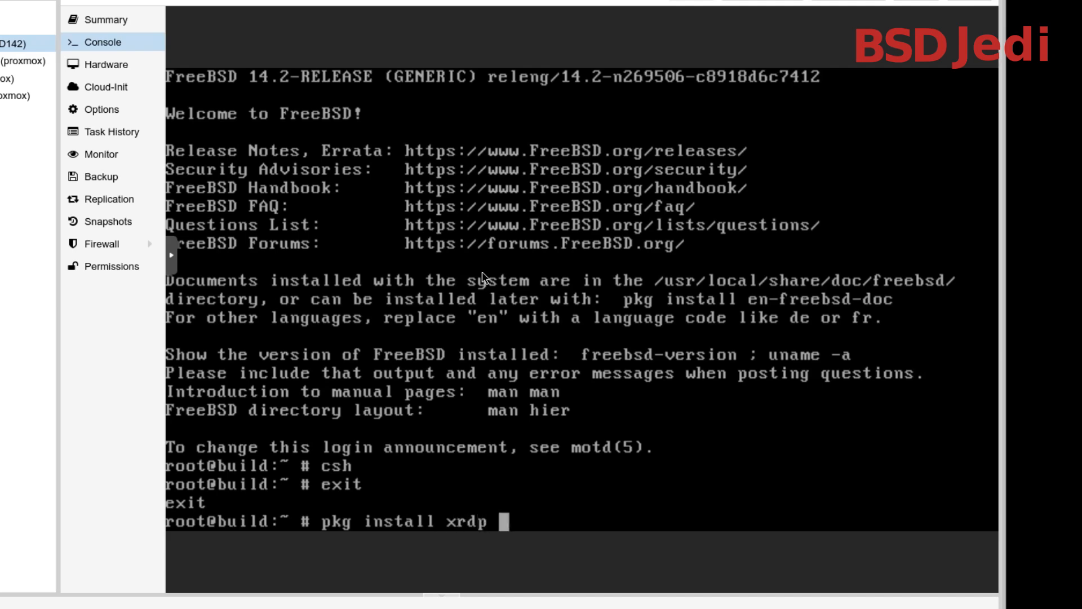
{"action": "type", "text": "xorg "}
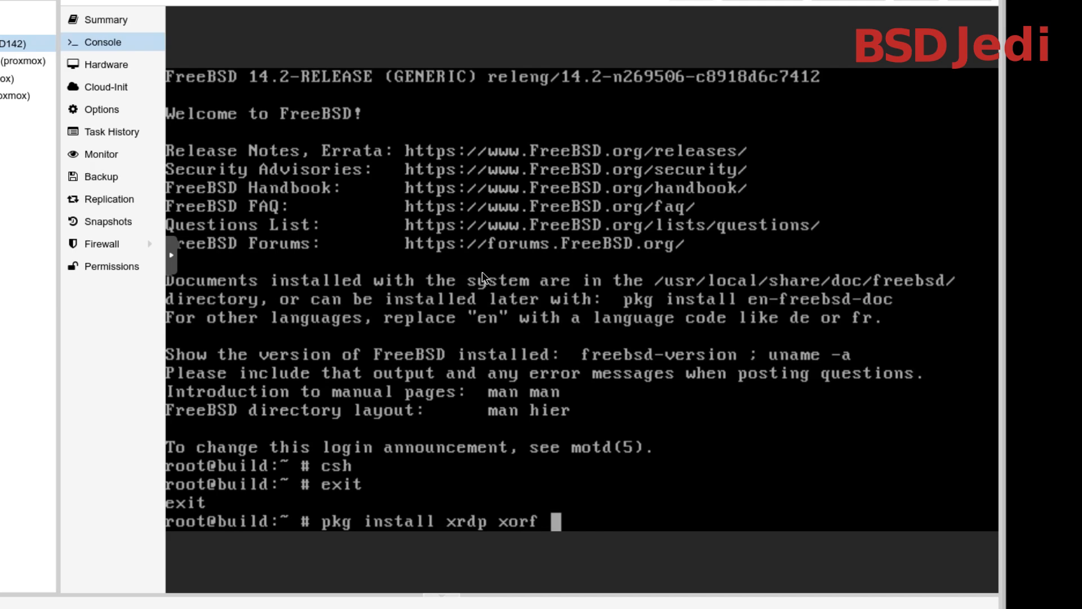
{"action": "type", "text": "tig"}
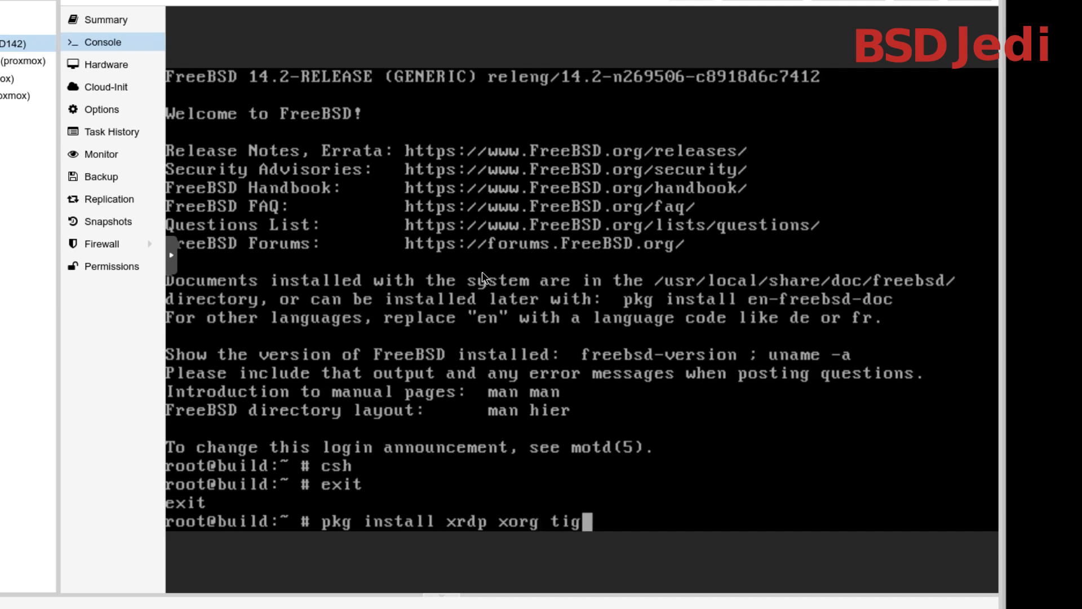
{"action": "type", "text": "ervnc-server"}
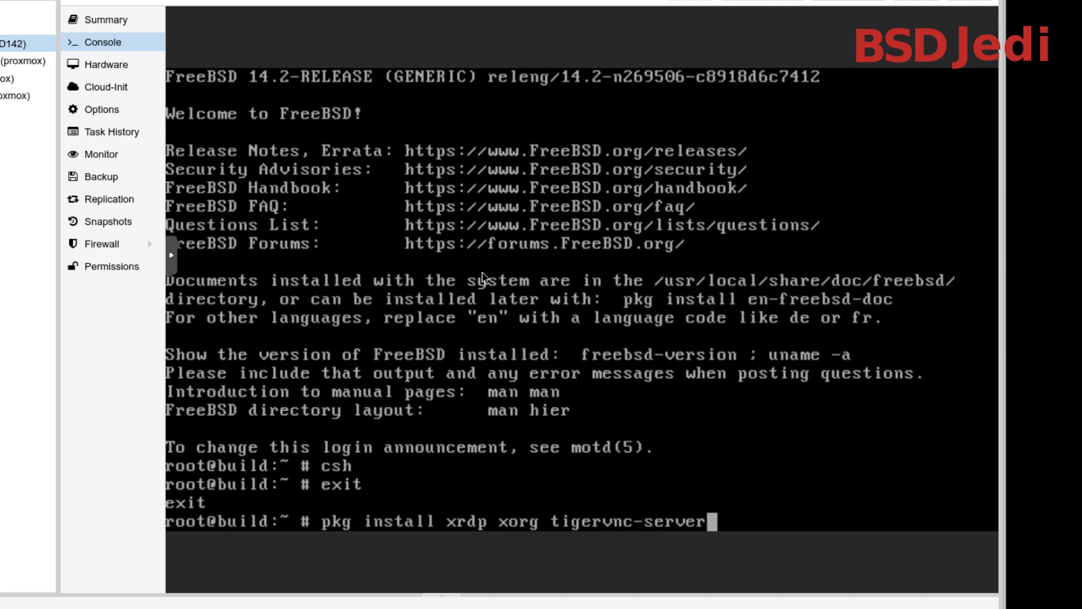
{"action": "key", "text": "Return"}
{"action": "type", "text": "y"}
{"action": "key", "text": "Return"}
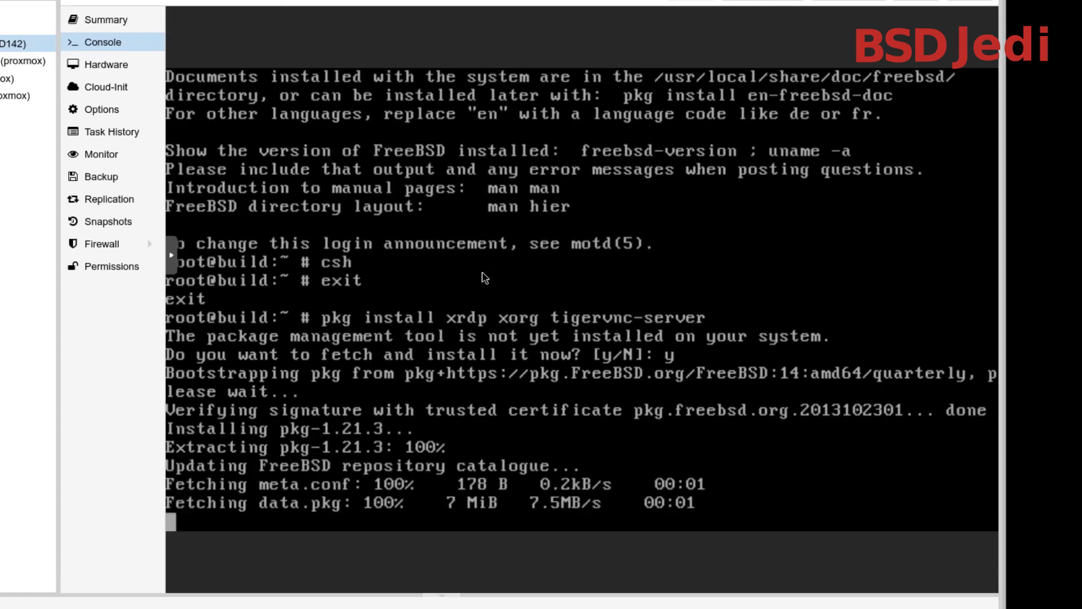
{"action": "type", "text": "y"}
{"action": "key", "text": "Return"}
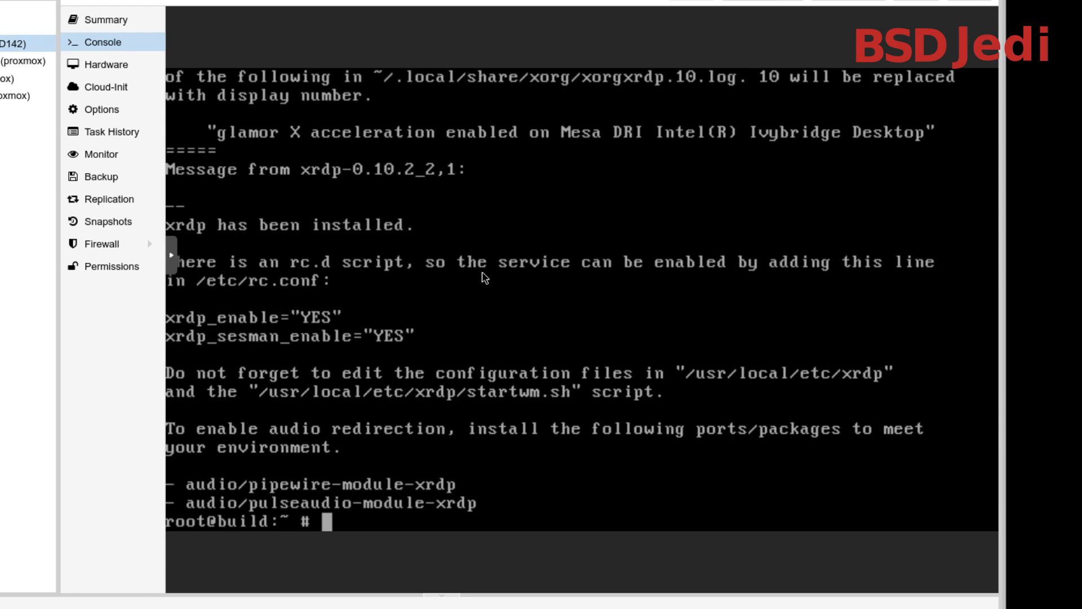
Install the xfce package with pkg and accept the installation
{"action": "type", "text": "pkg insta"}
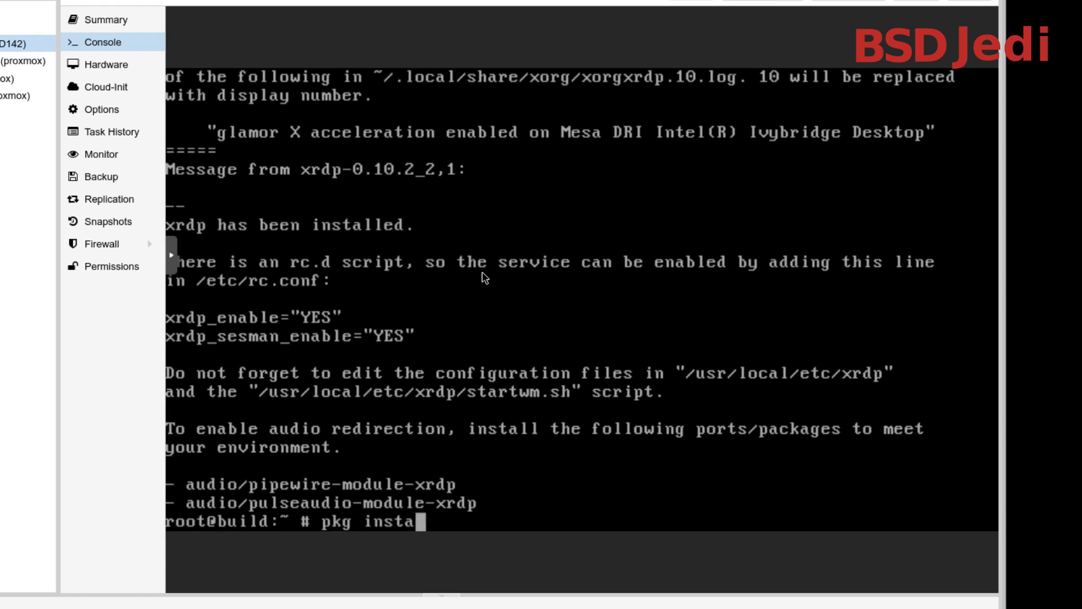
{"action": "type", "text": "ll xfce"}
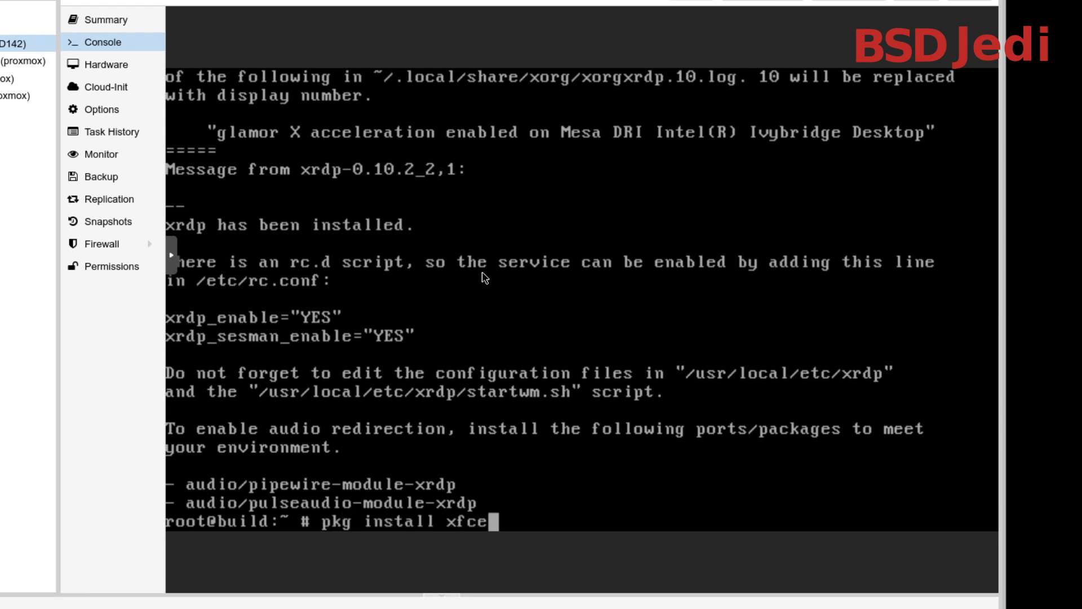
{"action": "key", "text": "Return"}
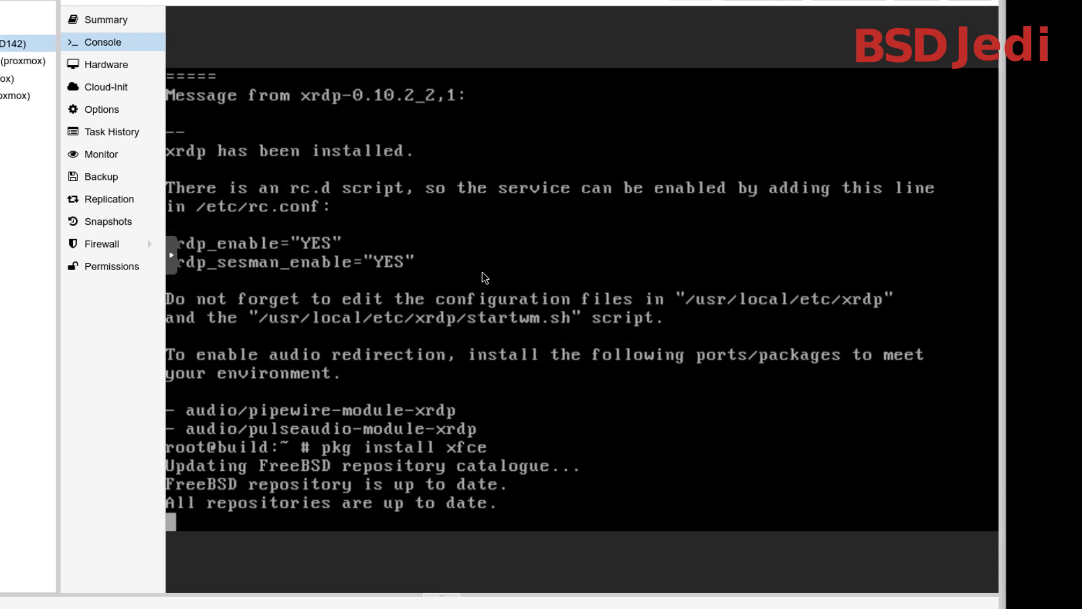
{"action": "type", "text": "y"}
{"action": "key", "text": "Return"}
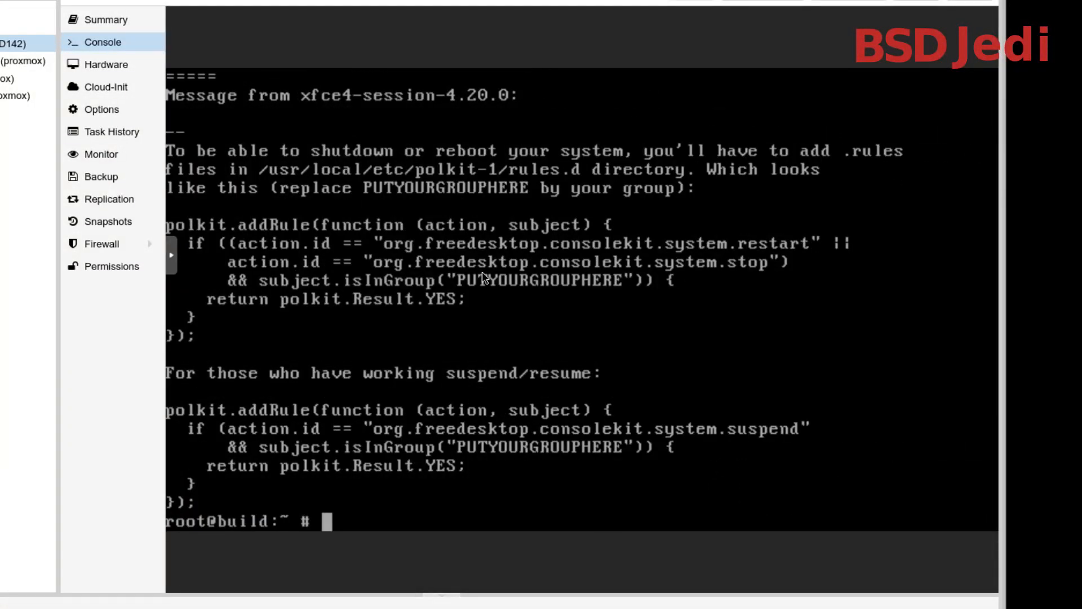
Install the vim package with pkg and accept the installation
{"action": "type", "text": "pkg install vim"}
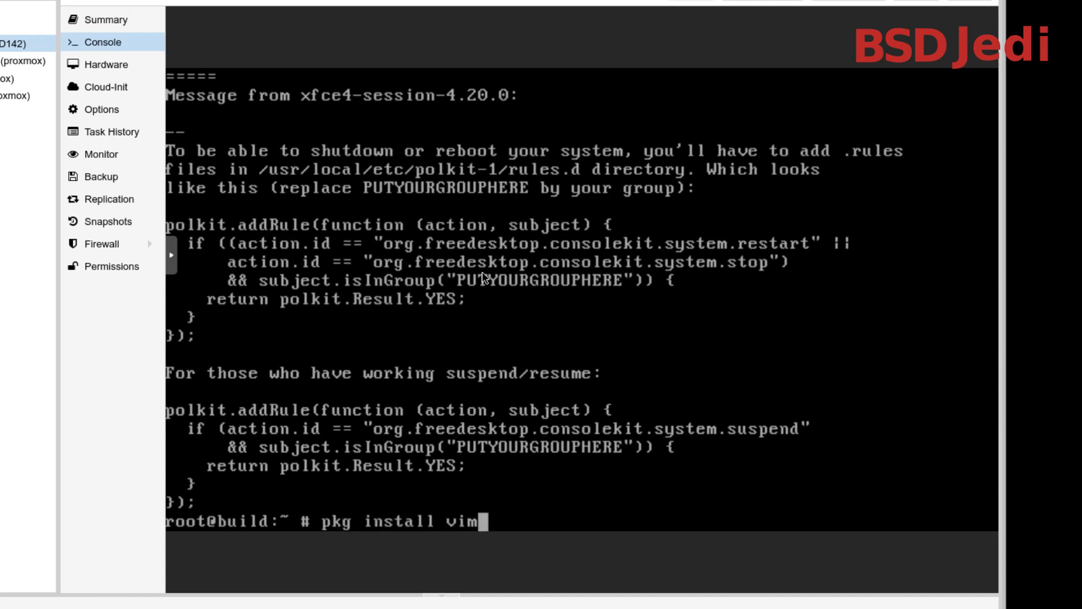
{"action": "key", "text": "Return"}
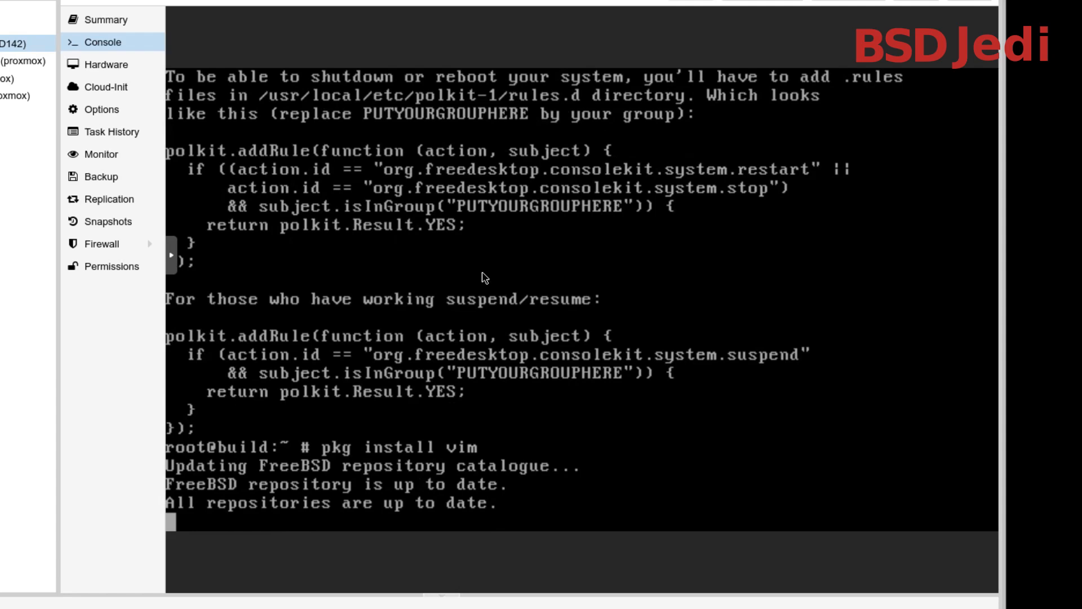
{"action": "type", "text": "y"}
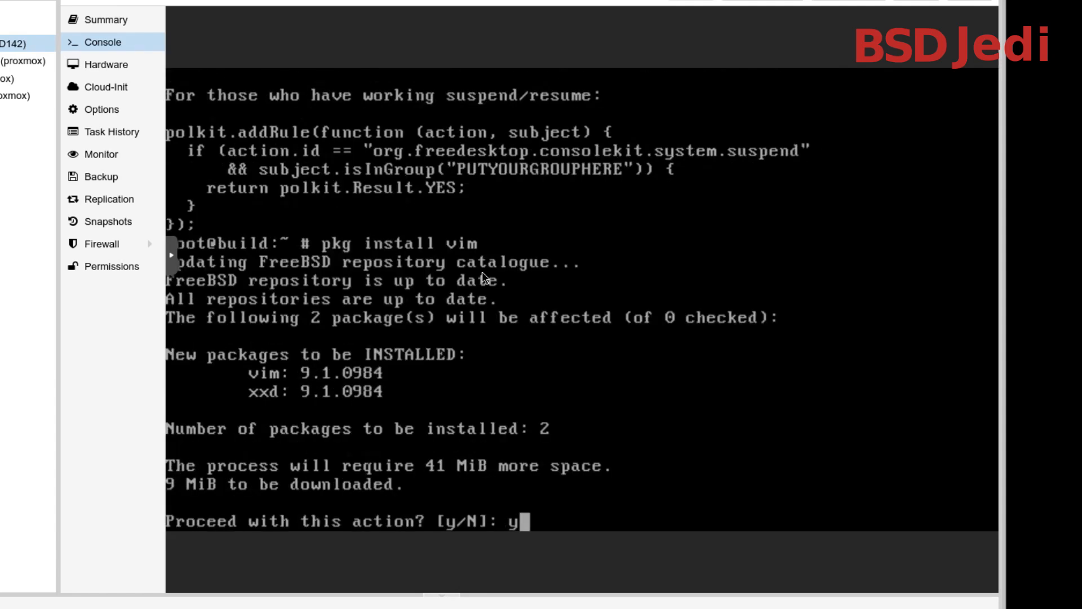
{"action": "key", "text": "Return"}
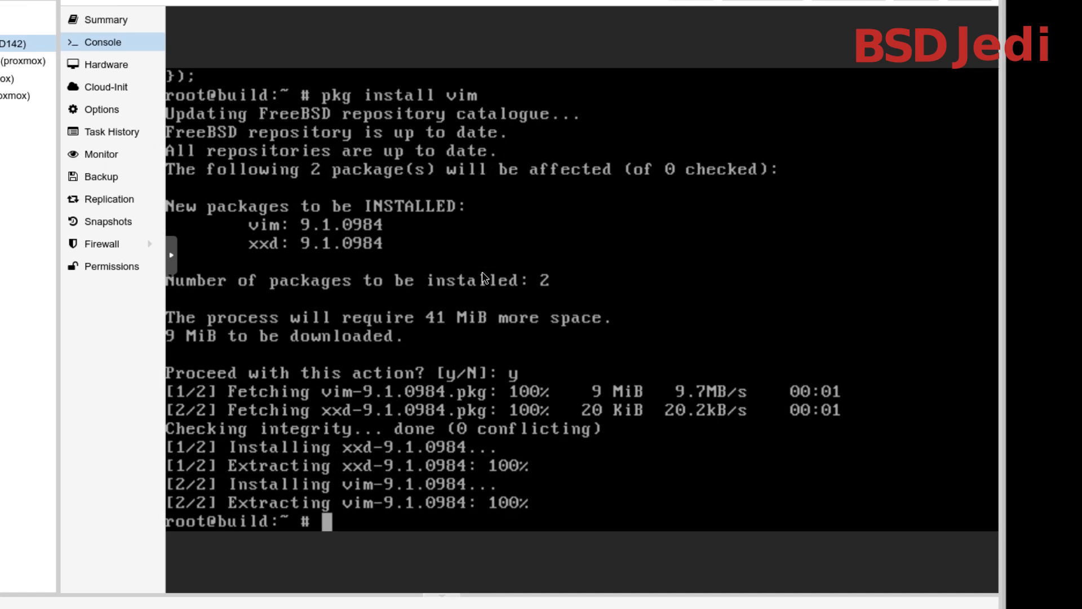
Open the xrdp configuration file /usr/local/etc/xrdp/xrdp.ini in vim
{"action": "type", "text": "vim /"}
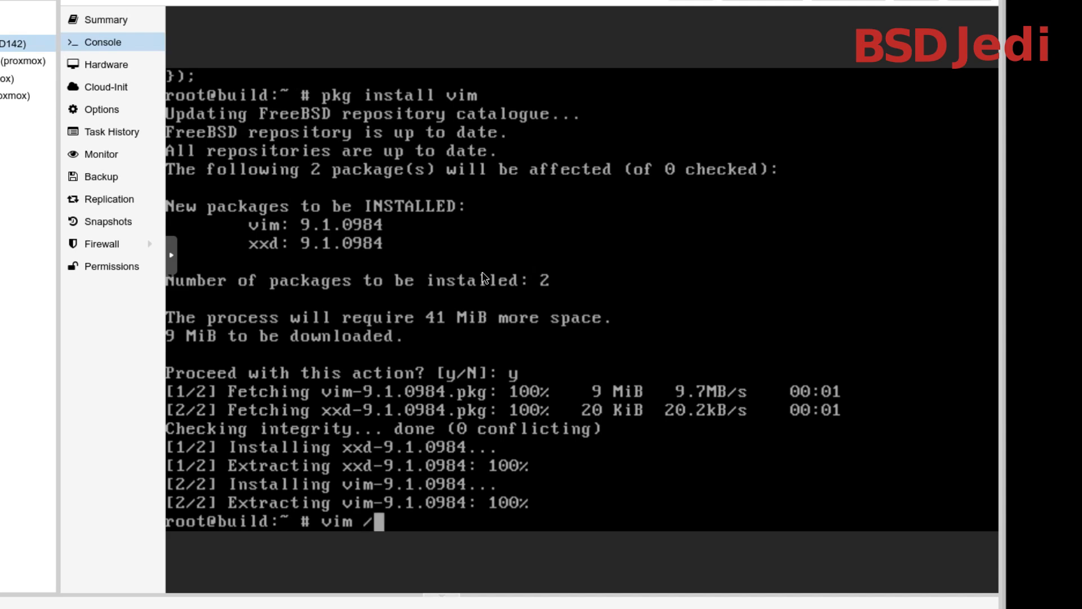
{"action": "type", "text": "usr/local/"}
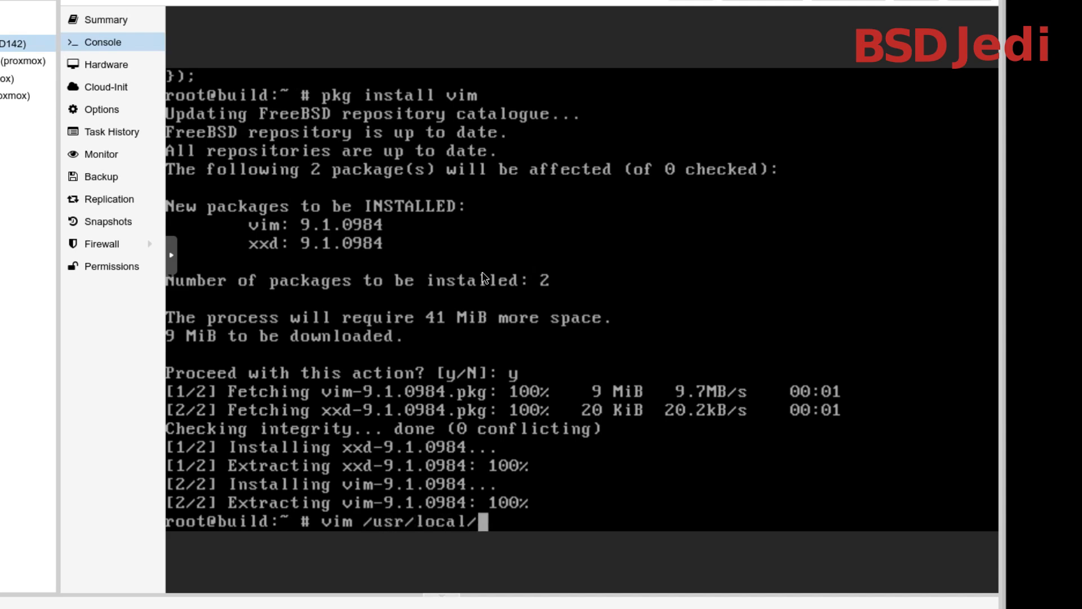
{"action": "type", "text": "etc/xrdp/"}
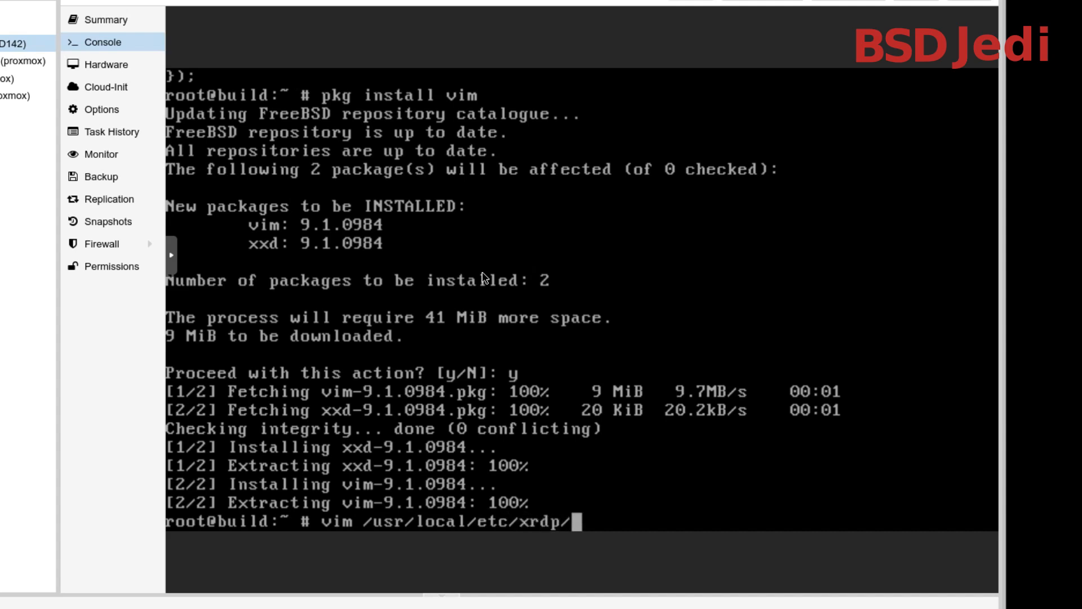
{"action": "type", "text": "xrdp."}
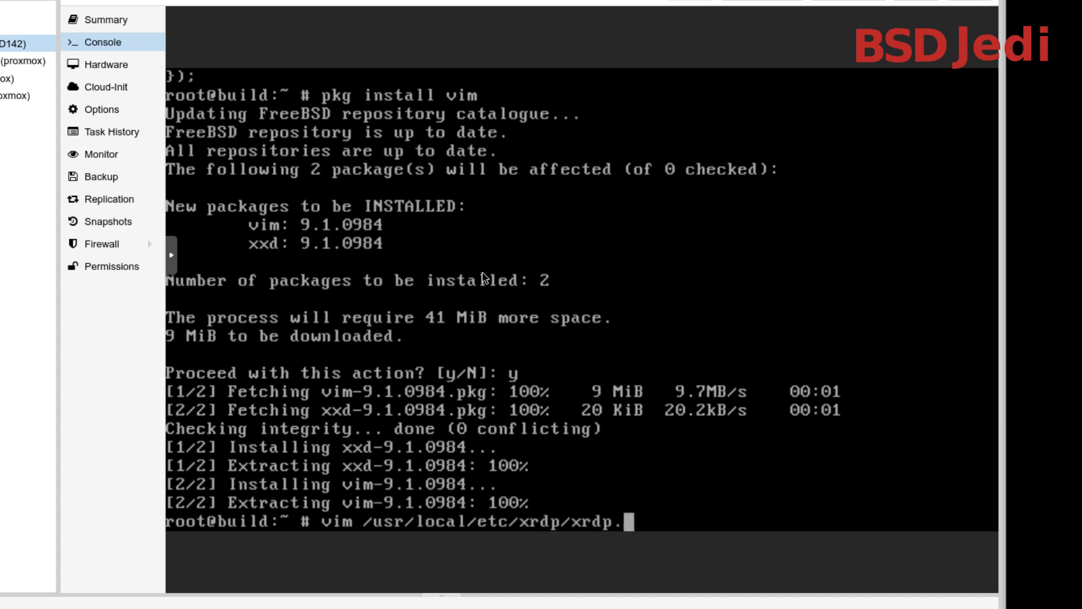
{"action": "type", "text": "ini"}
{"action": "key", "text": "Return"}
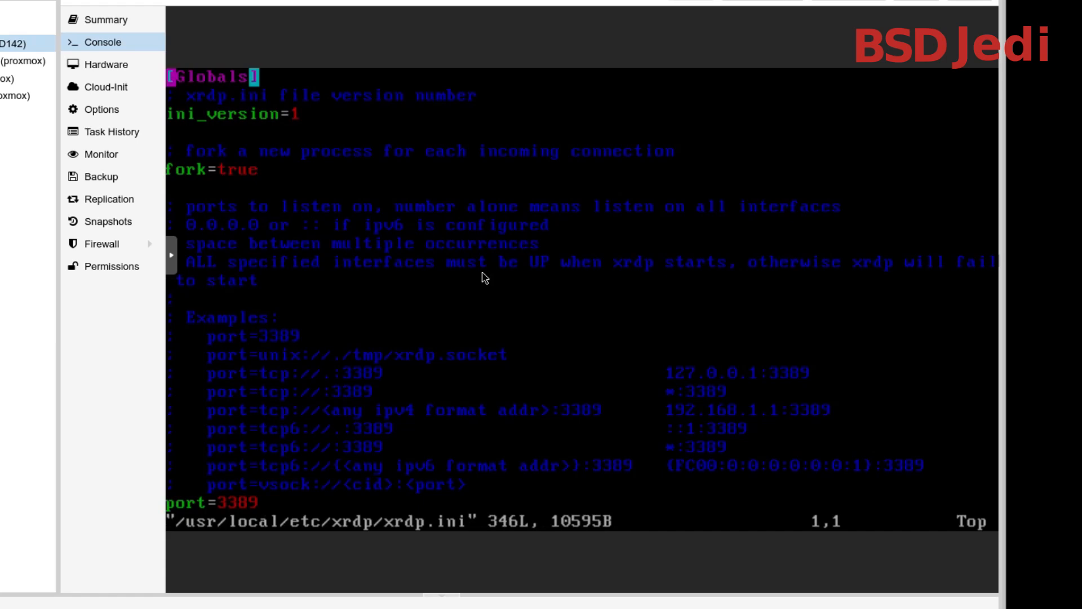
Uncomment the delay_ms=2000 line in the [Xvnc] section of xrdp.ini, then save and quit the editor
{"action": "type", "text": "/d"}
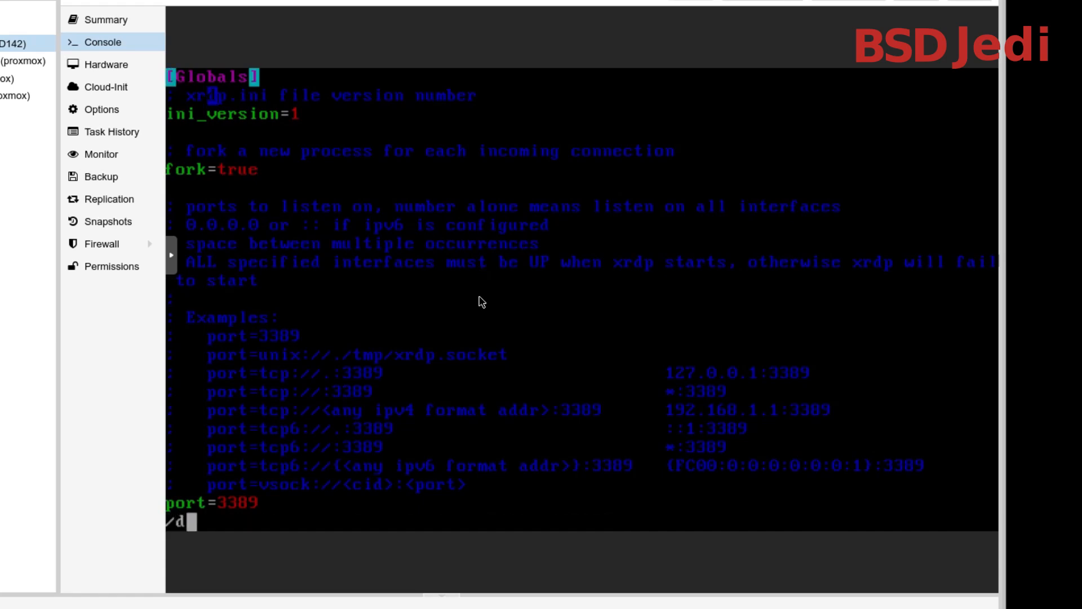
{"action": "type", "text": "elay_"}
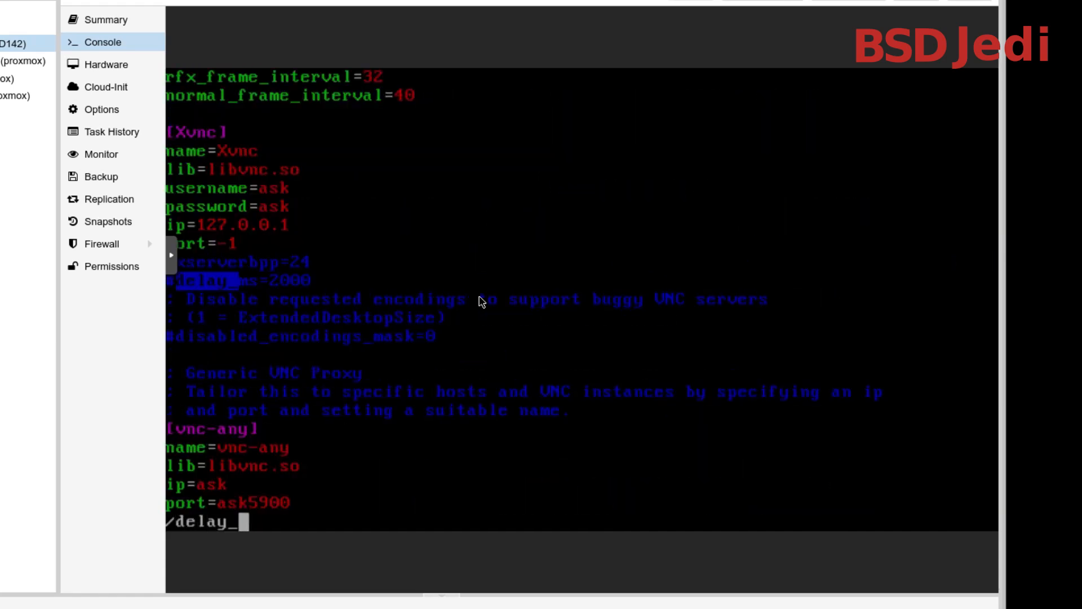
{"action": "key", "text": "Return"}
{"action": "key", "text": "h"}
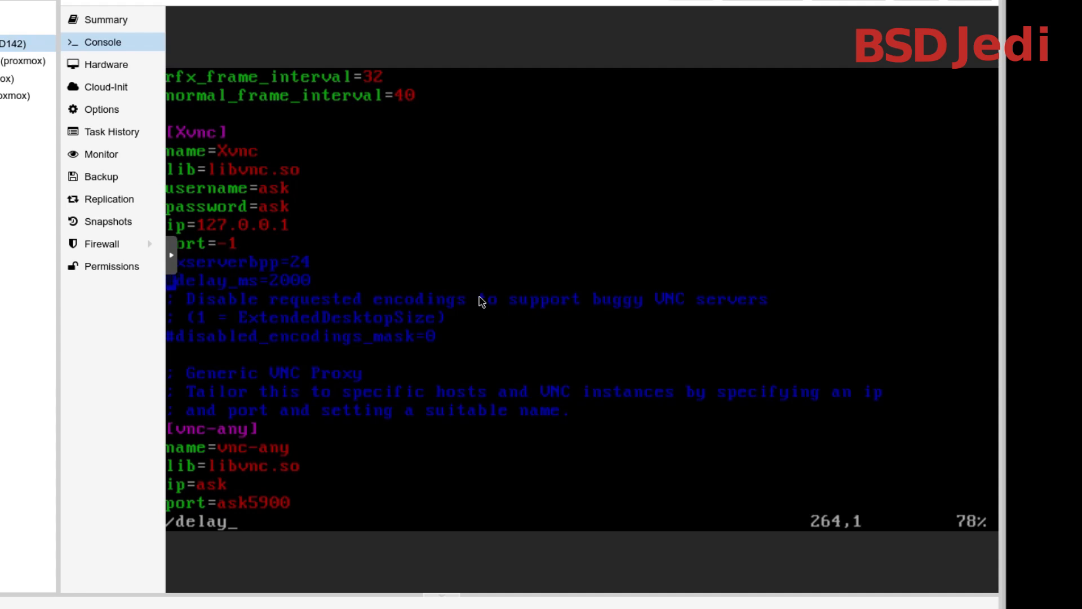
{"action": "key", "text": "x"}
{"action": "key", "text": "l"}
{"action": "key", "text": "l"}
{"action": "key", "text": "l"}
{"action": "key", "text": "l"}
{"action": "key", "text": "l"}
{"action": "key", "text": "l"}
{"action": "key", "text": "l"}
{"action": "key", "text": "l"}
{"action": "key", "text": "l"}
{"action": "key", "text": "l"}
{"action": "key", "text": "l"}
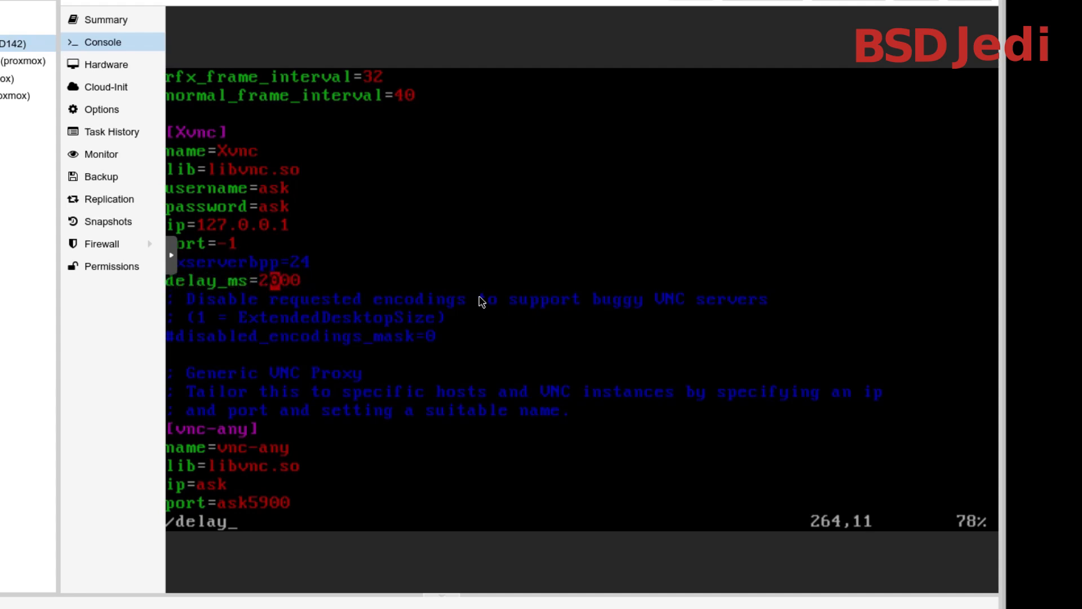
{"action": "type", "text": ":wq"}
{"action": "key", "text": "Return"}
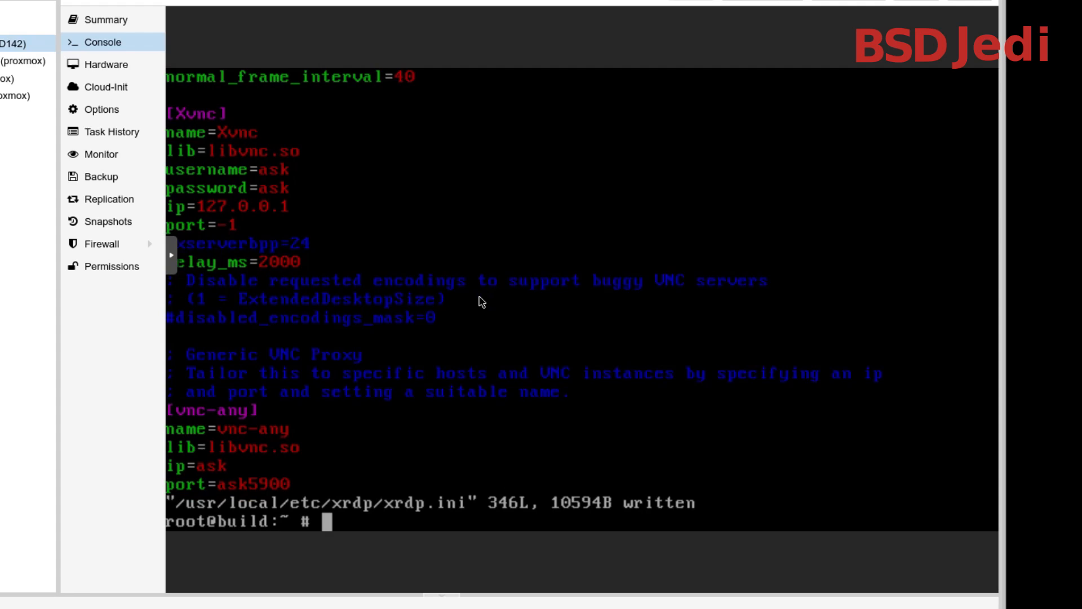
Create a startwm.sh script in root's home directory with vim, containing the single line startxfce4, and save it
{"action": "type", "text": "vim star"}
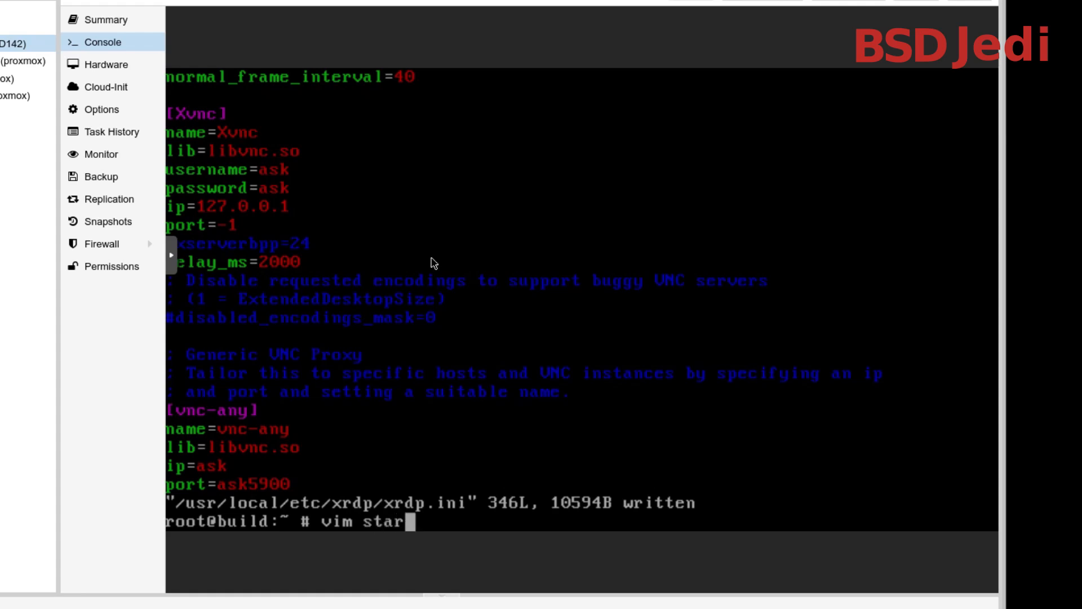
{"action": "type", "text": "twm"}
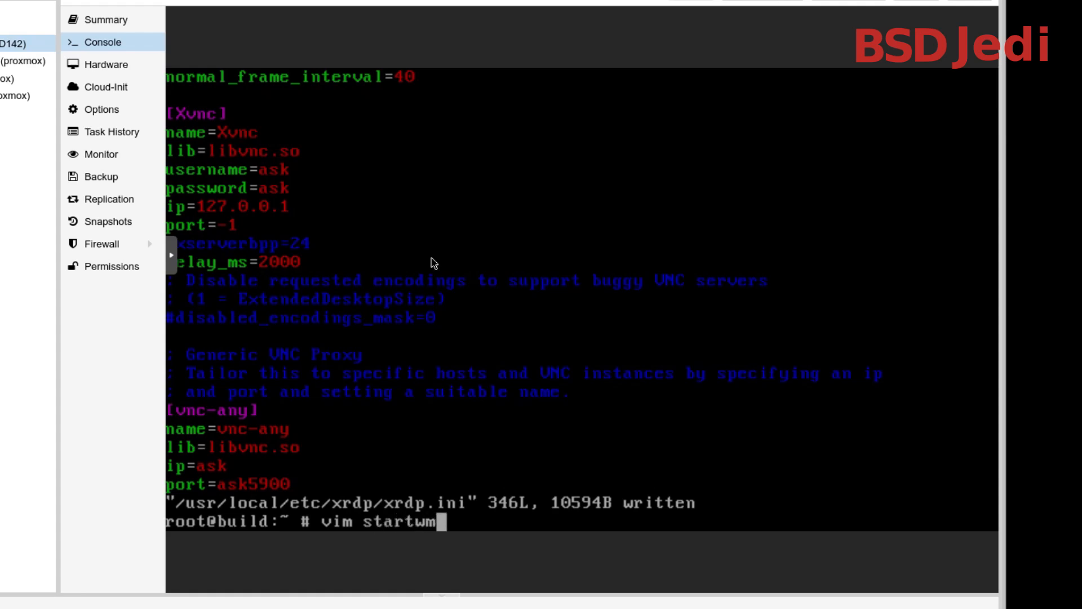
{"action": "type", "text": ".sh"}
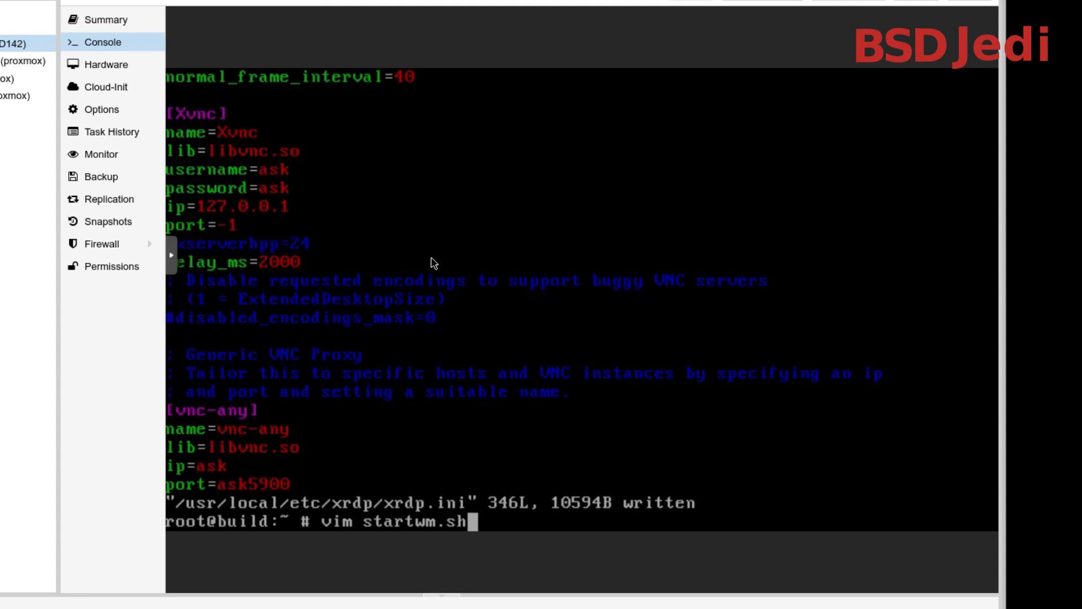
{"action": "key", "text": "Return"}
{"action": "type", "text": "istar"}
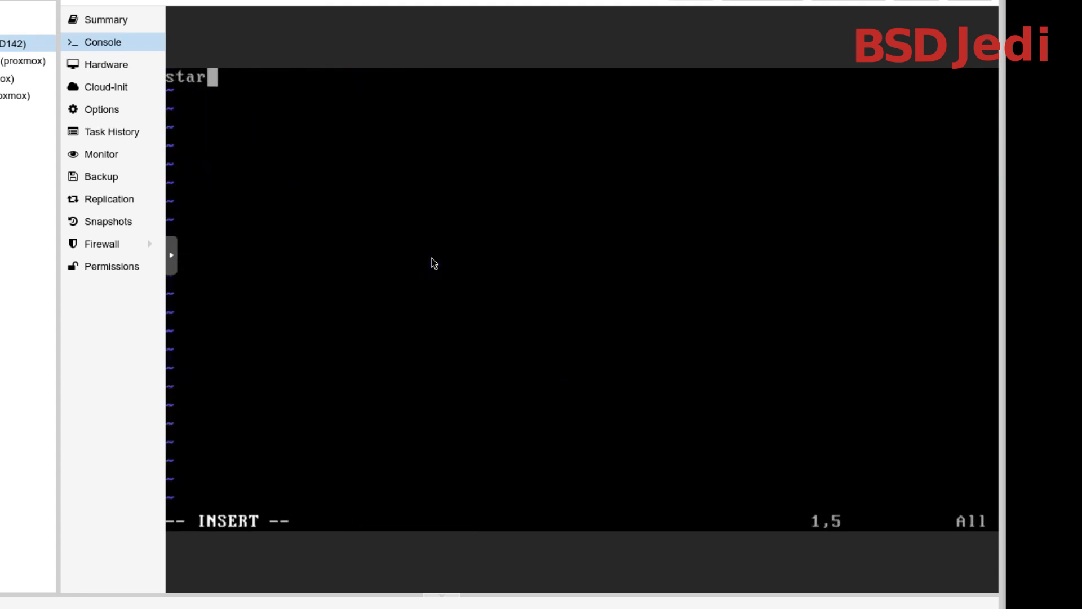
{"action": "type", "text": "txf"}
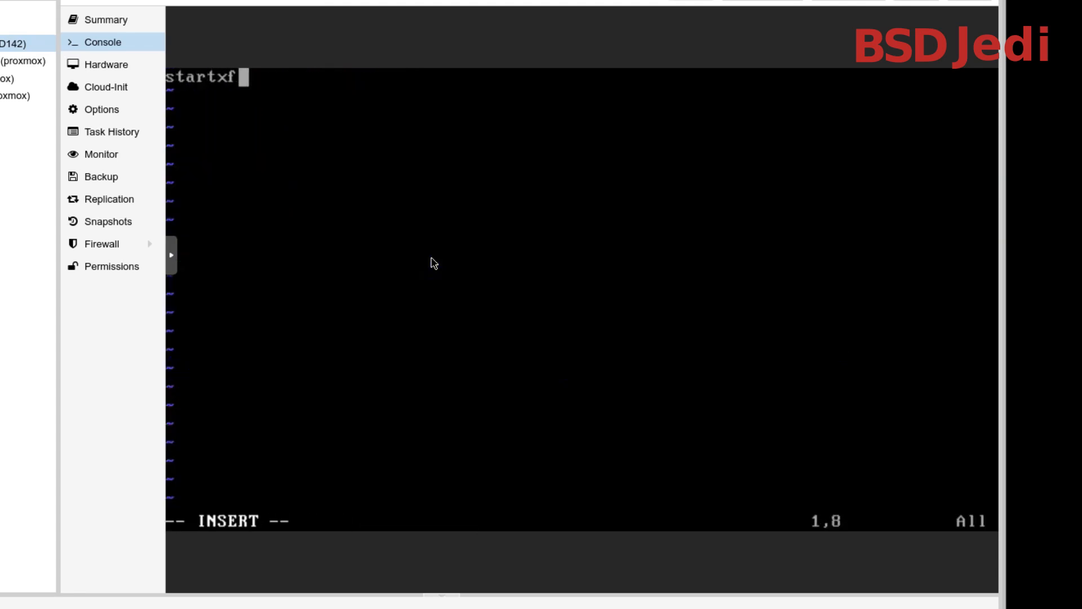
{"action": "type", "text": "ce4"}
{"action": "key", "text": "Escape"}
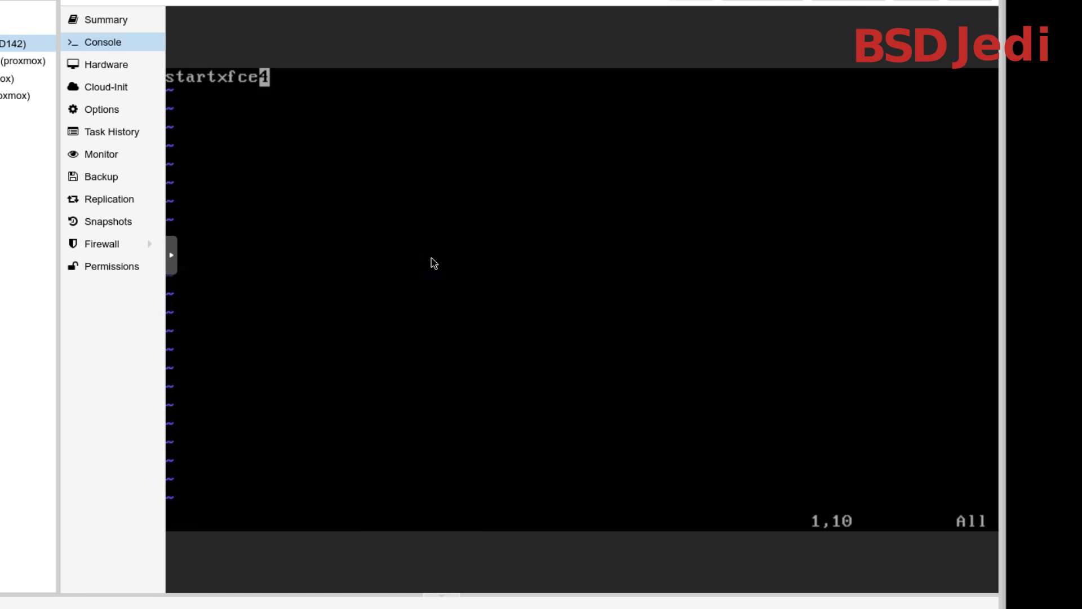
{"action": "type", "text": ":wq"}
{"action": "key", "text": "Return"}
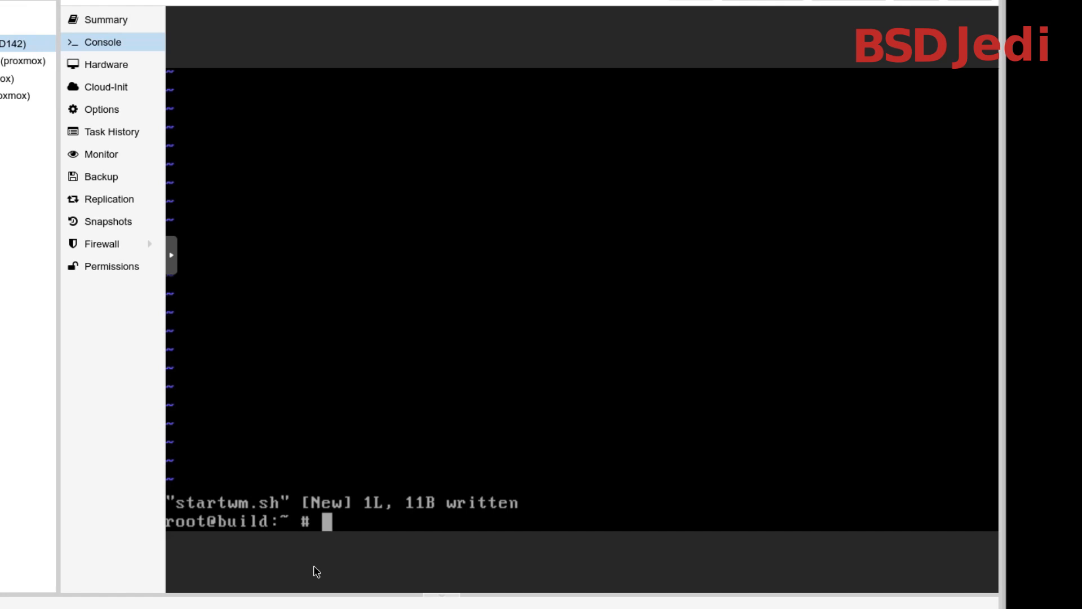
Open /etc/passwd in vim to check root's login shell, then quit without changing the file
{"action": "type", "text": "vim /etc/passwd"}
{"action": "key", "text": "Return"}
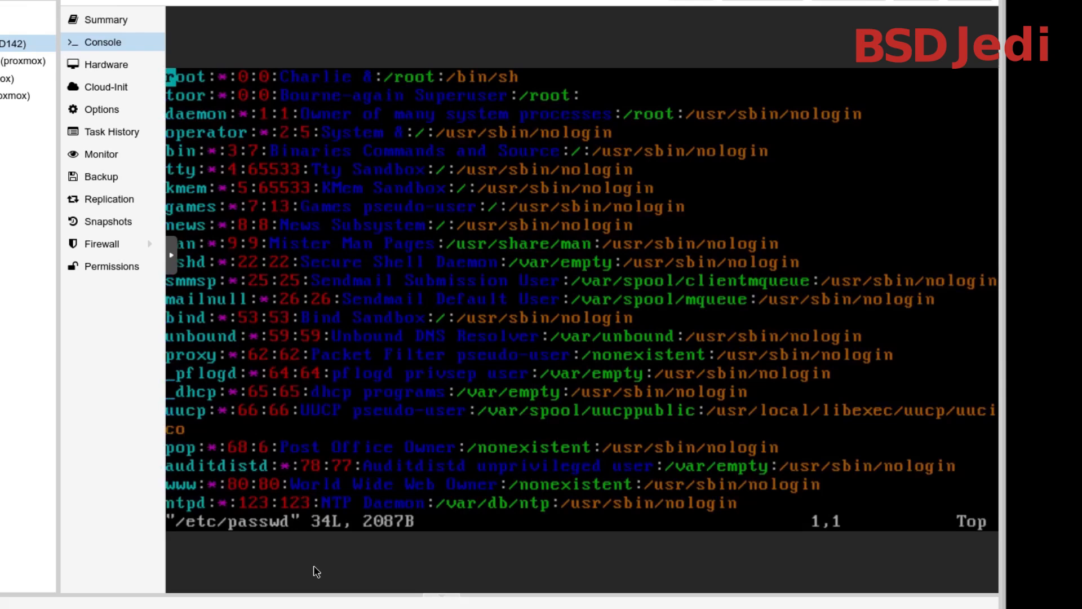
{"action": "key", "text": "A"}
{"action": "key", "text": "Escape"}
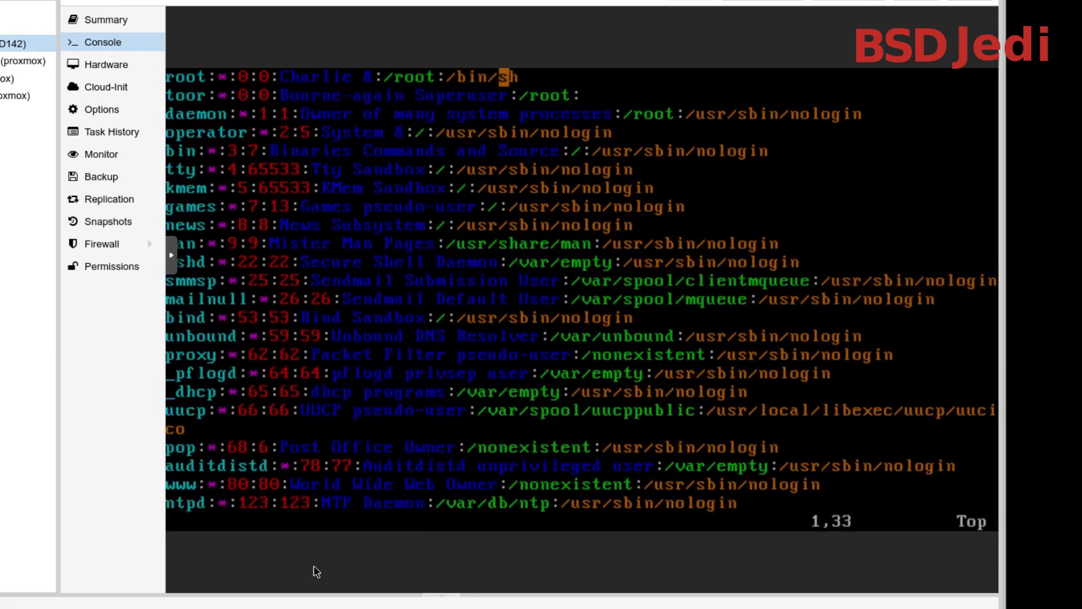
{"action": "type", "text": ":q"}
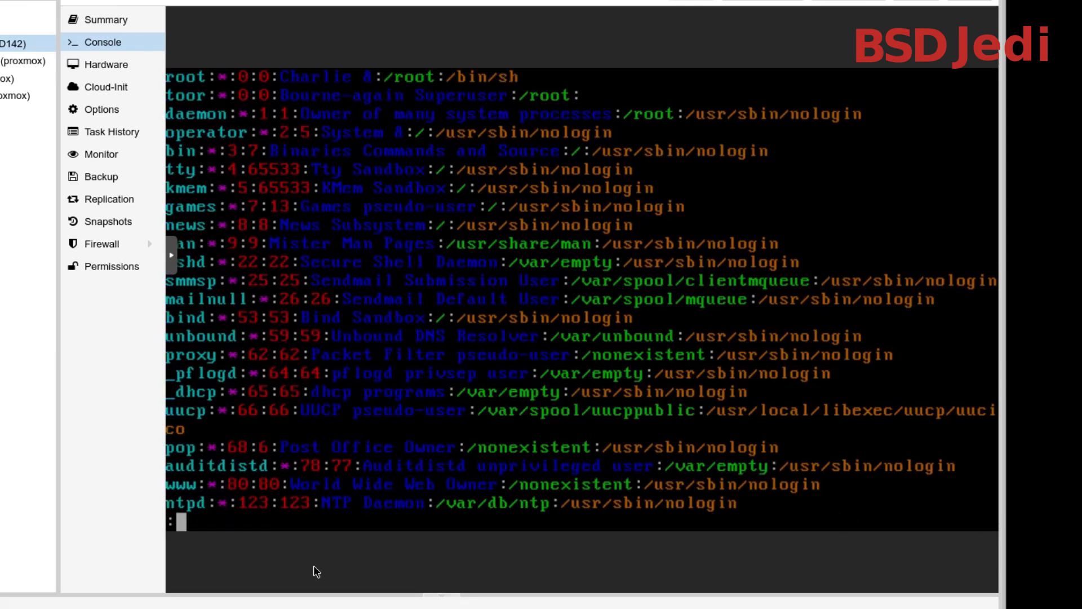
{"action": "key", "text": "Return"}
Install the bash package with pkg and accept the installation
{"action": "type", "text": "pkg"}
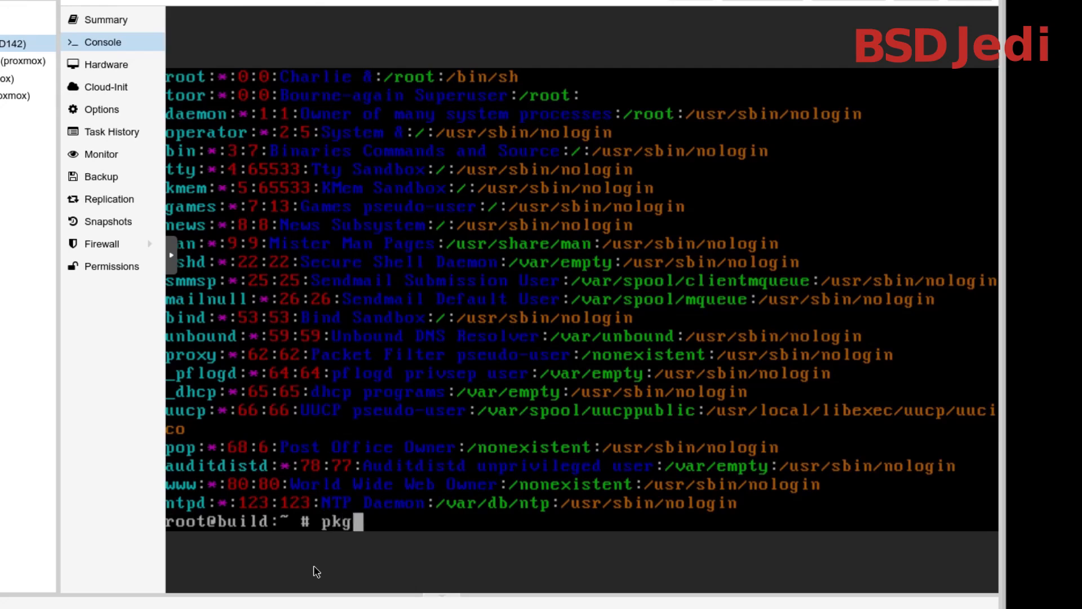
{"action": "type", "text": " install bash"}
{"action": "key", "text": "Return"}
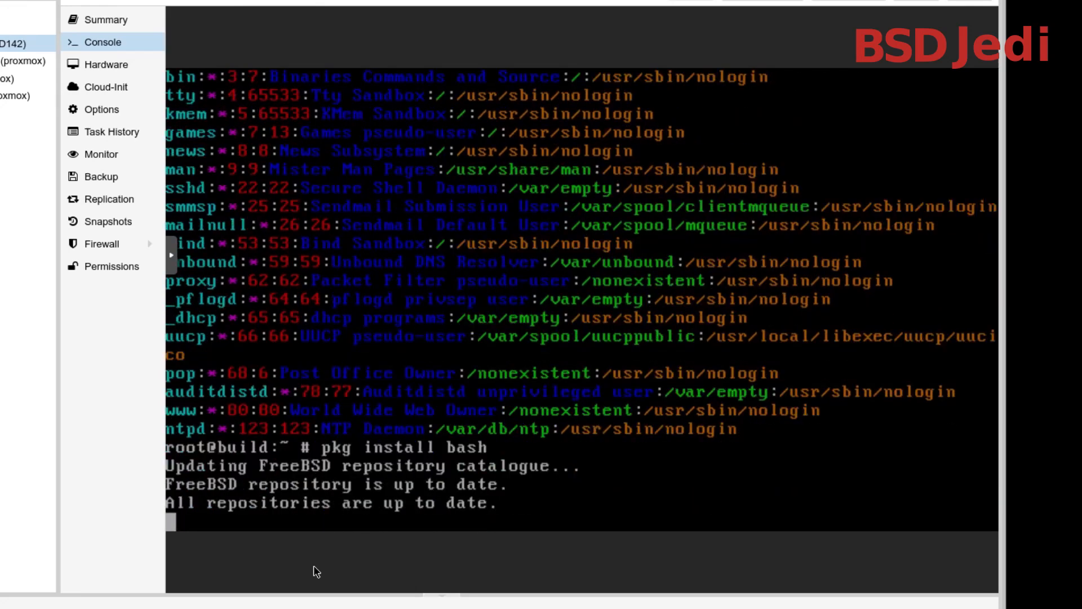
{"action": "type", "text": "y"}
{"action": "key", "text": "Return"}
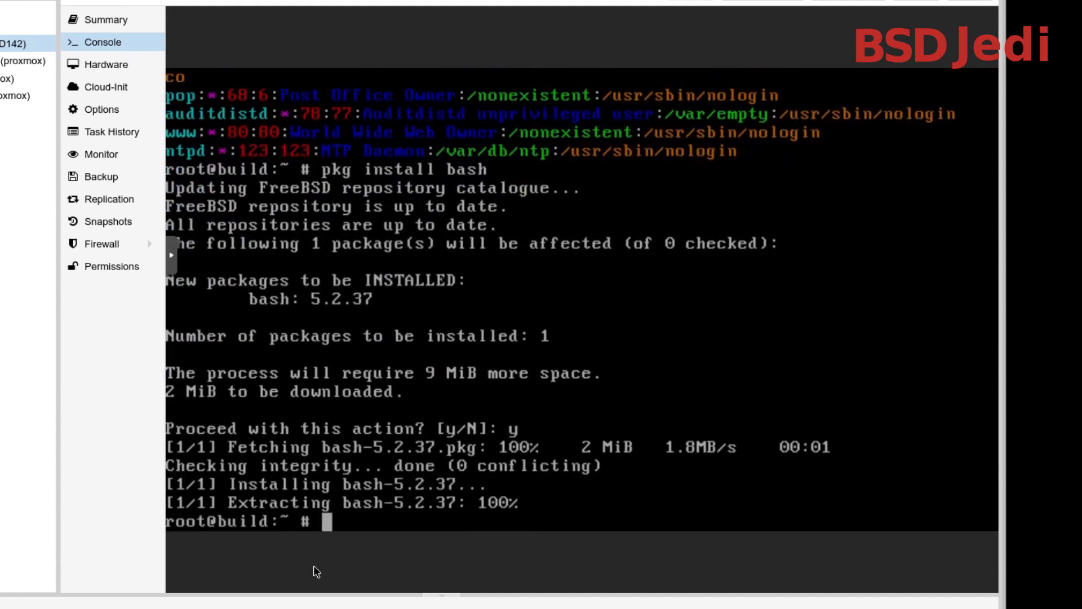
Use chsh to set root's login shell to /usr/local/bin/bash, then save and quit the editor
{"action": "type", "text": "chsh"}
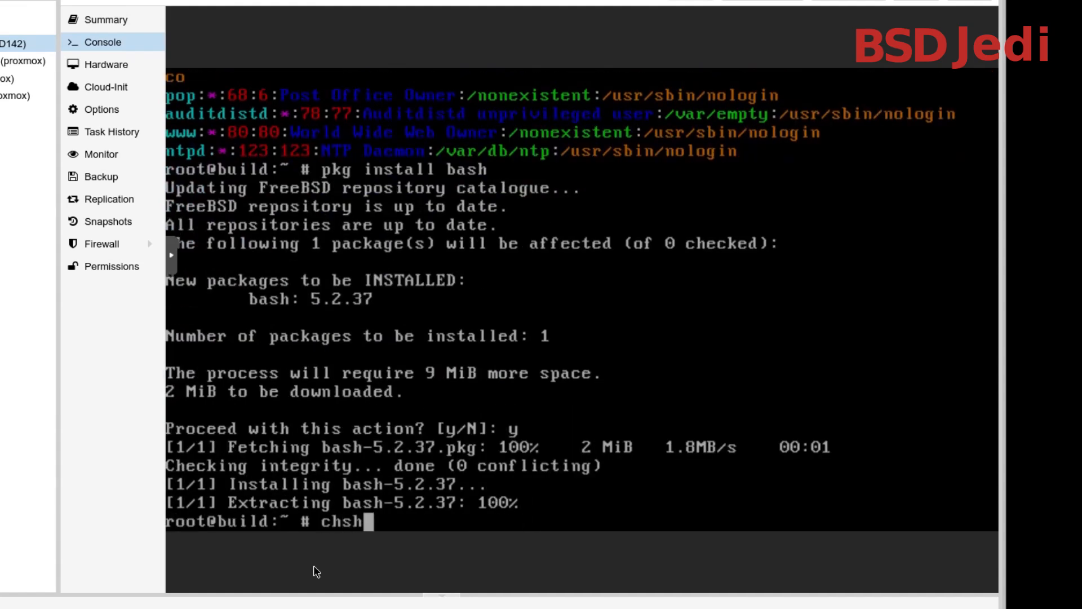
{"action": "key", "text": "Return"}
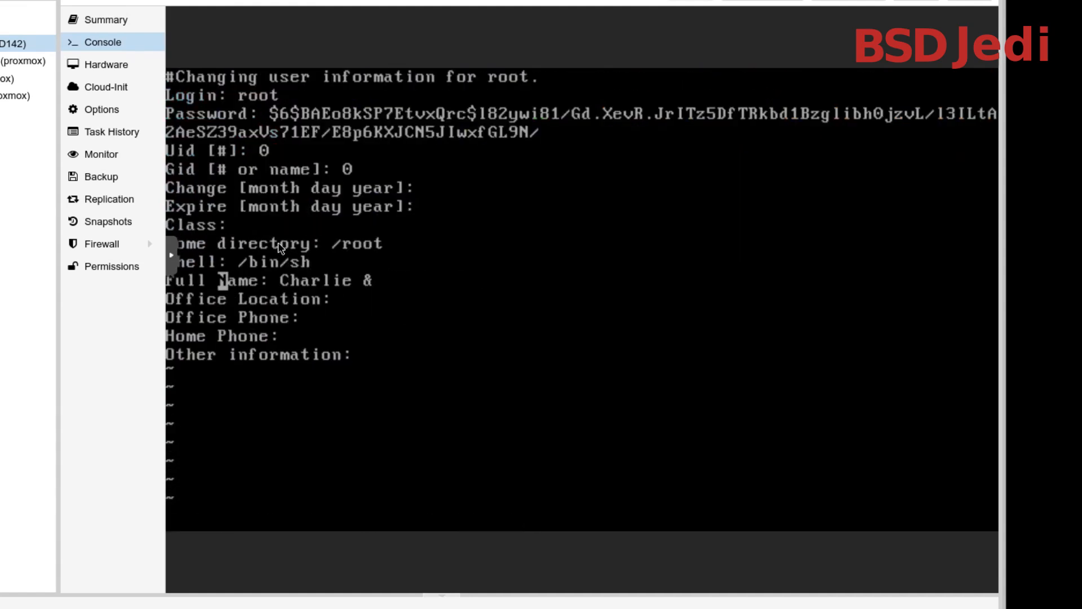
{"action": "key", "text": "Up"}
{"action": "key", "text": "Right"}
{"action": "key", "text": "Right"}
{"action": "type", "text": "i/us"}
{"action": "type", "text": "r/local/"}
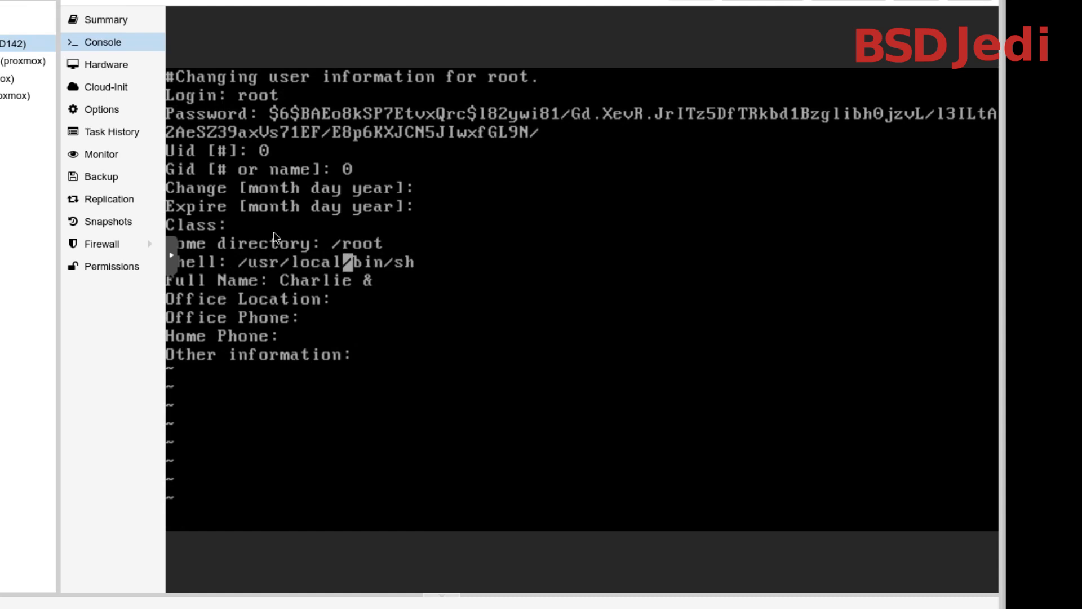
{"action": "key", "text": "End"}
{"action": "key", "text": "Left"}
{"action": "key", "text": "Left"}
{"action": "key", "text": "Left"}
{"action": "key", "text": "End"}
{"action": "key", "text": "BackSpace"}
{"action": "key", "text": "BackSpace"}
{"action": "type", "text": "bash"}
{"action": "key", "text": "Escape"}
{"action": "type", "text": ":"}
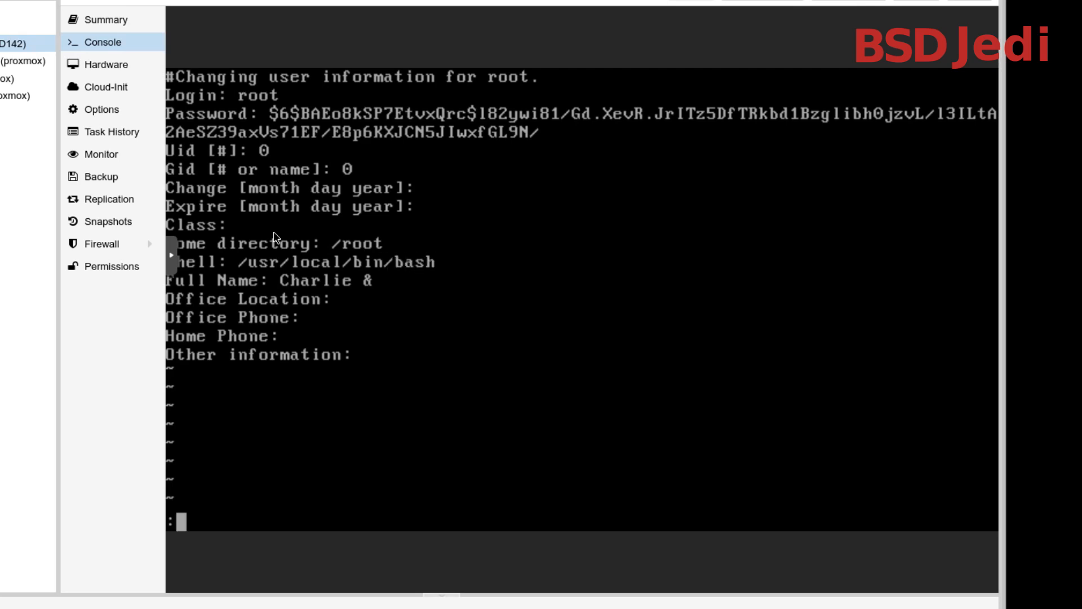
{"action": "type", "text": "wq"}
{"action": "key", "text": "Return"}
Log out of the console session and log back in as root with the account password
{"action": "type", "text": "exit"}
{"action": "key", "text": "Return"}
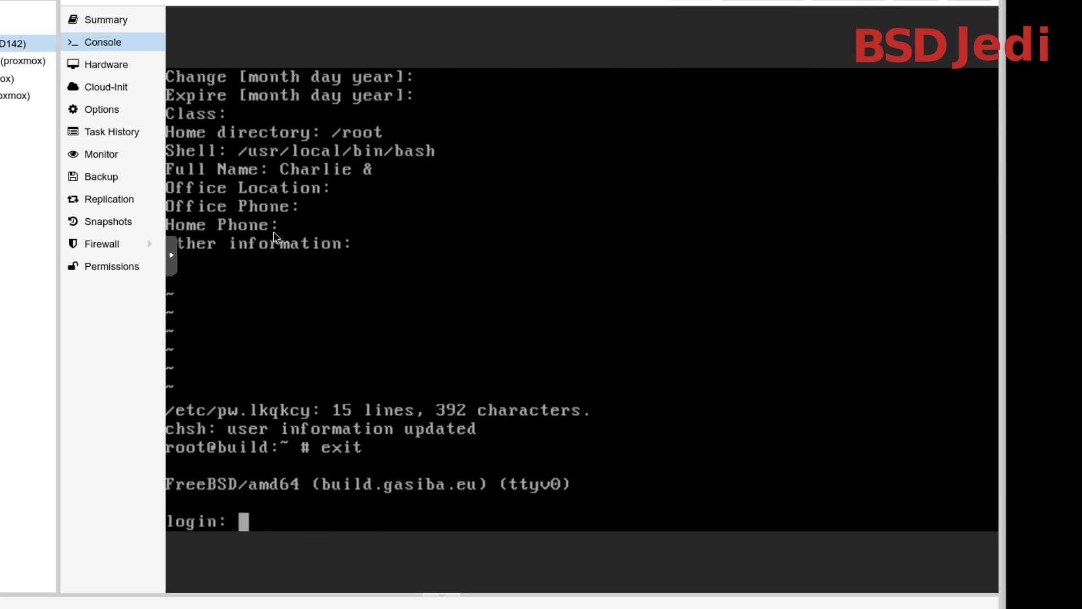
{"action": "type", "text": "root"}
{"action": "key", "text": "Return"}
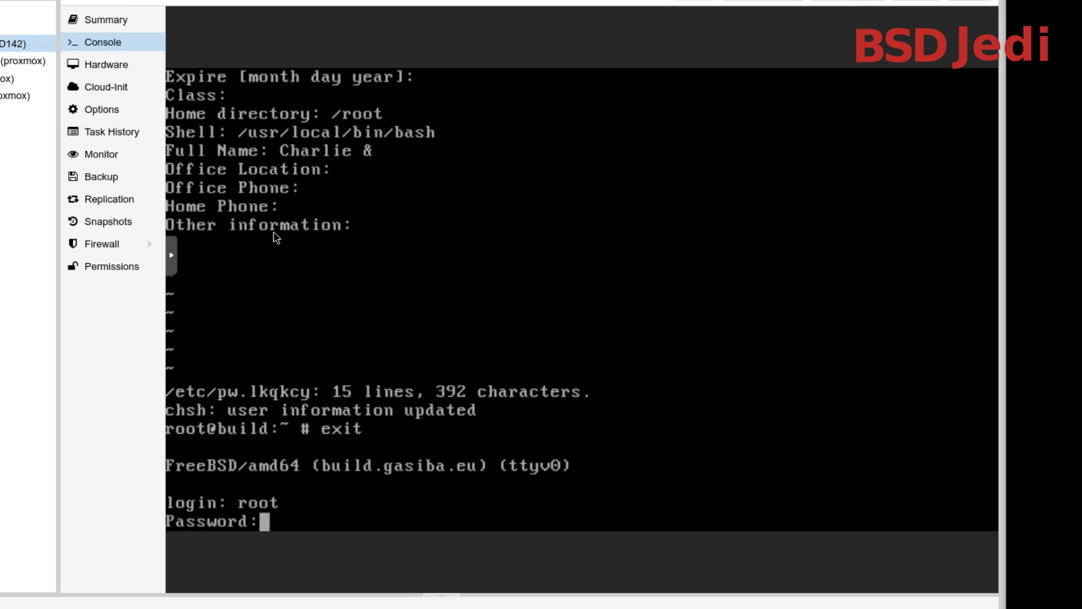
{"action": "key", "text": "Return"}
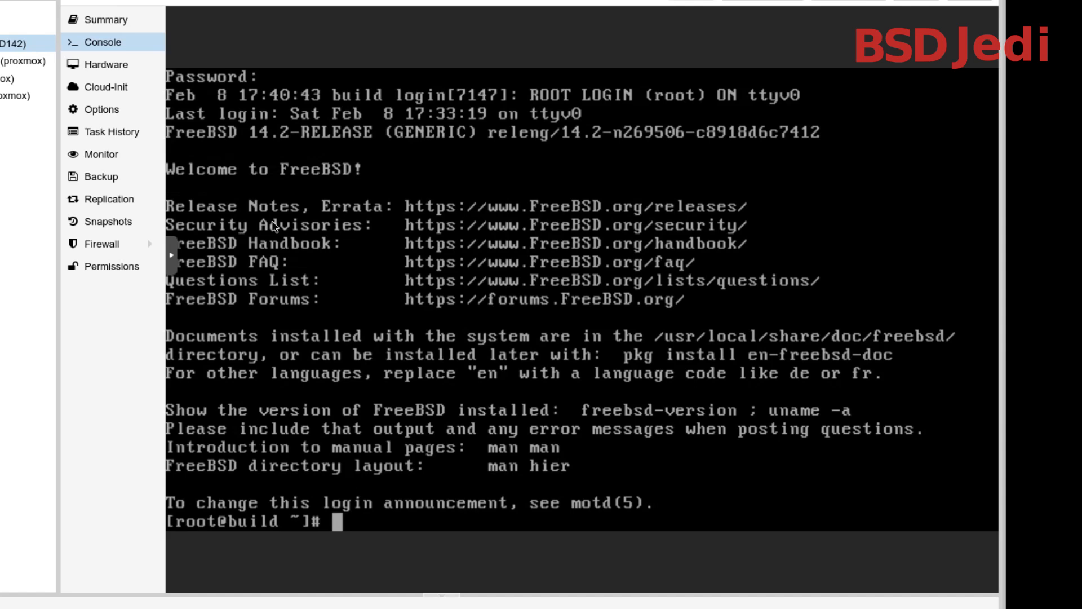
List root's home directory and make startwm.sh executable with chmod +x
{"action": "type", "text": "ls"}
{"action": "key", "text": "Return"}
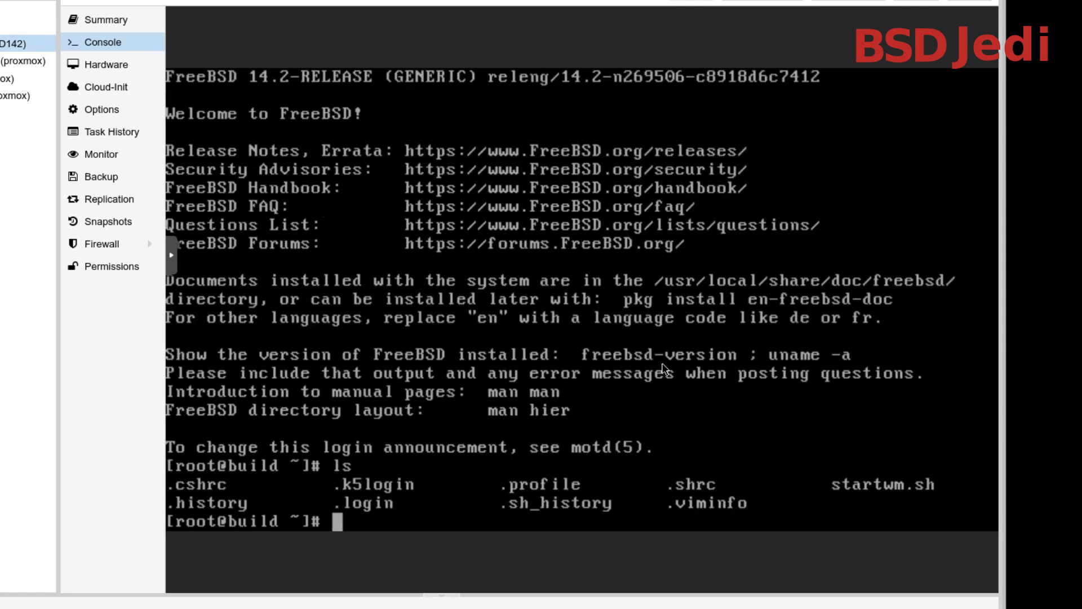
{"action": "type", "text": "chmod "}
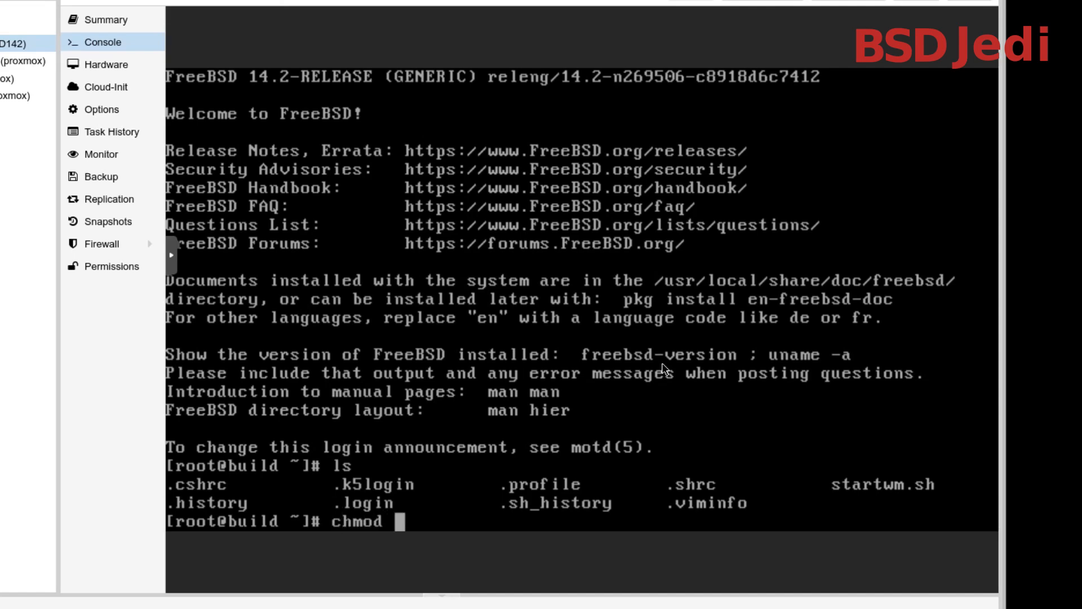
{"action": "type", "text": "+x startwm.sh"}
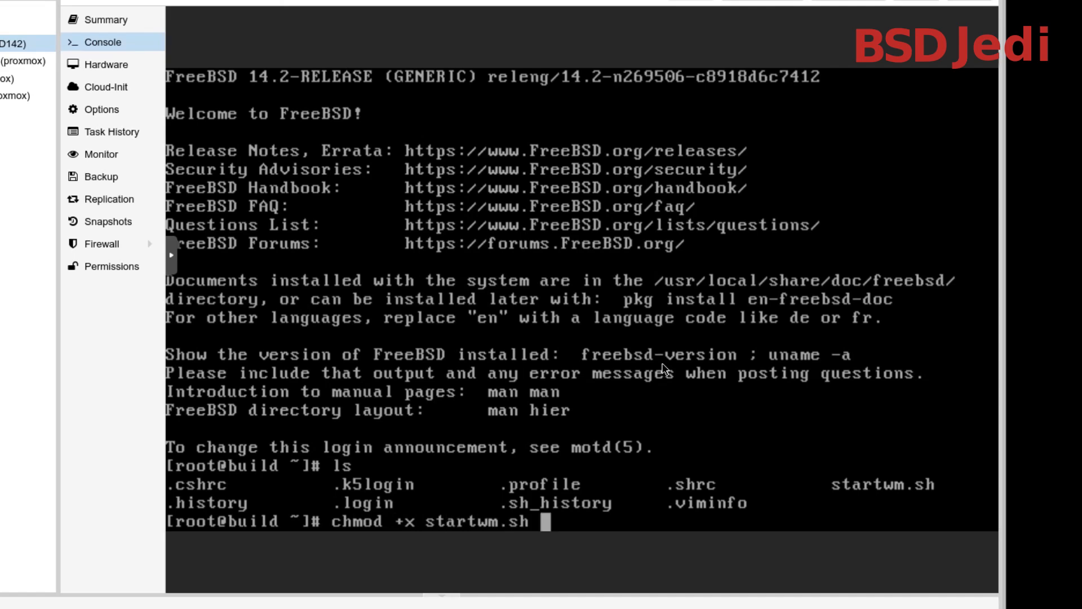
{"action": "key", "text": "Return"}
Check the permissions of startwm.sh by listing the home directory with ls -G and ls -la
{"action": "type", "text": "ls -l"}
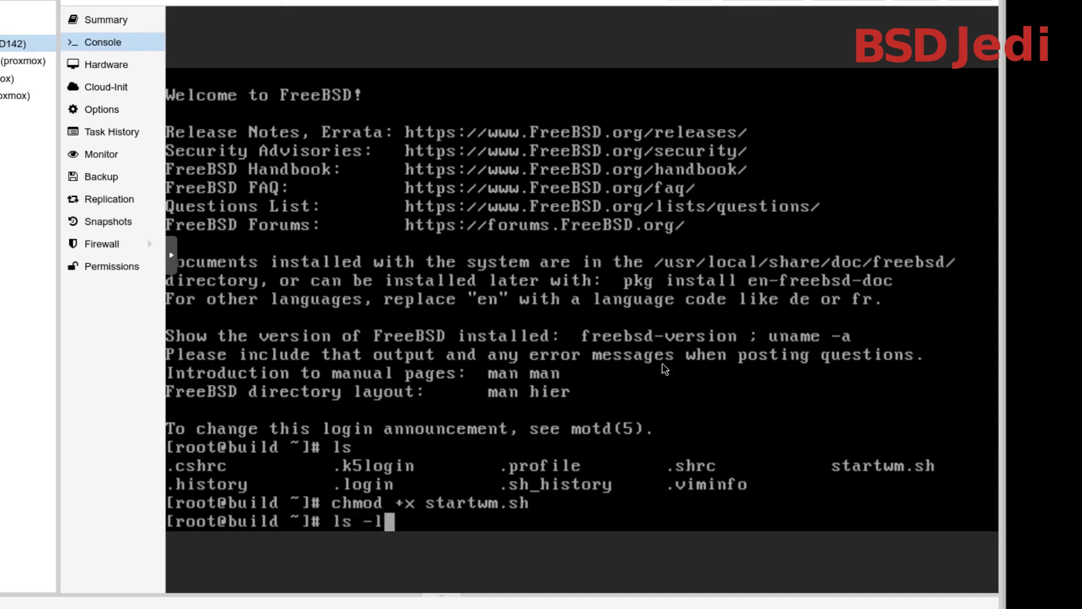
{"action": "key", "text": "BackSpace"}
{"action": "type", "text": "G"}
{"action": "key", "text": "Return"}
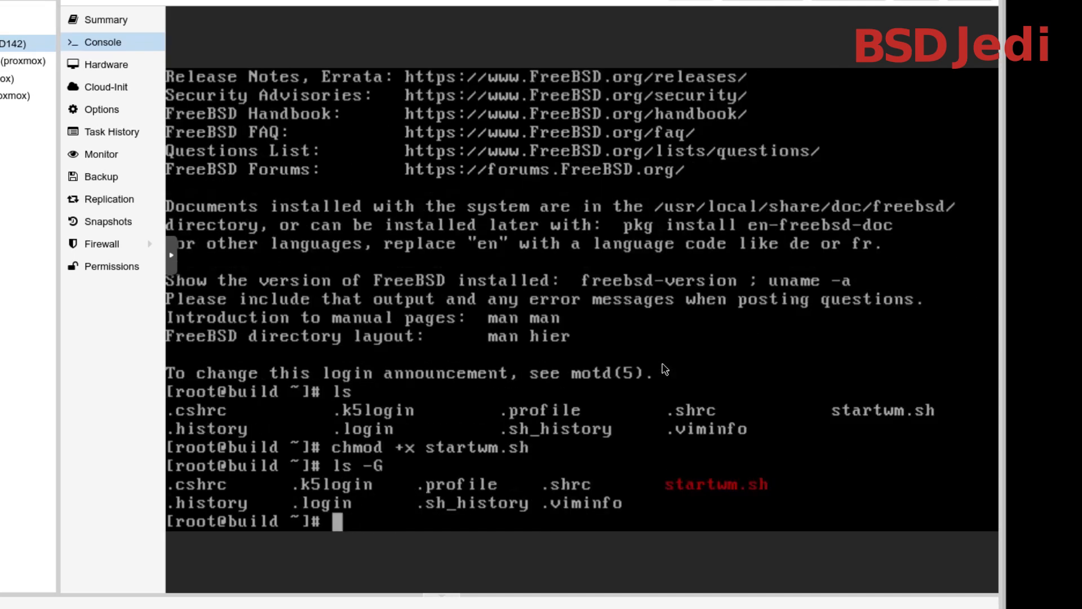
{"action": "type", "text": "ls l-a"}
{"action": "key", "text": "Return"}
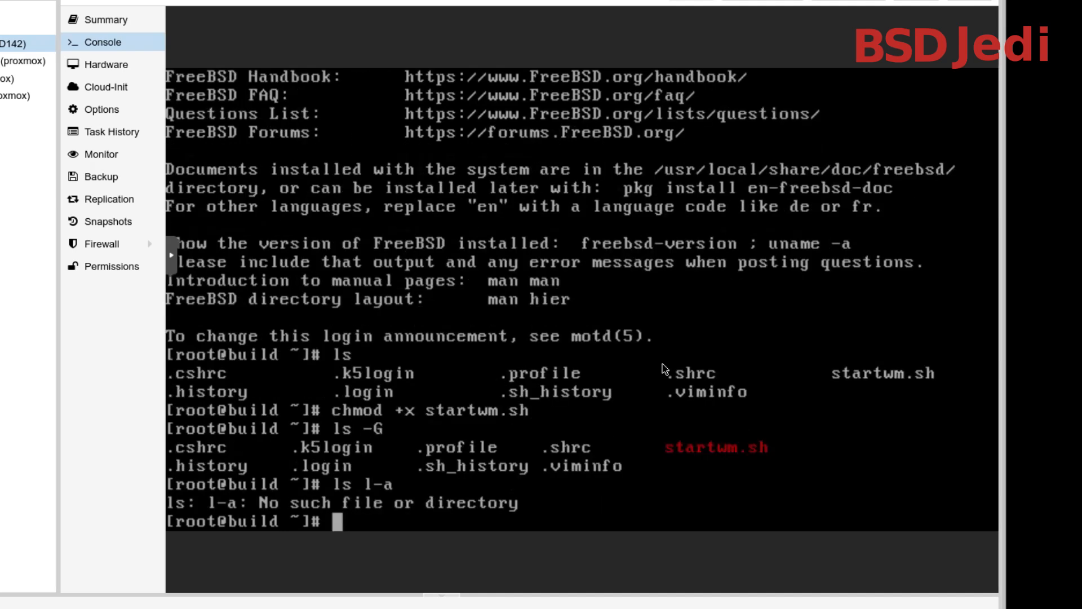
{"action": "type", "text": "ls -la"}
{"action": "key", "text": "Return"}
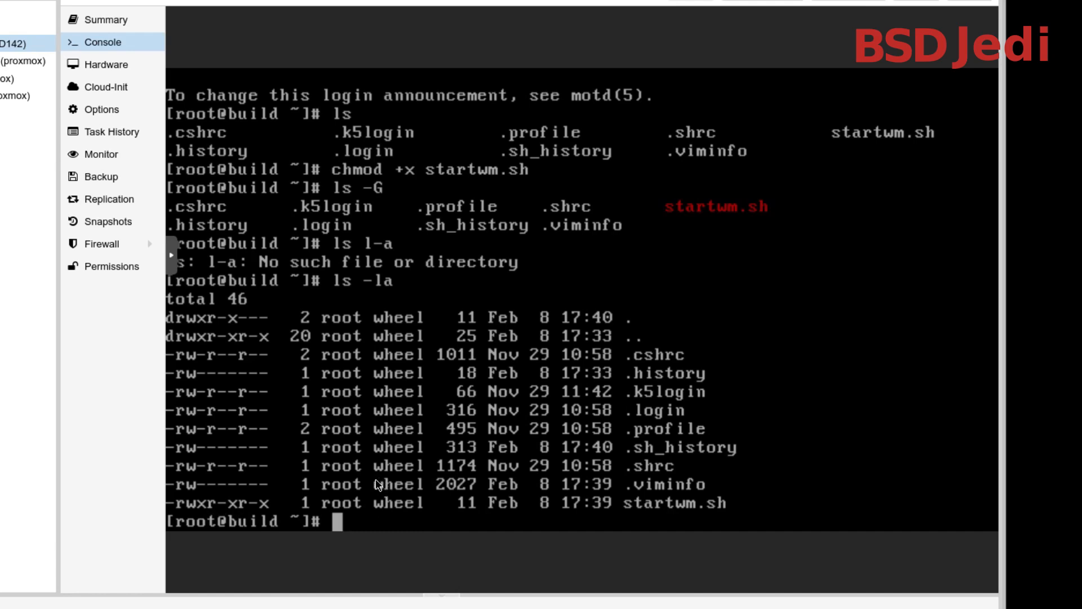
Enable the xrdp service at boot by setting xrdp_enable="YES" with sysrc
{"action": "type", "text": "sysrc "}
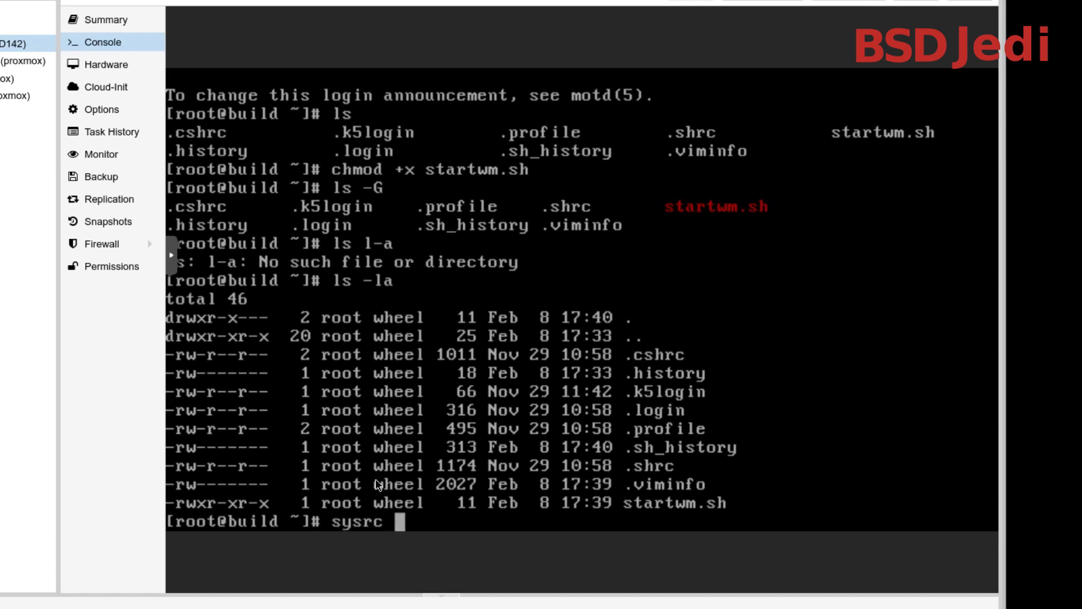
{"action": "type", "text": "xrdp"}
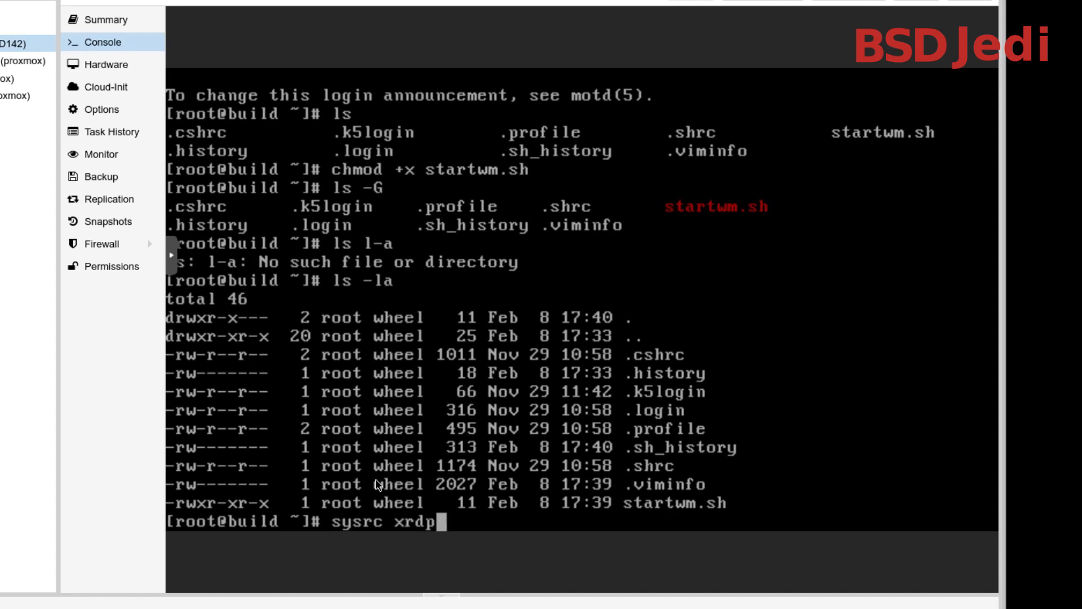
{"action": "type", "text": "_enable=\"YES\""}
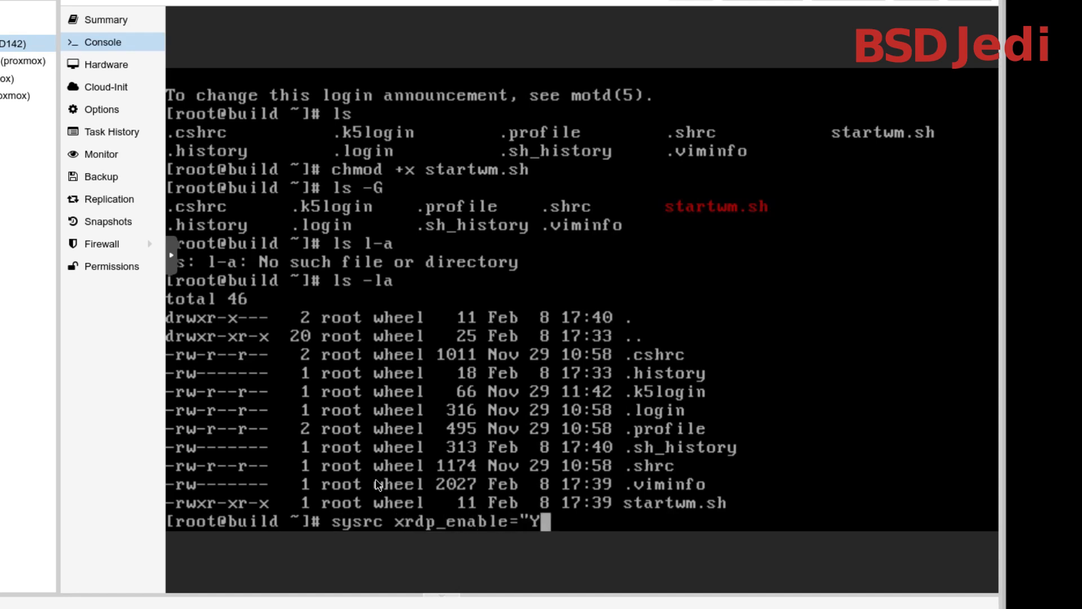
{"action": "key", "text": "Return"}
Enable the xrdp session manager at boot by setting xrdp_sesman_enable="YES" with sysrc
{"action": "key", "text": "Up"}
{"action": "key", "text": "Left"}
{"action": "key", "text": "Left"}
{"action": "key", "text": "Left"}
{"action": "key", "text": "Left"}
{"action": "key", "text": "Left"}
{"action": "key", "text": "Left"}
{"action": "key", "text": "Left"}
{"action": "key", "text": "Left"}
{"action": "key", "text": "Left"}
{"action": "key", "text": "Left"}
{"action": "key", "text": "Left"}
{"action": "key", "text": "Left"}
{"action": "key", "text": "Left"}
{"action": "key", "text": "Left"}
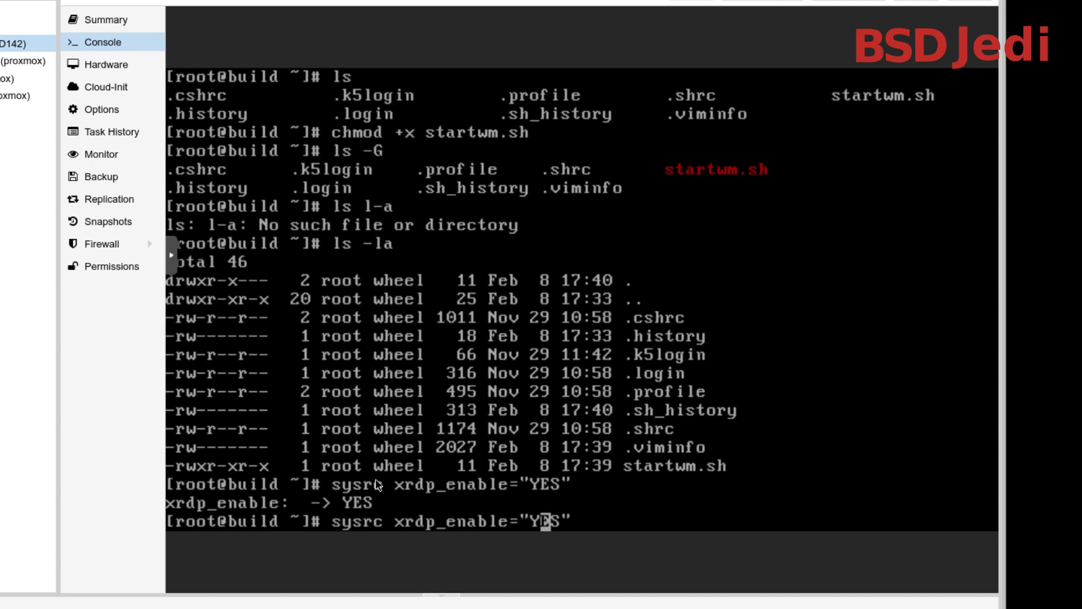
{"action": "key", "text": "Right"}
{"action": "key", "text": "Right"}
{"action": "type", "text": "ses"}
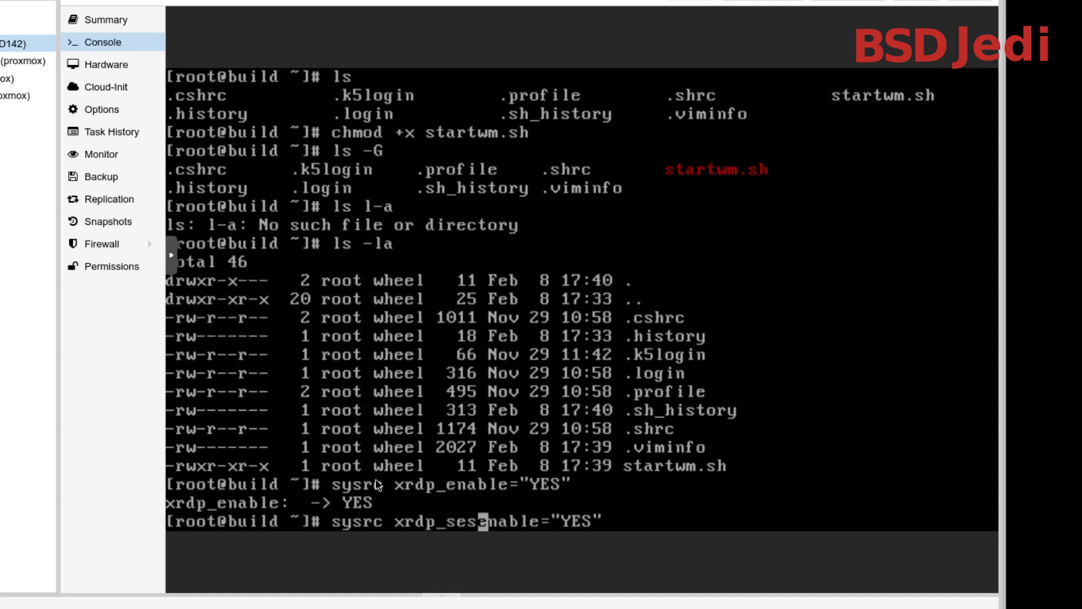
{"action": "type", "text": "man_"}
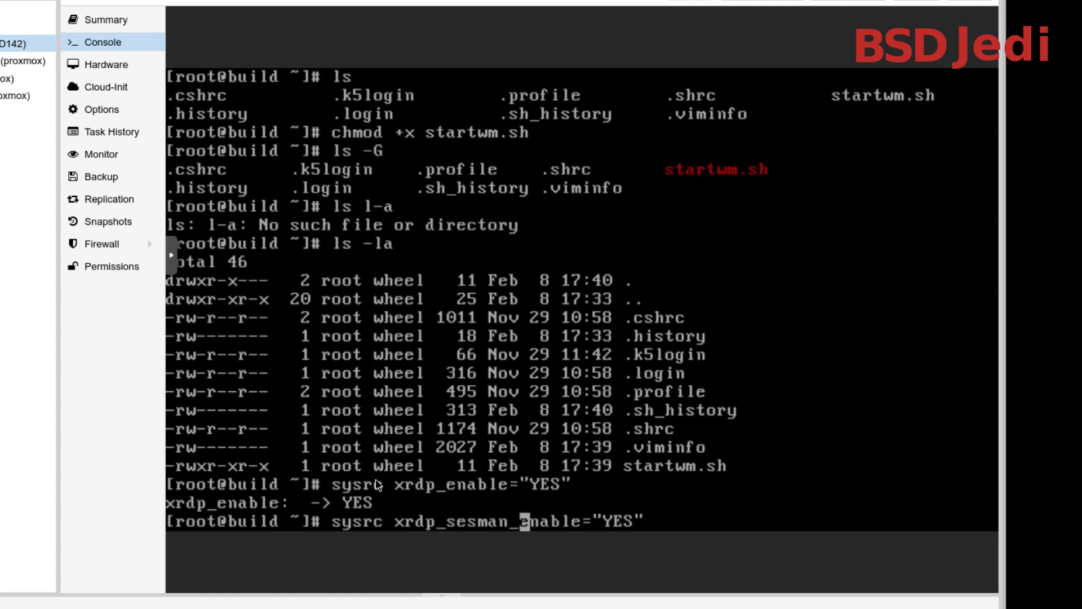
{"action": "key", "text": "Return"}
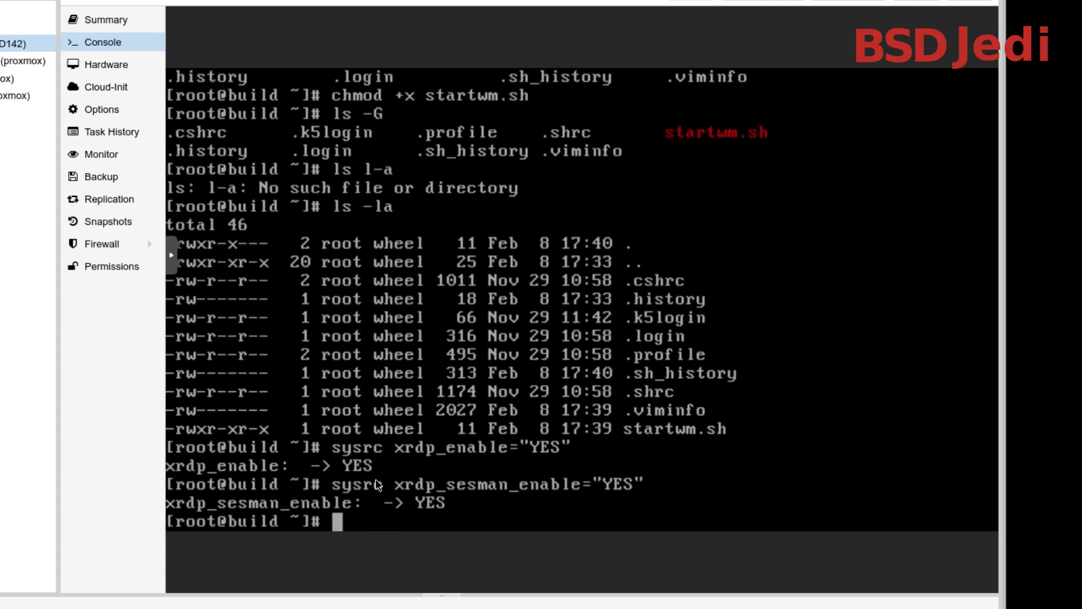
Enable D-Bus at boot by setting dbus_enable="YES" with sysrc
{"action": "key", "text": "Up"}
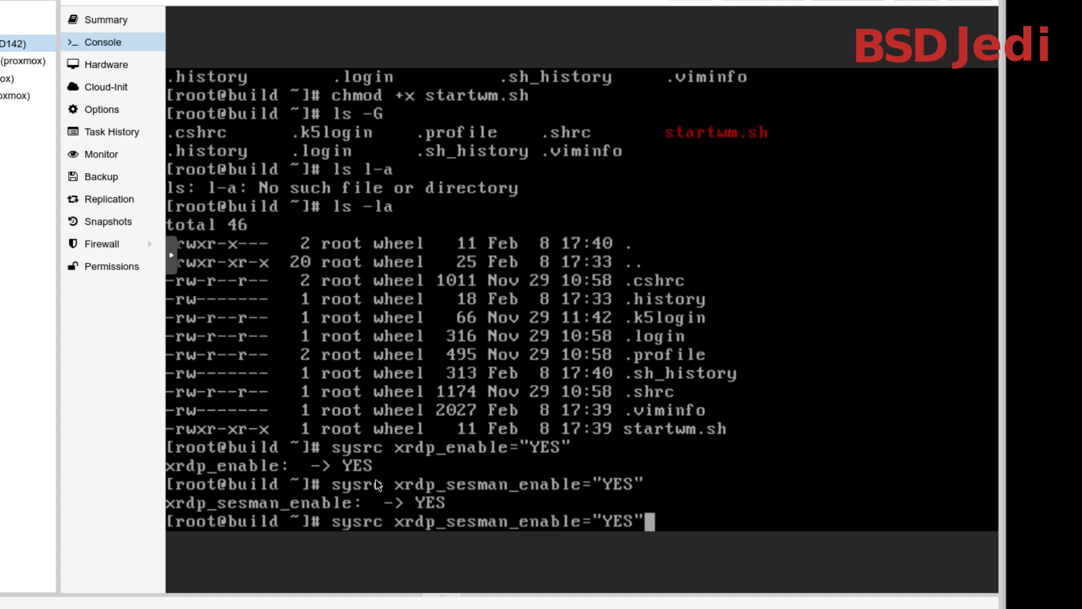
{"action": "key", "text": "Left"}
{"action": "key", "text": "Left"}
{"action": "key", "text": "Left"}
{"action": "key", "text": "Left"}
{"action": "key", "text": "Left"}
{"action": "key", "text": "Left"}
{"action": "key", "text": "Left"}
{"action": "key", "text": "Left"}
{"action": "key", "text": "Left"}
{"action": "key", "text": "Left"}
{"action": "key", "text": "Left"}
{"action": "key", "text": "Left"}
{"action": "key", "text": "Left"}
{"action": "key", "text": "Left"}
{"action": "key", "text": "Left"}
{"action": "key", "text": "Right"}
{"action": "key", "text": "Right"}
{"action": "key", "text": "BackSpace"}
{"action": "key", "text": "BackSpace"}
{"action": "key", "text": "BackSpace"}
{"action": "key", "text": "BackSpace"}
{"action": "key", "text": "BackSpace"}
{"action": "key", "text": "BackSpace"}
{"action": "key", "text": "BackSpace"}
{"action": "key", "text": "BackSpace"}
{"action": "key", "text": "BackSpace"}
{"action": "key", "text": "BackSpace"}
{"action": "key", "text": "BackSpace"}
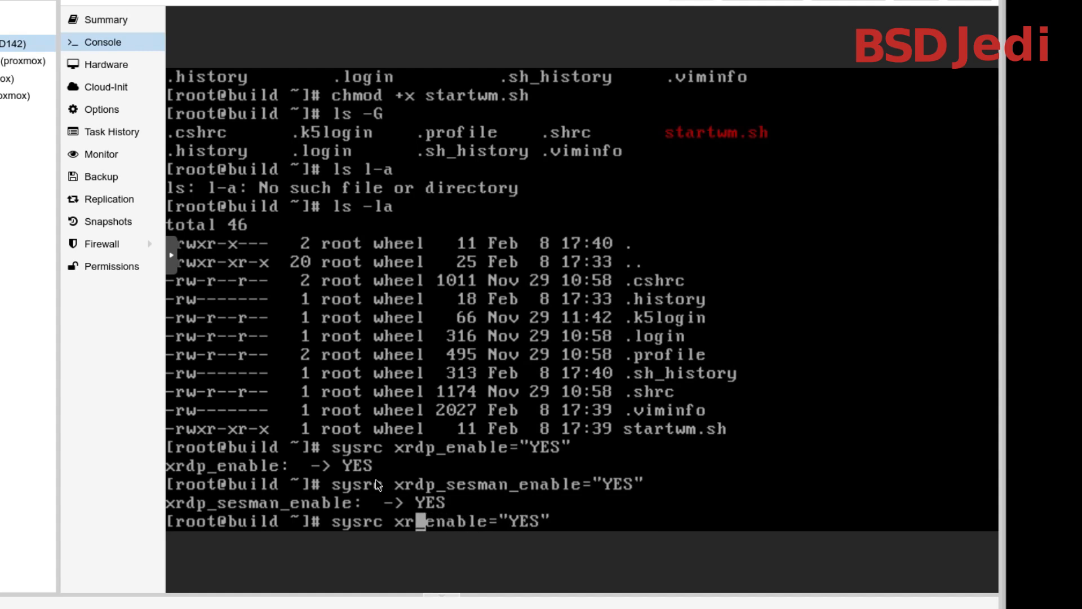
{"action": "type", "text": "dbus"}
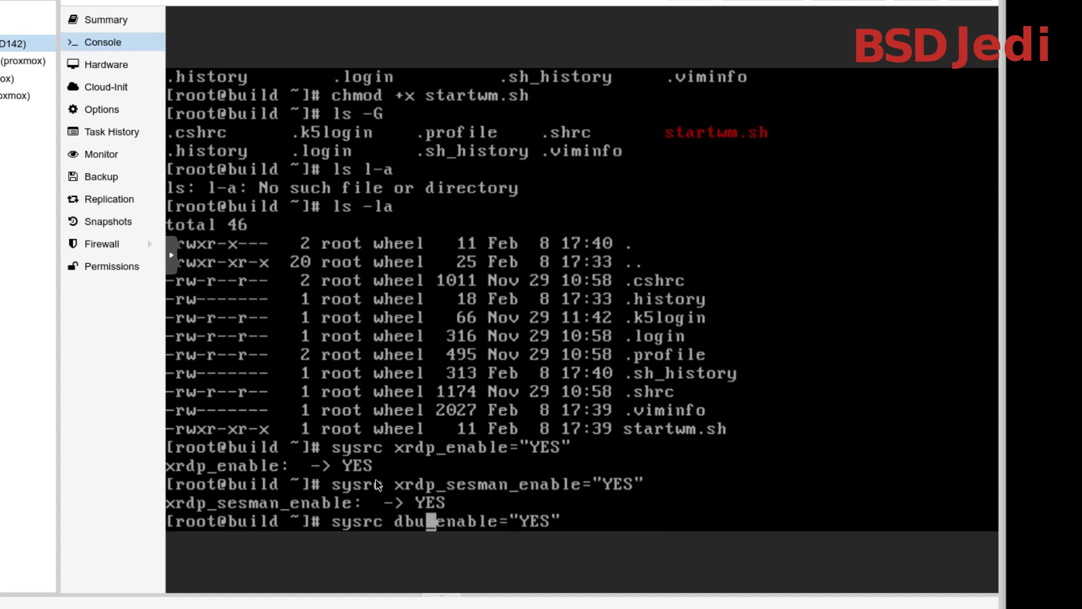
{"action": "key", "text": "Return"}
Start the xrdp service with the service command
{"action": "type", "text": "service "}
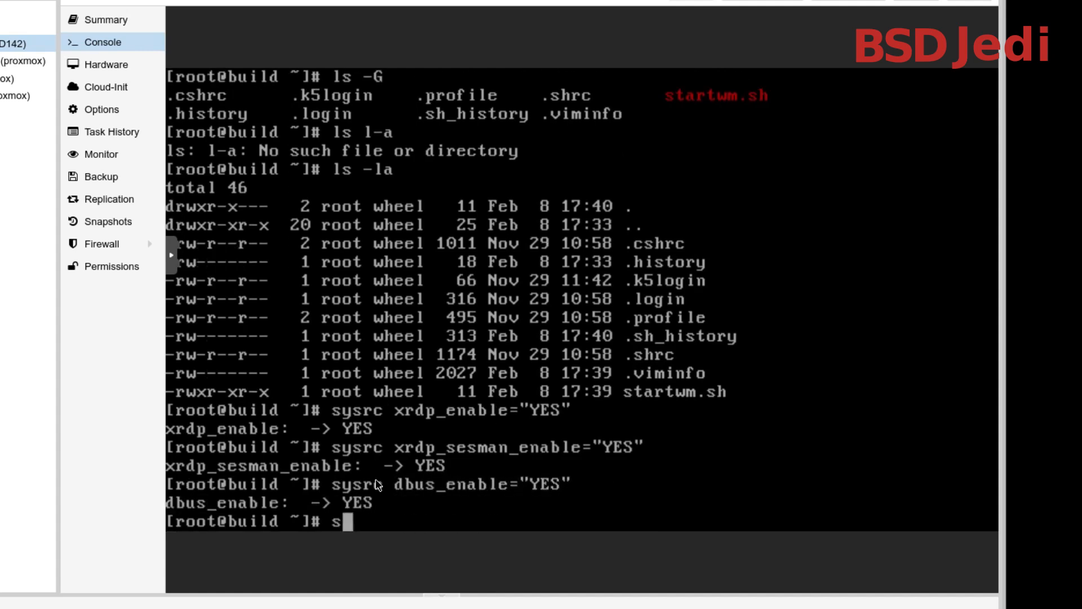
{"action": "type", "text": "x"}
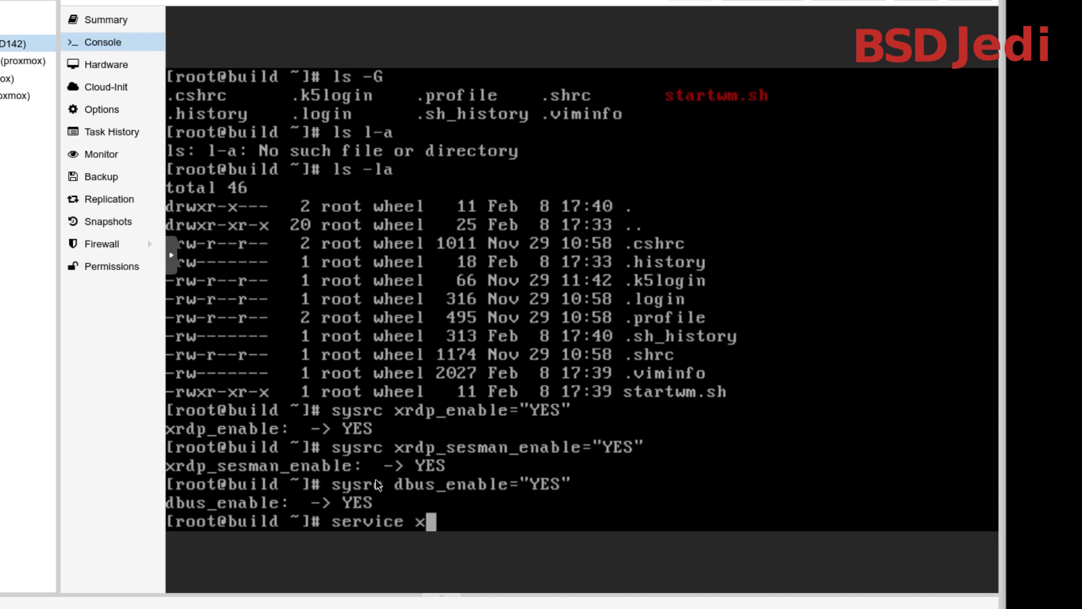
{"action": "type", "text": "rdp_"}
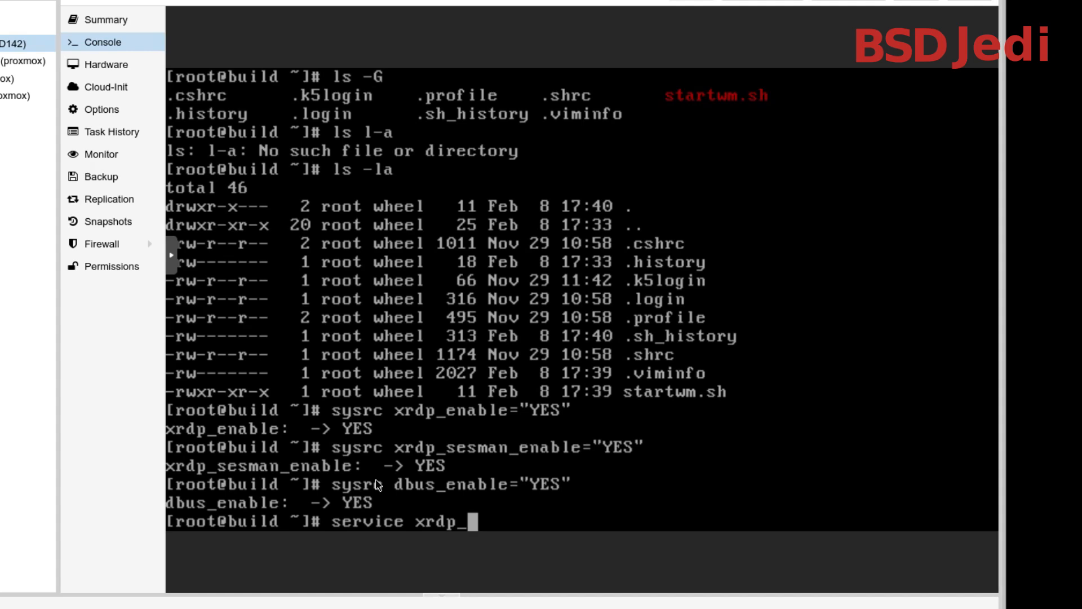
{"action": "key", "text": "BackSpace"}
{"action": "type", "text": "start"}
{"action": "key", "text": "Return"}
Try to start the xrdp session manager with the command service xrdp_sesman start
{"action": "key", "text": "Up"}
{"action": "key", "text": "Left"}
{"action": "key", "text": "Left"}
{"action": "key", "text": "Left"}
{"action": "key", "text": "Left"}
{"action": "key", "text": "Left"}
{"action": "key", "text": "Left"}
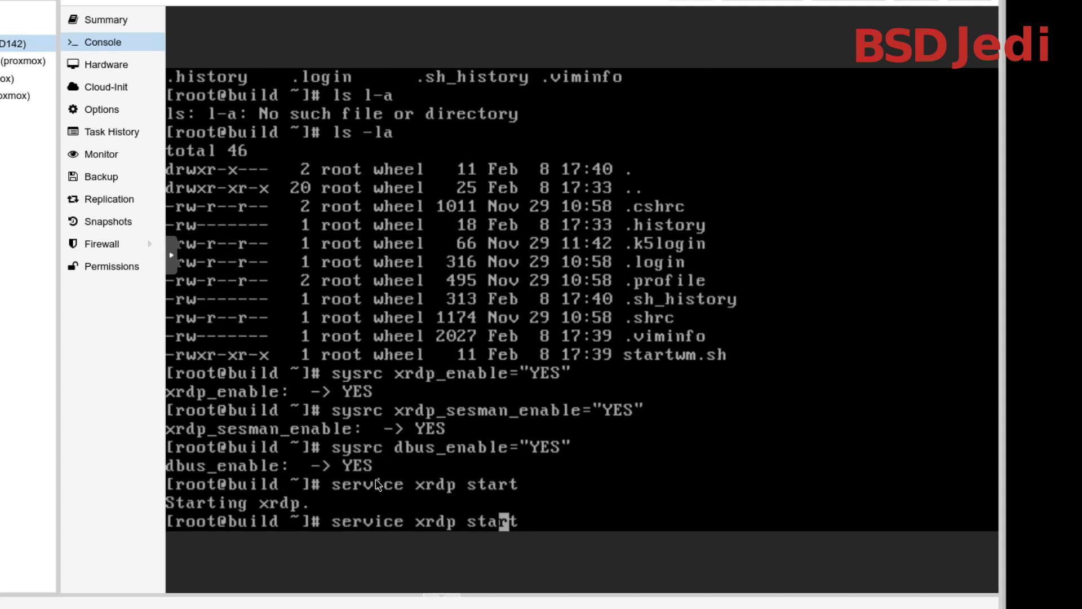
{"action": "type", "text": "_sesman"}
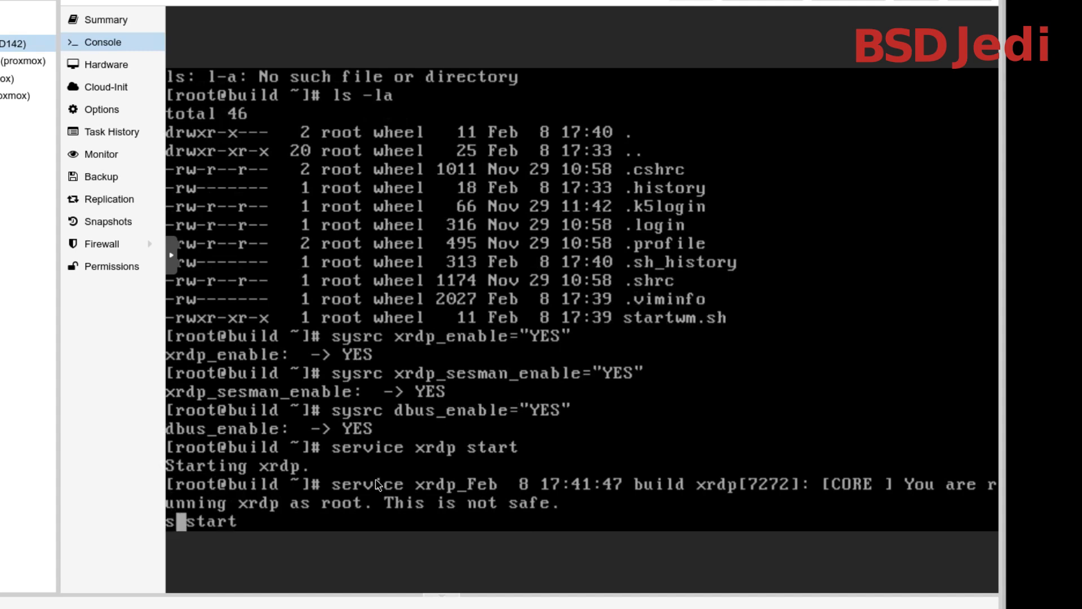
{"action": "key", "text": "Return"}
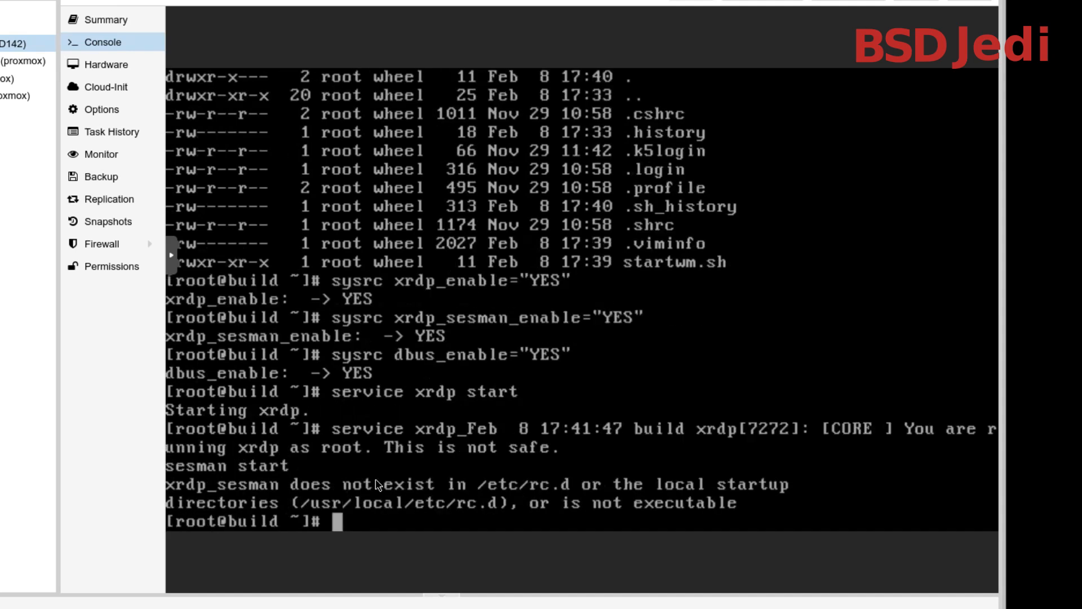
{"action": "key", "text": "Return"}
{"action": "key", "text": "Return"}
{"action": "key", "text": "Up"}
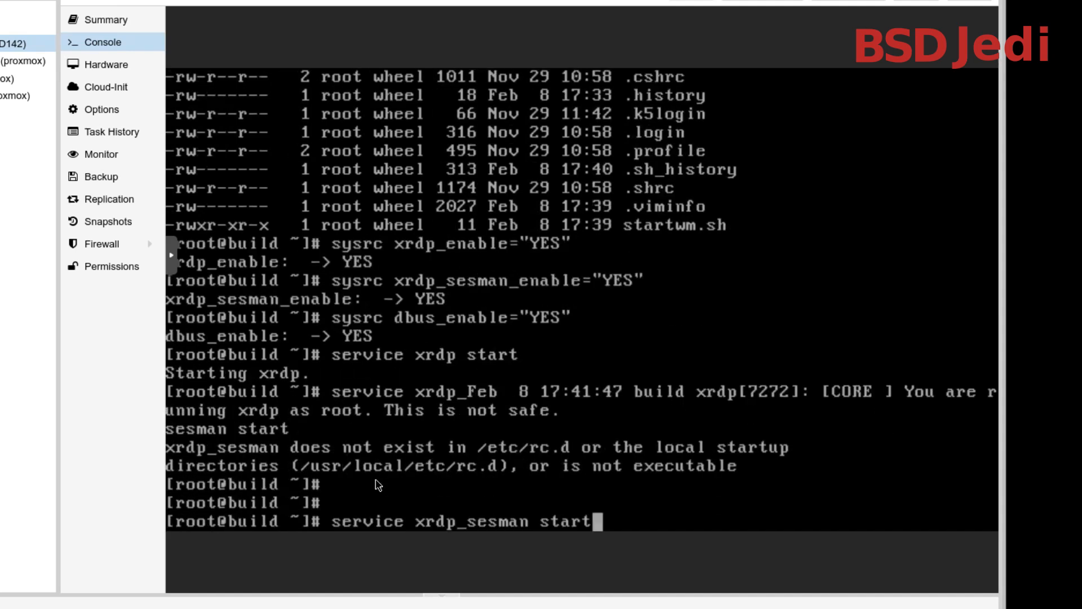
{"action": "key", "text": "Return"}
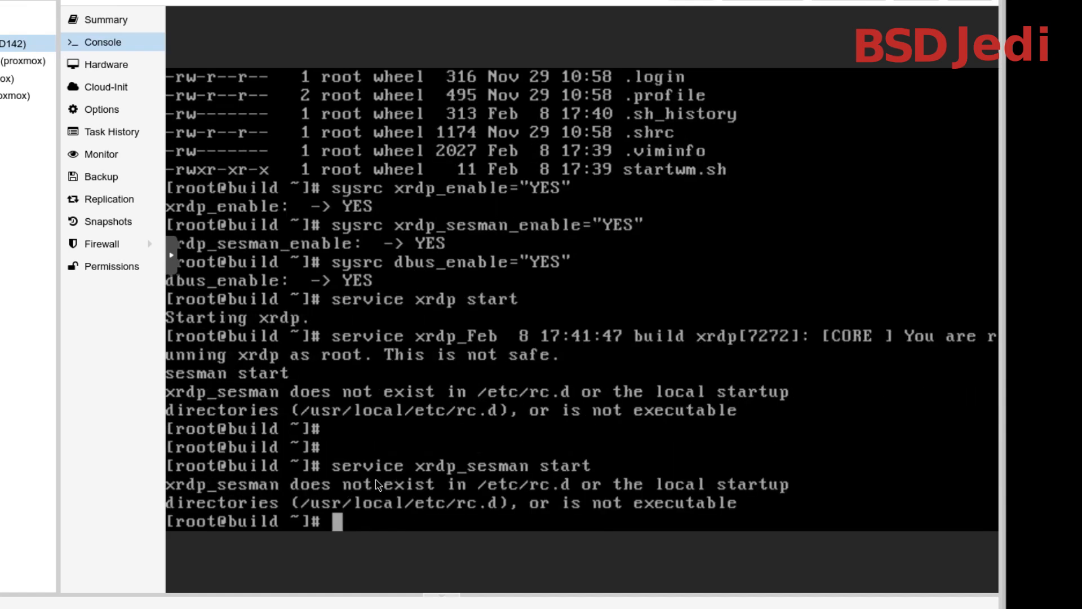
Correct the service name to xrdp-sesman and start the xrdp session manager with it
{"action": "key", "text": "Up"}
{"action": "key", "text": "Left"}
{"action": "key", "text": "Left"}
{"action": "key", "text": "Left"}
{"action": "key", "text": "Left"}
{"action": "key", "text": "Left"}
{"action": "key", "text": "Left"}
{"action": "key", "text": "Left"}
{"action": "key", "text": "Left"}
{"action": "key", "text": "Left"}
{"action": "key", "text": "Left"}
{"action": "key", "text": "Left"}
{"action": "key", "text": "Left"}
{"action": "key", "text": "Left"}
{"action": "key", "text": "Left"}
{"action": "key", "text": "Right"}
{"action": "key", "text": "Right"}
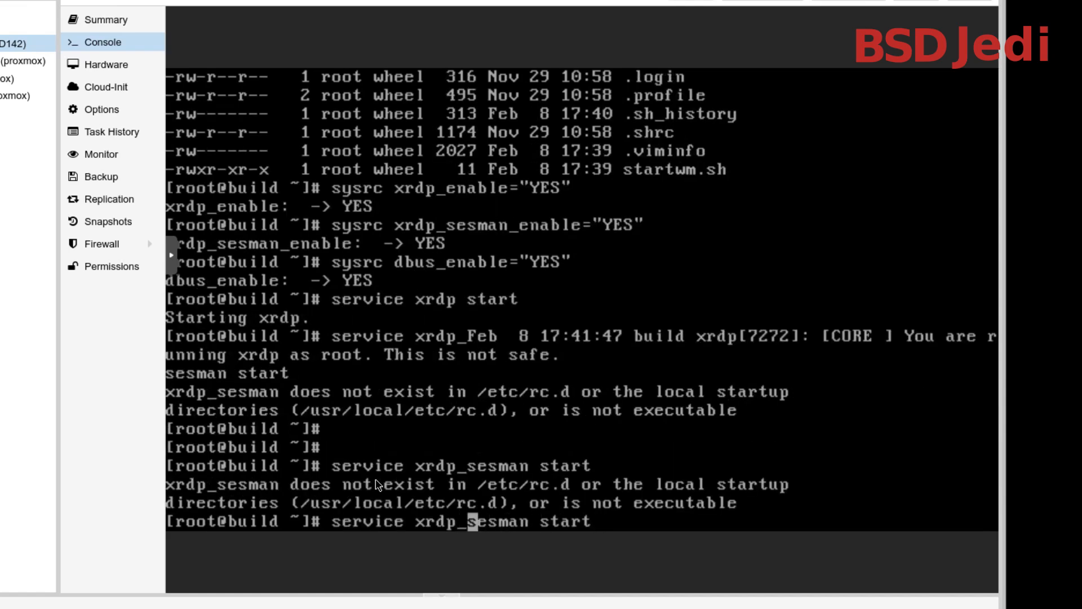
{"action": "key", "text": "BackSpace"}
{"action": "type", "text": "-"}
{"action": "key", "text": "Return"}
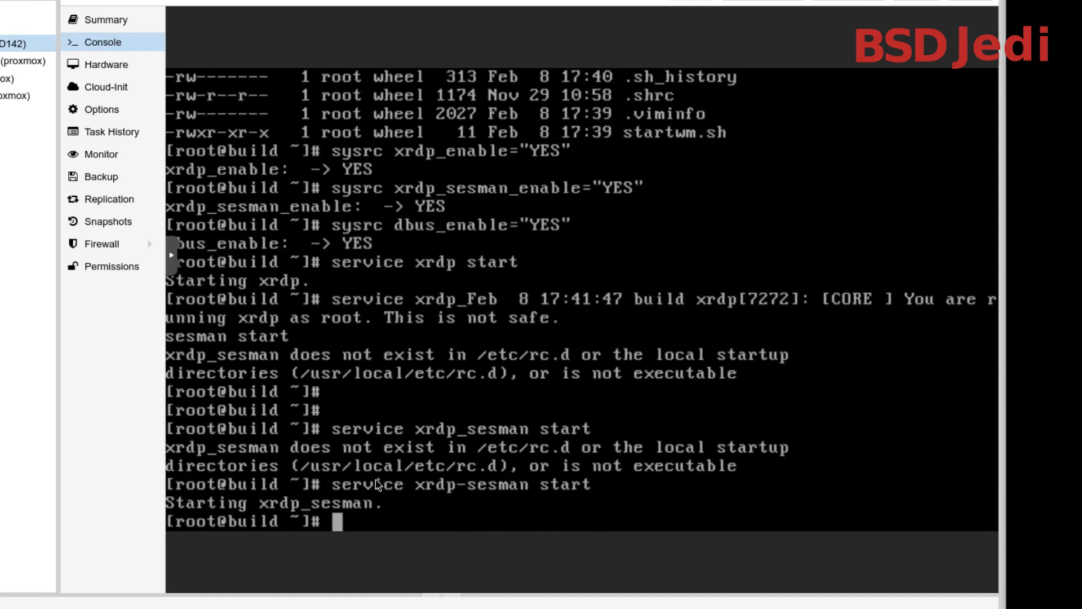
Start the D-Bus service with service dbus start
{"action": "type", "text": "servic"}
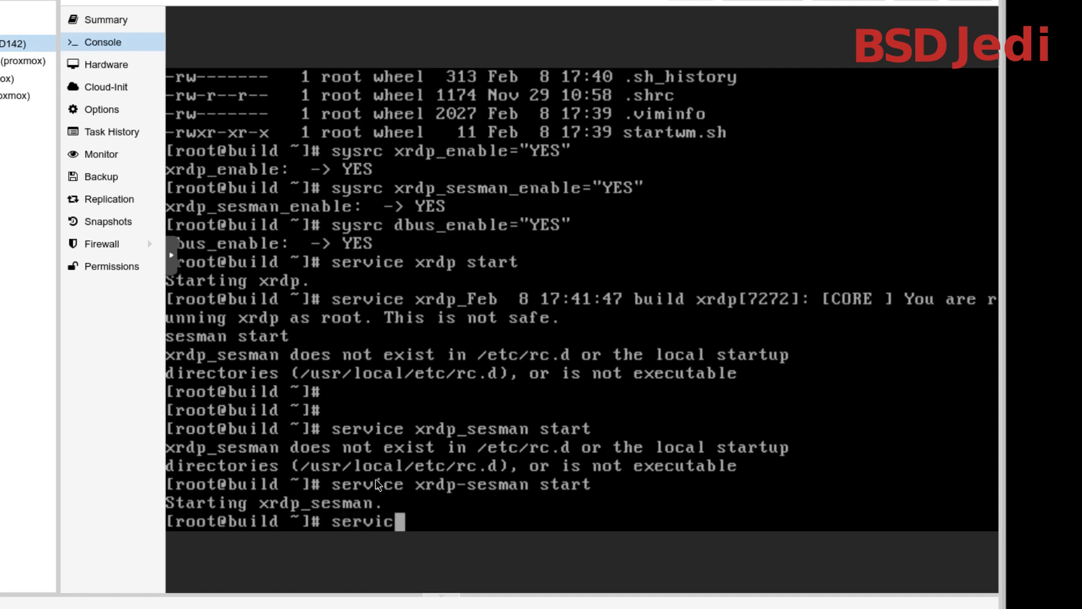
{"action": "type", "text": "e dbus start"}
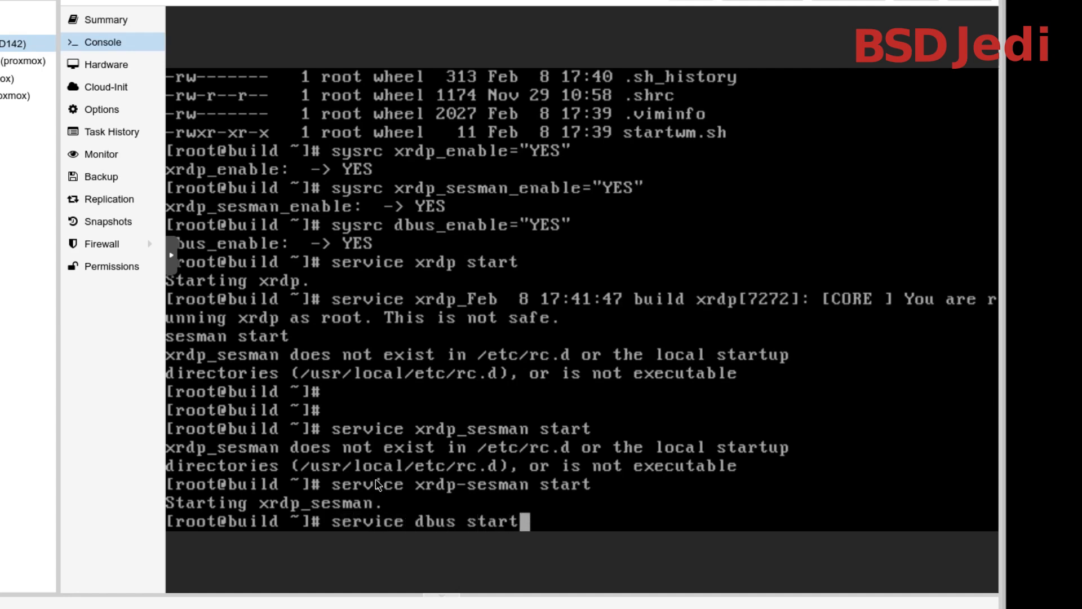
{"action": "key", "text": "Return"}
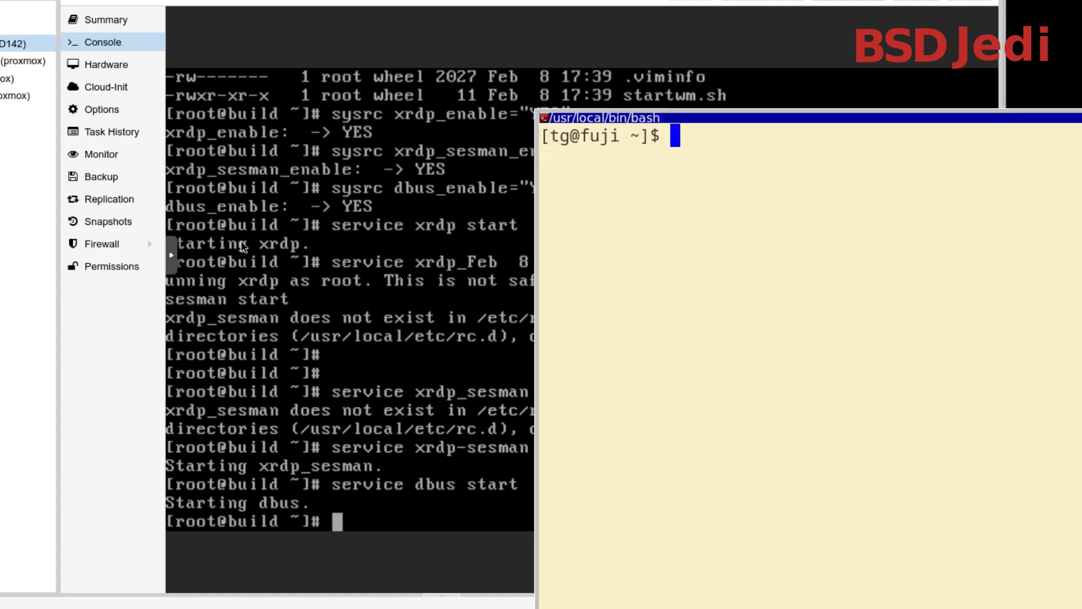
Switch to the local terminal and search the packages for remmina, highlighting the full version's entry
{"action": "left_click_drag", "start_coordinate": [712, 117], "coordinate": [210, 0]}
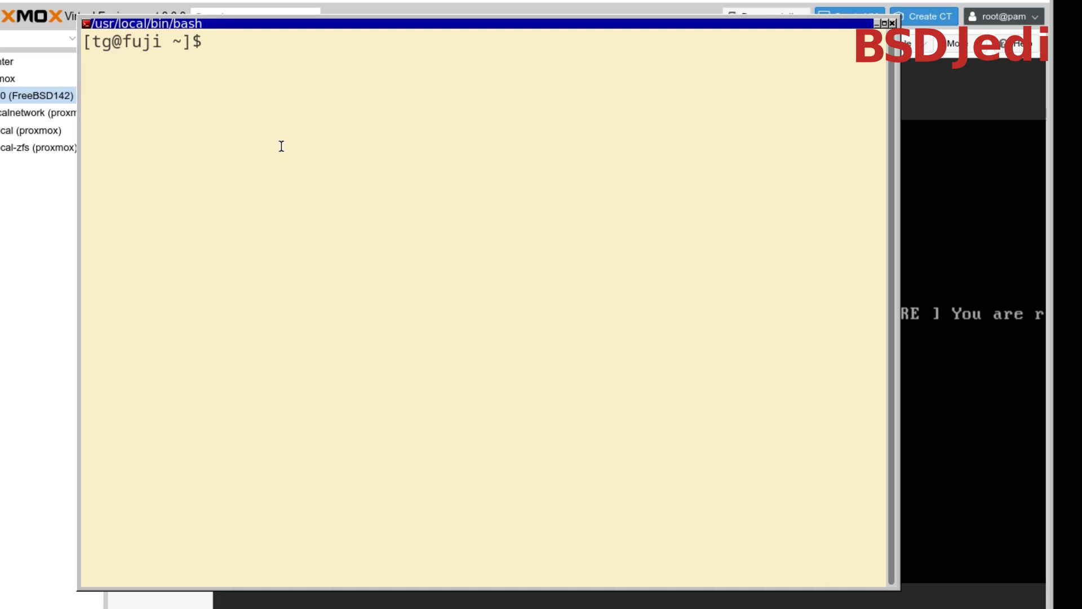
{"action": "type", "text": "pkg search re"}
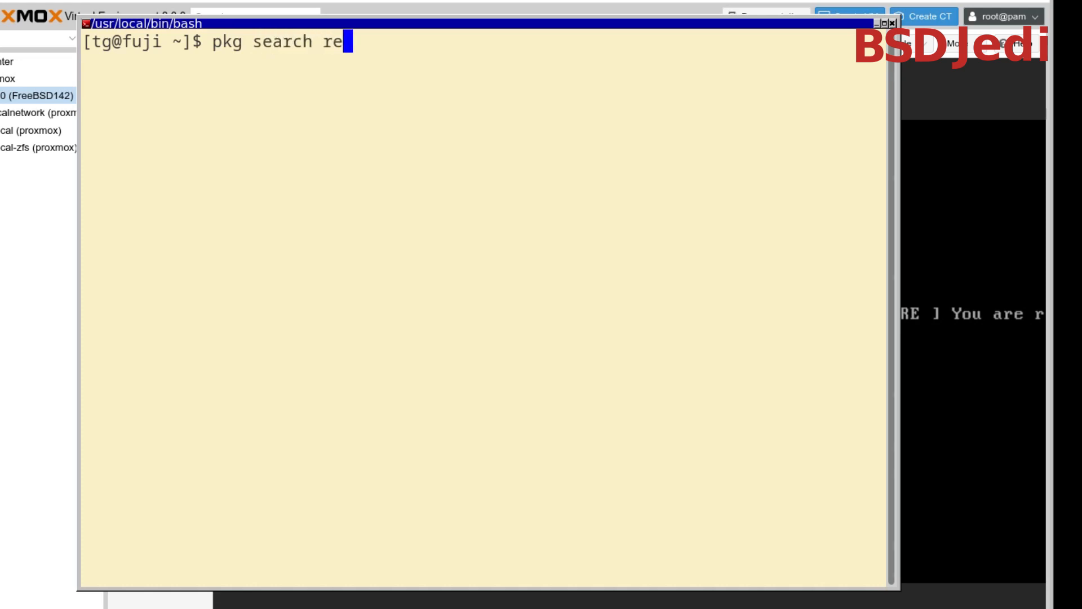
{"action": "type", "text": "mmina"}
{"action": "key", "text": "Return"}
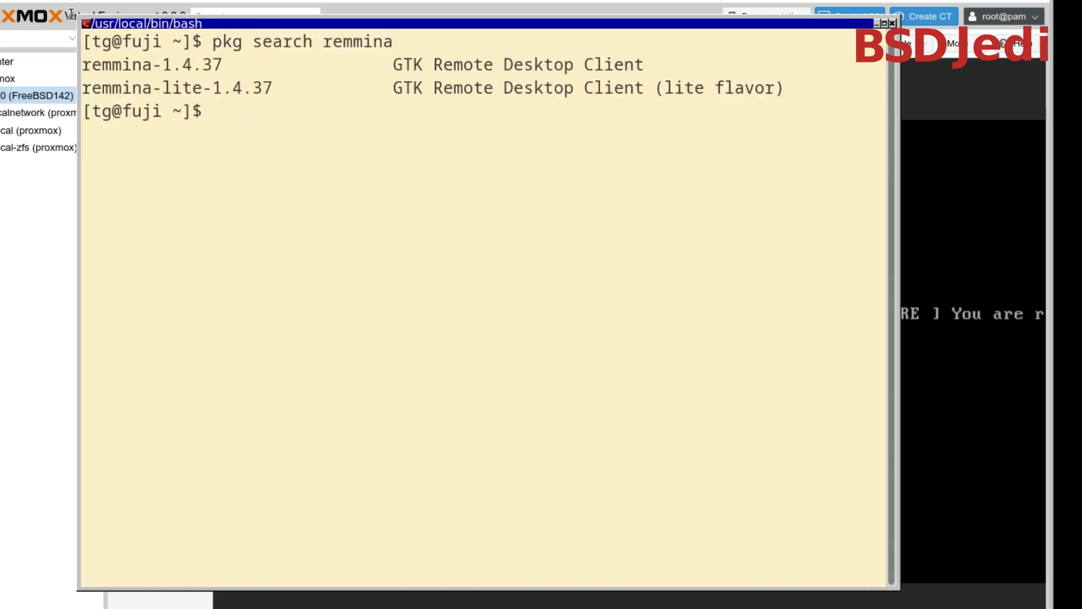
{"action": "left_click_drag", "start_coordinate": [392, 66], "coordinate": [614, 65]}
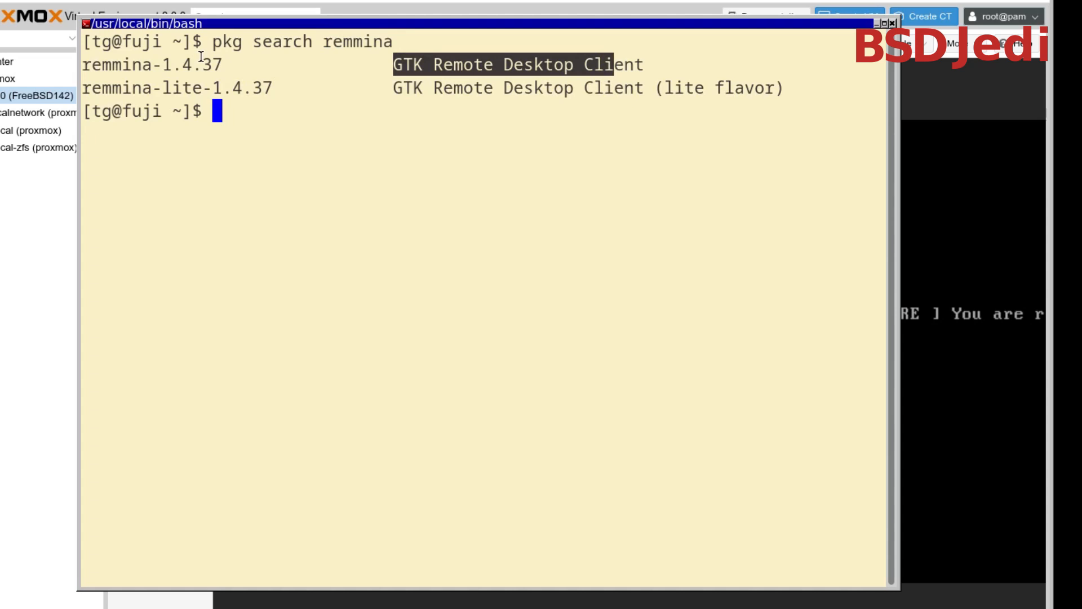
{"action": "double_click", "coordinate": [142, 60]}
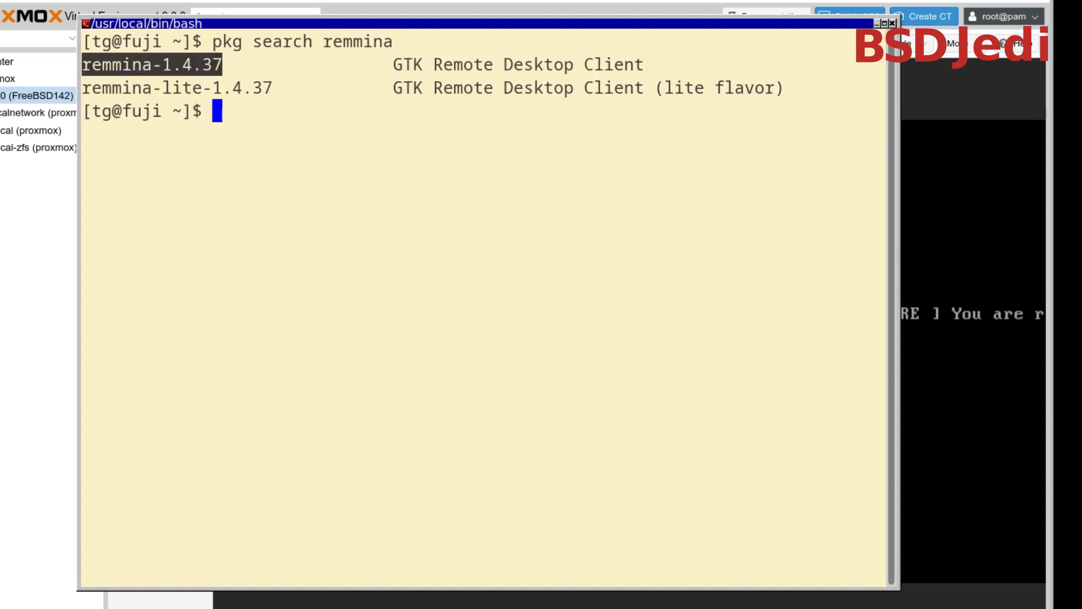
Launch Remmina from the local terminal, minimize the terminal and move the Remmina window over the Proxmox page
{"action": "type", "text": "rem"}
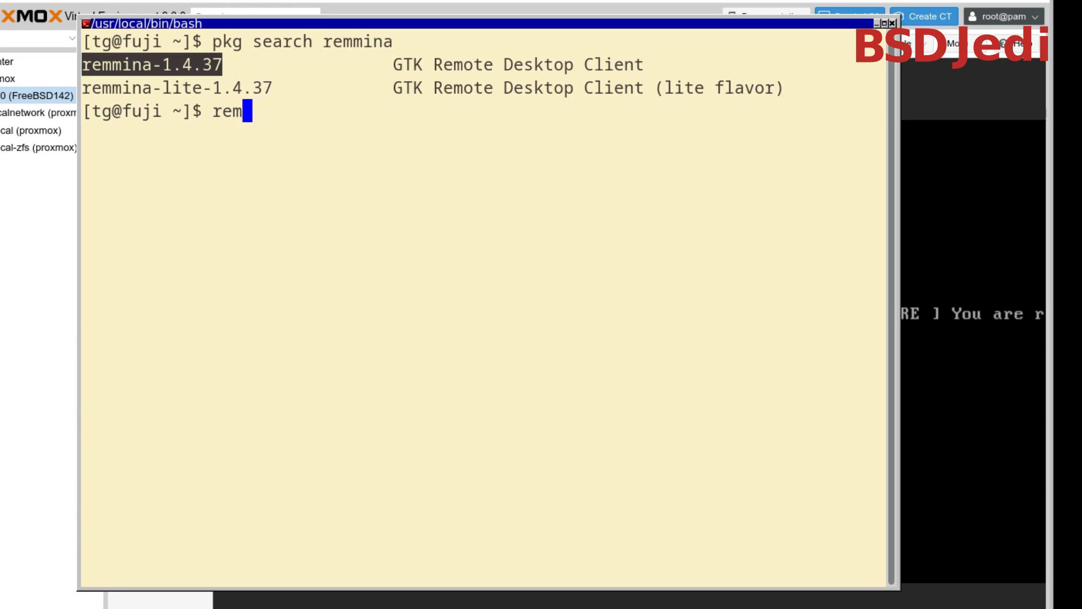
{"action": "type", "text": "mina"}
{"action": "key", "text": "Return"}
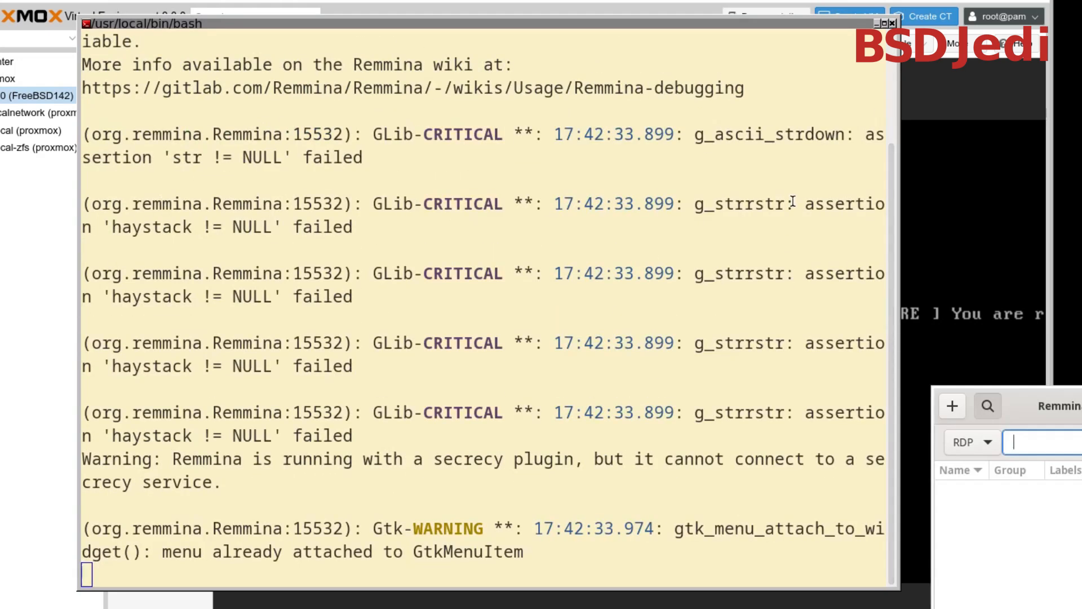
{"action": "left_click", "coordinate": [878, 23]}
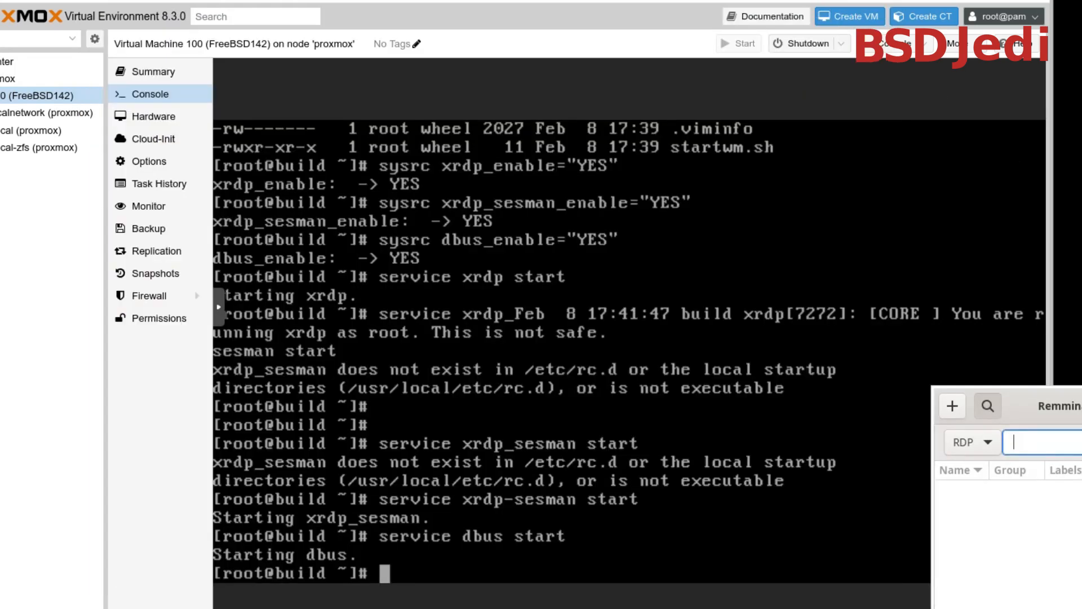
{"action": "left_click_drag", "start_coordinate": [1059, 406], "coordinate": [197, 77]}
{"action": "right_click", "coordinate": [80, 86]}
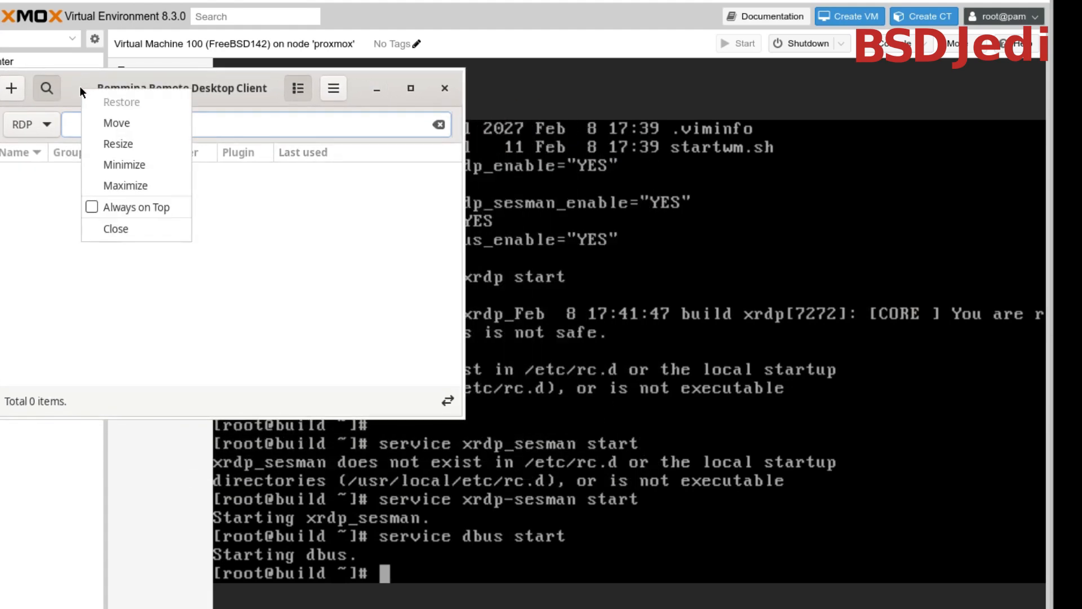
{"action": "key", "text": "Escape"}
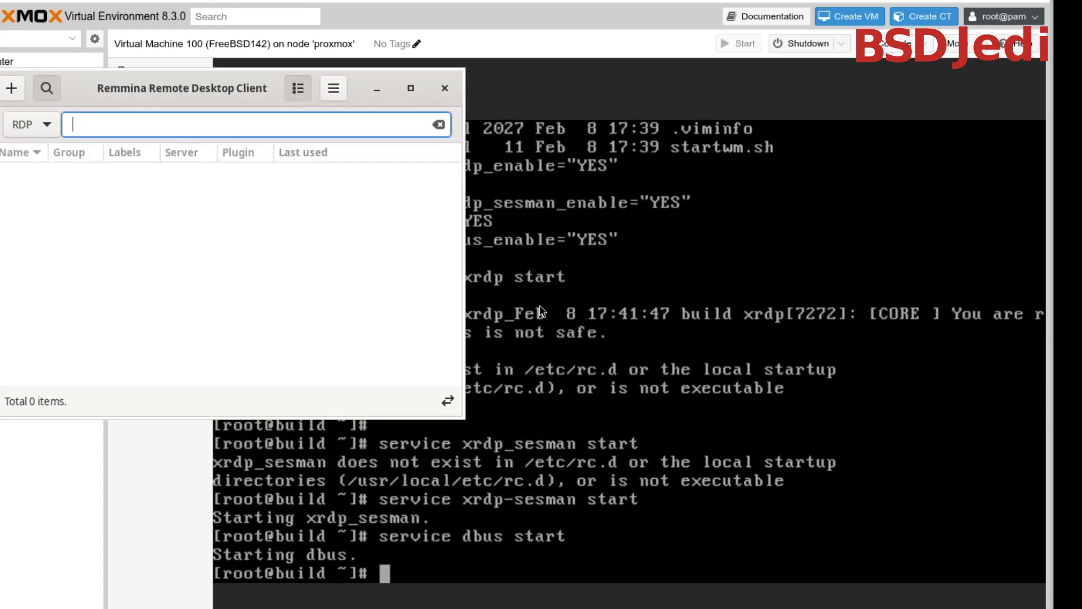
Run ifconfig in the virtual machine's console and move the Remmina window aside to read the network address
{"action": "left_click", "coordinate": [741, 532]}
{"action": "type", "text": "ifconfig"}
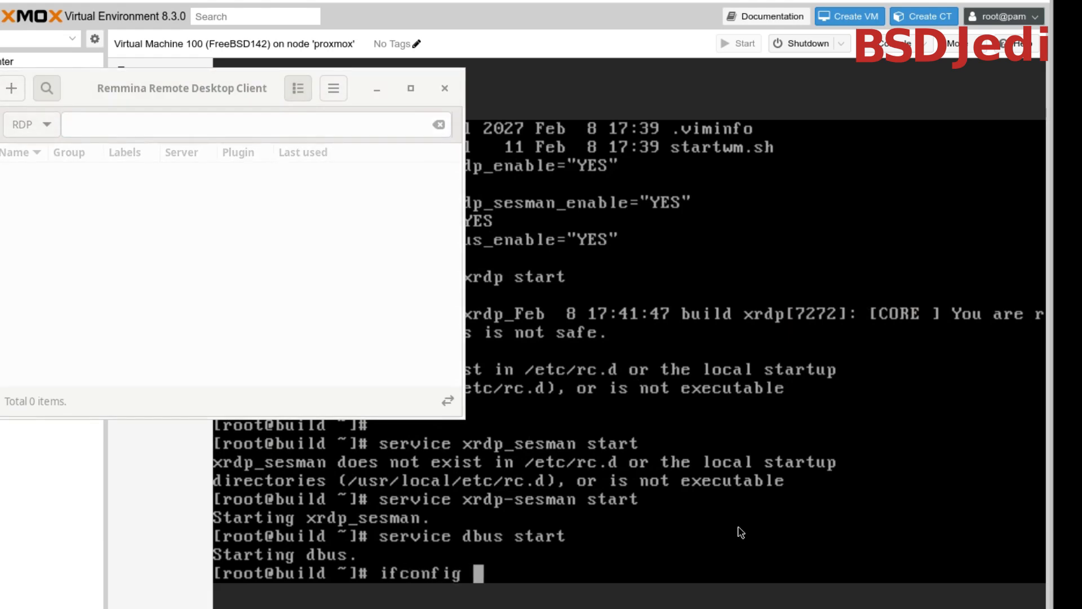
{"action": "key", "text": "Return"}
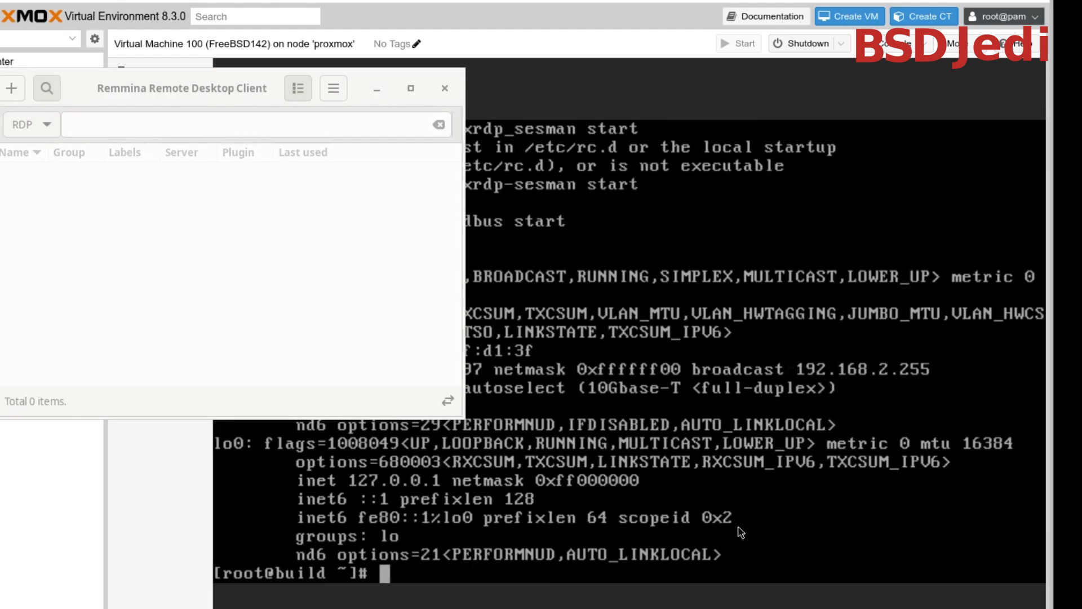
{"action": "left_click_drag", "start_coordinate": [140, 85], "coordinate": [767, 0]}
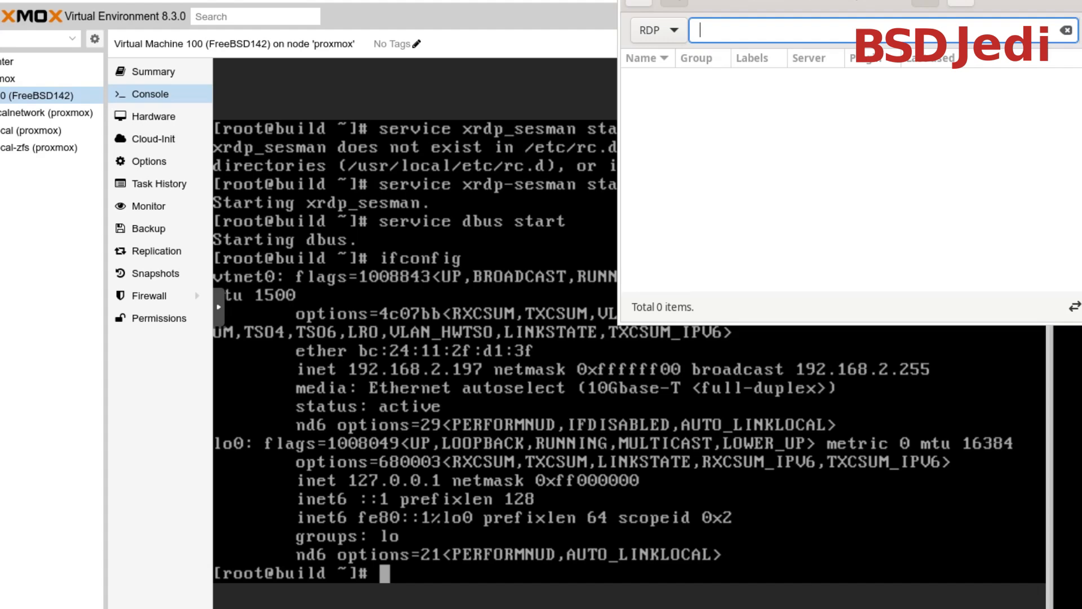
Suspend the remmina job in the local terminal and resume it in the background with bg
{"action": "key", "text": "alt+Tab"}
{"action": "key", "text": "ctrl+z"}
{"action": "type", "text": "bg"}
{"action": "key", "text": "Return"}
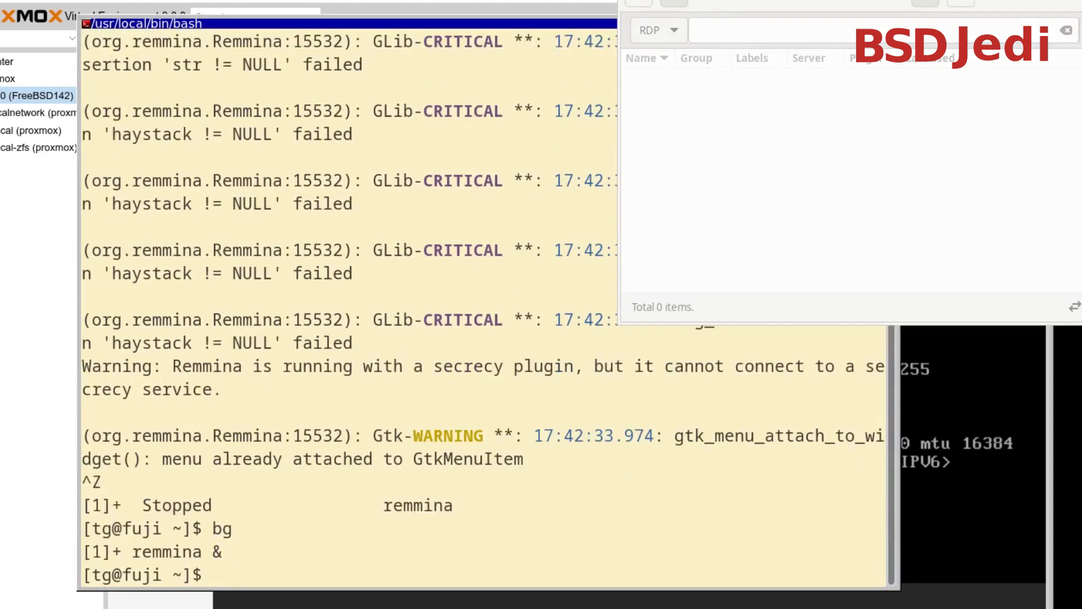
Ping the virtual machine at 192.168.2.197 from the local terminal, stopping after a couple of replies
{"action": "type", "text": "ping 192.168."}
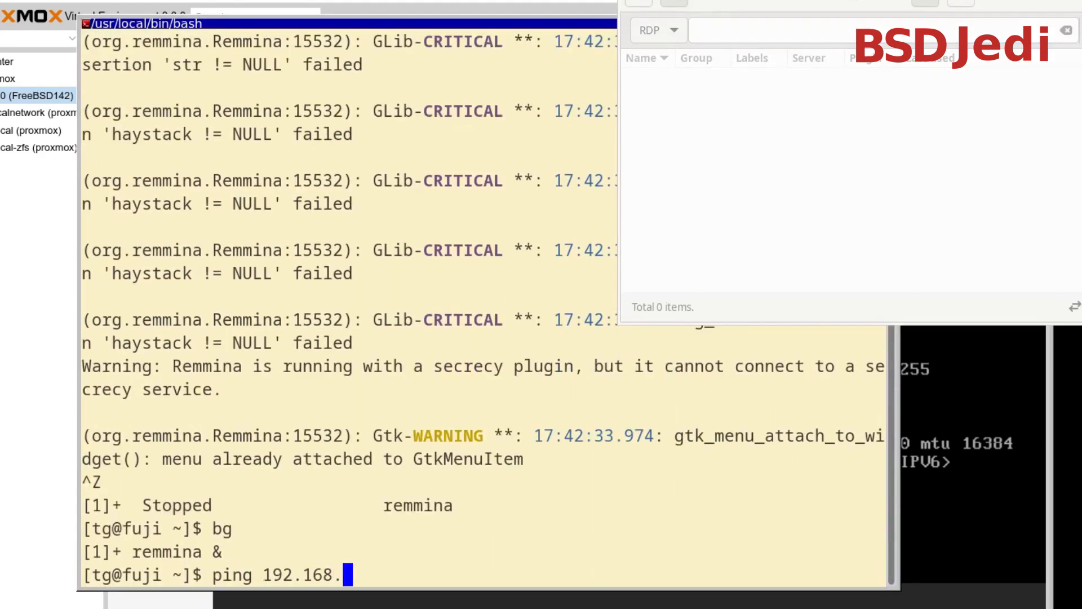
{"action": "type", "text": "2.197"}
{"action": "key", "text": "Return"}
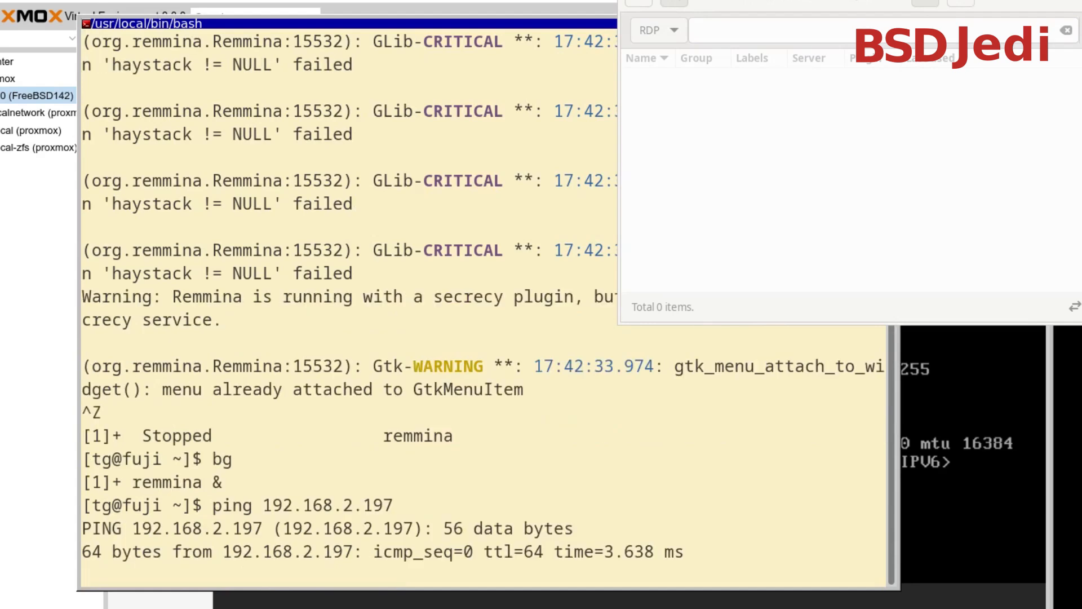
{"action": "key", "text": "ctrl+c"}
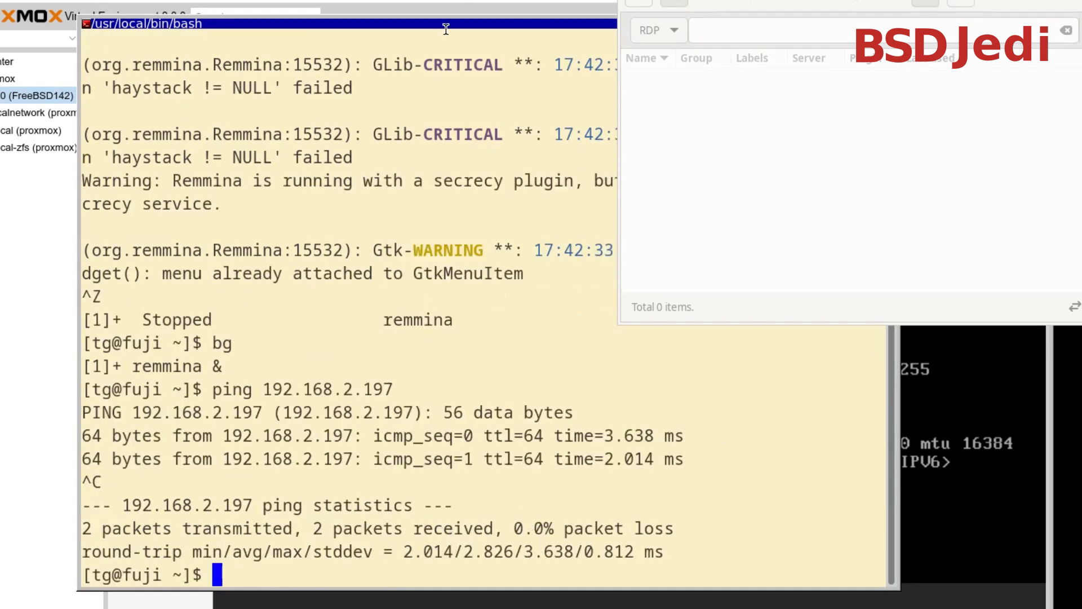
Minimize the local terminal, bring the Remmina window into view and set its quick-connect protocol to VNC
{"action": "left_click_drag", "start_coordinate": [753, 2], "coordinate": [897, 97]}
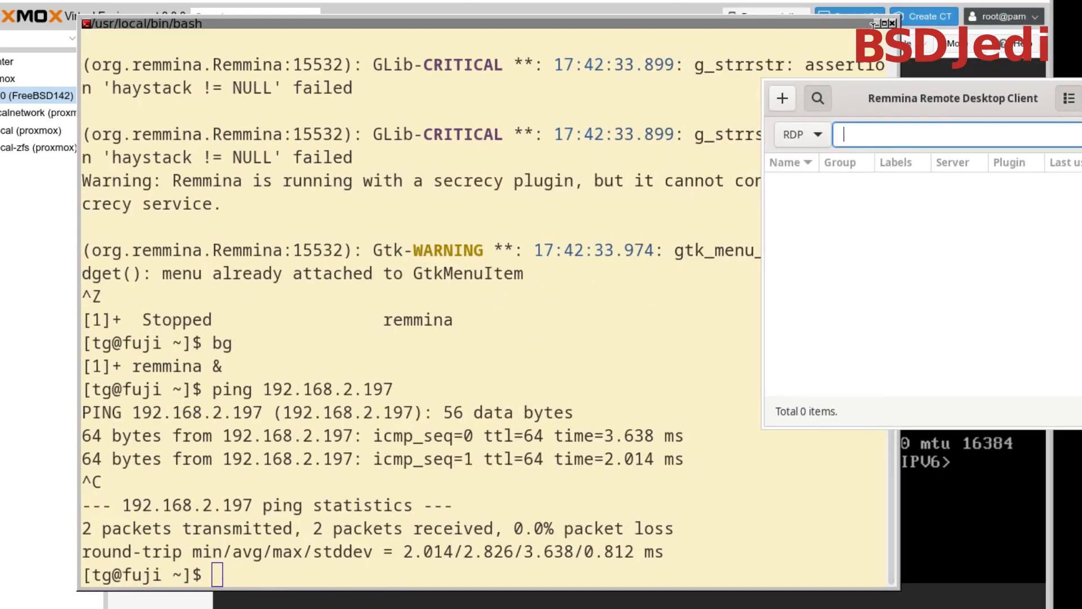
{"action": "left_click", "coordinate": [875, 23]}
{"action": "left_click_drag", "start_coordinate": [832, 127], "coordinate": [347, 109]}
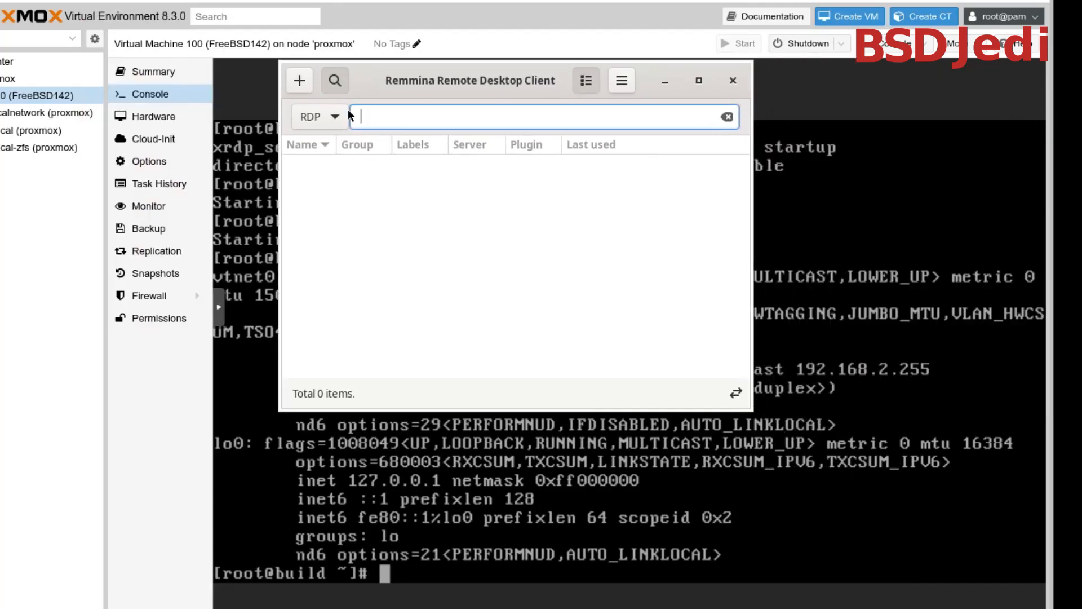
{"action": "left_click", "coordinate": [340, 120]}
{"action": "left_click", "coordinate": [327, 143]}
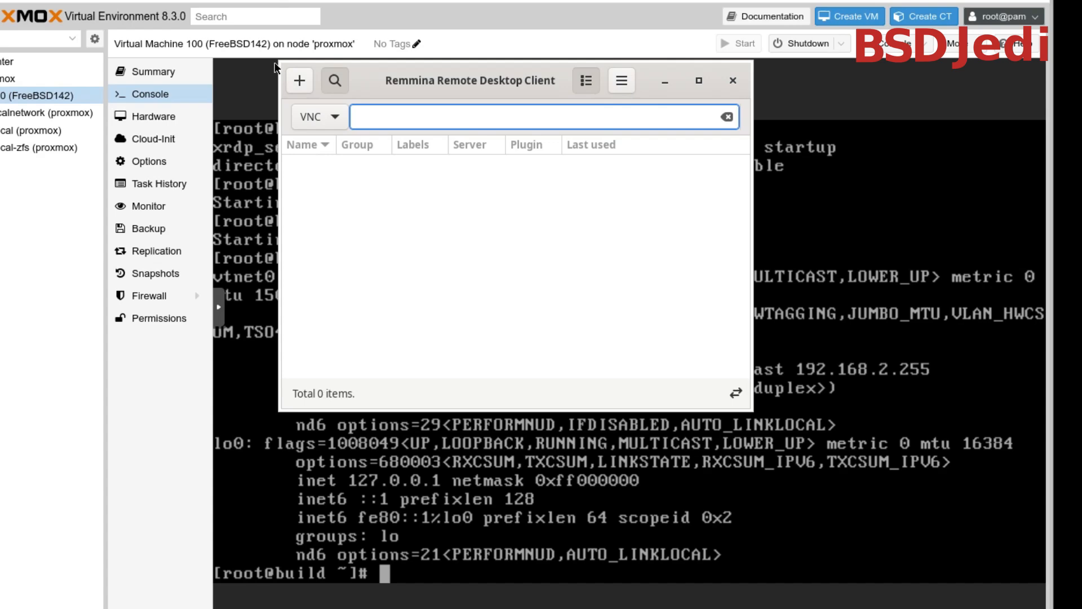
Create a new Remmina connection profile and name it "FreeBSD 14.2 (proxmox)"
{"action": "left_click", "coordinate": [300, 80]}
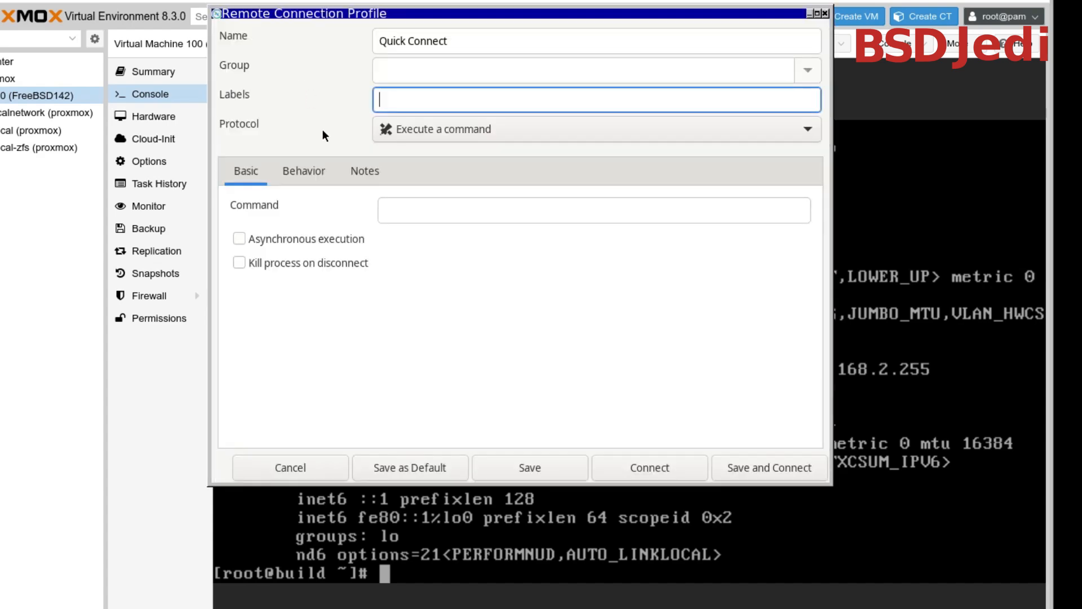
{"action": "triple_click", "coordinate": [451, 49]}
{"action": "type", "text": "F"}
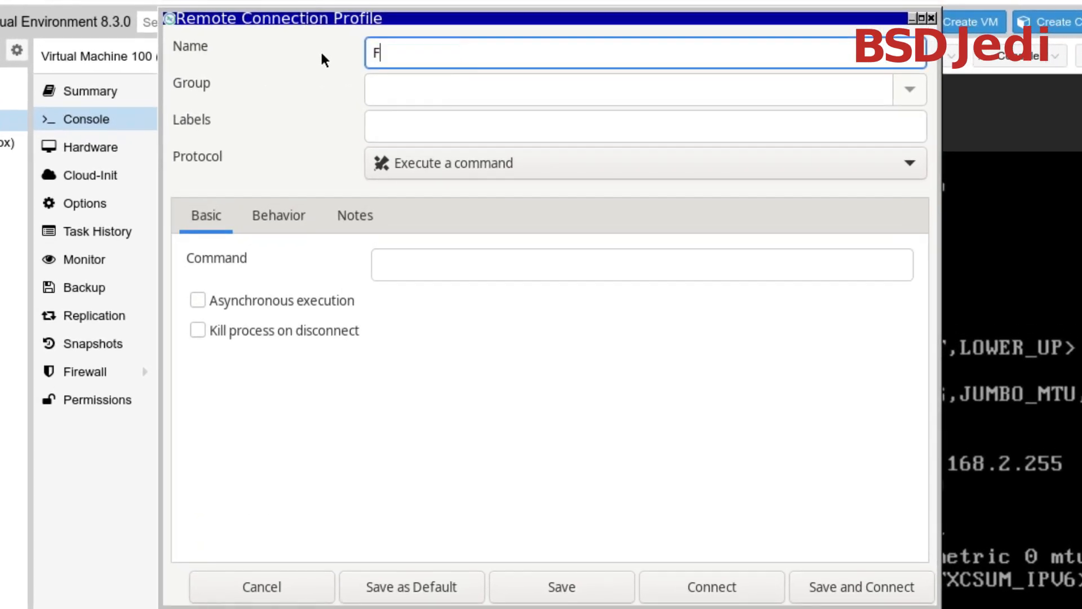
{"action": "type", "text": "reeBSD 14.2"}
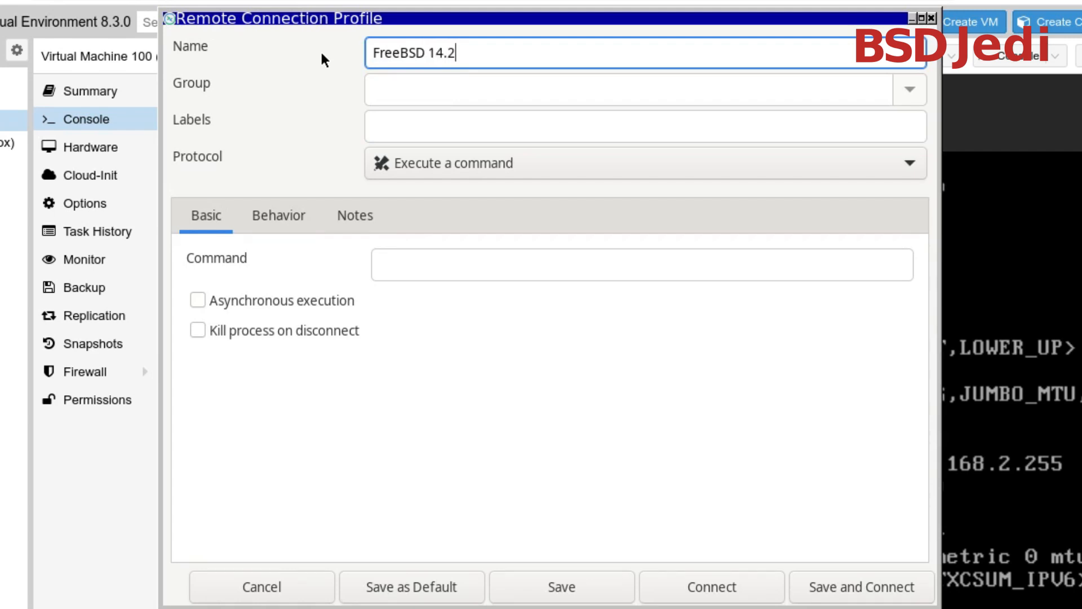
{"action": "type", "text": " (proxmox)"}
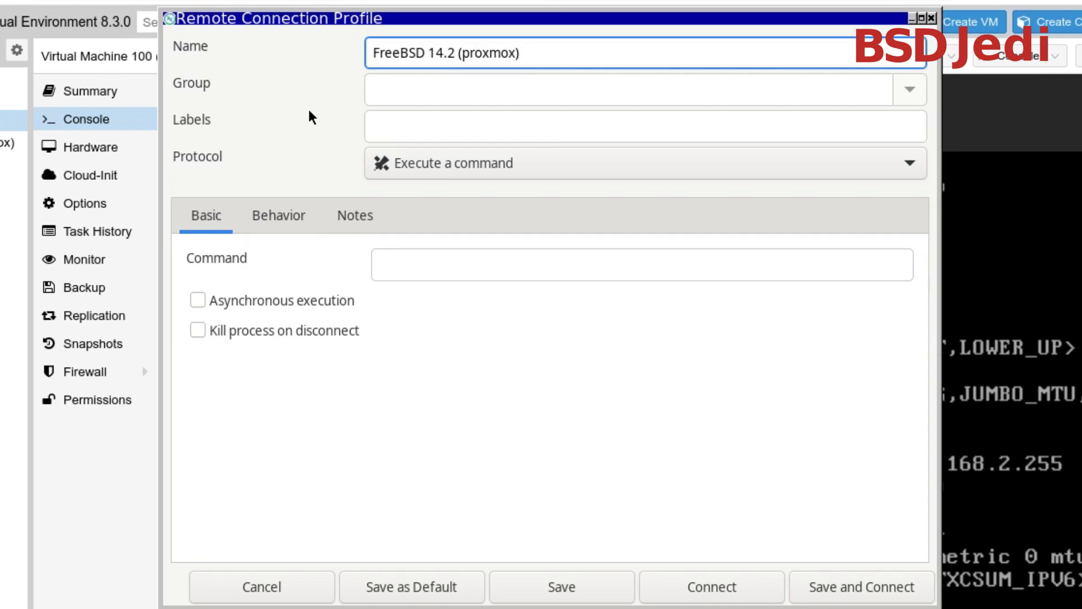
Set the profile's protocol to Remmina VNC Plugin and enter 192.168.2.197 as its server
{"action": "left_click", "coordinate": [439, 168]}
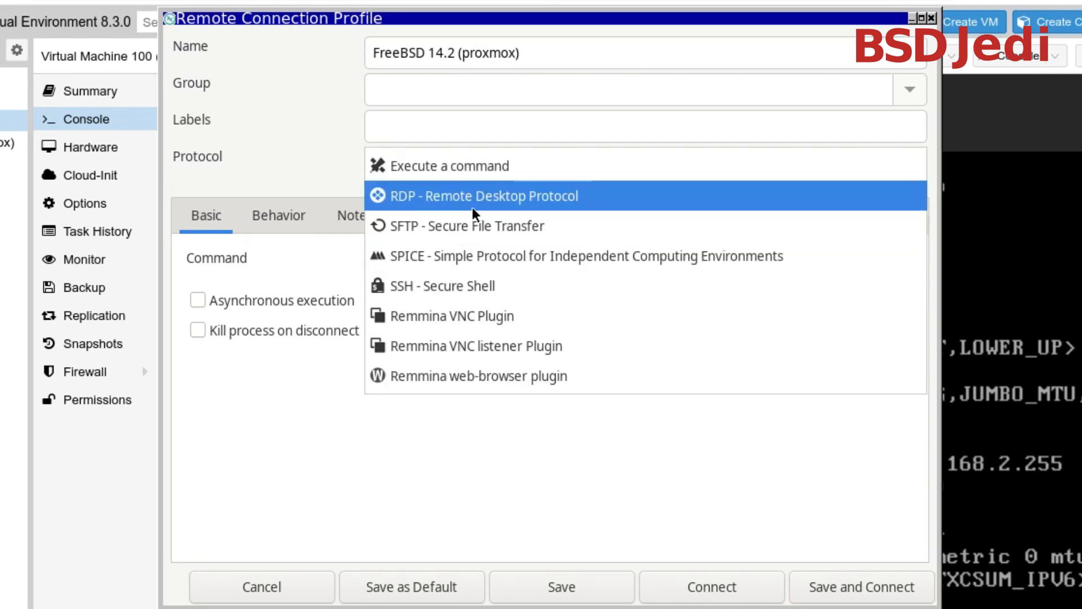
{"action": "left_click", "coordinate": [507, 324]}
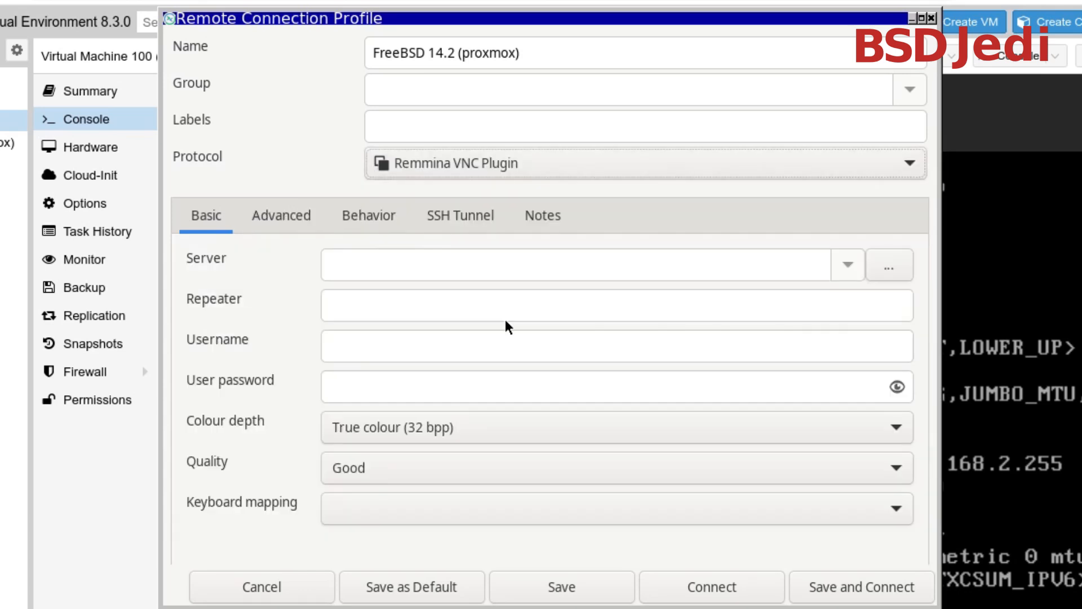
{"action": "left_click", "coordinate": [615, 270]}
{"action": "type", "text": "1"}
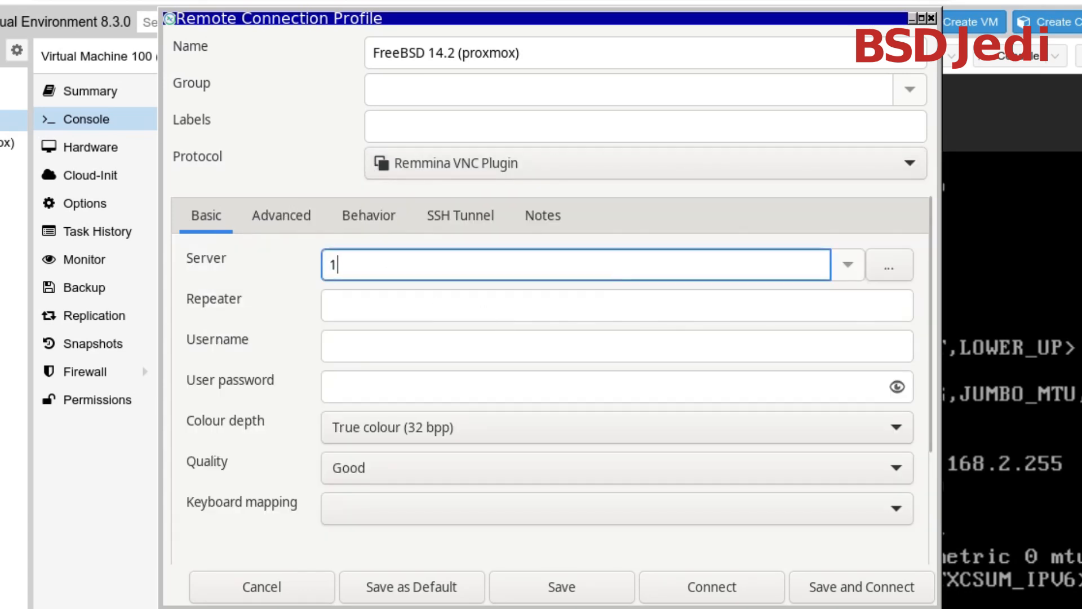
{"action": "type", "text": "92.168."}
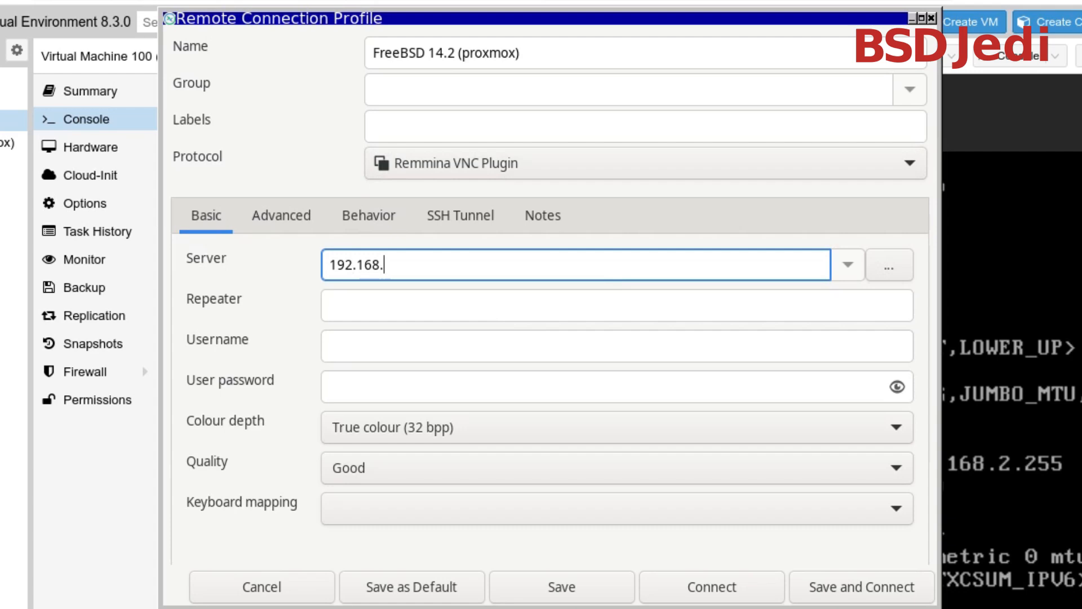
{"action": "type", "text": "2.197"}
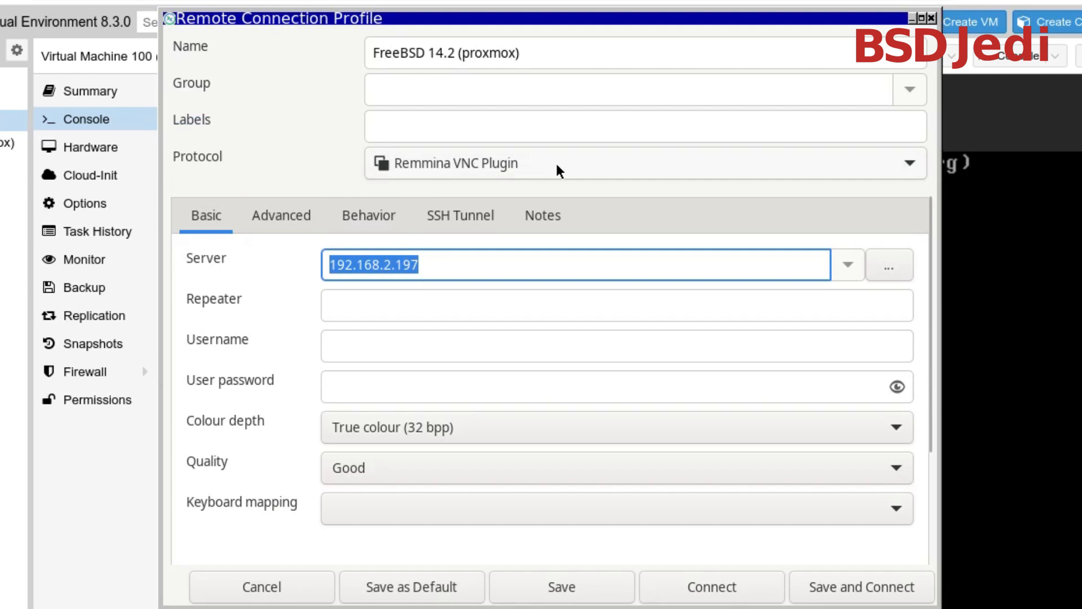
Switch the connection profile's protocol to RDP - Remote Desktop Protocol
{"action": "left_click", "coordinate": [461, 169]}
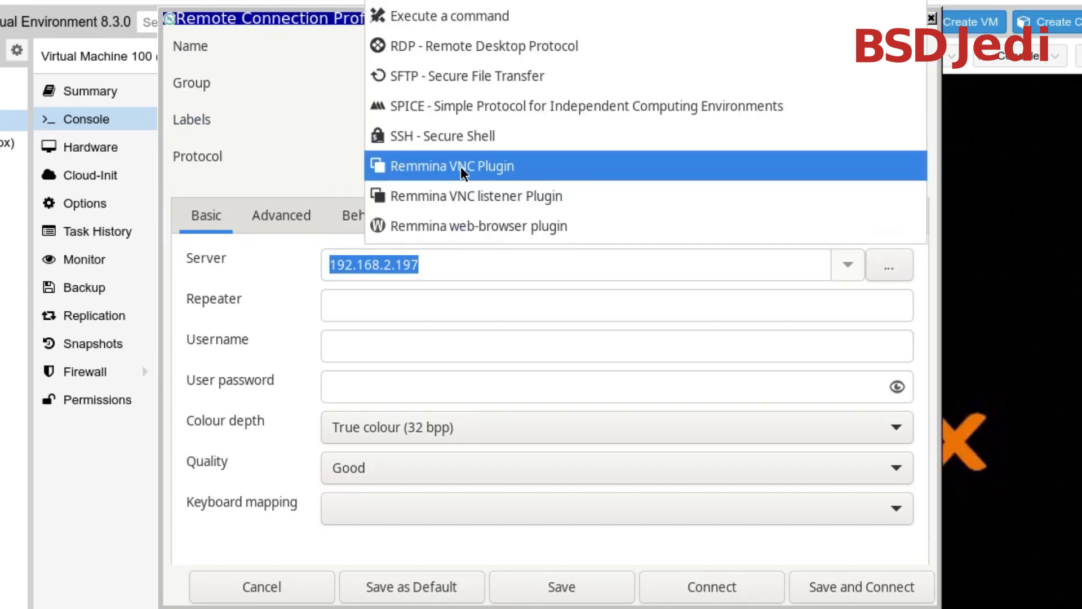
{"action": "left_click", "coordinate": [461, 49]}
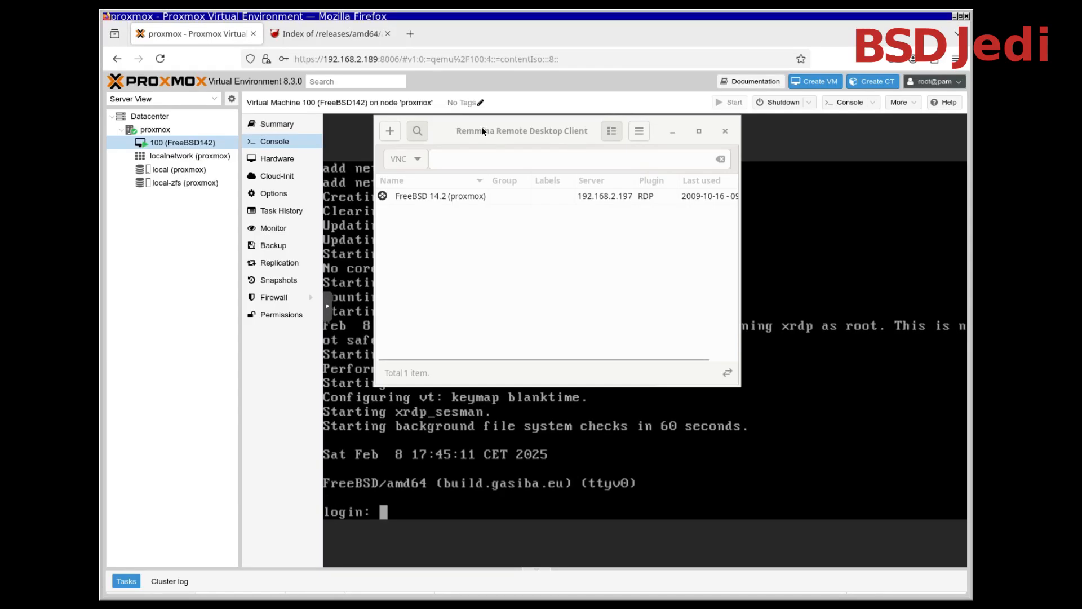
Open the saved FreeBSD 14.2 (proxmox) connection, enlarge its window and accept the server's certificate
{"action": "left_click_drag", "start_coordinate": [482, 130], "coordinate": [277, 97]}
{"action": "double_click", "coordinate": [237, 162]}
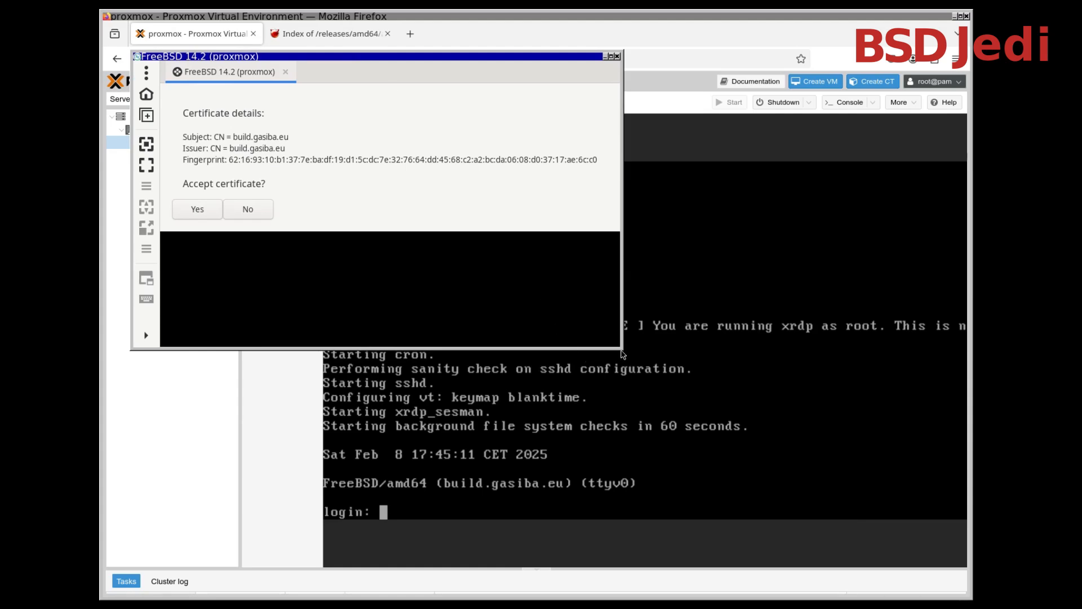
{"action": "left_click_drag", "start_coordinate": [622, 354], "coordinate": [958, 548]}
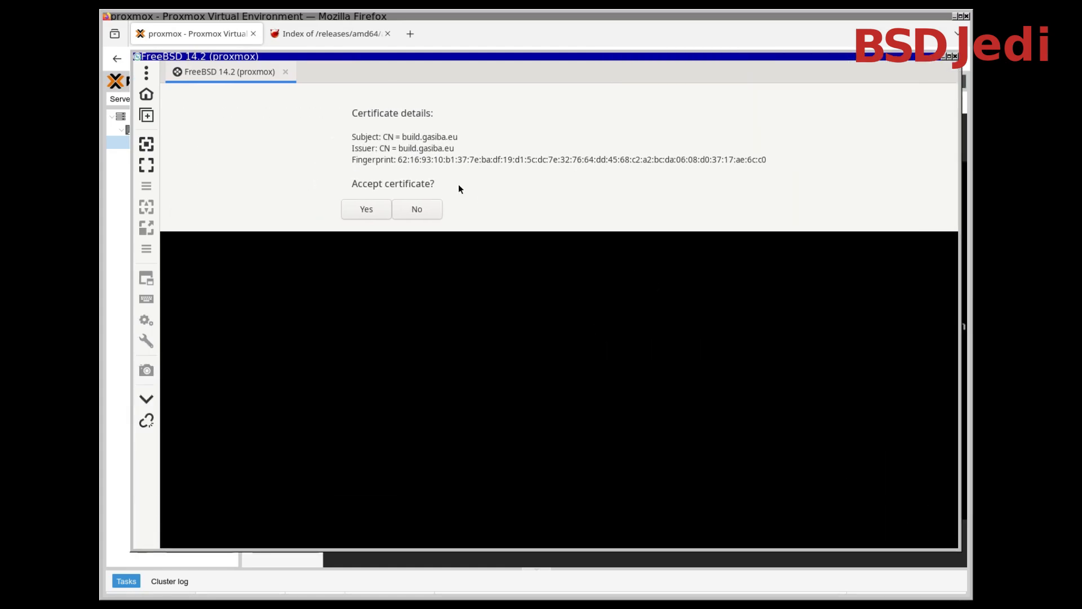
{"action": "left_click", "coordinate": [367, 209]}
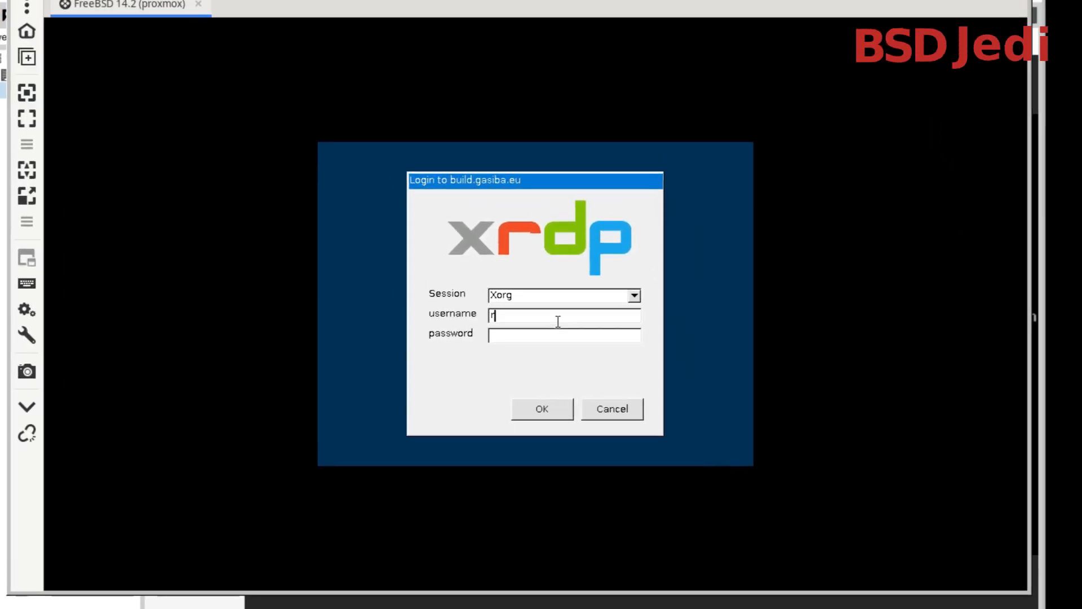
Log in to the xrdp Xorg session as root with the account password and turn on dynamic resolution update
{"action": "type", "text": "oot"}
{"action": "key", "text": "Tab"}
{"action": "type", "text": "****"}
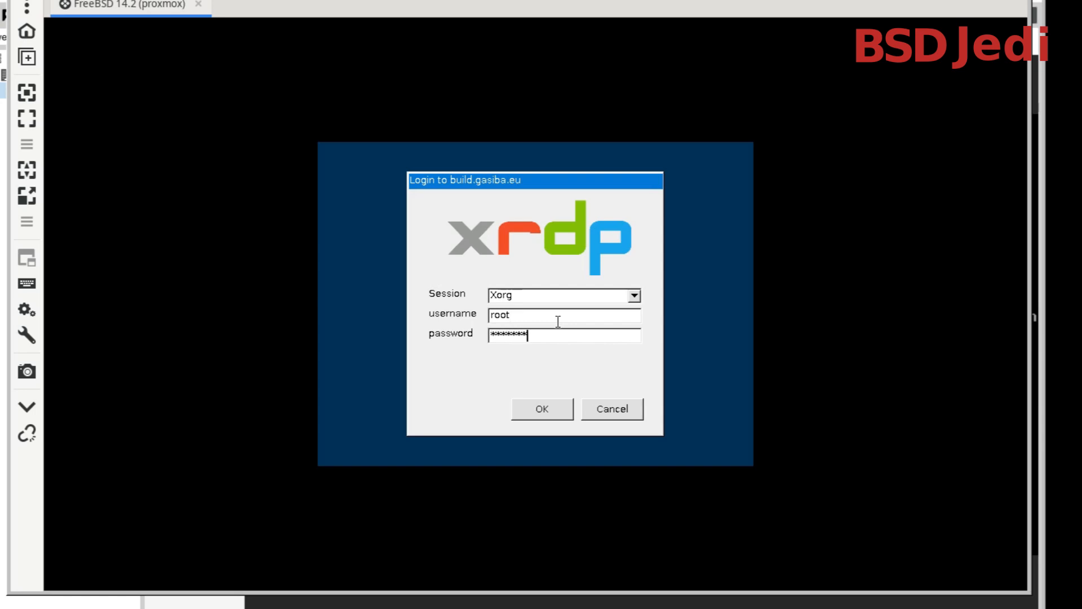
{"action": "key", "text": "Return"}
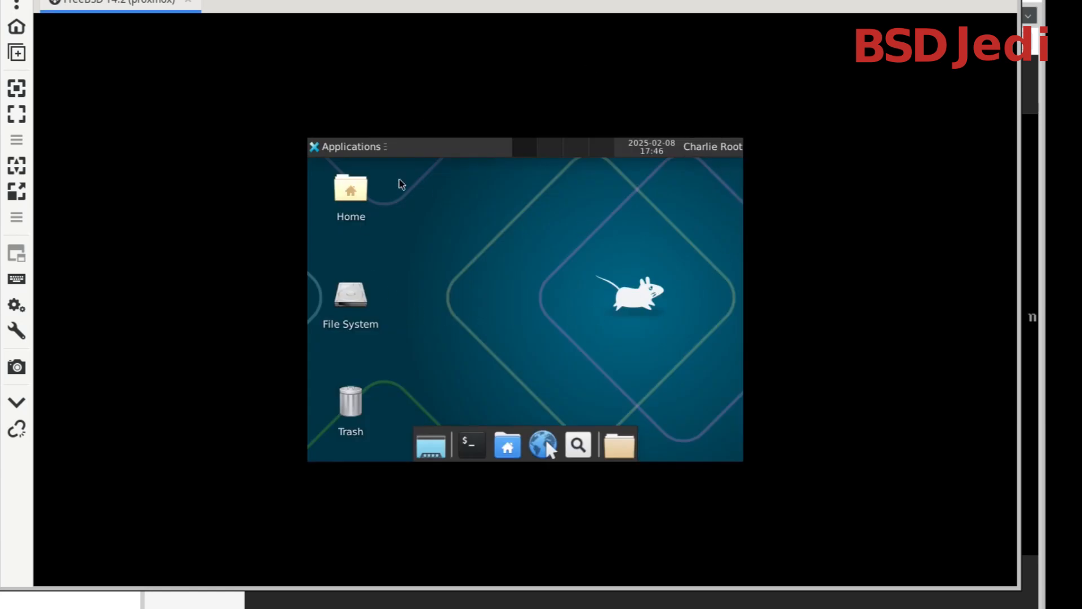
{"action": "left_click", "coordinate": [17, 167]}
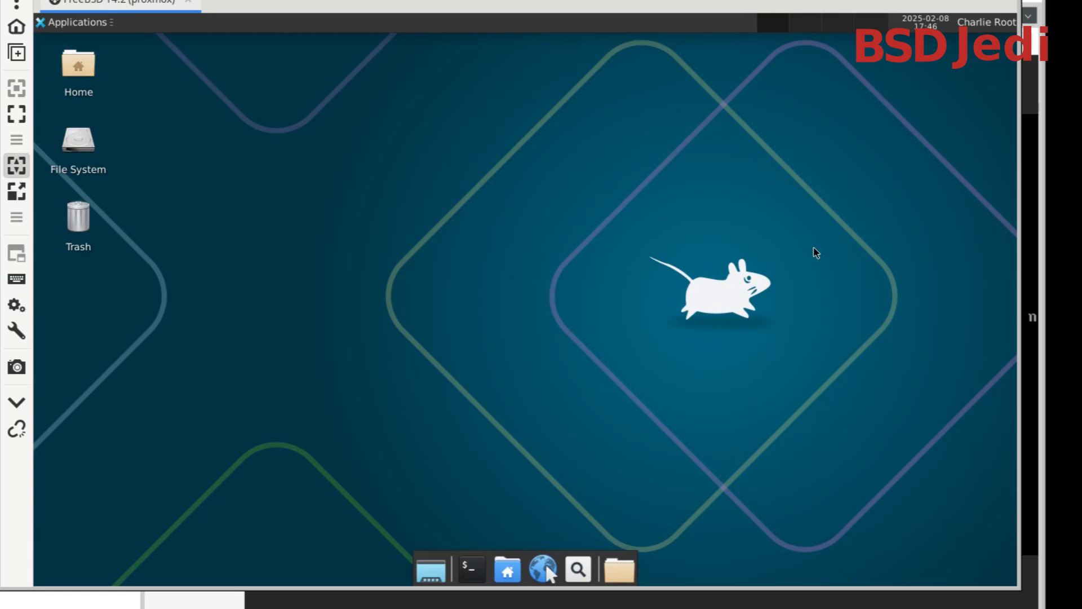
Open a terminal on the remote desktop and switch to user tg with su - tg
{"action": "left_click", "coordinate": [470, 569]}
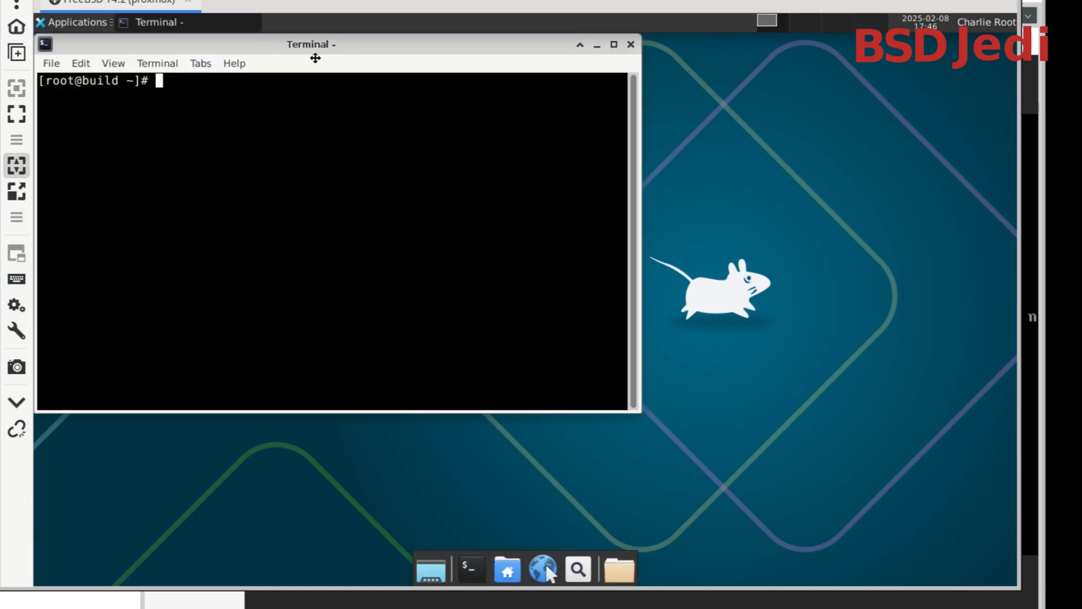
{"action": "left_click_drag", "start_coordinate": [315, 58], "coordinate": [489, 138]}
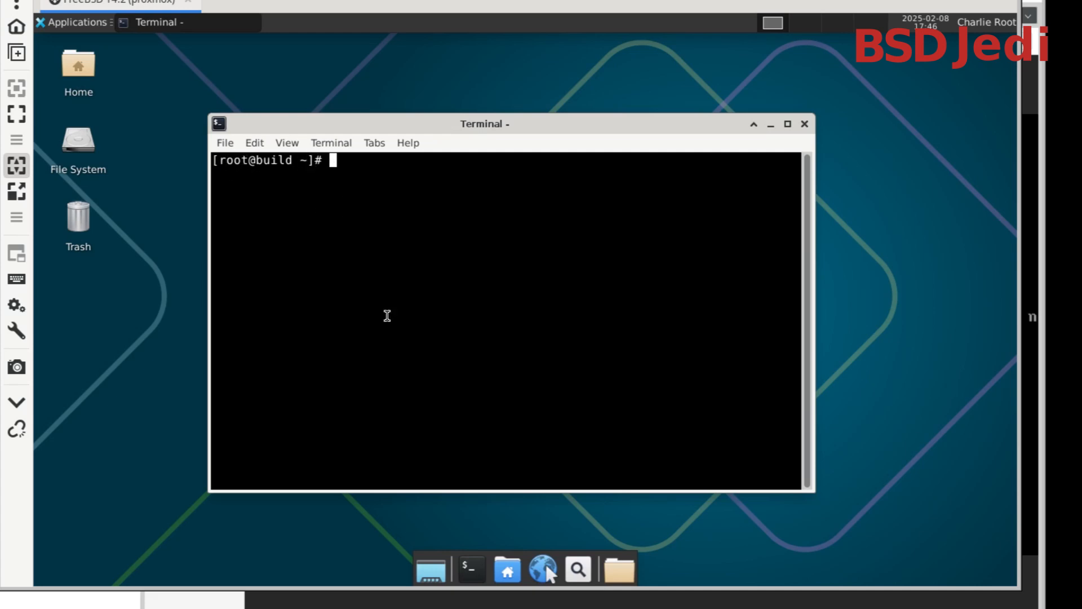
{"action": "type", "text": "su - tg"}
{"action": "key", "text": "Return"}
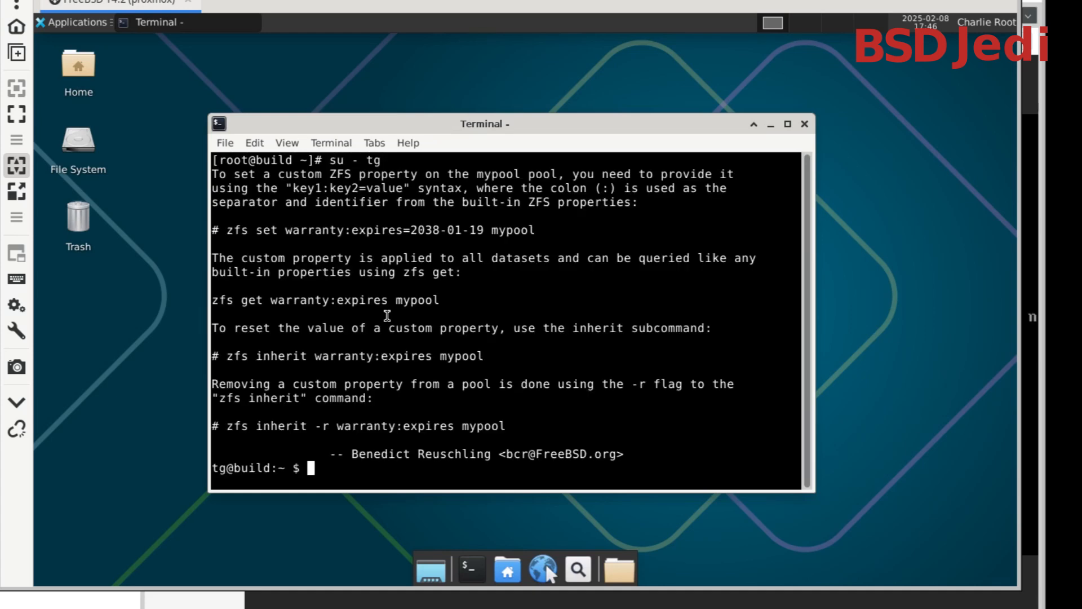
Create startwm.sh in tg's home directory with vim, containing the line startxfce4, and save it
{"action": "type", "text": "vim startwm.sh"}
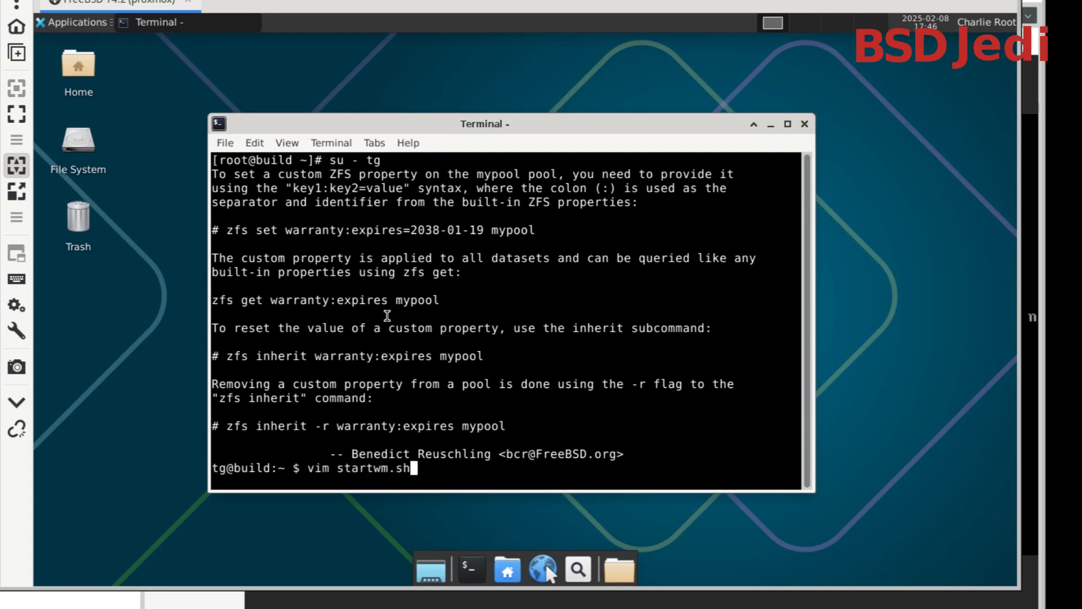
{"action": "key", "text": "Return"}
{"action": "type", "text": "istart"}
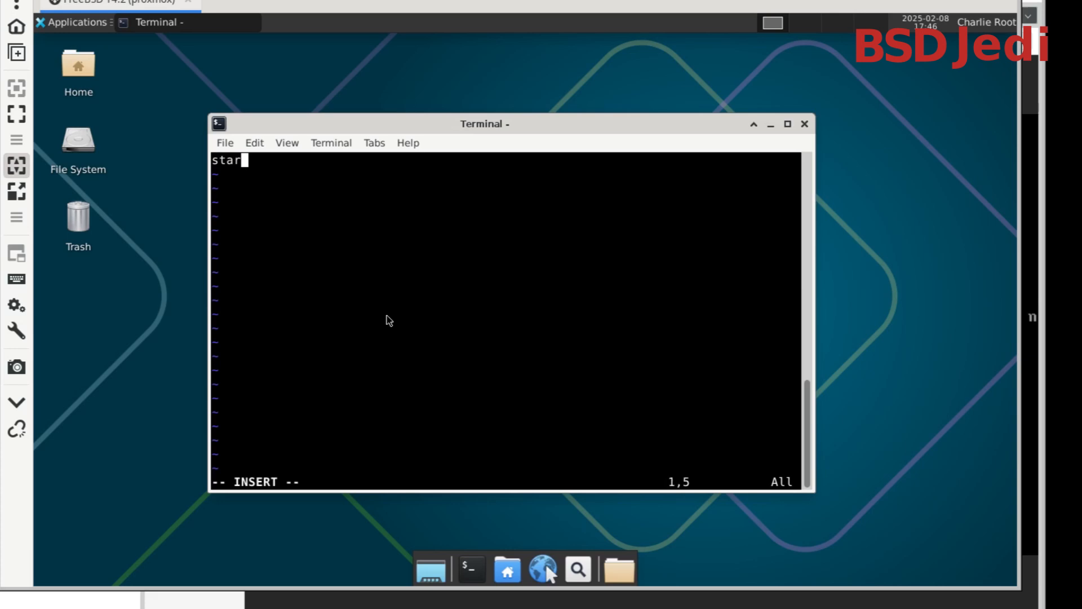
{"action": "type", "text": "xfce4"}
{"action": "key", "text": "Escape"}
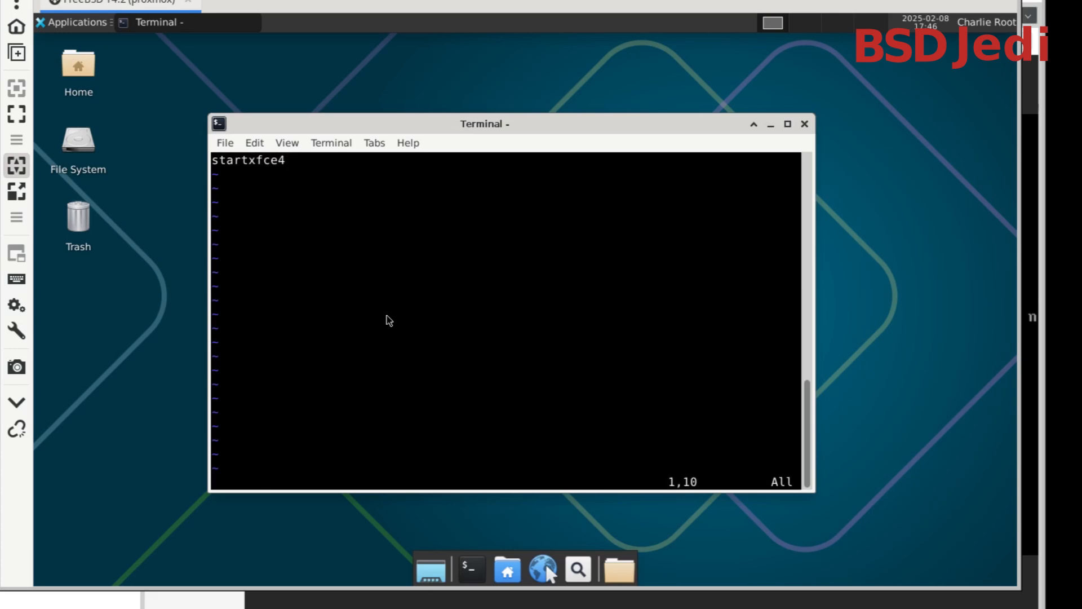
{"action": "type", "text": ":wq"}
{"action": "key", "text": "Return"}
Make startwm.sh executable with chmod +x
{"action": "type", "text": "chmod"}
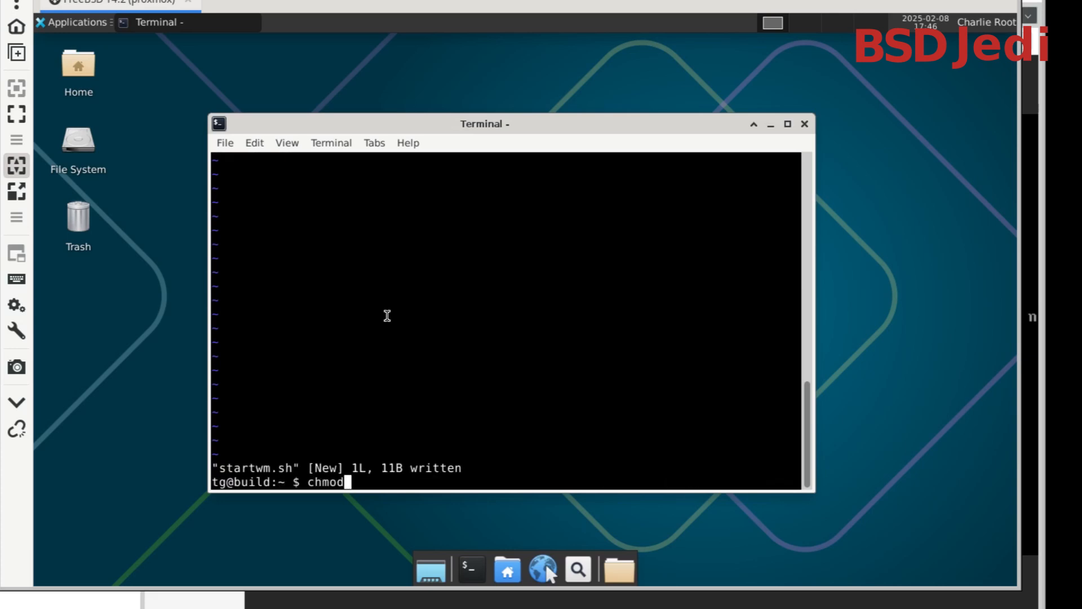
{"action": "type", "text": " +x sta"}
{"action": "key", "text": "Tab"}
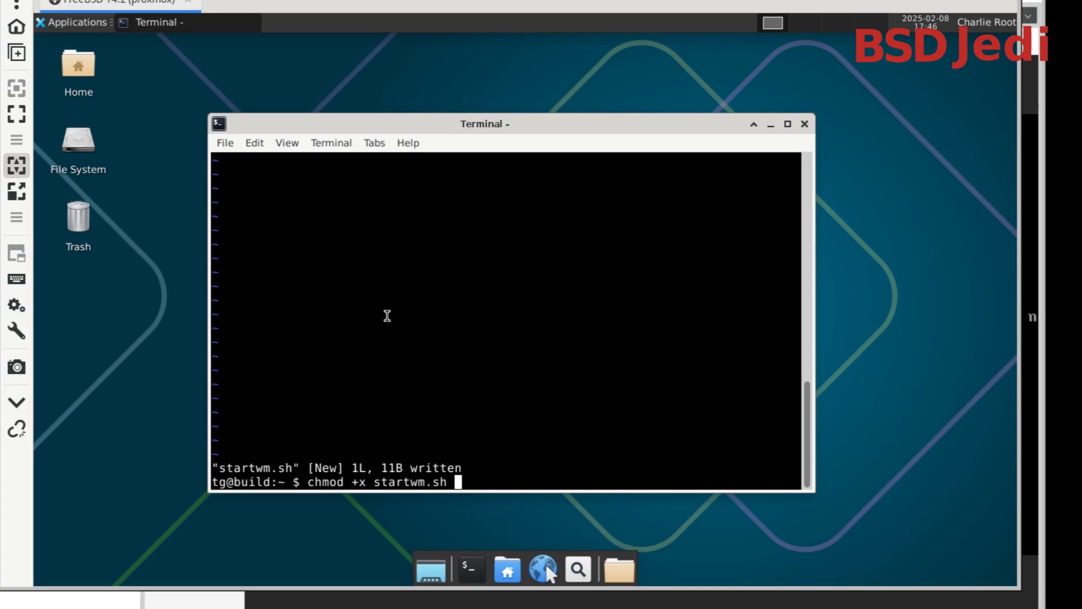
{"action": "key", "text": "Return"}
Exit the tg shell and the root shell to close the terminal
{"action": "key", "text": "ctrl+d"}
{"action": "key", "text": "ctrl+c"}
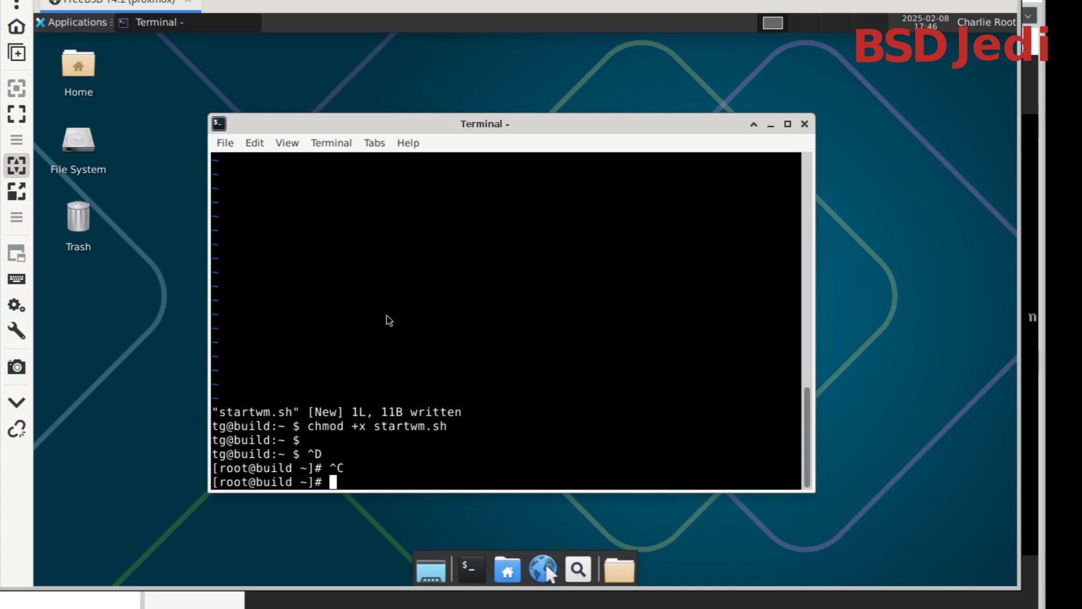
{"action": "key", "text": "ctrl+d"}
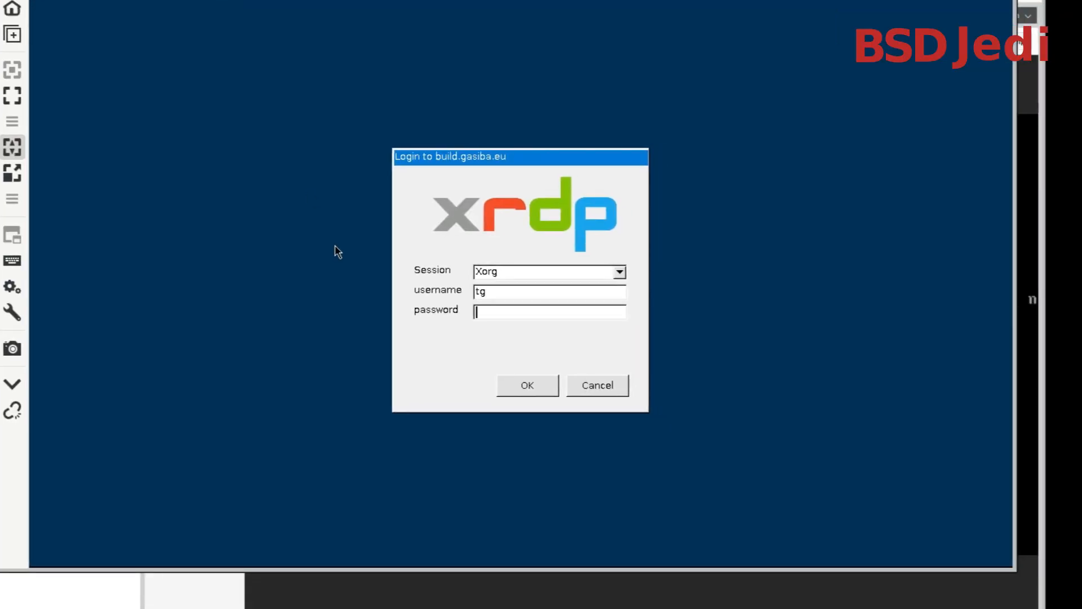
Log in to the xrdp Xorg session as tg with the account password and enlarge the remote desktop window
{"action": "type", "text": "*****"}
{"action": "key", "text": "Return"}
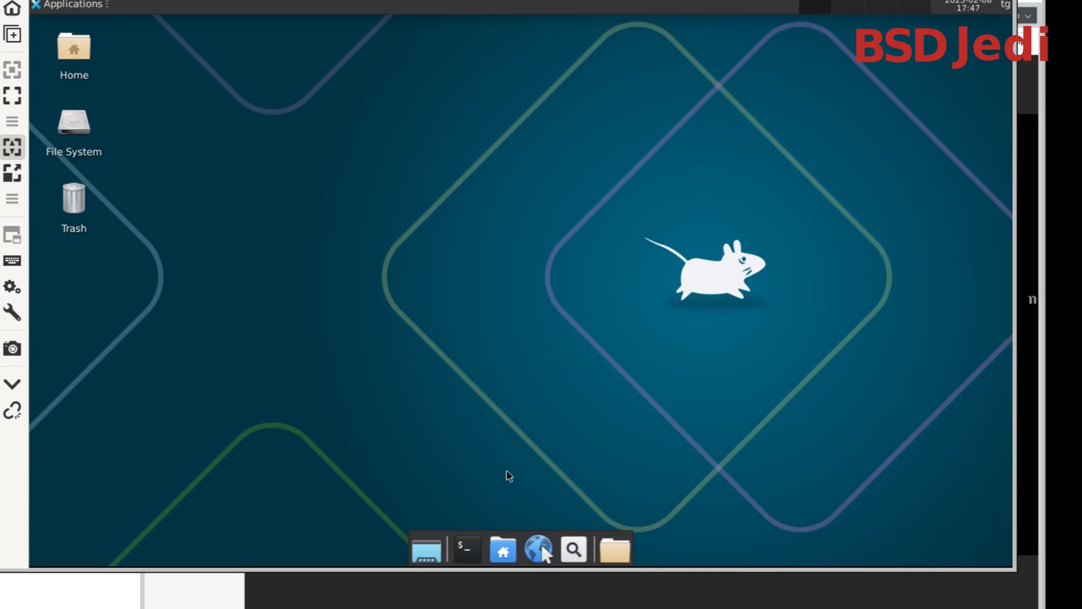
{"action": "left_click_drag", "start_coordinate": [542, 545], "coordinate": [519, 532]}
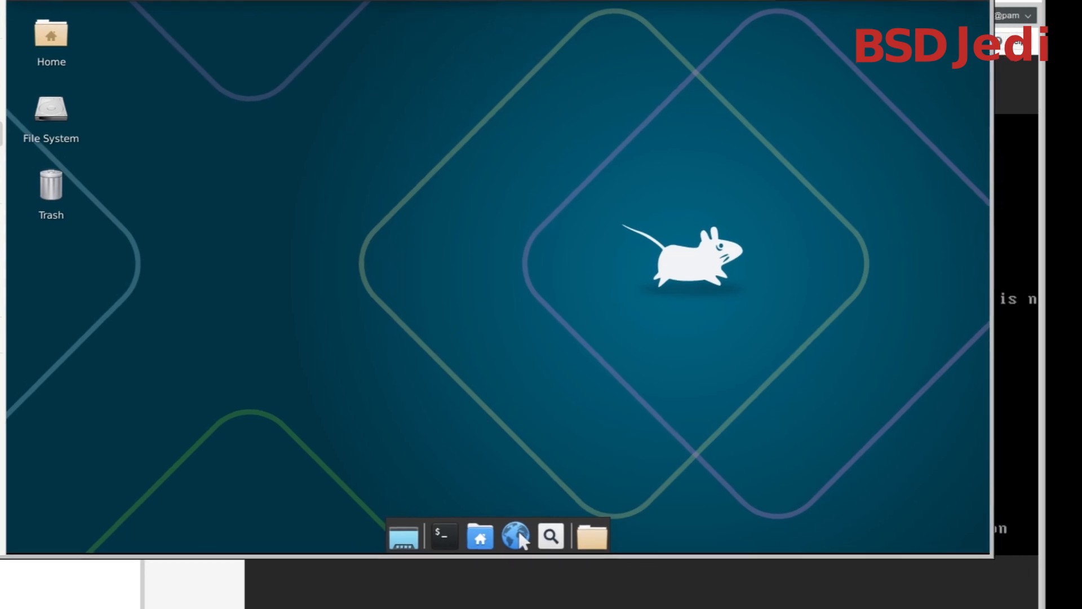
{"action": "left_click_drag", "start_coordinate": [990, 553], "coordinate": [1029, 587]}
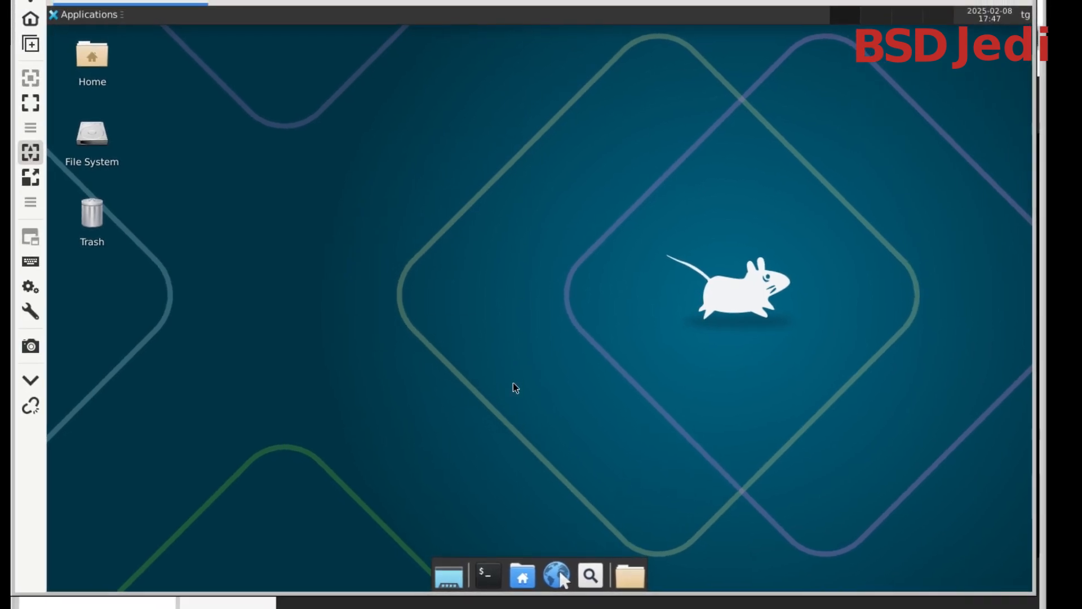
Open a terminal on the remote desktop and use chsh to set tg's login shell to /usr/local/bin/bash, saving the change
{"action": "left_click", "coordinate": [488, 576]}
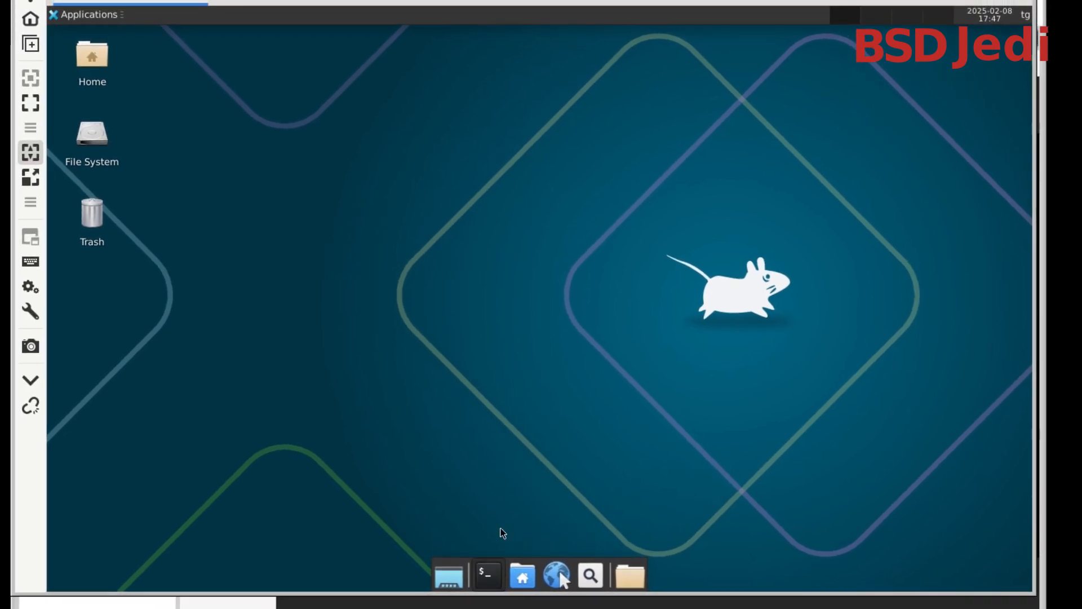
{"action": "left_click_drag", "start_coordinate": [410, 41], "coordinate": [606, 114]}
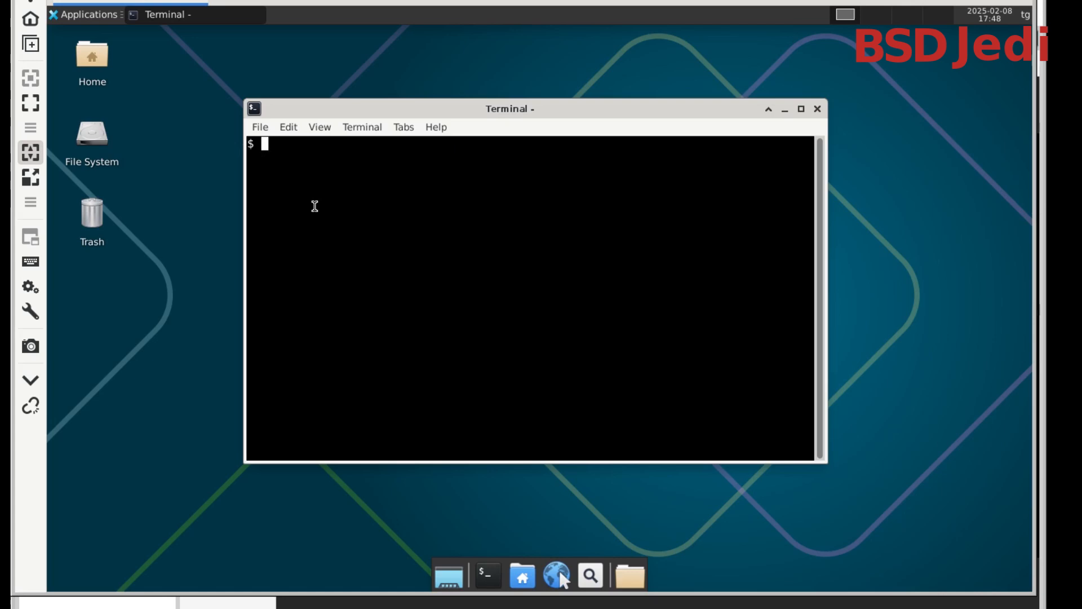
{"action": "type", "text": "chsh"}
{"action": "key", "text": "Return"}
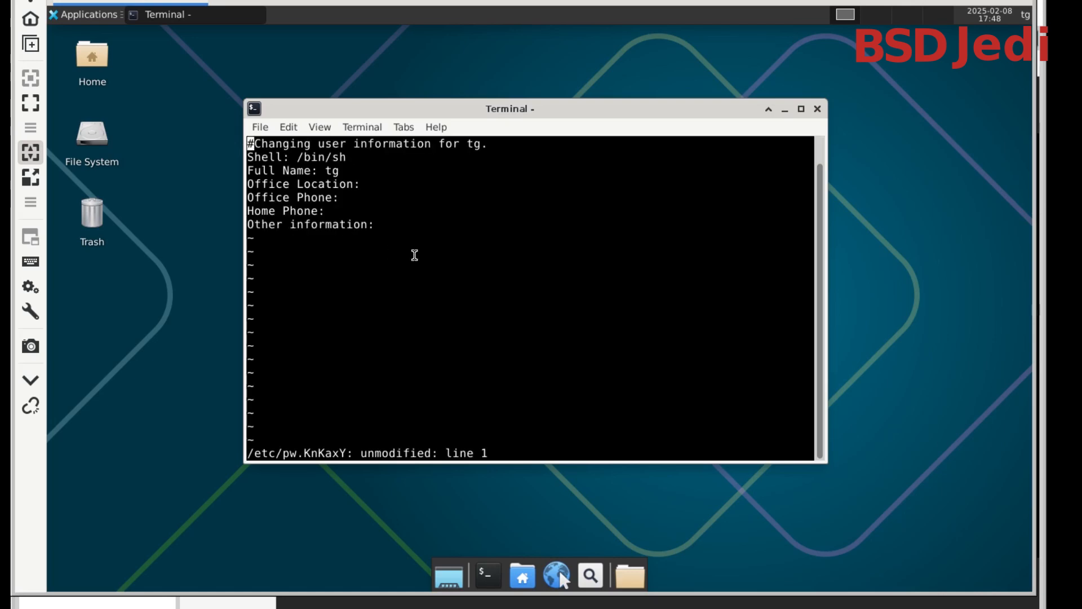
{"action": "key", "text": "j"}
{"action": "type", "text": "wwDA"}
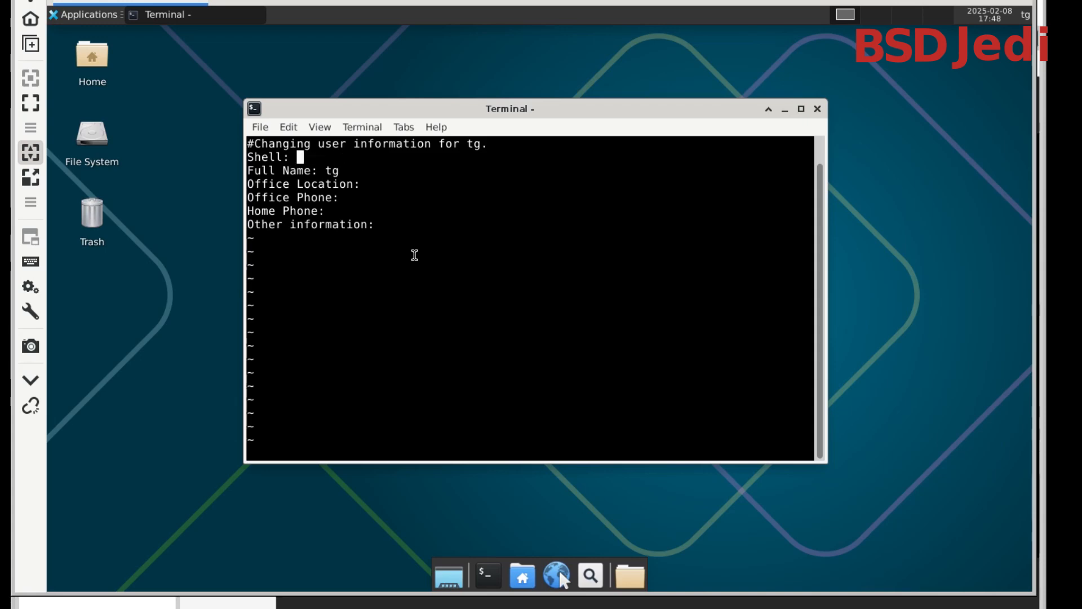
{"action": "type", "text": "/usr/local/bin/bash"}
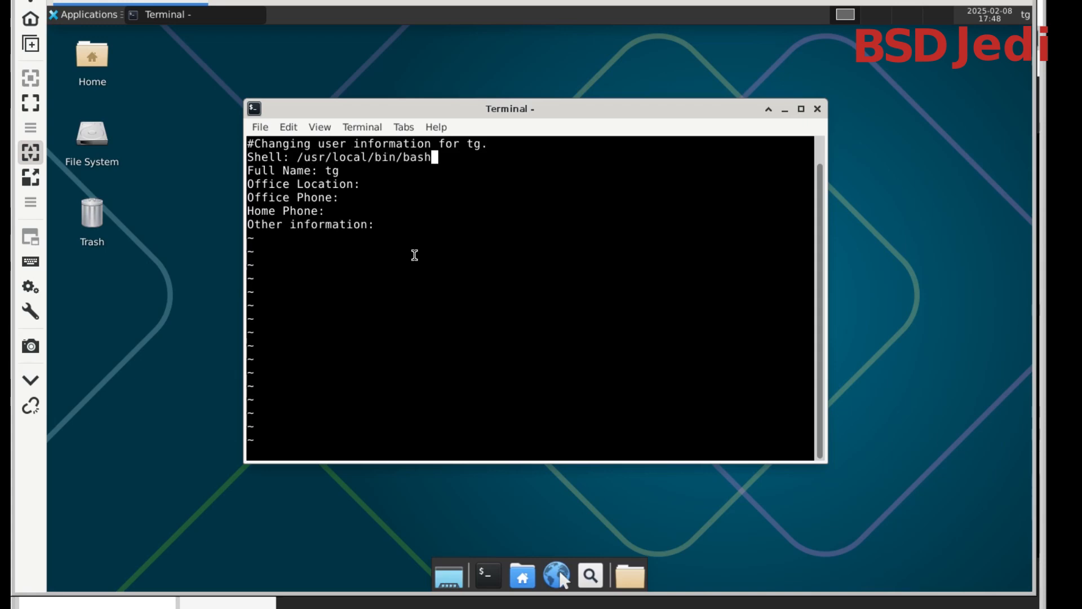
{"action": "type", "text": "wq"}
{"action": "key", "text": "Return"}
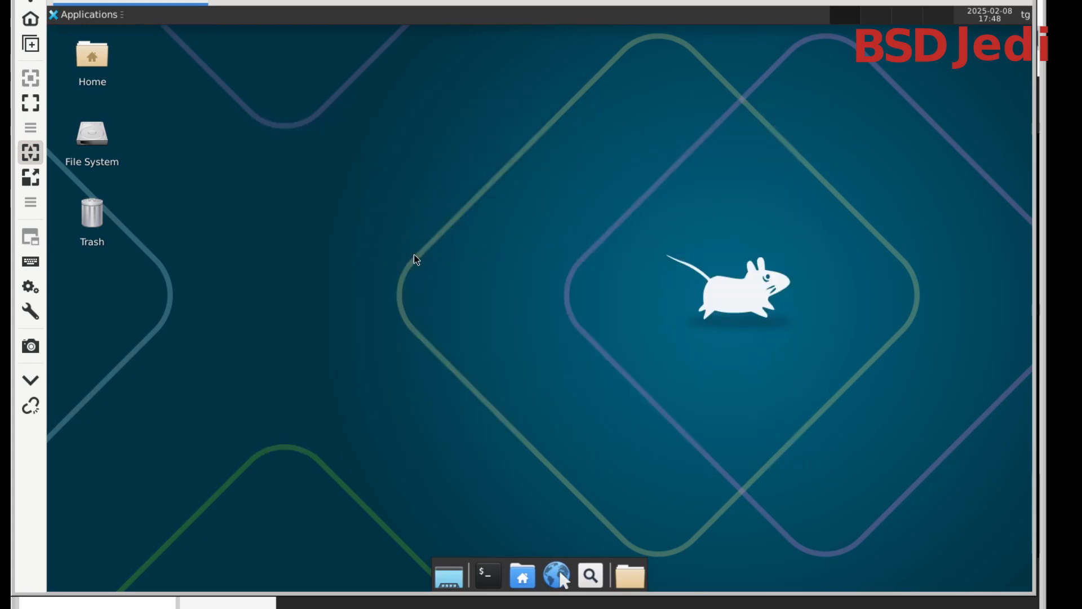
{"action": "left_click", "coordinate": [1023, 17]}
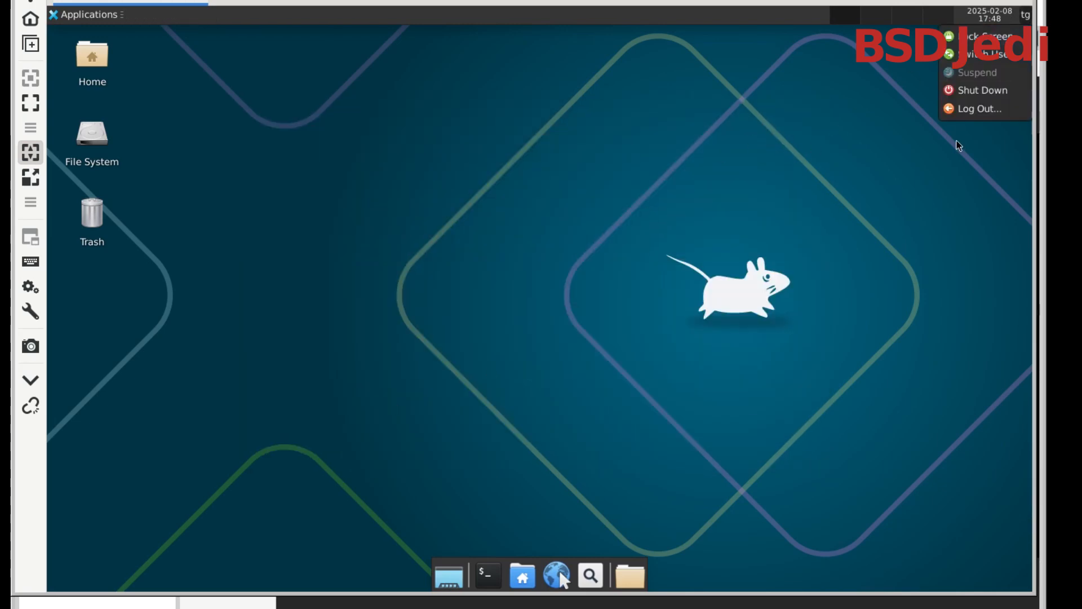
{"action": "left_click", "coordinate": [969, 109]}
{"action": "left_click", "coordinate": [462, 279]}
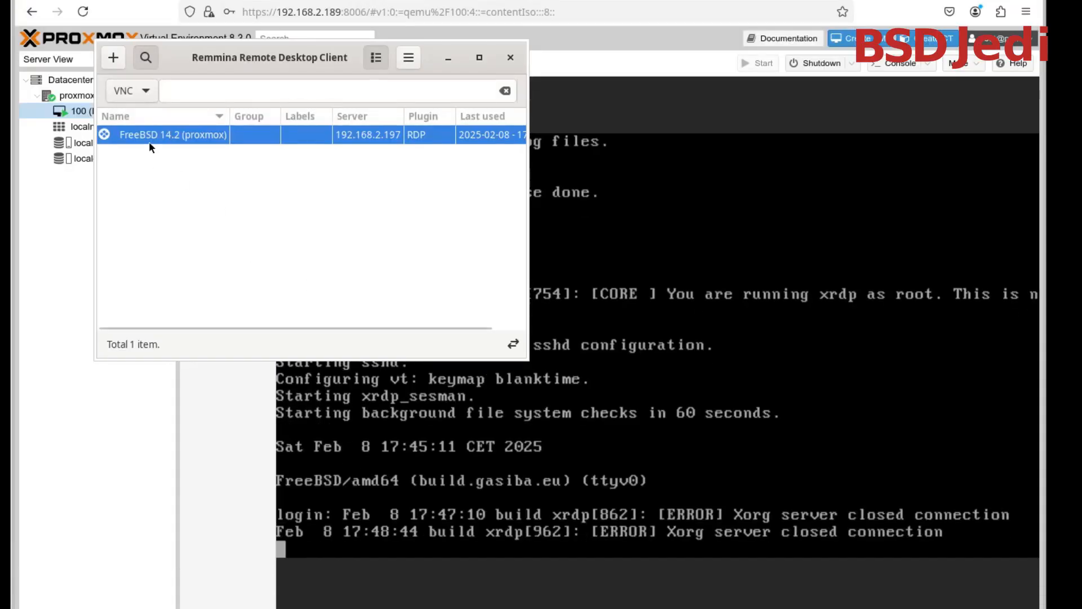
{"action": "double_click", "coordinate": [149, 139]}
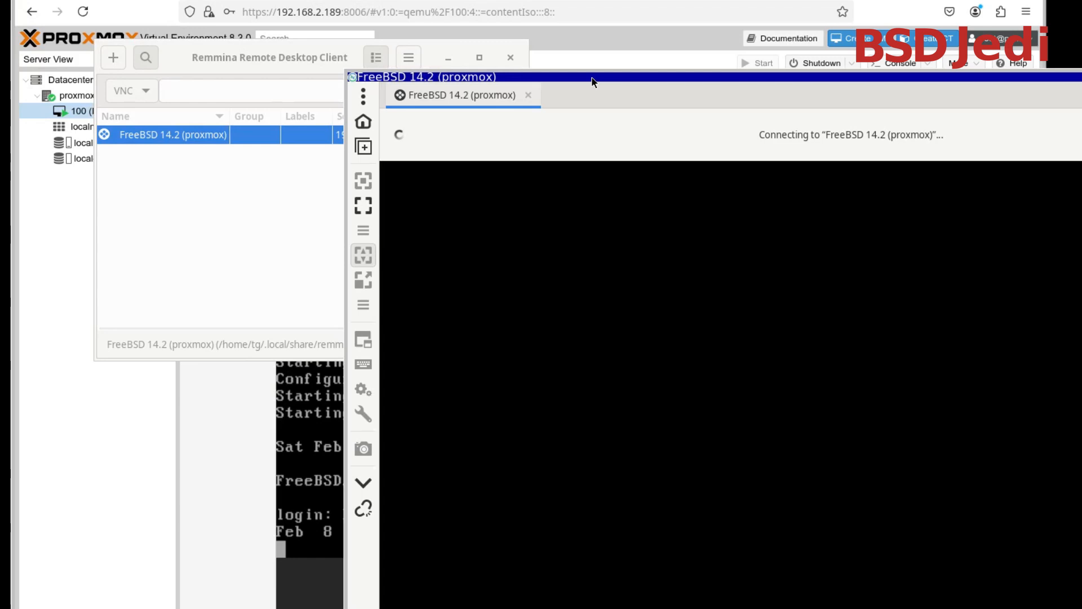
Log in to the xrdp Xorg session as tg with the account password
{"action": "type", "text": "tg"}
{"action": "key", "text": "Tab"}
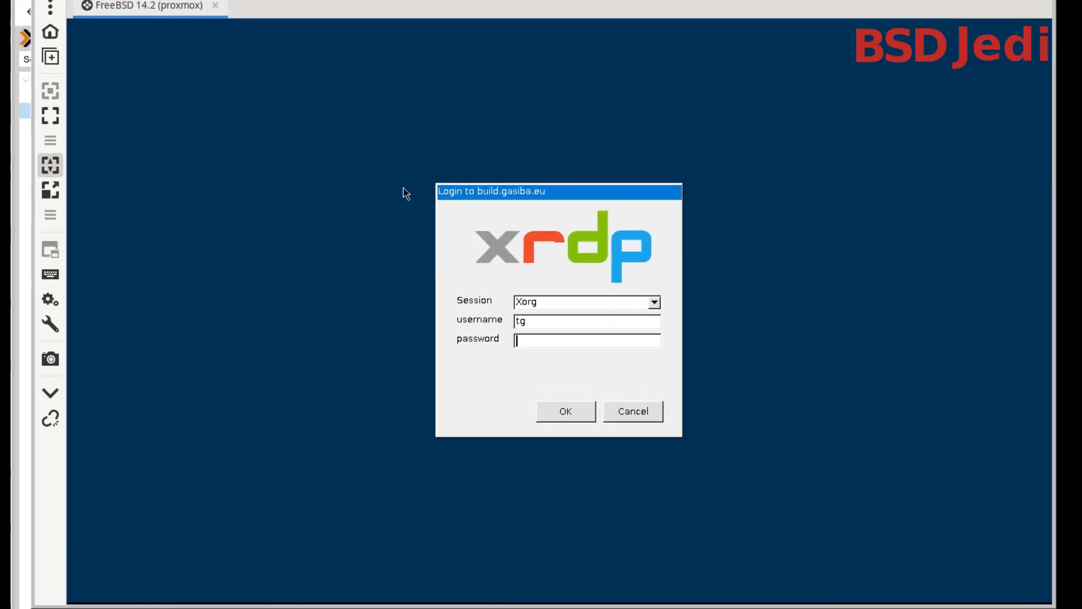
{"action": "key", "text": "Return"}
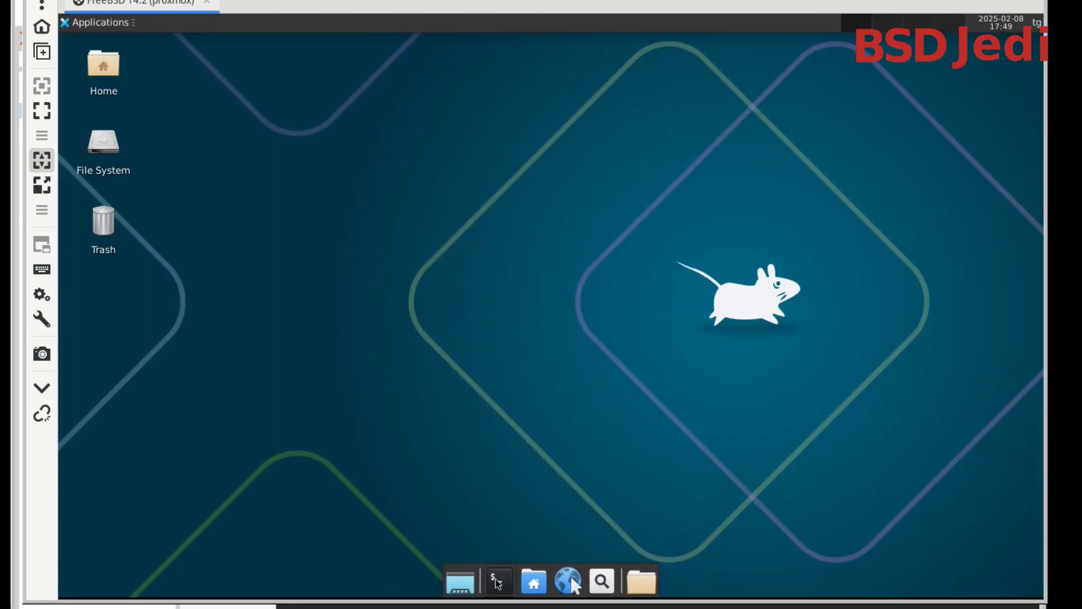
Open a terminal near the middle of the remote desktop and list file system usage with df -h, highlighting the root file system's size
{"action": "left_click", "coordinate": [498, 581]}
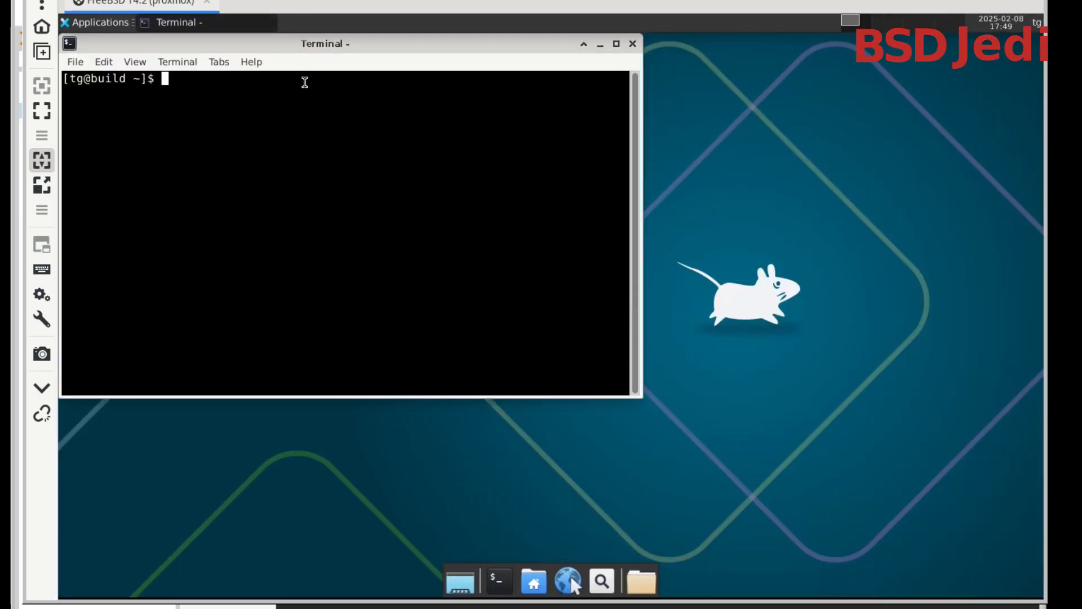
{"action": "left_click_drag", "start_coordinate": [297, 49], "coordinate": [515, 188]}
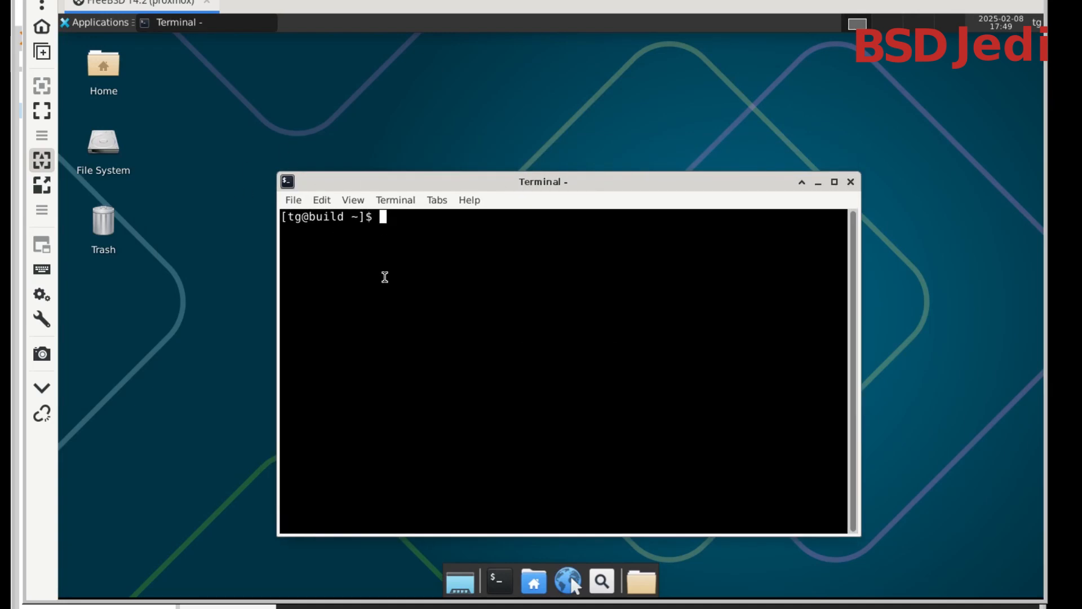
{"action": "left_click_drag", "start_coordinate": [386, 188], "coordinate": [337, 114]}
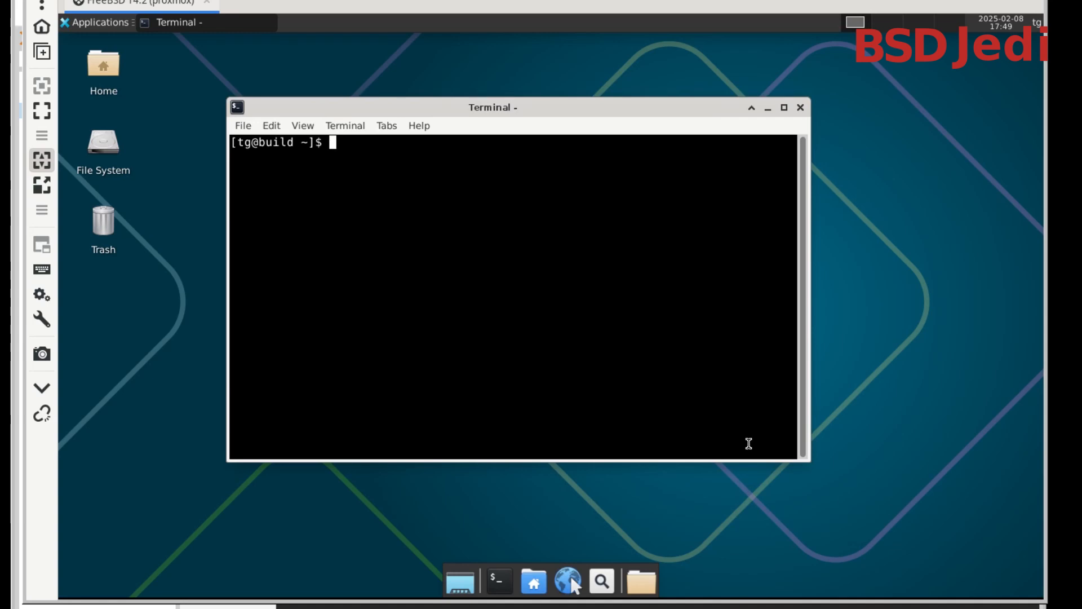
{"action": "type", "text": "df -h"}
{"action": "key", "text": "Return"}
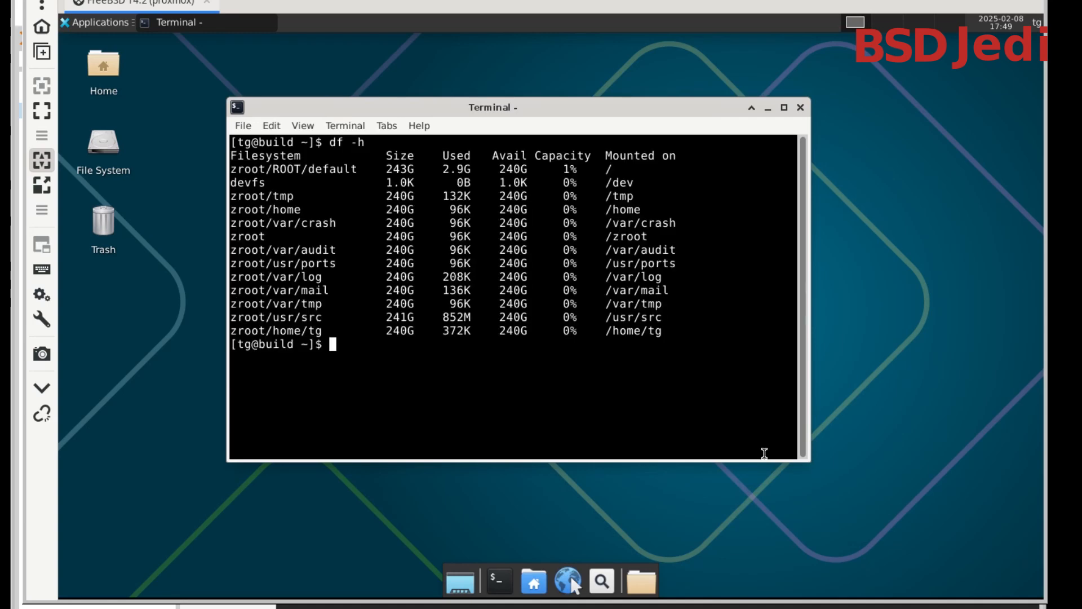
{"action": "left_click_drag", "start_coordinate": [385, 169], "coordinate": [413, 169]}
Try the free command, examine memory usage in top by highlighting the Mem line's values, and quit top
{"action": "type", "text": "free"}
{"action": "key", "text": "Return"}
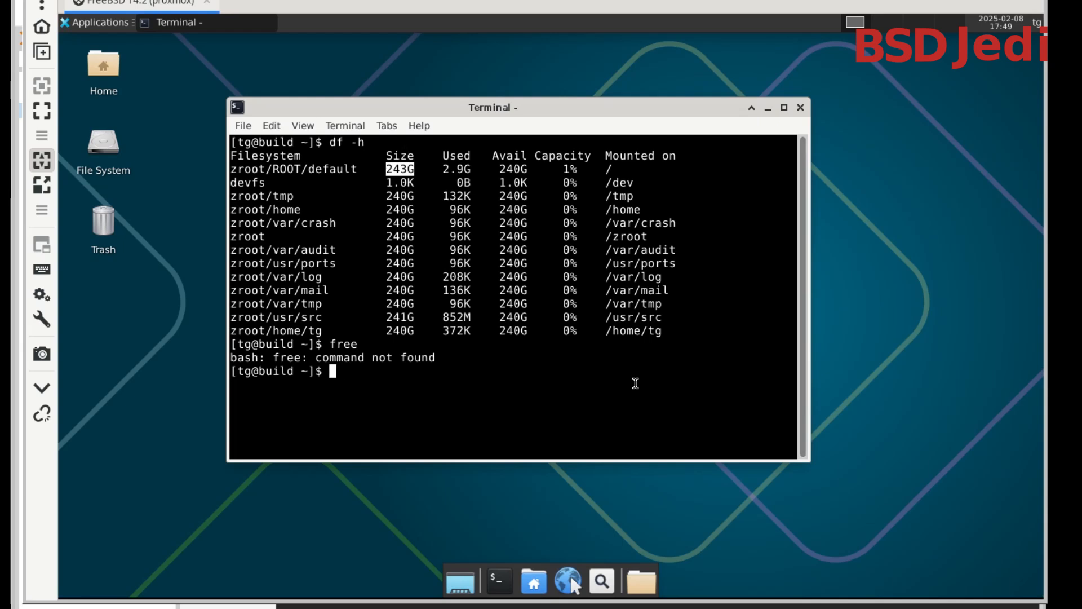
{"action": "type", "text": "memcontrol"}
{"action": "key", "text": "BackSpace"}
{"action": "key", "text": "BackSpace"}
{"action": "key", "text": "BackSpace"}
{"action": "key", "text": "BackSpace"}
{"action": "key", "text": "BackSpace"}
{"action": "key", "text": "BackSpace"}
{"action": "key", "text": "BackSpace"}
{"action": "key", "text": "BackSpace"}
{"action": "key", "text": "BackSpace"}
{"action": "key", "text": "BackSpace"}
{"action": "key", "text": "BackSpace"}
{"action": "type", "text": "top"}
{"action": "key", "text": "Return"}
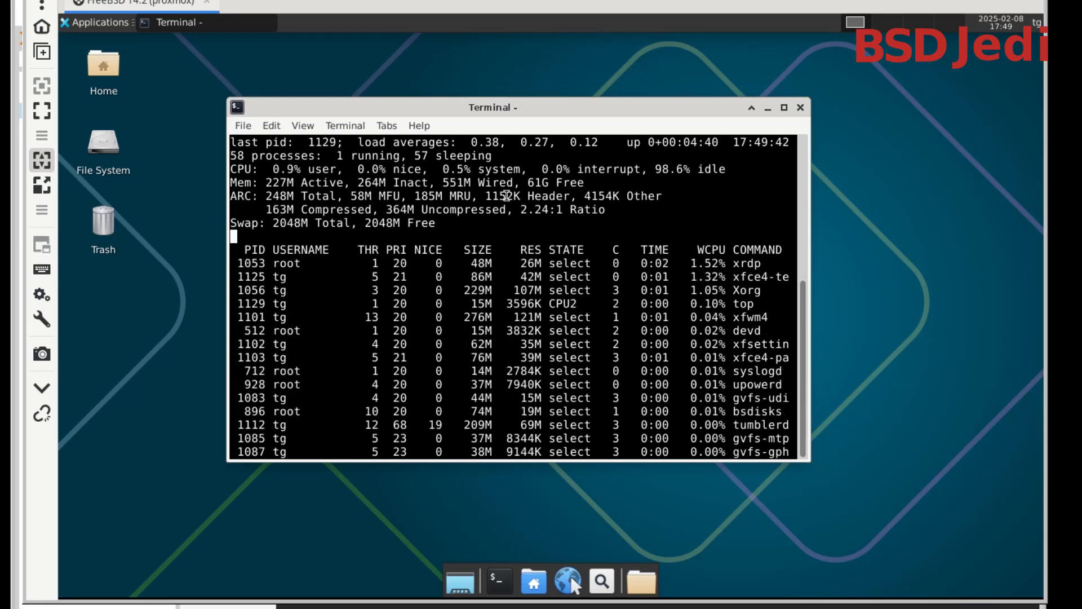
{"action": "left_click_drag", "start_coordinate": [528, 183], "coordinate": [574, 184]}
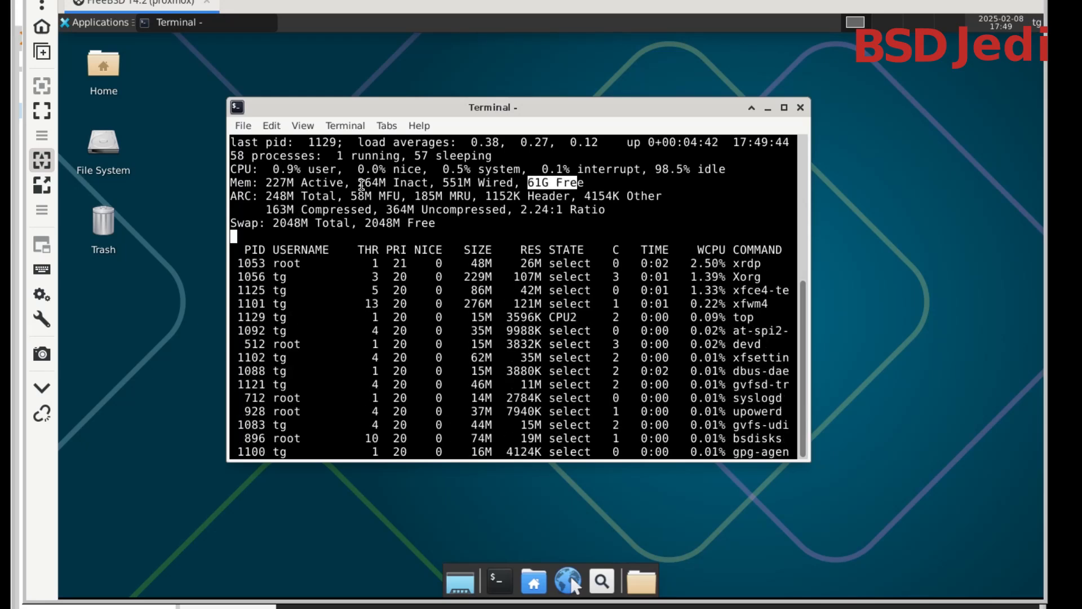
{"action": "left_click_drag", "start_coordinate": [265, 183], "coordinate": [582, 184]}
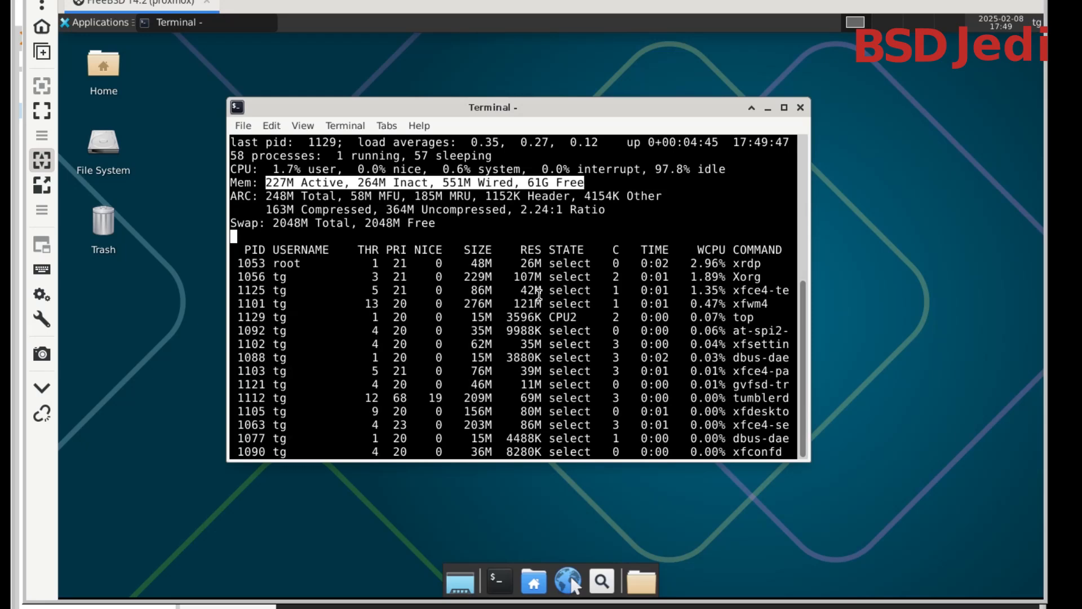
{"action": "key", "text": "q"}
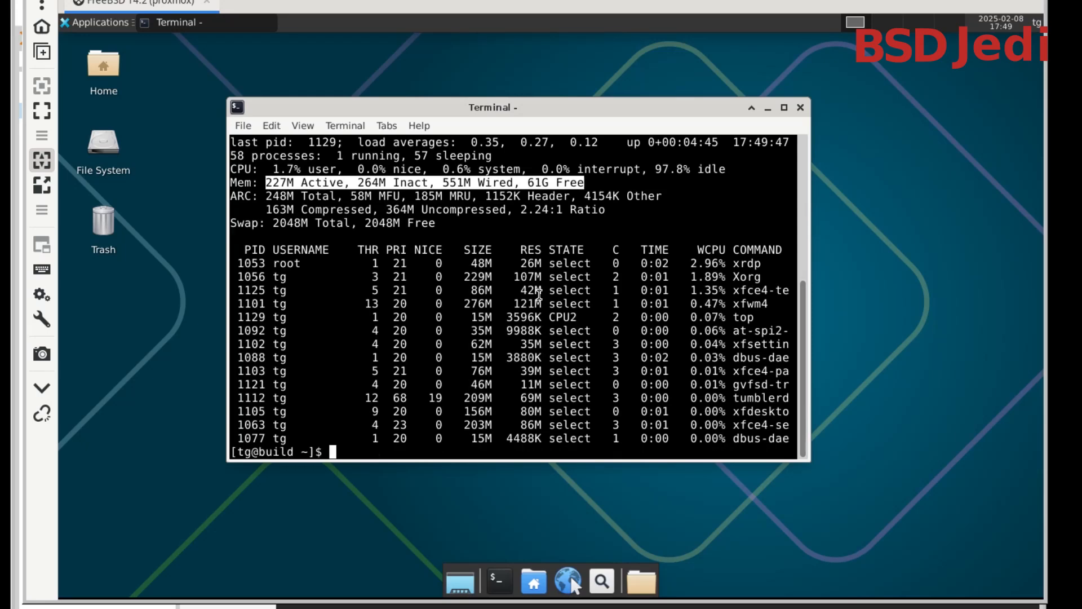
Close the terminal, log out of tg's Xfce session and close the Remmina window
{"action": "left_click", "coordinate": [802, 109]}
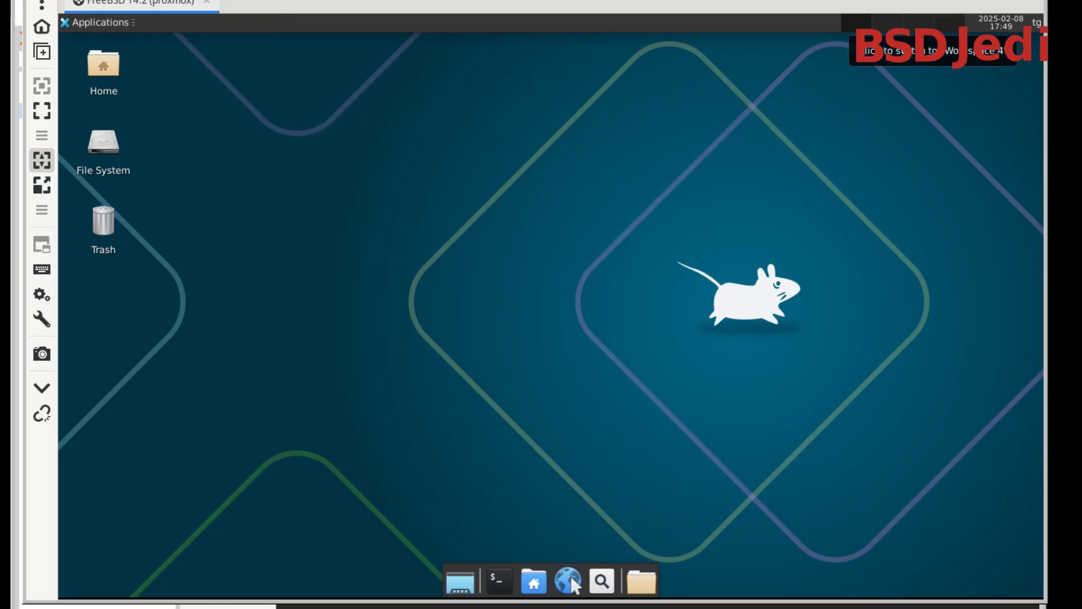
{"action": "left_click", "coordinate": [1037, 24]}
{"action": "left_click", "coordinate": [974, 117]}
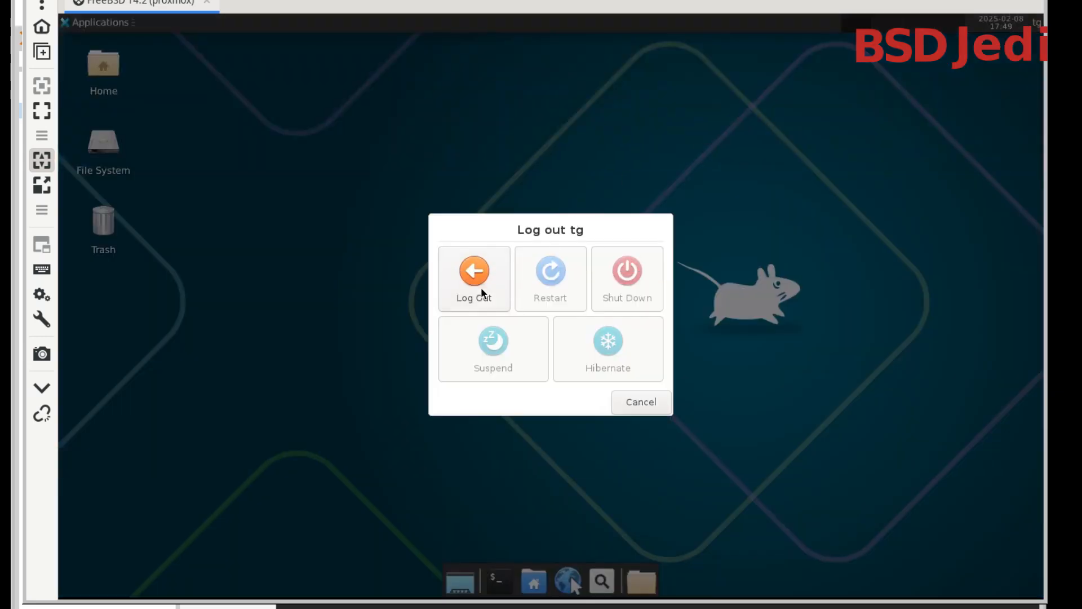
{"action": "left_click", "coordinate": [481, 286]}
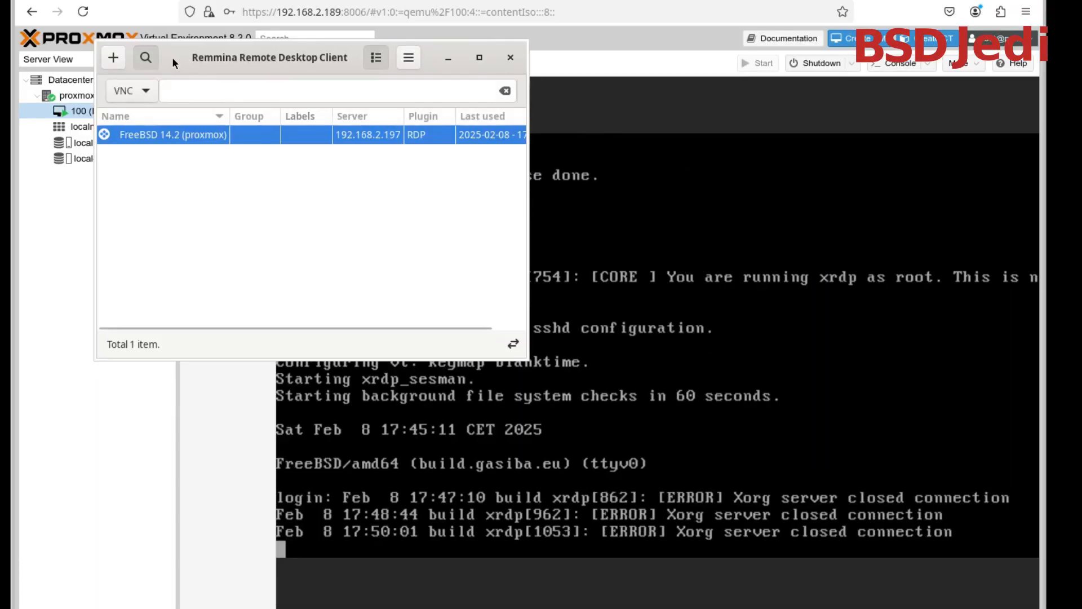
{"action": "left_click_drag", "start_coordinate": [172, 62], "coordinate": [906, 357]}
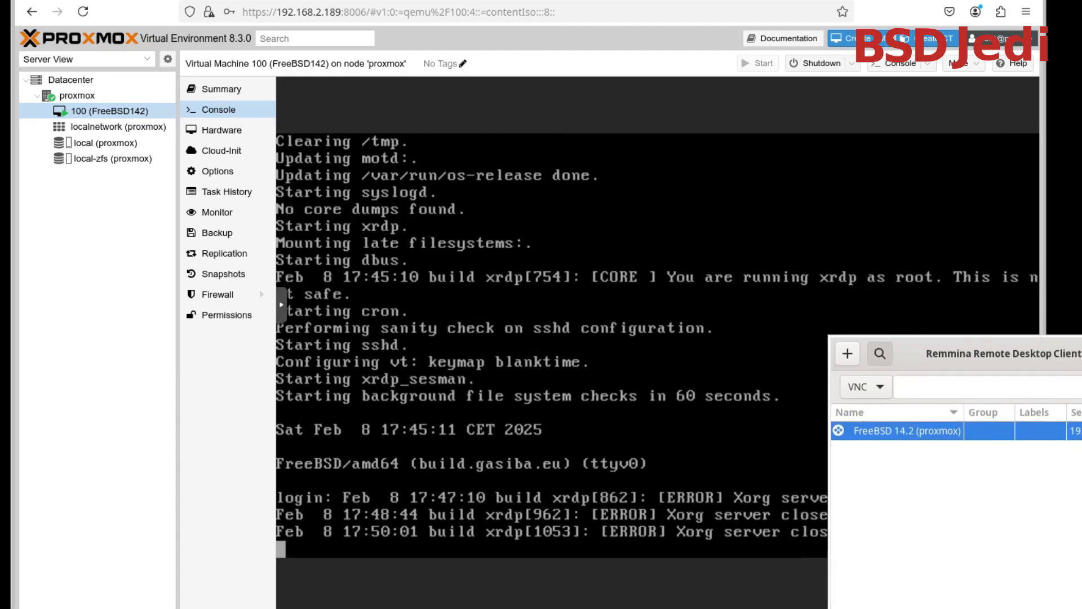
{"action": "key", "text": "alt+F4"}
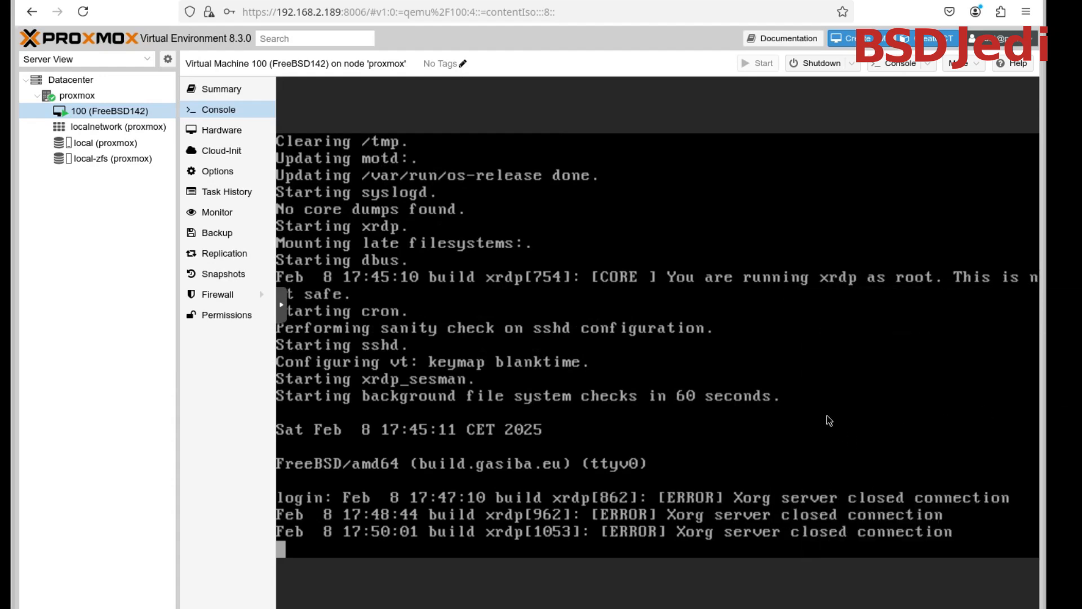
Log in as root on the virtual machine's Proxmox console with the root password
{"action": "key", "text": "Return"}
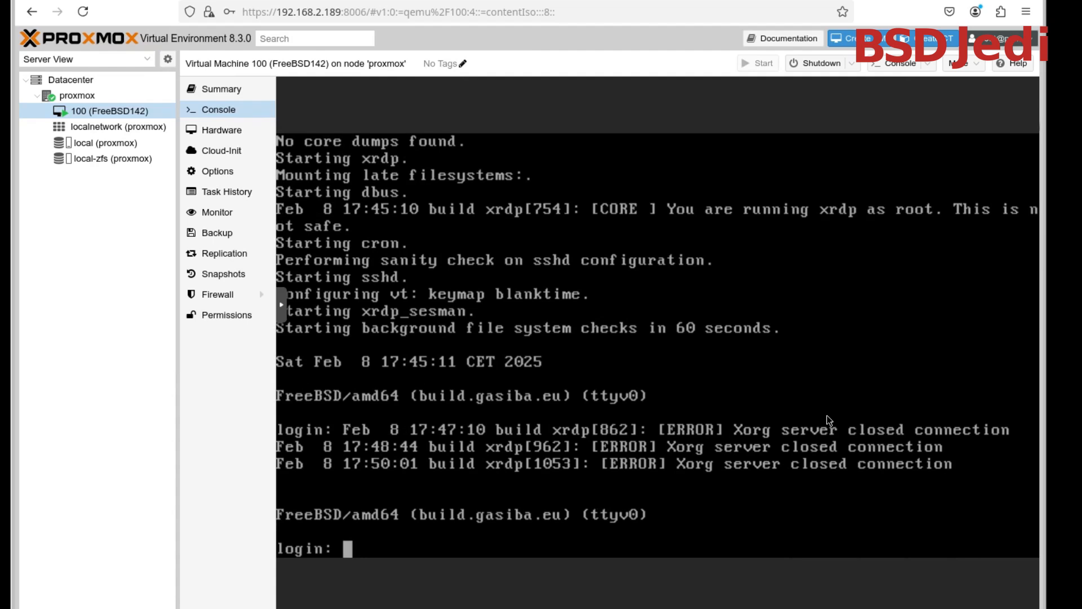
{"action": "type", "text": "root"}
{"action": "key", "text": "Return"}
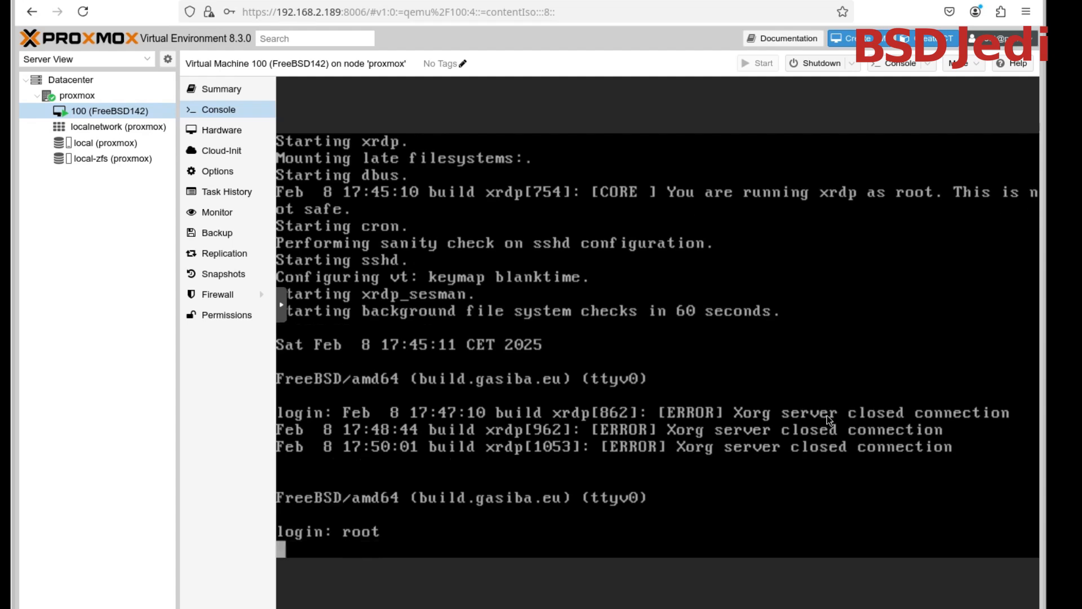
{"action": "key", "text": "Return"}
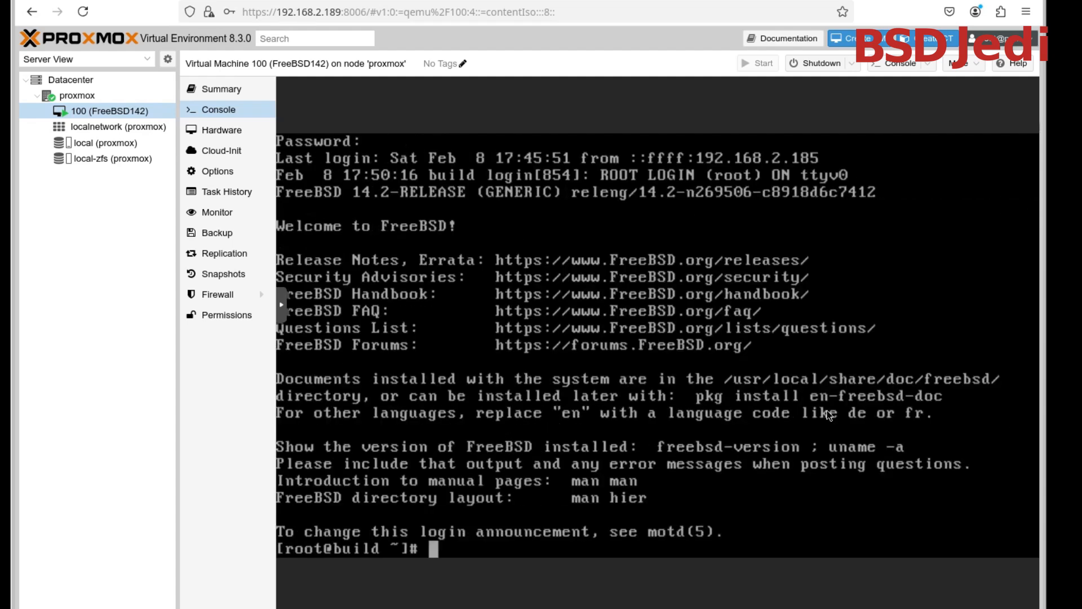
Power off the FreeBSD virtual machine with shutdown -p now
{"action": "type", "text": "shutdown -p now"}
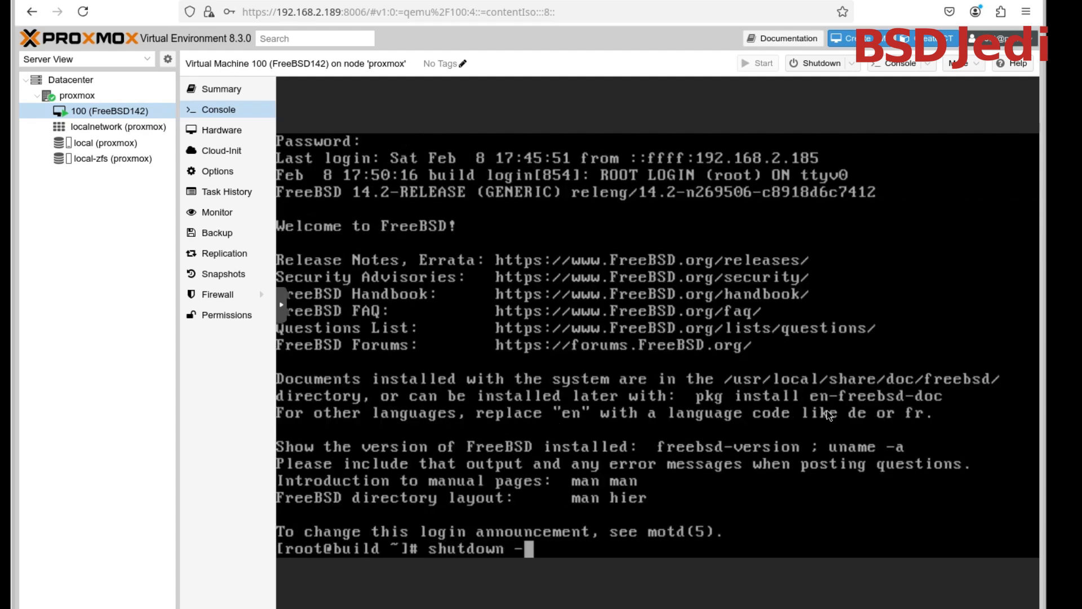
{"action": "key", "text": "Return"}
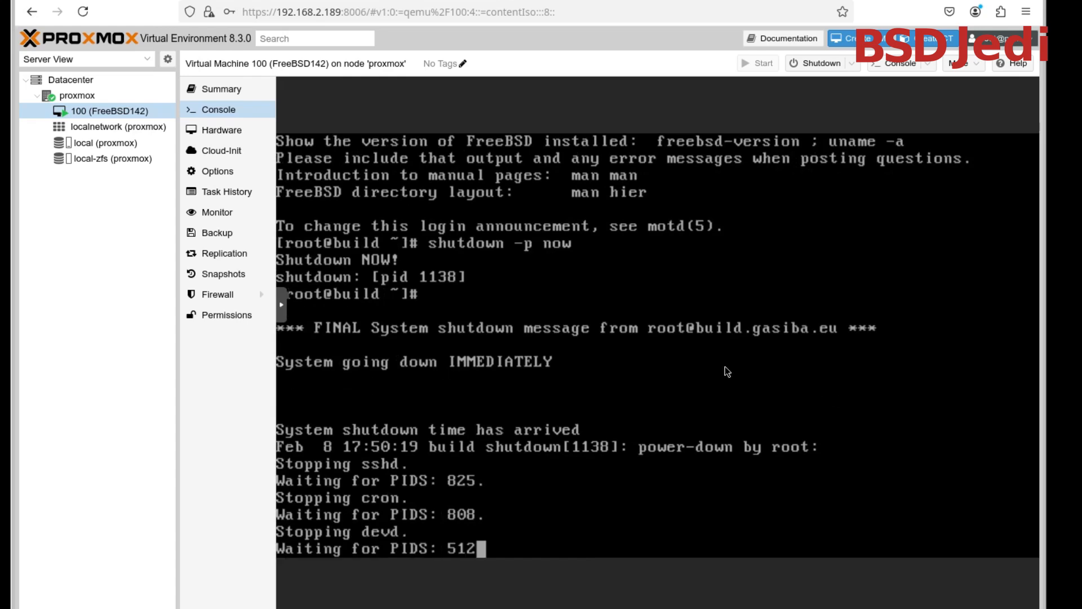
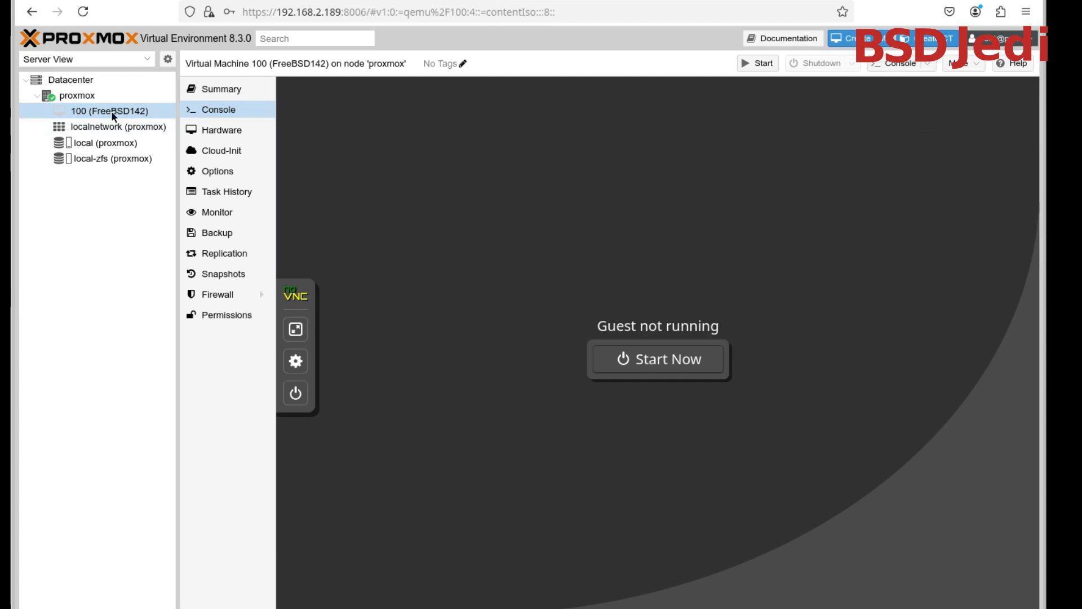
Open a shell on the proxmox node and move its console window into clear view
{"action": "left_click", "coordinate": [100, 97]}
{"action": "left_click", "coordinate": [865, 63]}
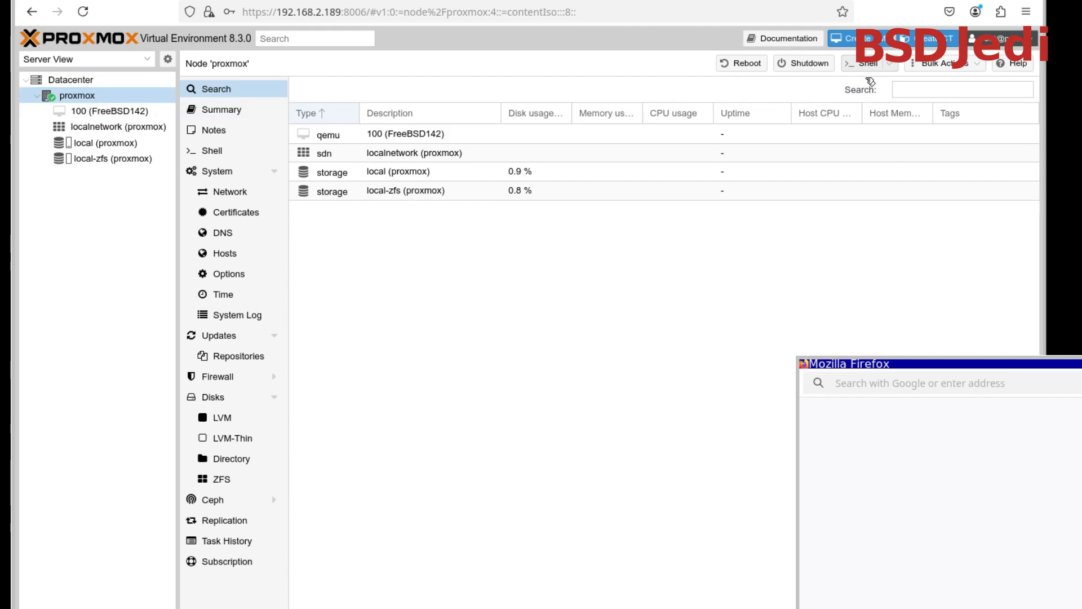
{"action": "left_click_drag", "start_coordinate": [874, 360], "coordinate": [237, 113]}
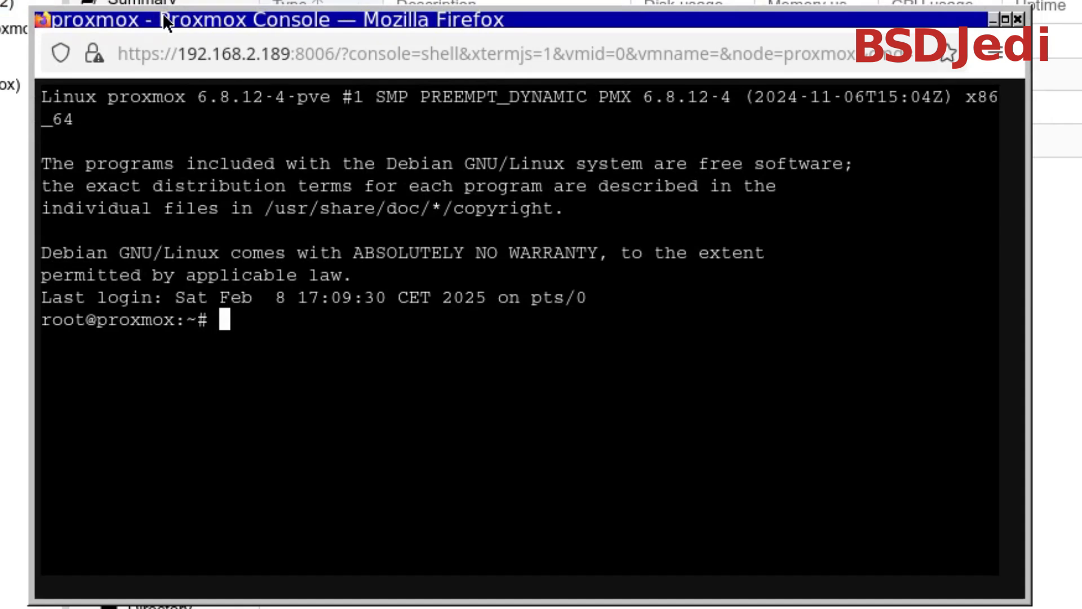
Try the vim command and open /etc/apt/sources.list in vi
{"action": "type", "text": "vim"}
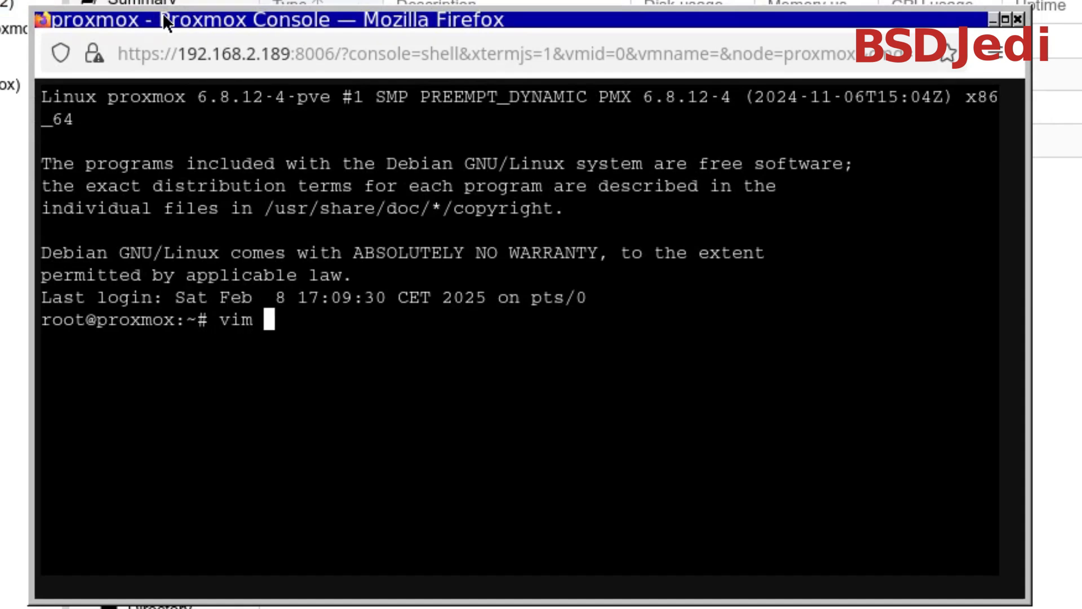
{"action": "key", "text": "Return"}
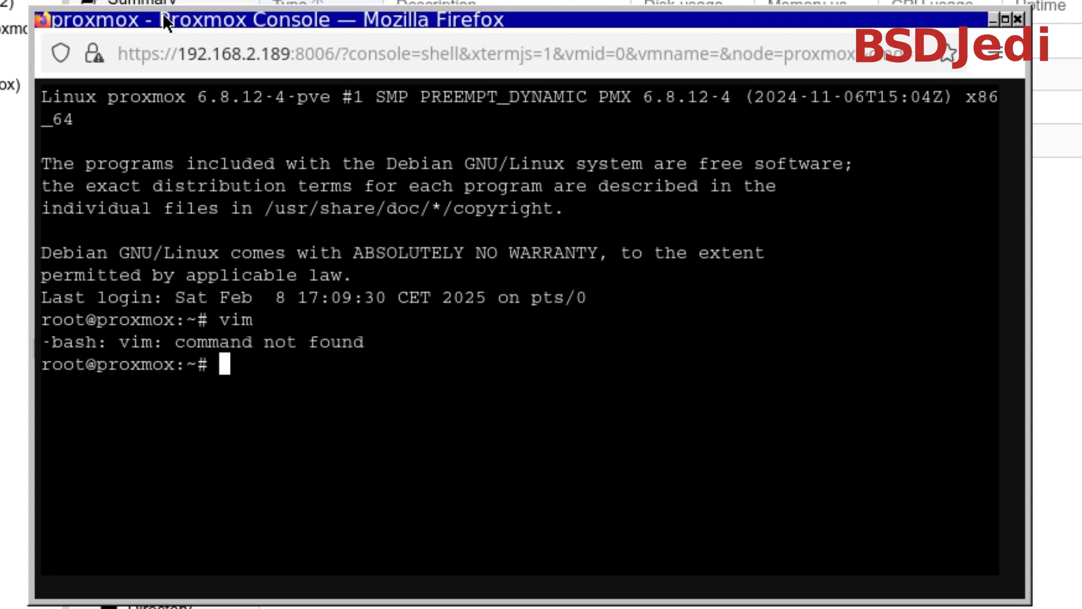
{"action": "type", "text": "vi /"}
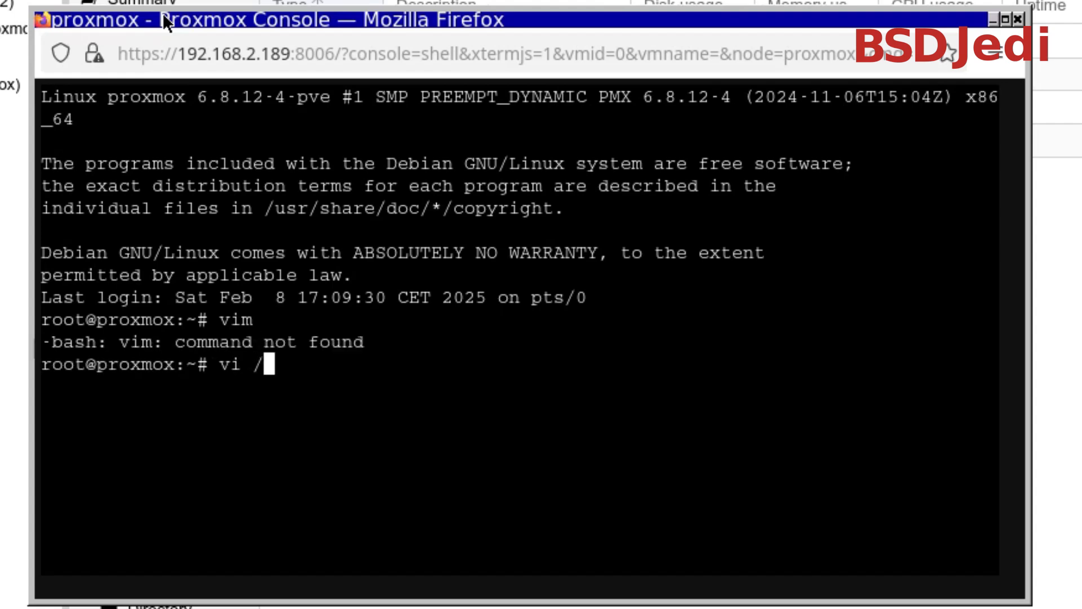
{"action": "type", "text": "e"}
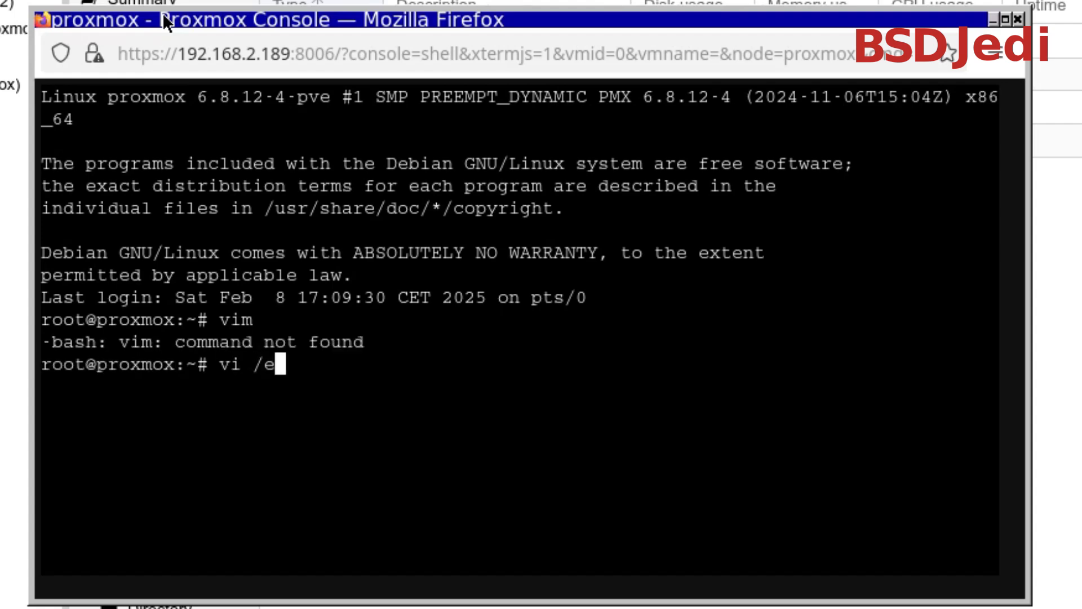
{"action": "type", "text": "tc/ap"}
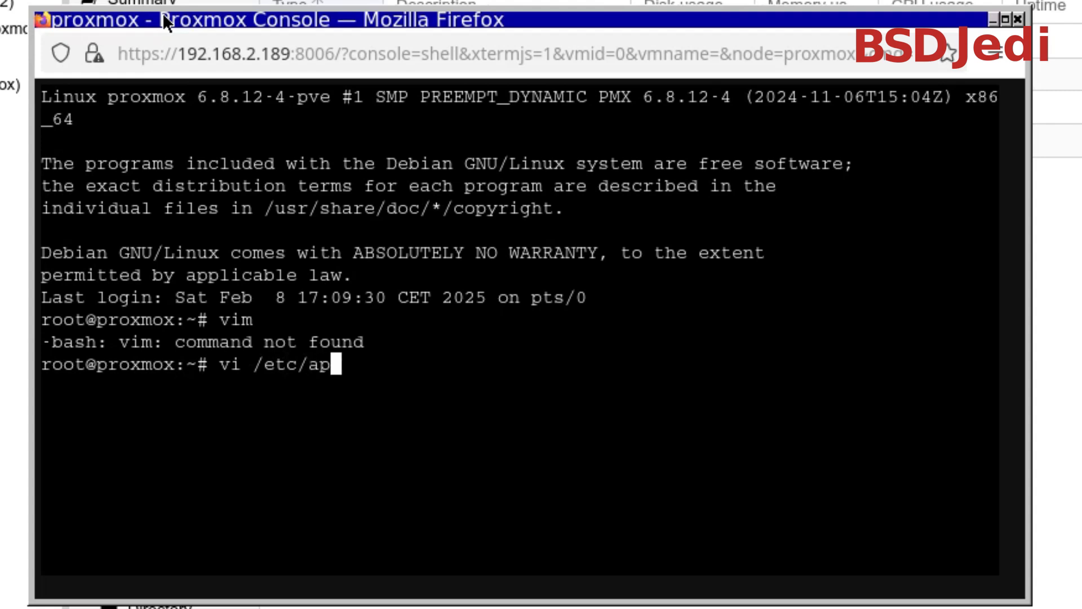
{"action": "type", "text": "t/"}
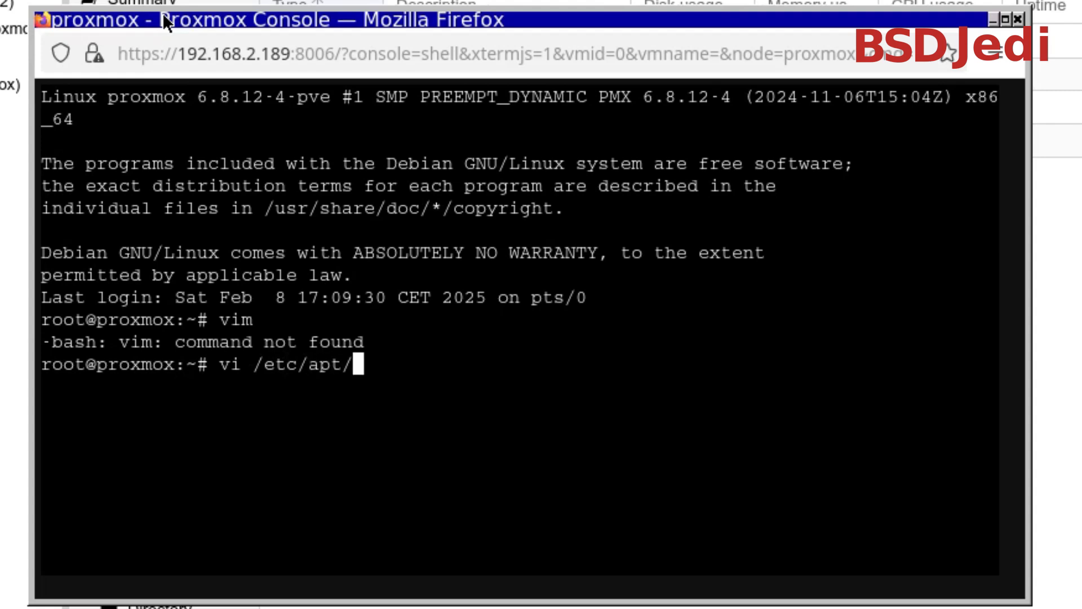
{"action": "type", "text": "s"}
{"action": "key", "text": "Tab"}
{"action": "type", "text": ".d/"}
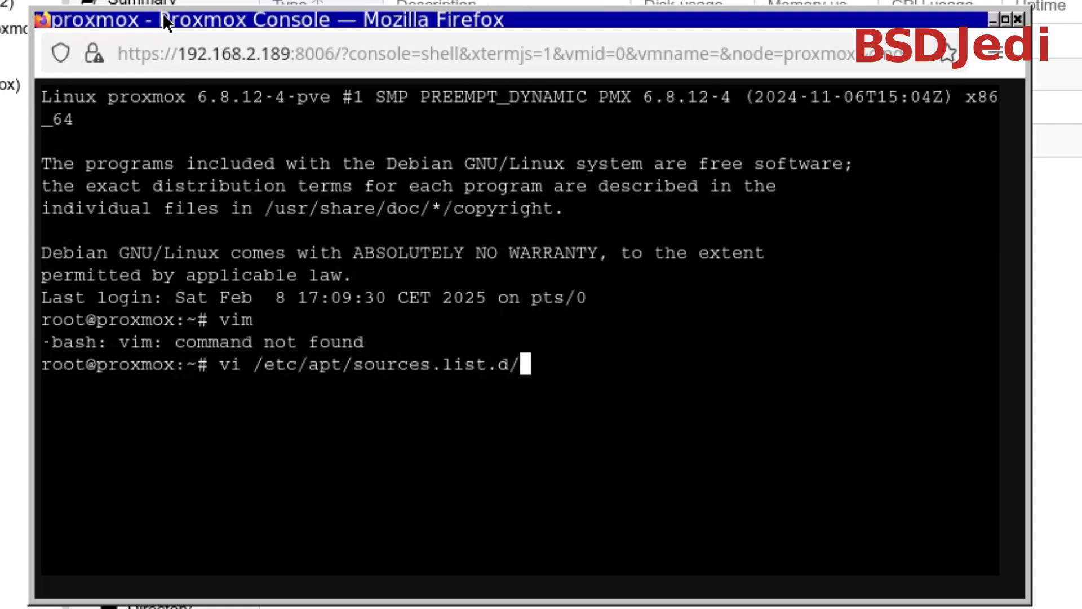
{"action": "key", "text": "BackSpace"}
{"action": "key", "text": "BackSpace"}
{"action": "key", "text": "BackSpace"}
{"action": "key", "text": "BackSpace"}
{"action": "key", "text": "BackSpace"}
{"action": "key", "text": "BackSpace"}
{"action": "key", "text": "BackSpace"}
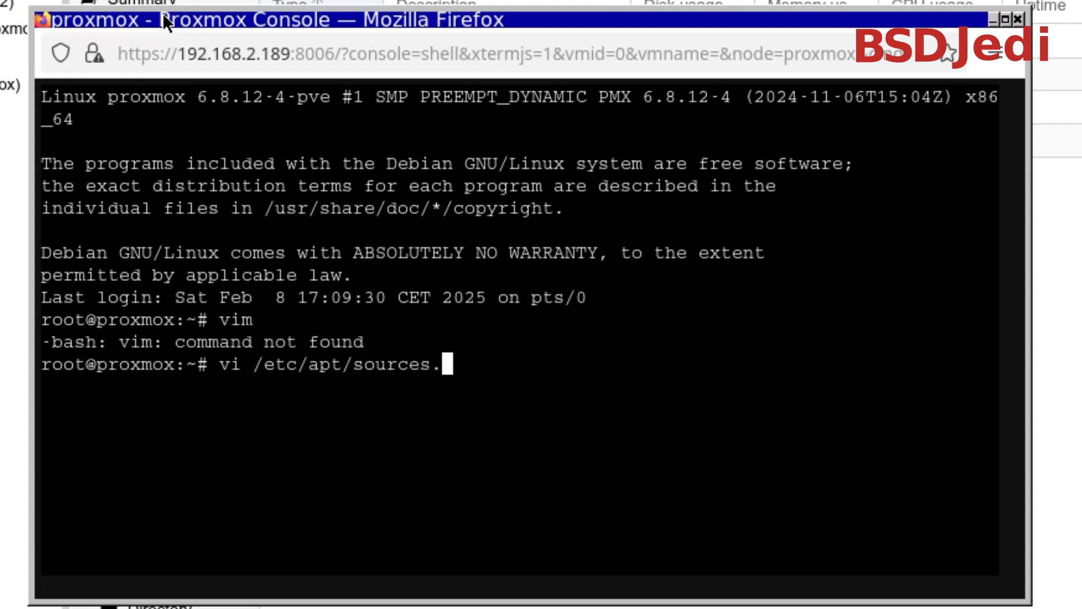
{"action": "type", "text": "list"}
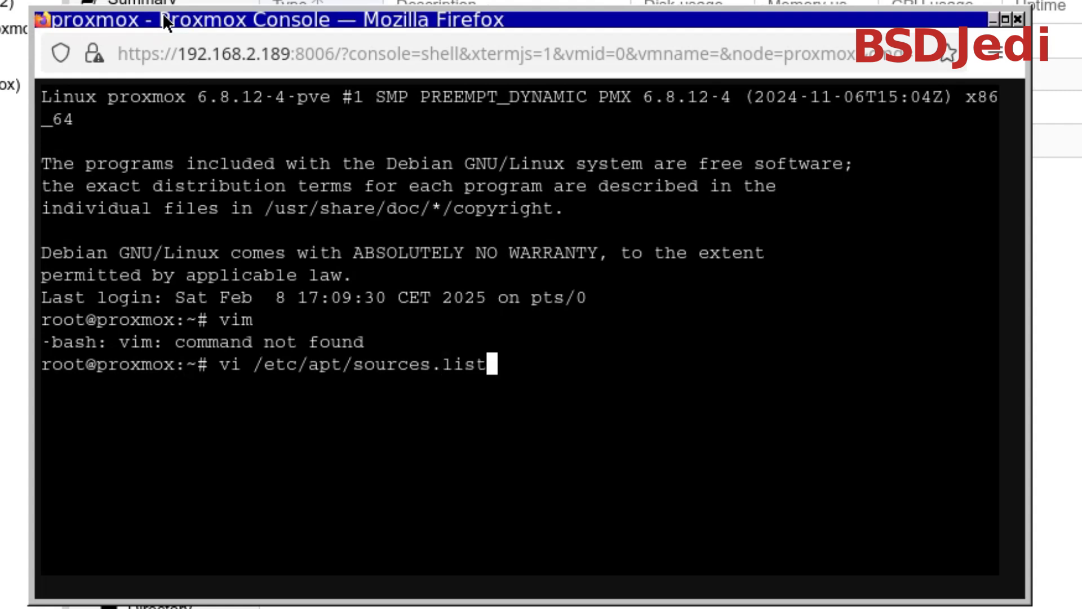
{"action": "key", "text": "Return"}
Delete the blank lines and the "# security updates" comment from sources.list
{"action": "key", "text": "Down"}
{"action": "key", "text": "Down"}
{"action": "key", "text": "Down"}
{"action": "key", "text": "Down"}
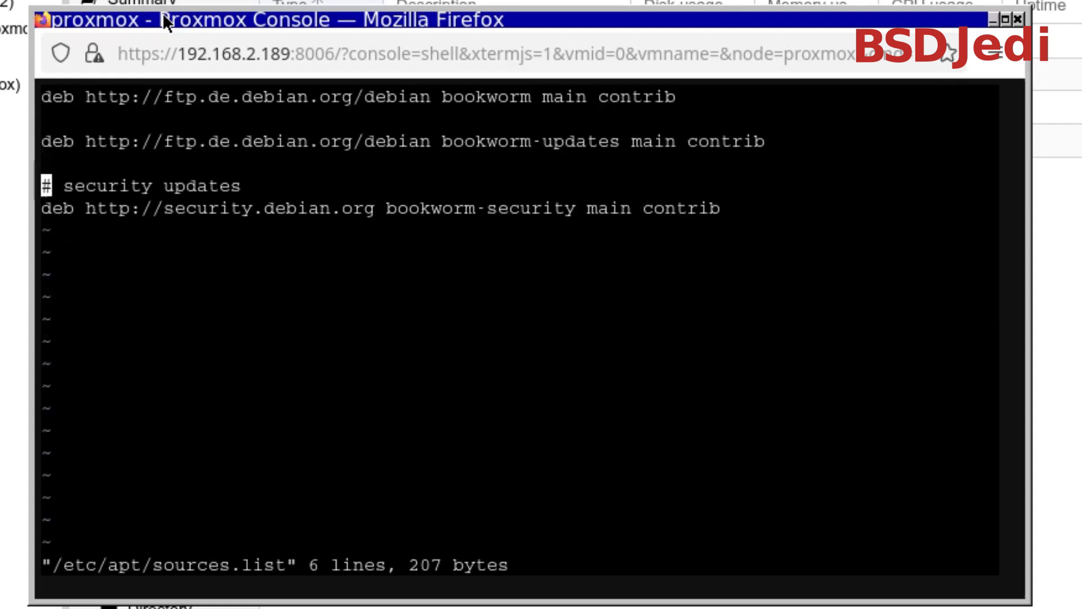
{"action": "key", "text": "Up"}
{"action": "key", "text": "Up"}
{"action": "key", "text": "Up"}
{"action": "key", "text": "Down"}
{"action": "key", "text": "Up"}
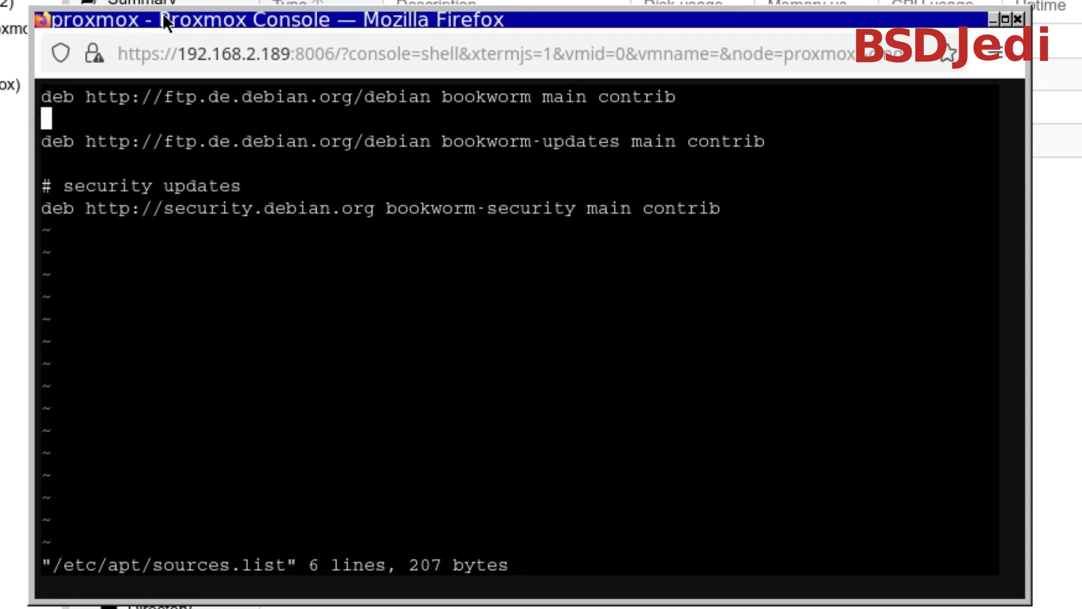
{"action": "key", "text": "d"}
{"action": "key", "text": "d"}
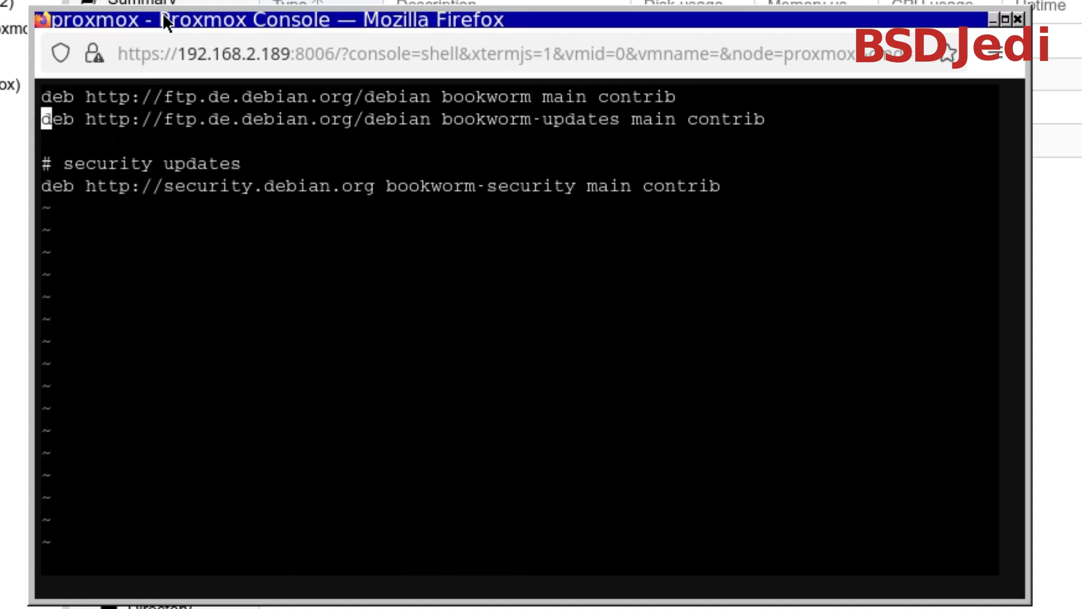
{"action": "key", "text": "Down"}
{"action": "key", "text": "Down"}
{"action": "key", "text": "Up"}
{"action": "key", "text": "Down"}
{"action": "key", "text": "d"}
{"action": "key", "text": "Up"}
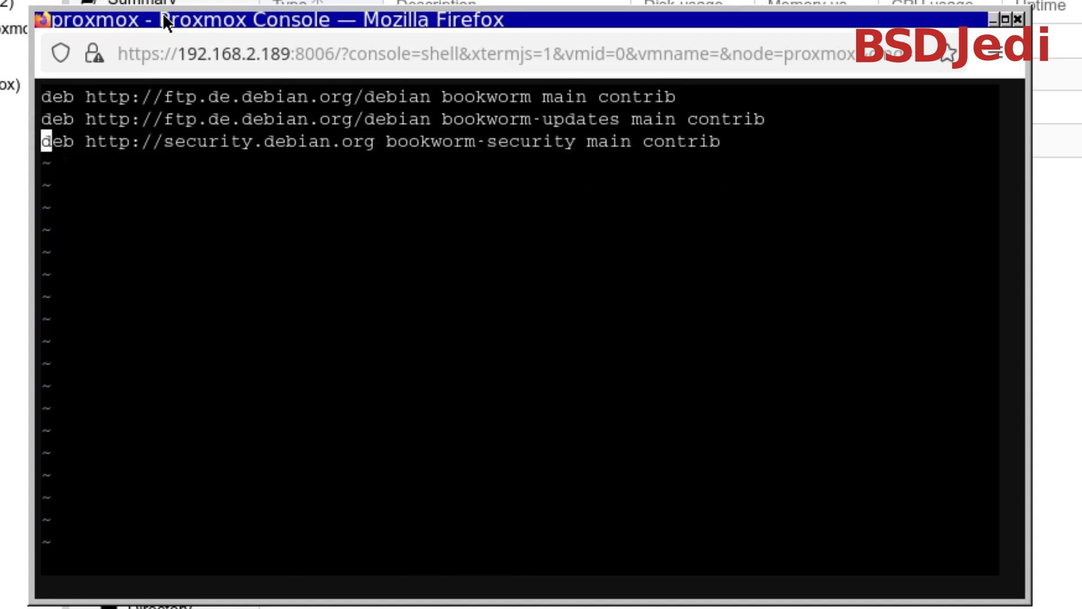
{"action": "key", "text": "y"}
{"action": "key", "text": "y"}
{"action": "key", "text": "p"}
{"action": "key", "text": "w"}
{"action": "key", "text": "w"}
{"action": "key", "text": "w"}
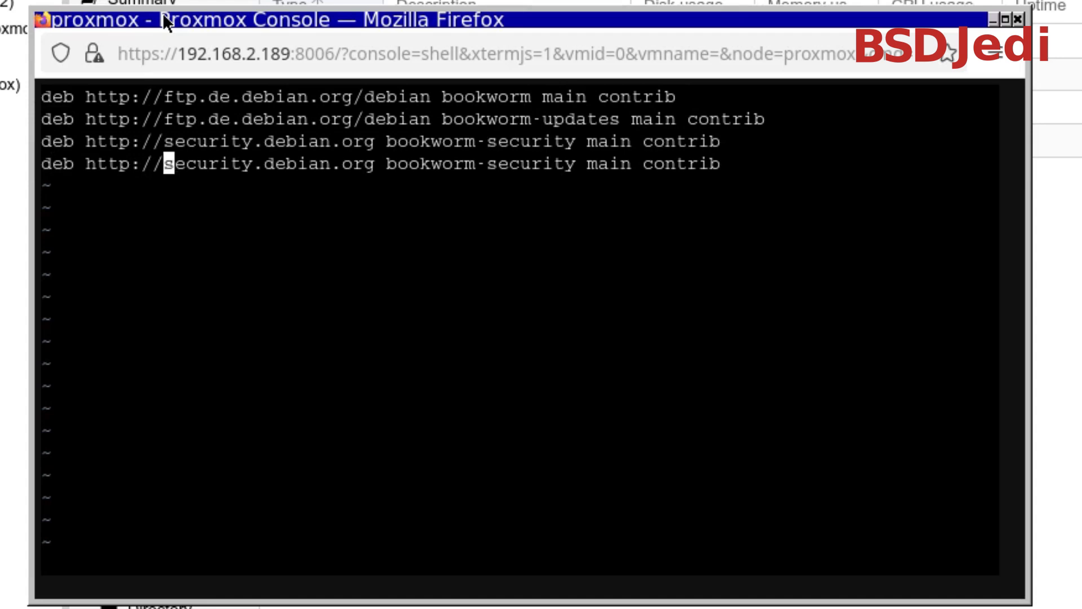
{"action": "key", "text": "shift+c"}
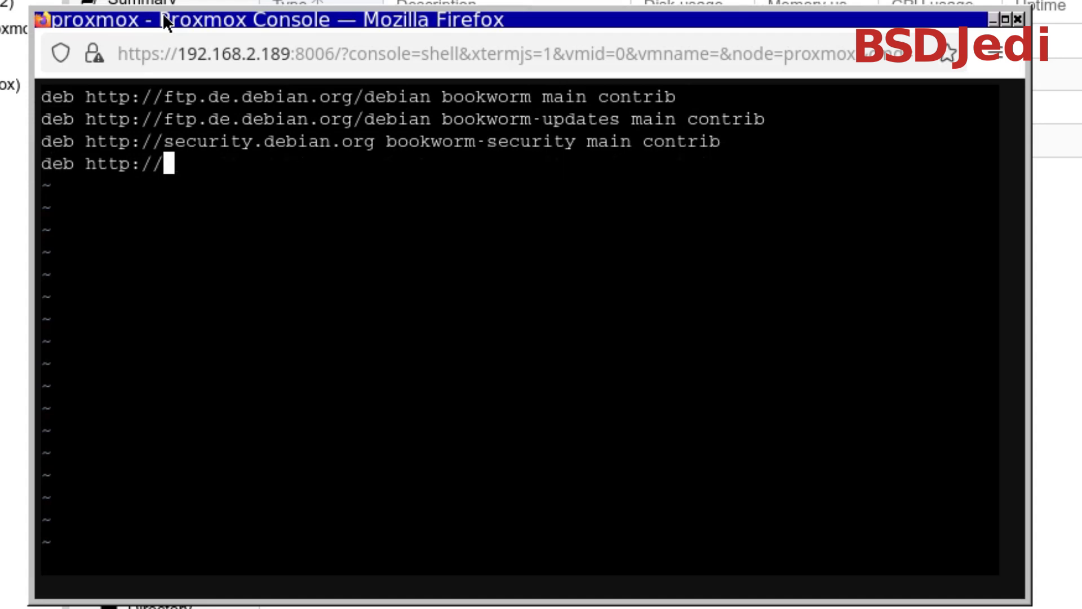
{"action": "type", "text": "download."}
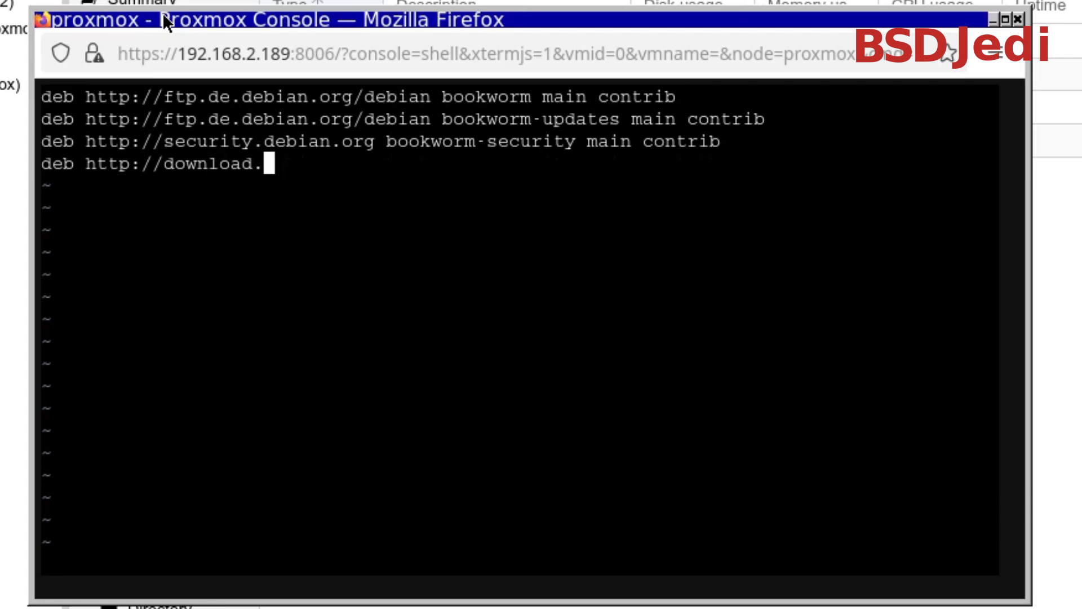
{"action": "type", "text": "proxmo"}
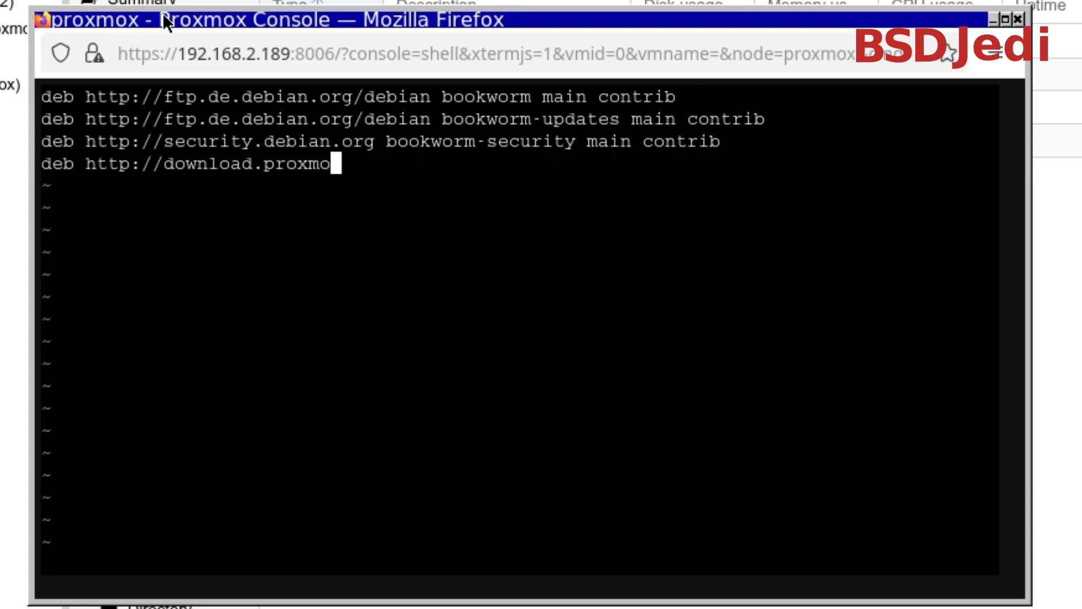
{"action": "type", "text": "x.com"}
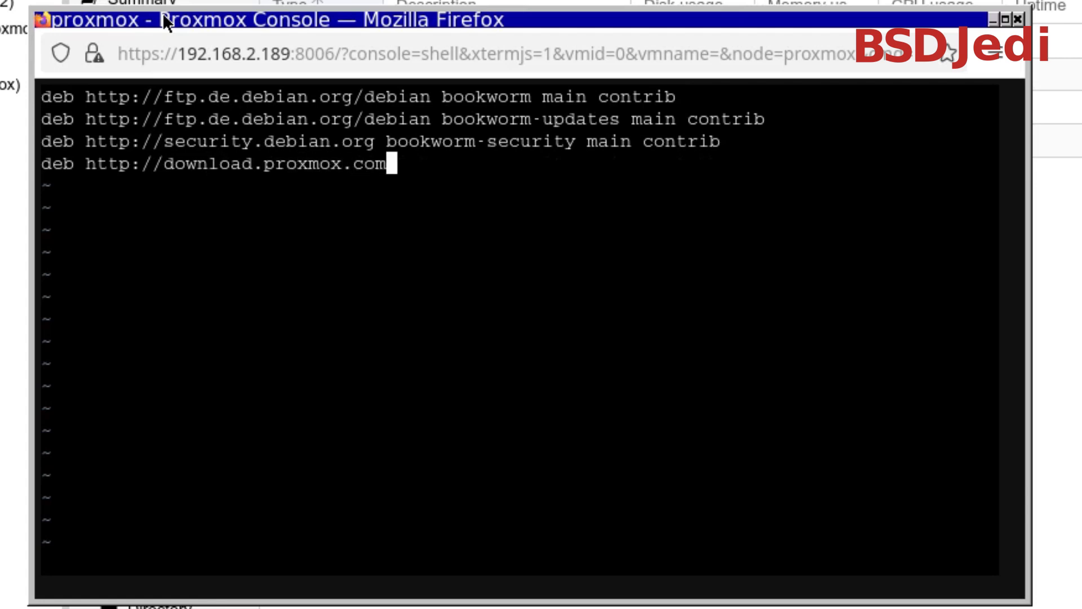
{"action": "type", "text": "/debian"}
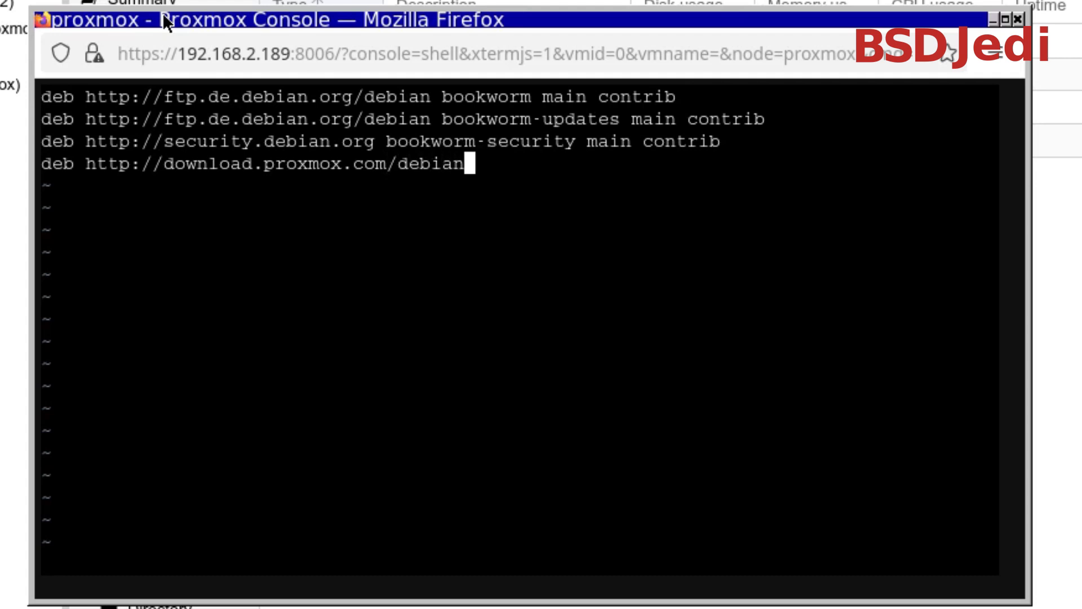
{"action": "type", "text": "/pve "}
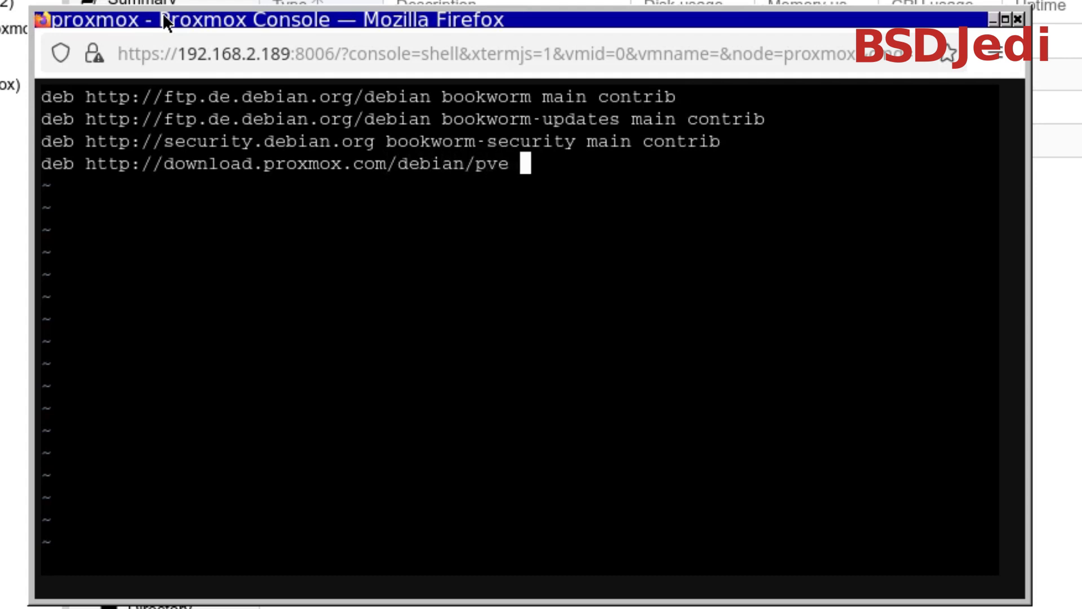
{"action": "type", "text": "bookwor"}
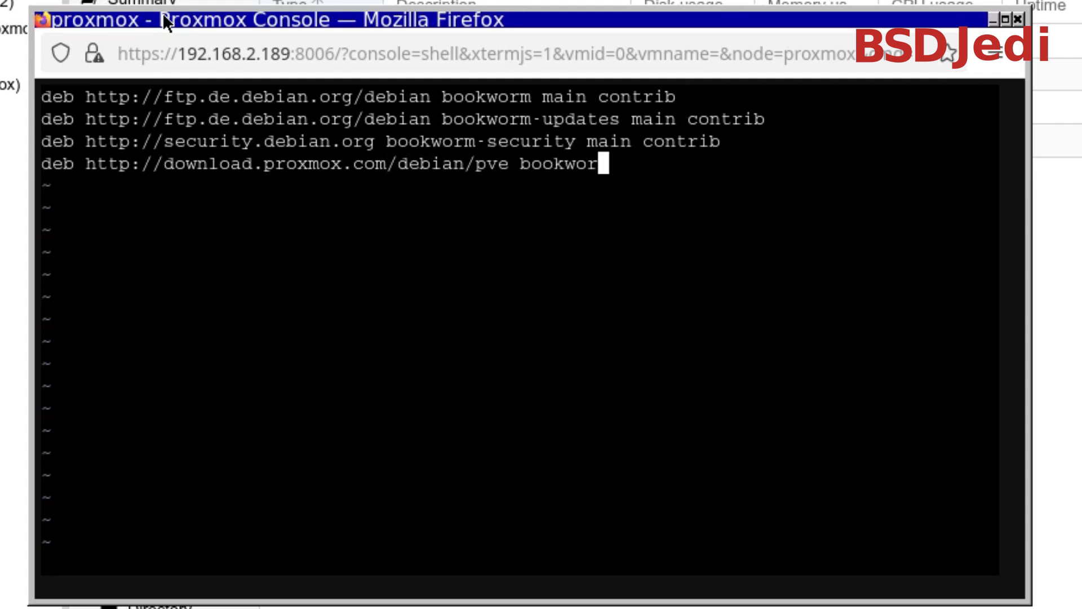
{"action": "type", "text": "m pve-no"}
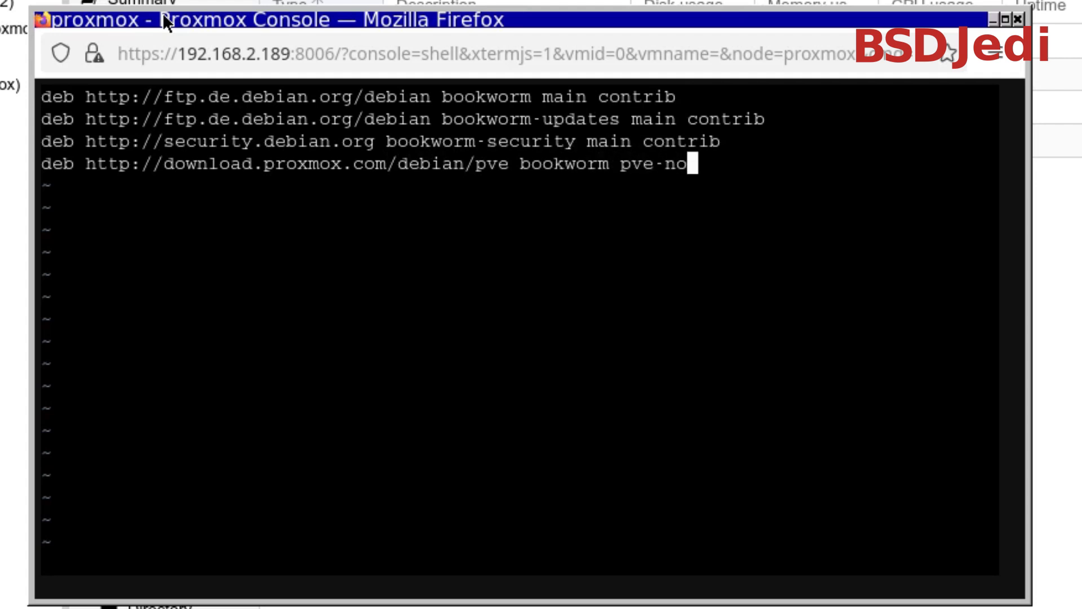
{"action": "type", "text": "-subscri"}
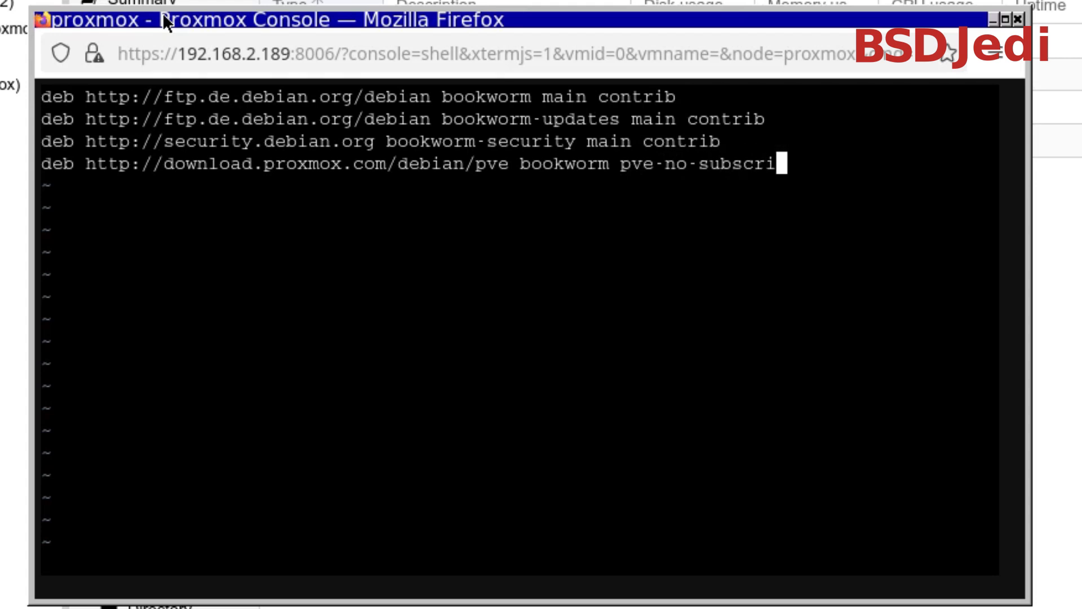
{"action": "type", "text": "ption"}
{"action": "key", "text": "Escape"}
{"action": "type", "text": ":wq"}
{"action": "key", "text": "Return"}
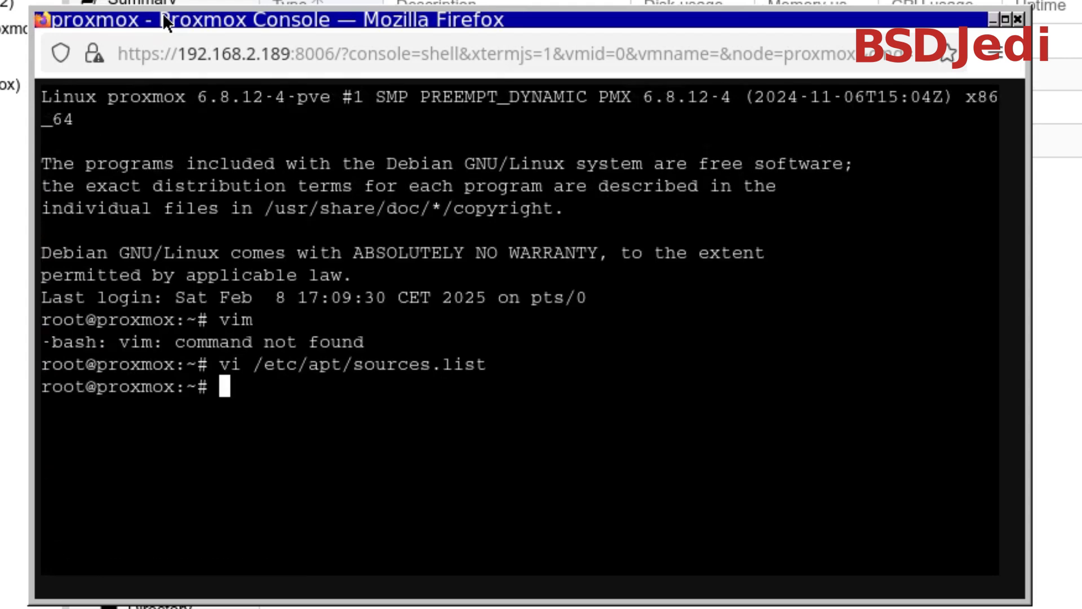
List the contents of /etc/apt and its sources.list.d folder, and open /etc/apt/sources.list.d/ceph.list in vi
{"action": "key", "text": "Up"}
{"action": "key", "text": "BackSpace"}
{"action": "key", "text": "BackSpace"}
{"action": "key", "text": "BackSpace"}
{"action": "key", "text": "BackSpace"}
{"action": "key", "text": "BackSpace"}
{"action": "key", "text": "BackSpace"}
{"action": "key", "text": "BackSpace"}
{"action": "key", "text": "BackSpace"}
{"action": "key", "text": "BackSpace"}
{"action": "key", "text": "BackSpace"}
{"action": "key", "text": "BackSpace"}
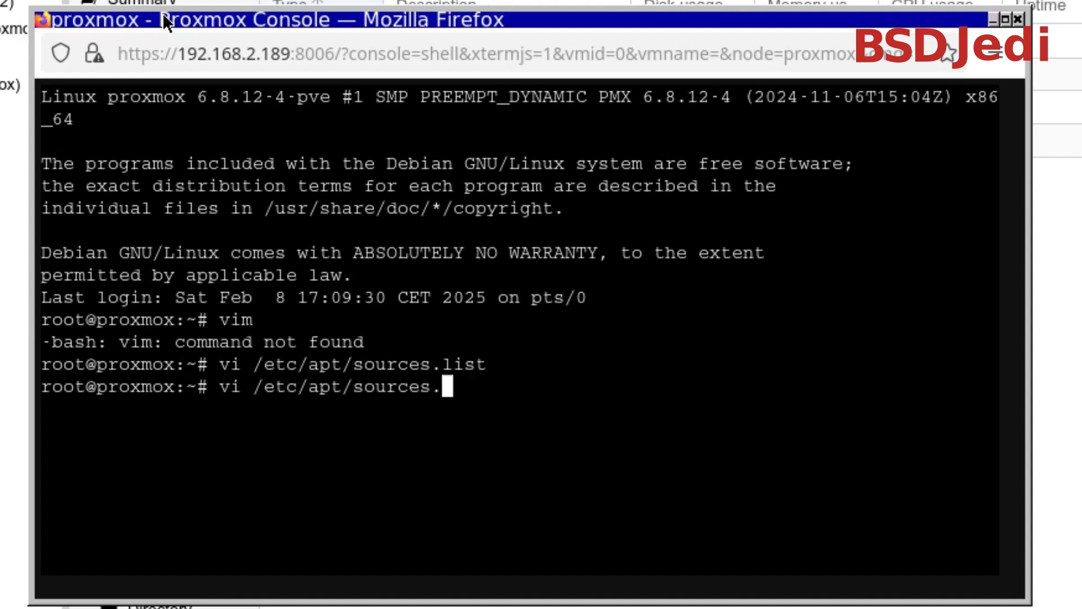
{"action": "key", "text": "BackSpace"}
{"action": "key", "text": "Tab"}
{"action": "key", "text": "Tab"}
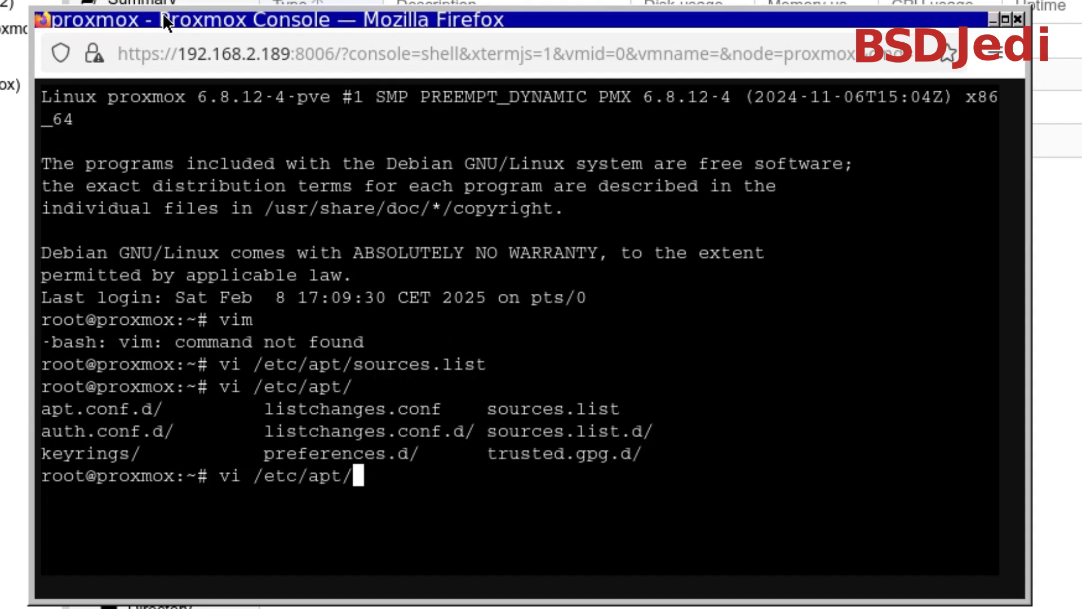
{"action": "type", "text": "so"}
{"action": "key", "text": "Tab"}
{"action": "type", "text": ".d"}
{"action": "key", "text": "Tab"}
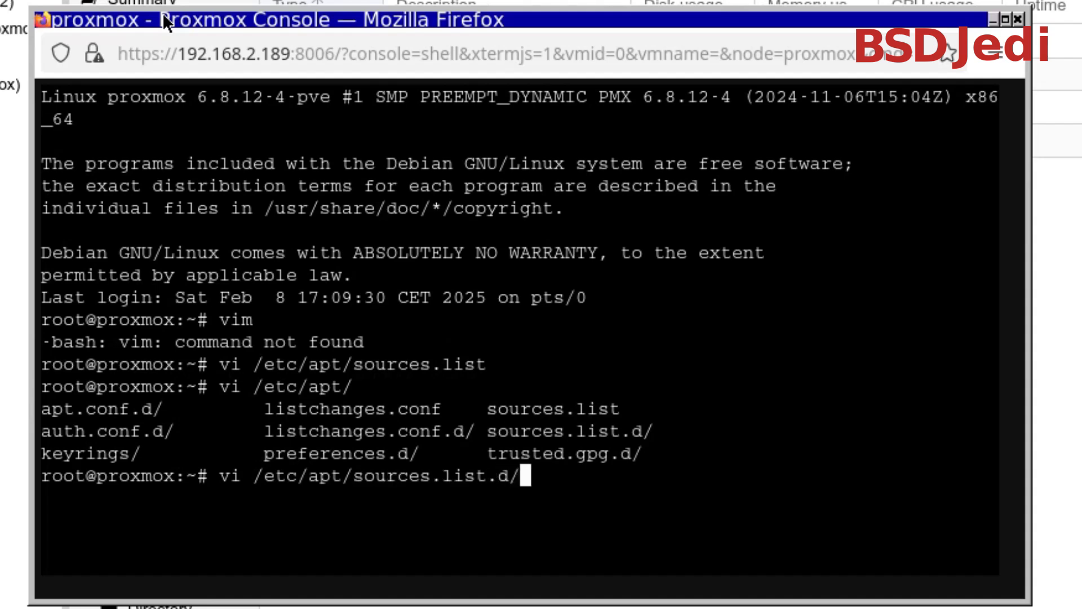
{"action": "key", "text": "Tab"}
{"action": "key", "text": "Tab"}
{"action": "type", "text": "c"}
{"action": "key", "text": "Tab"}
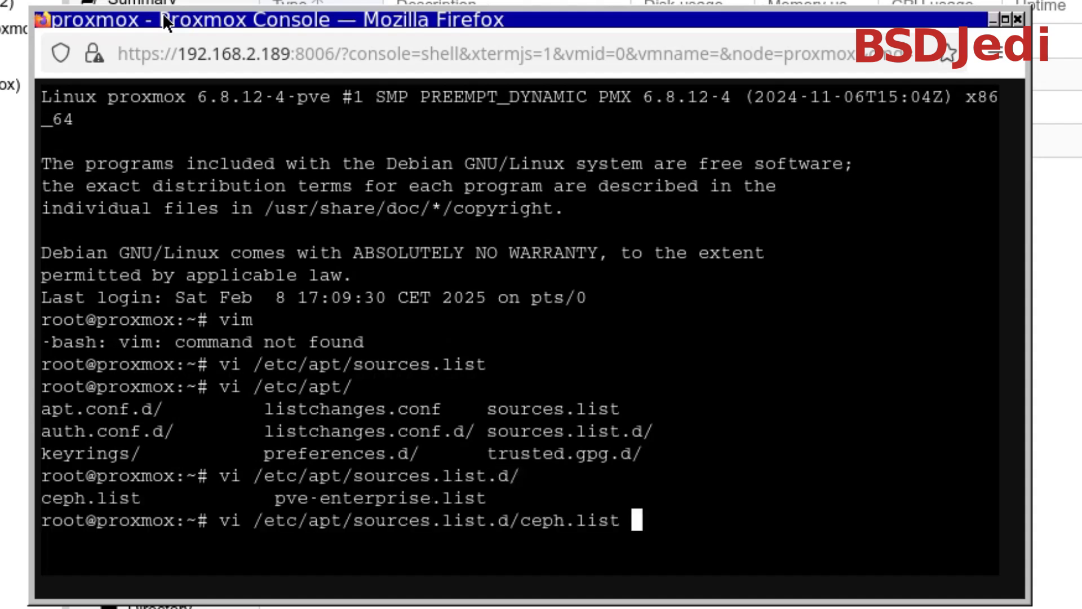
{"action": "key", "text": "Return"}
Comment out the ceph-quincy enterprise repository line with #, and save and close ceph.list
{"action": "type", "text": "i#"}
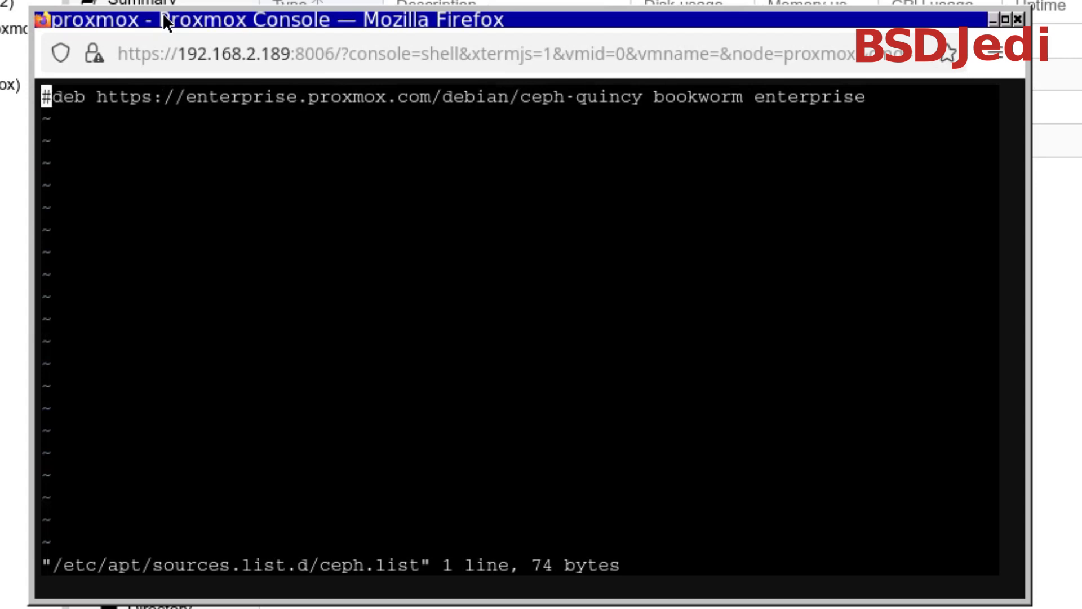
{"action": "type", "text": ":x"}
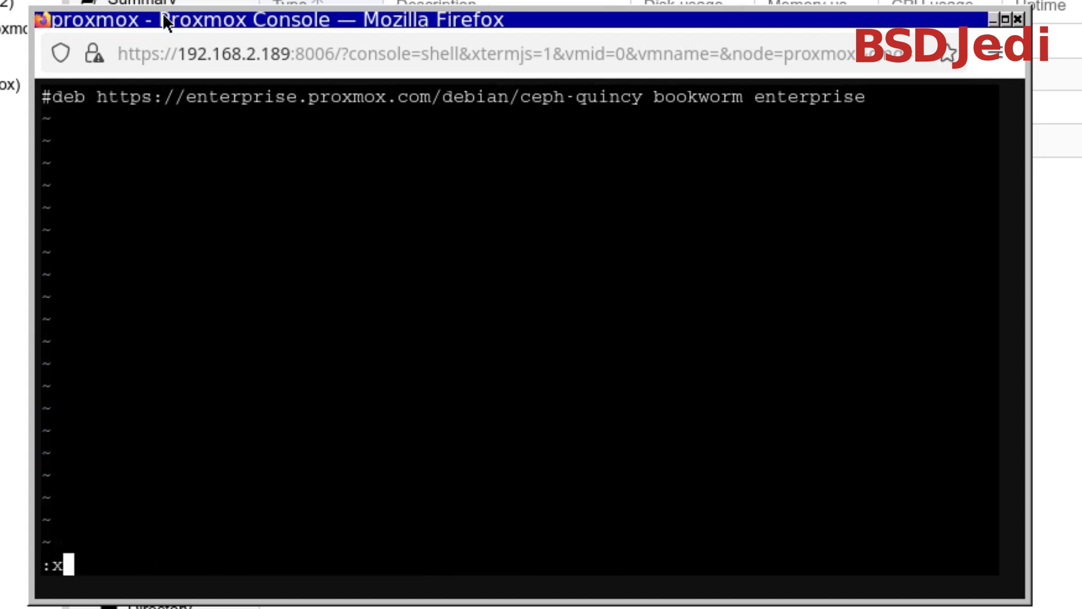
{"action": "key", "text": "Return"}
Open /etc/apt/sources.list.d/pve-enterprise.list in vi
{"action": "key", "text": "Up"}
{"action": "key", "text": "BackSpace"}
{"action": "key", "text": "BackSpace"}
{"action": "key", "text": "BackSpace"}
{"action": "key", "text": "BackSpace"}
{"action": "key", "text": "BackSpace"}
{"action": "key", "text": "BackSpace"}
{"action": "key", "text": "BackSpace"}
{"action": "key", "text": "BackSpace"}
{"action": "key", "text": "BackSpace"}
{"action": "key", "text": "BackSpace"}
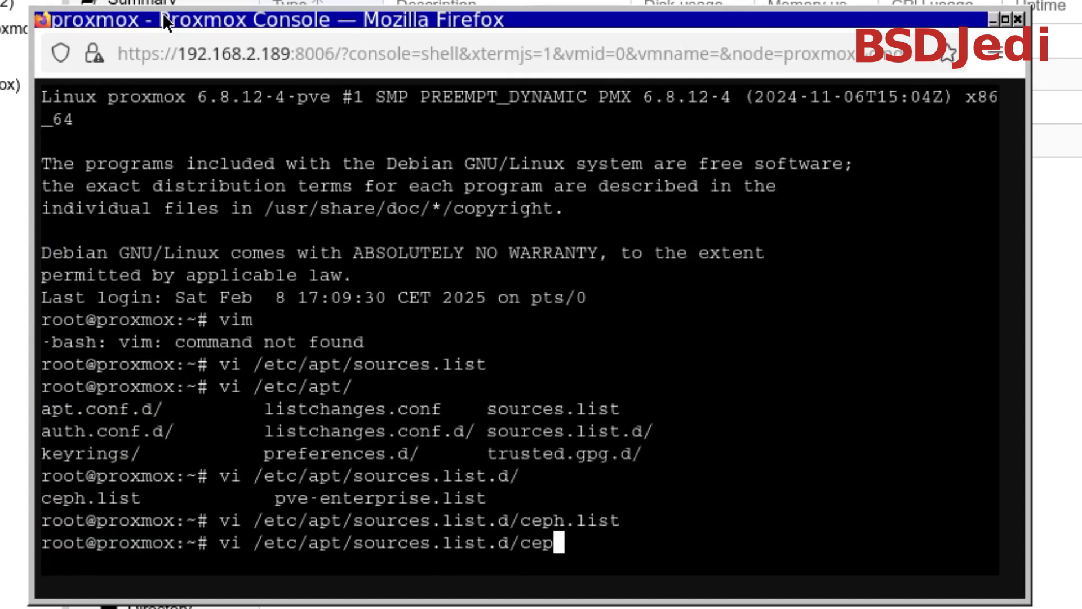
{"action": "type", "text": "pv"}
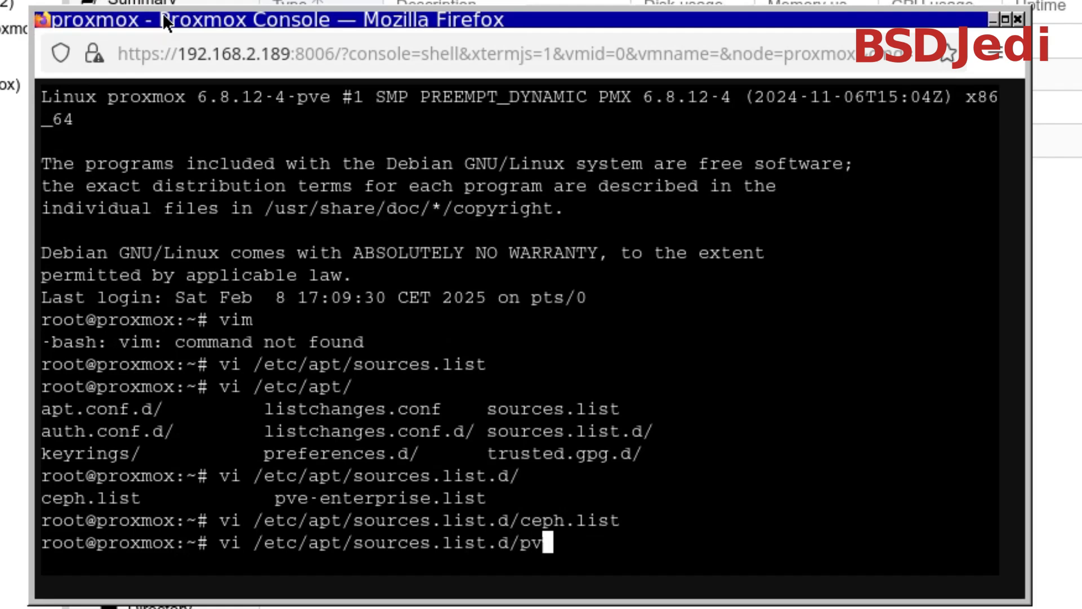
{"action": "key", "text": "Tab"}
{"action": "key", "text": "Return"}
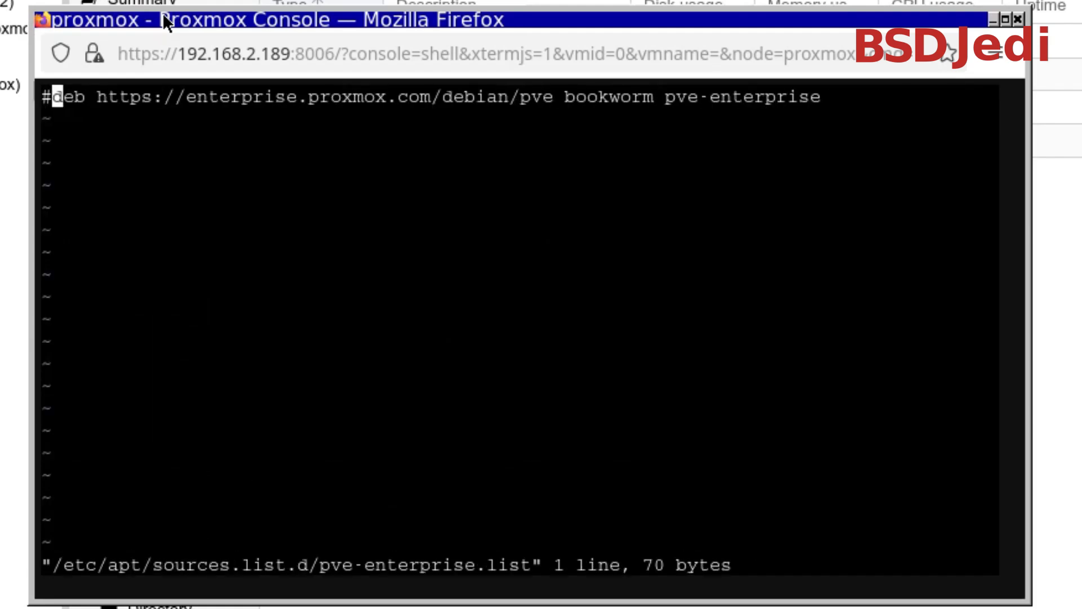
Comment out the pve-enterprise repository line with #, and save and close pve-enterprise.list
{"action": "type", "text": "i#"}
{"action": "key", "text": "Escape"}
{"action": "type", "text": ":x"}
{"action": "key", "text": "Return"}
Refresh the package lists with apt update, and install the vim package, accepting the installation
{"action": "type", "text": "apt update"}
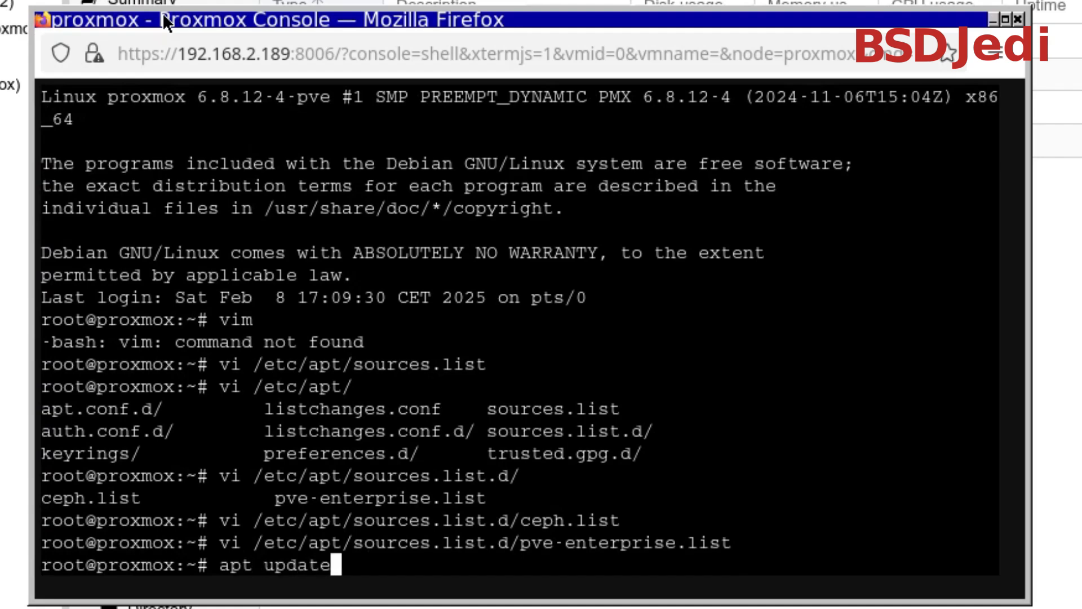
{"action": "key", "text": "Return"}
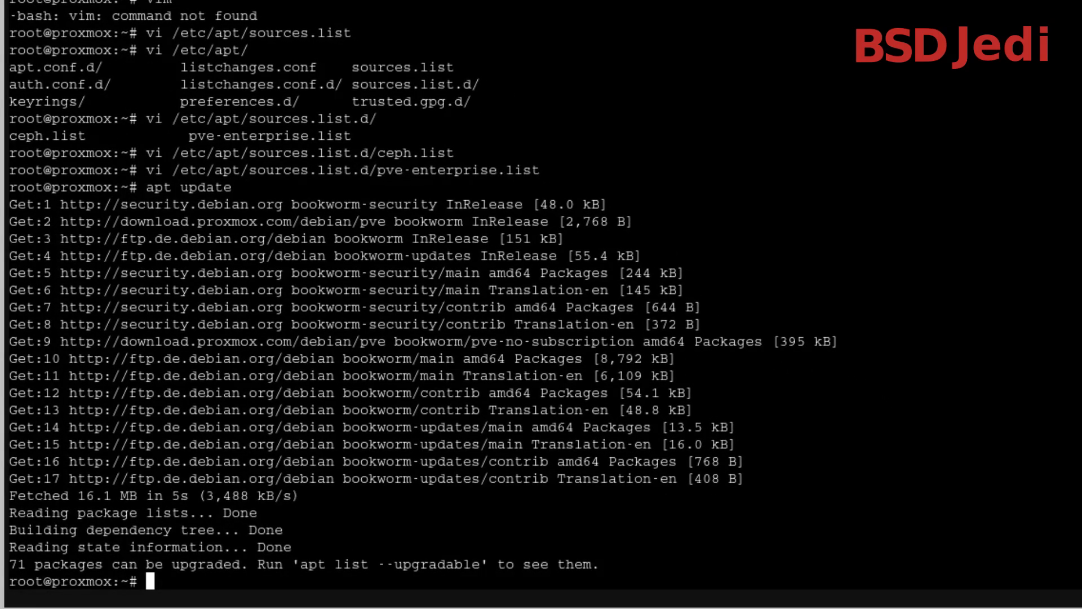
{"action": "type", "text": "apt "}
{"action": "type", "text": "up"}
{"action": "key", "text": "BackSpace"}
{"action": "key", "text": "BackSpace"}
{"action": "key", "text": "BackSpace"}
{"action": "type", "text": "install vim"}
{"action": "key", "text": "Return"}
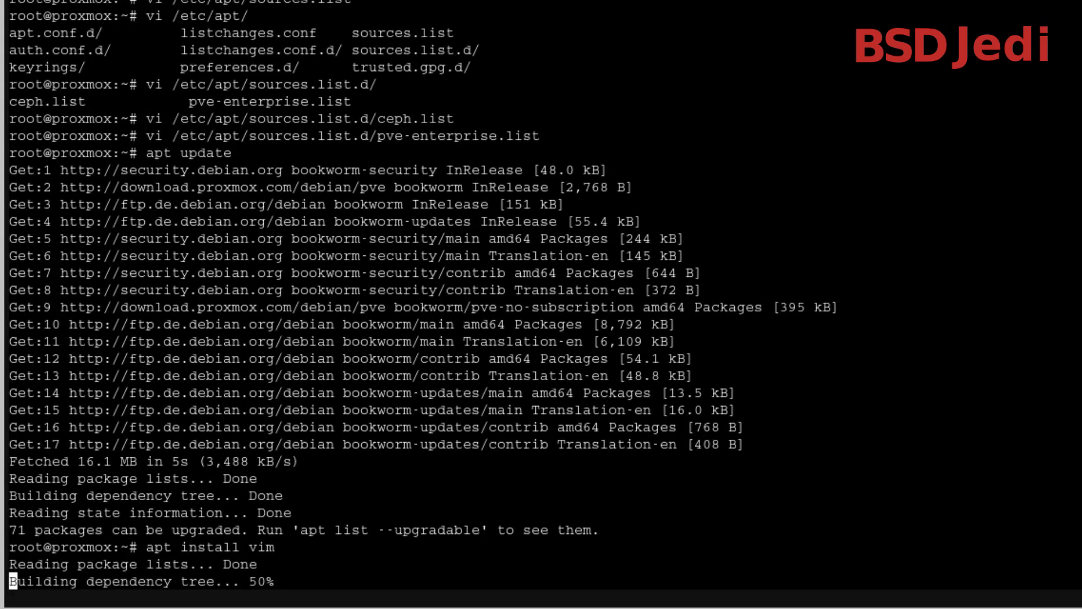
{"action": "type", "text": "y"}
{"action": "key", "text": "Return"}
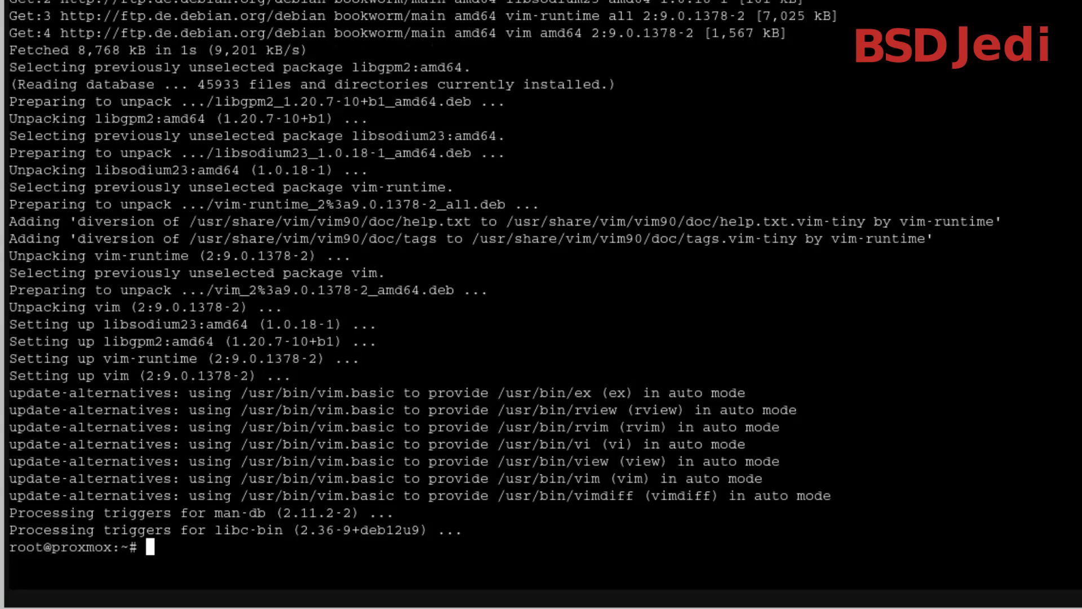
Install the pve-edk2-firmware-aarch64 package with apt
{"action": "type", "text": "apt install pve-"}
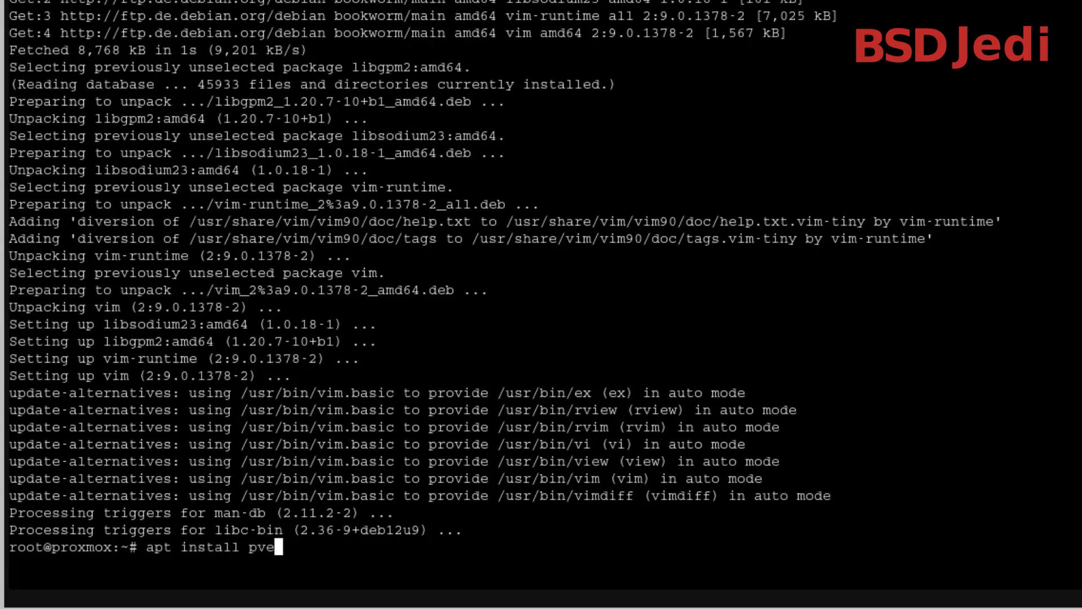
{"action": "type", "text": "edk2-firmware-aarch"}
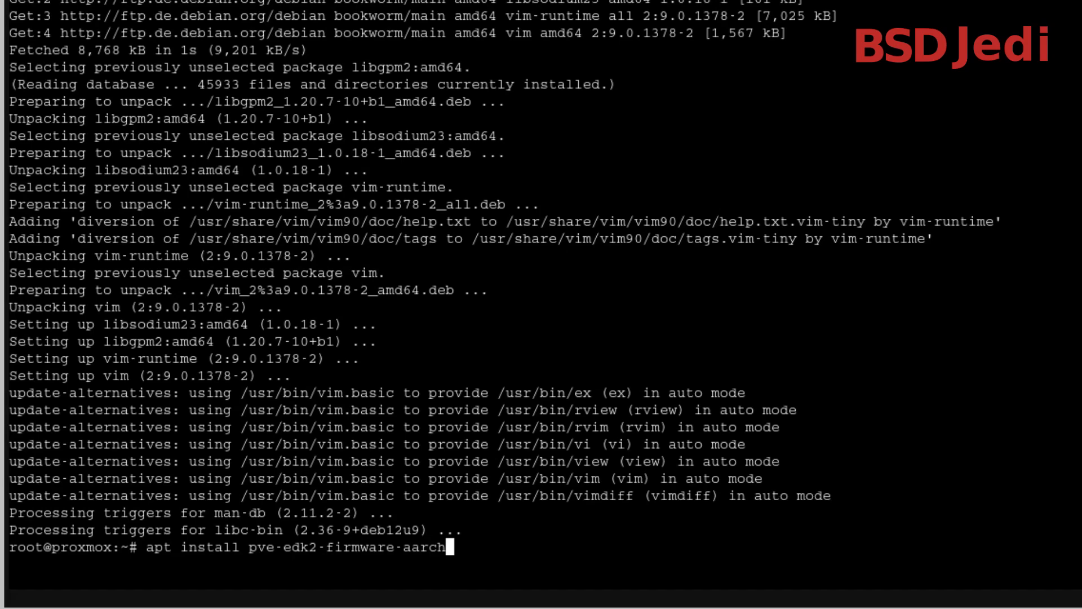
{"action": "type", "text": "64"}
{"action": "key", "text": "Return"}
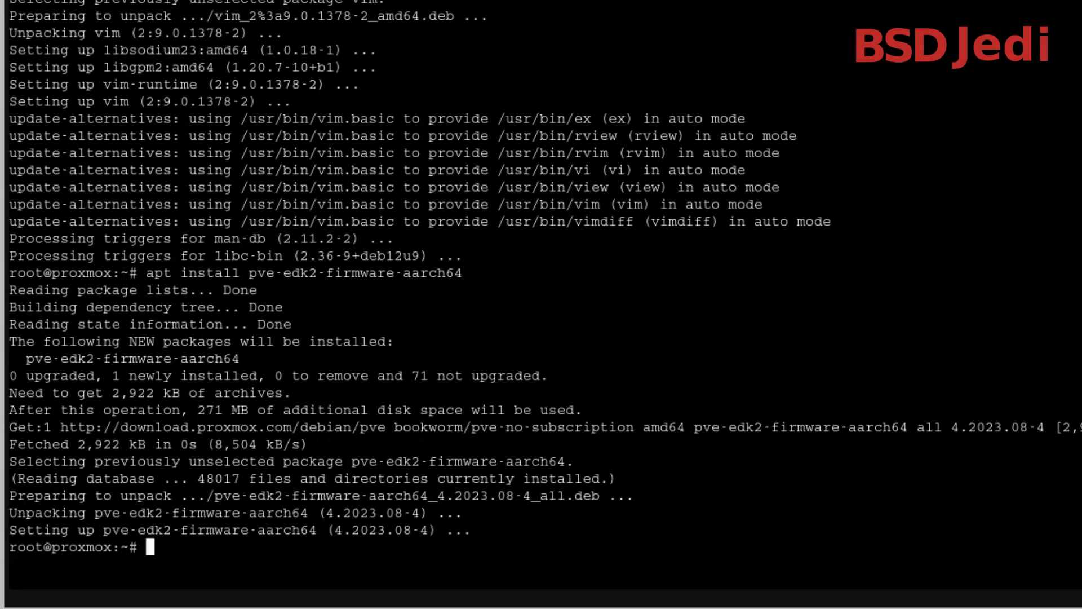
Upgrade all host packages with apt upgrade, accepting the changes, and reboot the host with "shutdown -r now"
{"action": "type", "text": "apt upgrade"}
{"action": "key", "text": "Return"}
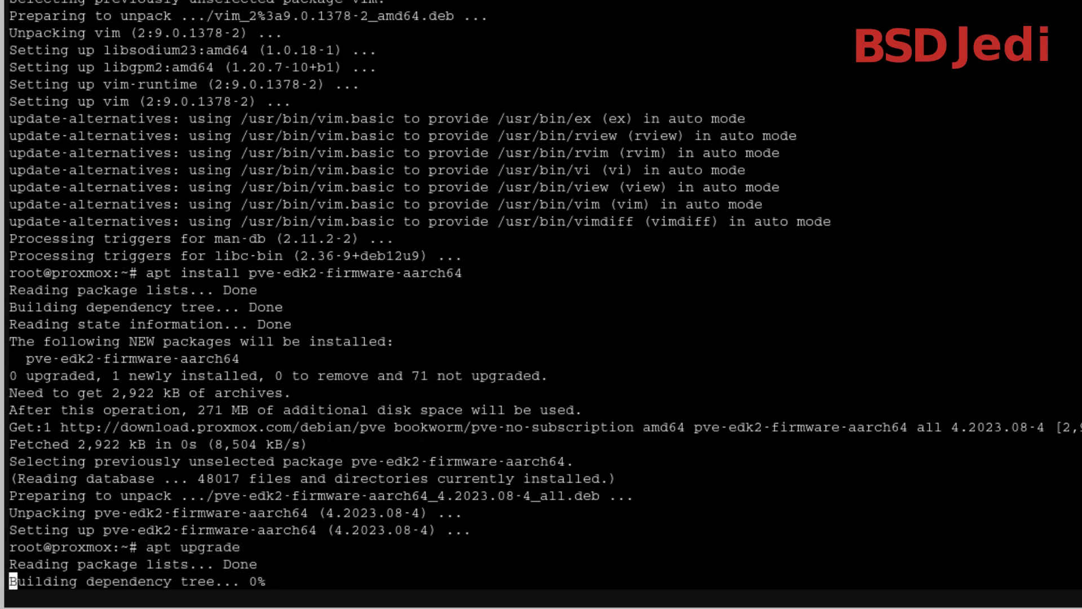
{"action": "type", "text": "y"}
{"action": "key", "text": "Return"}
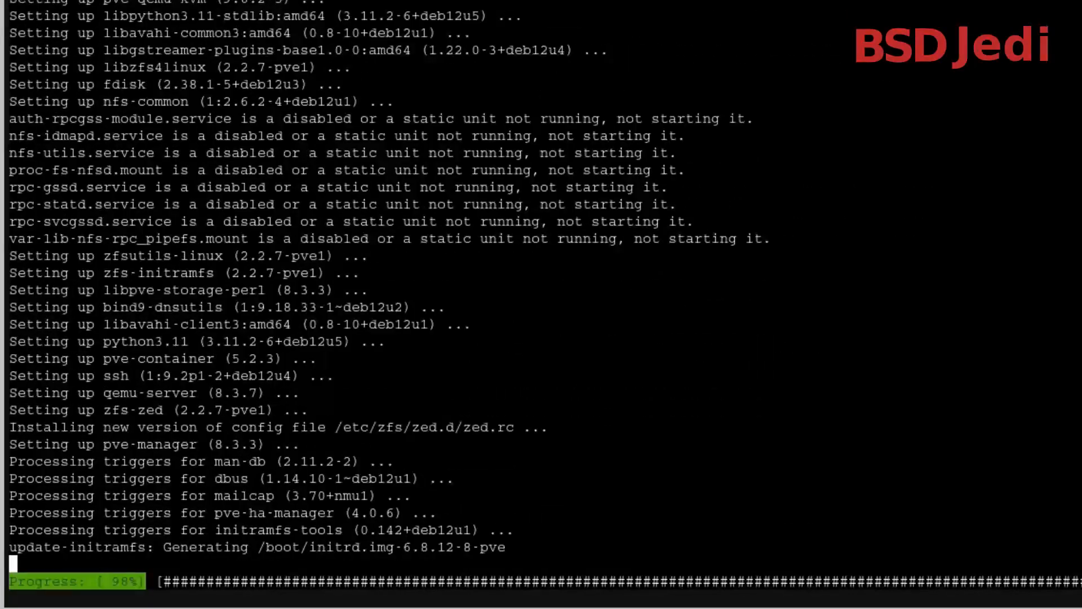
{"action": "type", "text": "shu"}
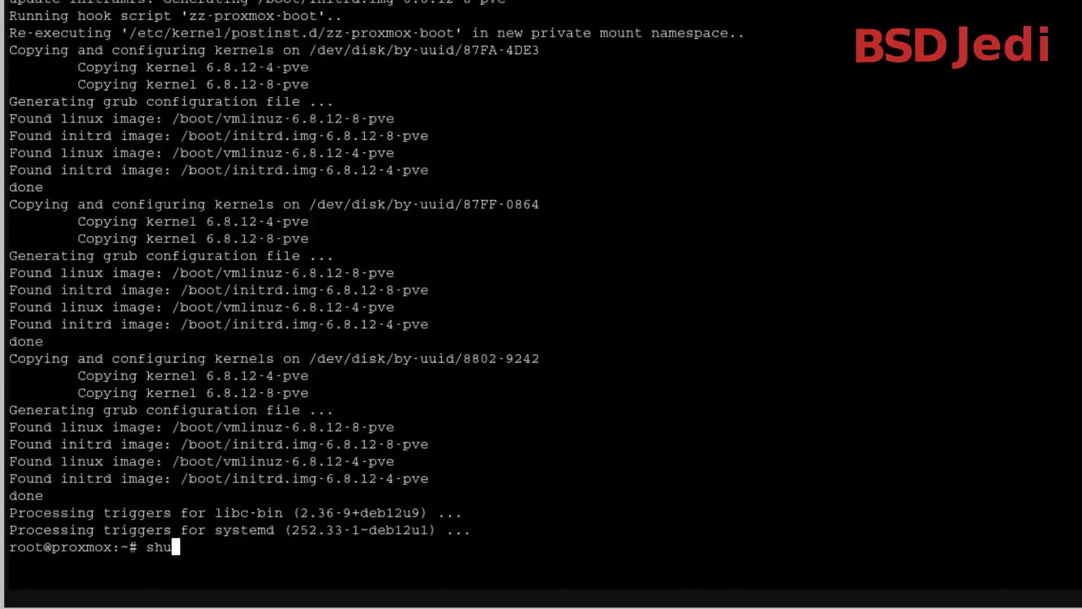
{"action": "type", "text": "tdown -r now"}
{"action": "key", "text": "Return"}
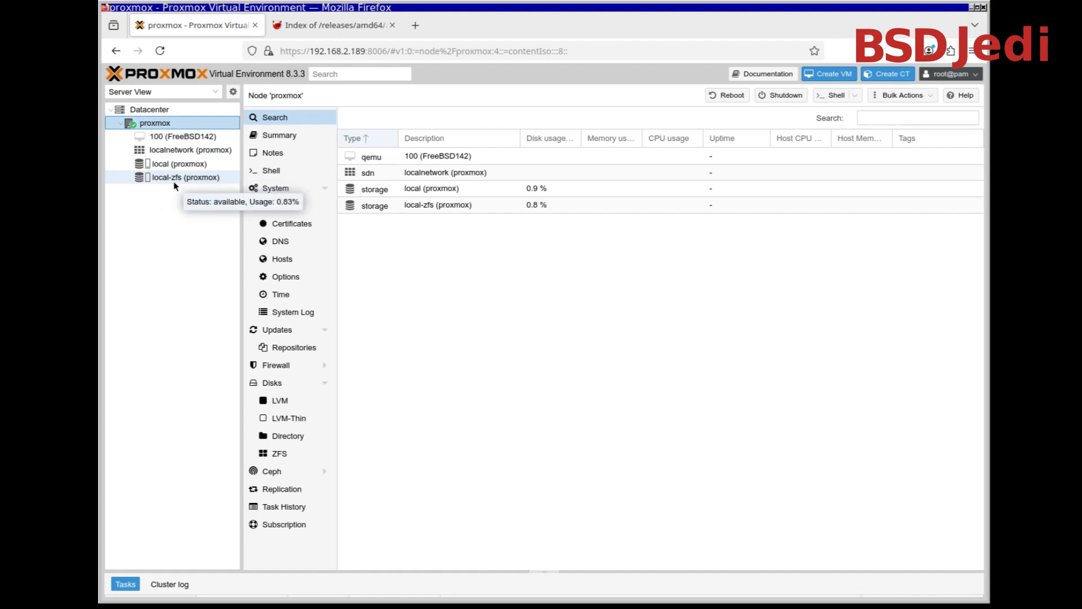
Find the aarch64 images on the FreeBSD 14.2 ISO-IMAGES page and copy the link to FreeBSD-14.2-RELEASE-arm64-aarch64-dvd1.iso
{"action": "left_click", "coordinate": [330, 26]}
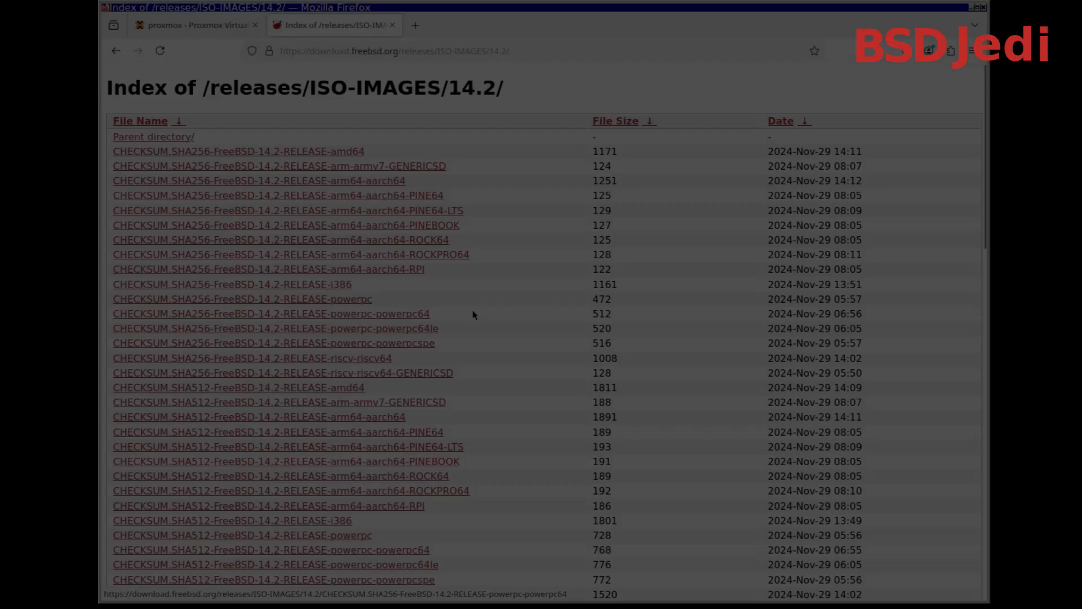
{"action": "scroll", "coordinate": [473, 314], "scroll_direction": "down", "scroll_amount": 10}
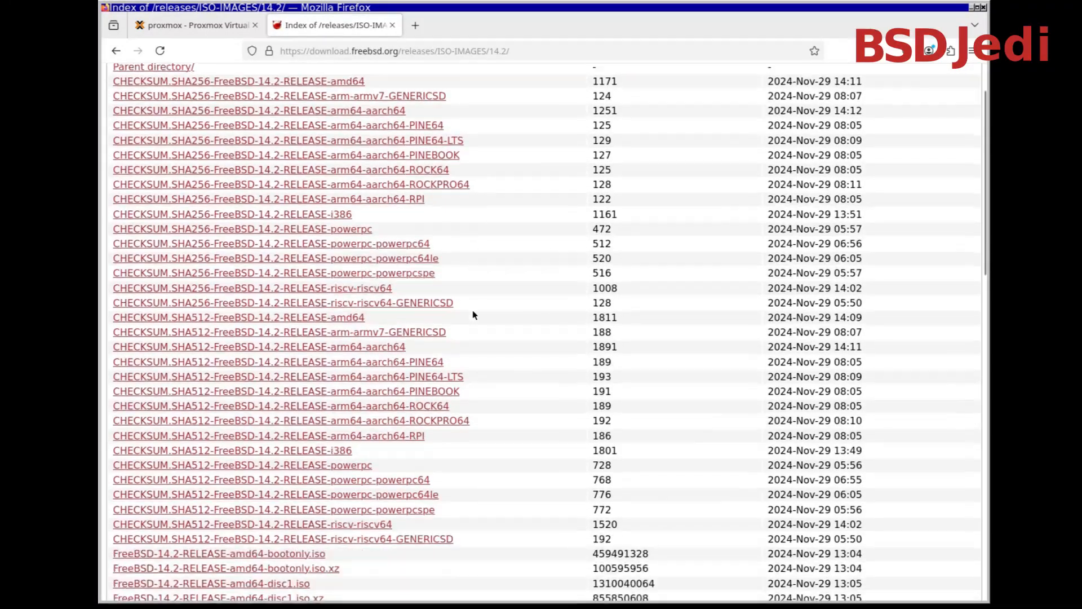
{"action": "scroll", "coordinate": [473, 315], "scroll_direction": "up", "scroll_amount": 6}
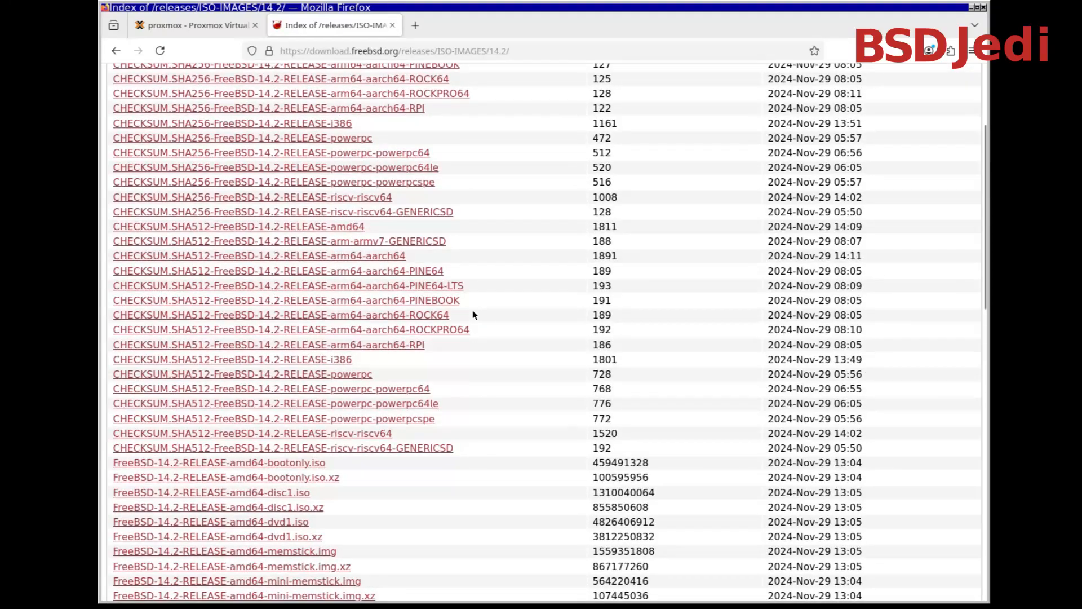
{"action": "key", "text": "ctrl+f"}
{"action": "type", "text": "aarch64"}
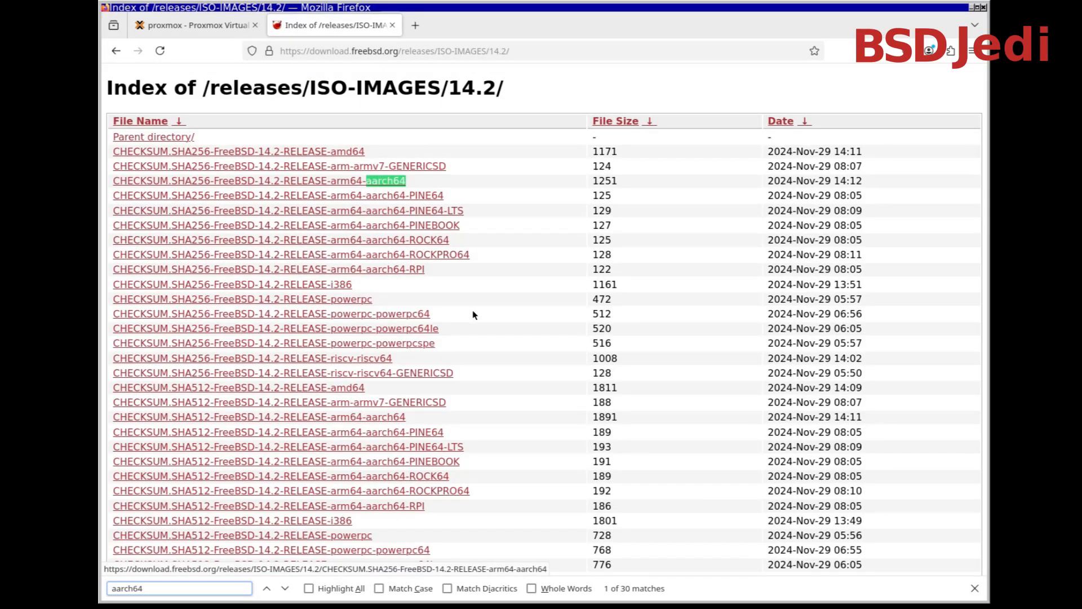
{"action": "left_click", "coordinate": [286, 588]}
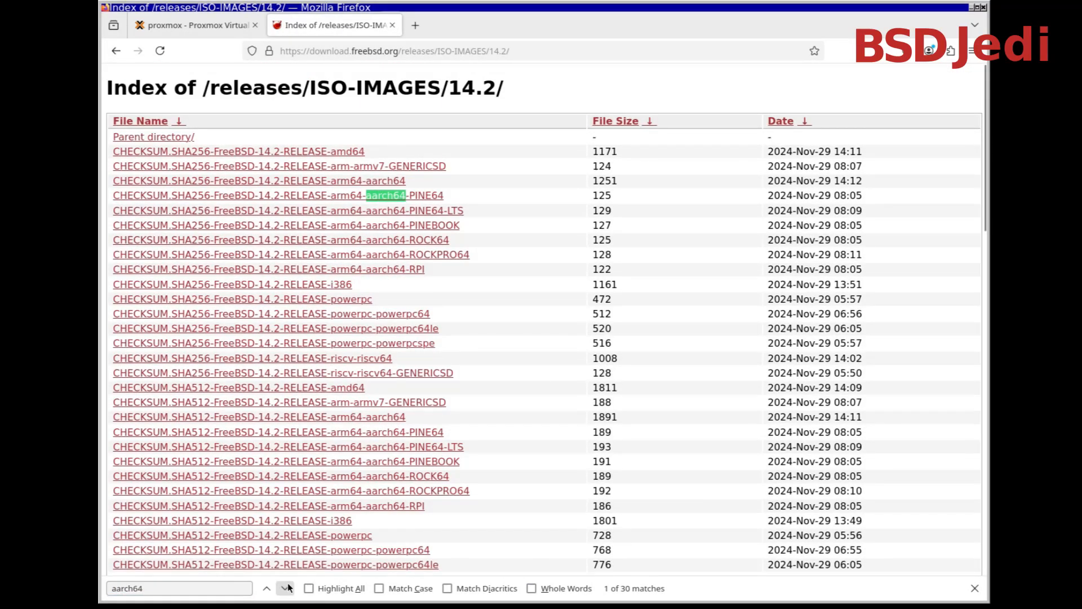
{"action": "left_click", "coordinate": [286, 588]}
{"action": "left_click", "coordinate": [286, 588]}
{"action": "left_click", "coordinate": [286, 588]}
{"action": "left_click", "coordinate": [286, 587]}
{"action": "left_click", "coordinate": [285, 587]}
{"action": "left_click", "coordinate": [285, 588]}
{"action": "left_click", "coordinate": [286, 588]}
{"action": "left_click", "coordinate": [286, 588]}
{"action": "left_click", "coordinate": [286, 588]}
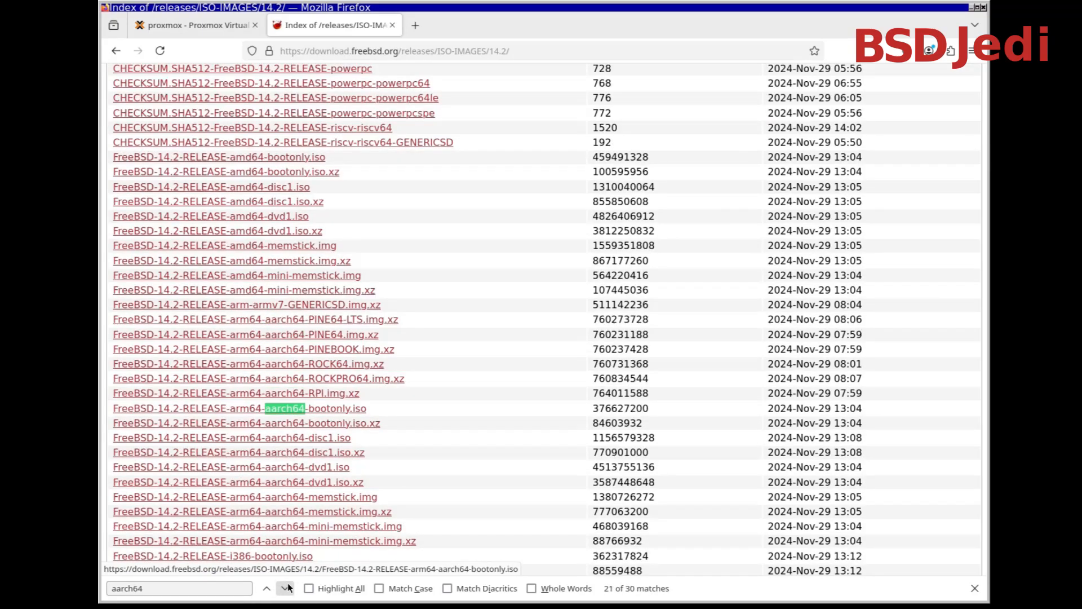
{"action": "left_click", "coordinate": [285, 588]}
{"action": "left_click", "coordinate": [286, 588]}
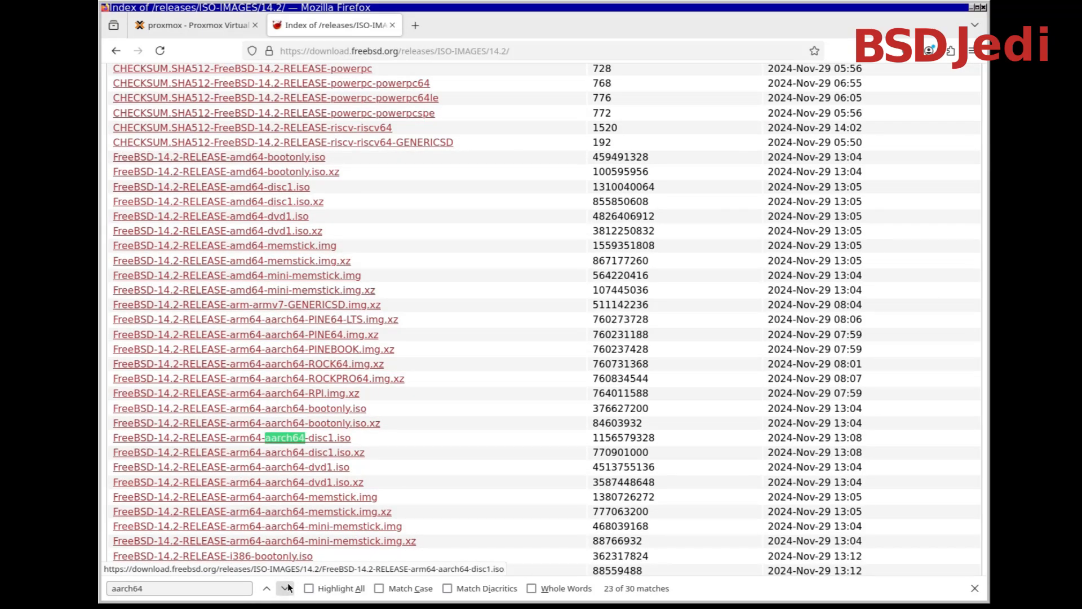
{"action": "right_click", "coordinate": [333, 472]}
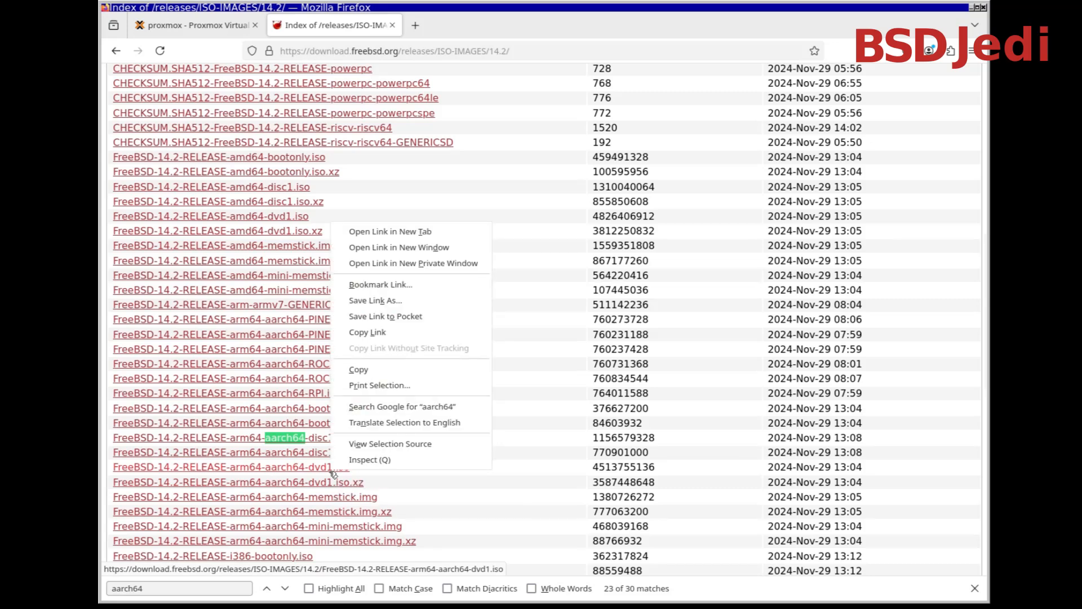
{"action": "left_click", "coordinate": [424, 335]}
Return to the Proxmox page and start a download from URL for the local storage's ISO images
{"action": "left_click", "coordinate": [202, 26]}
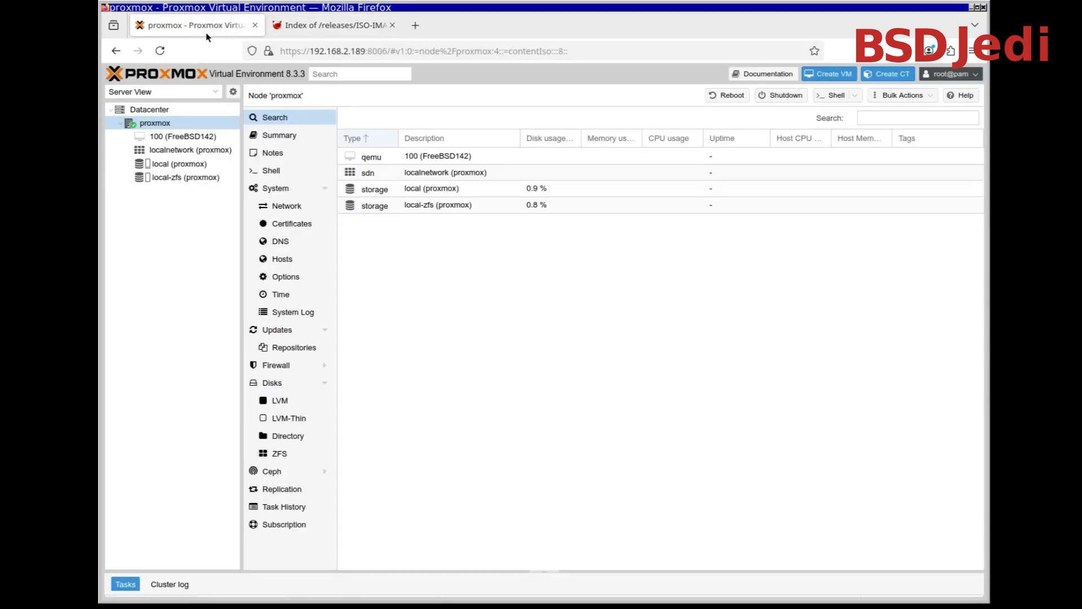
{"action": "left_click", "coordinate": [175, 180]}
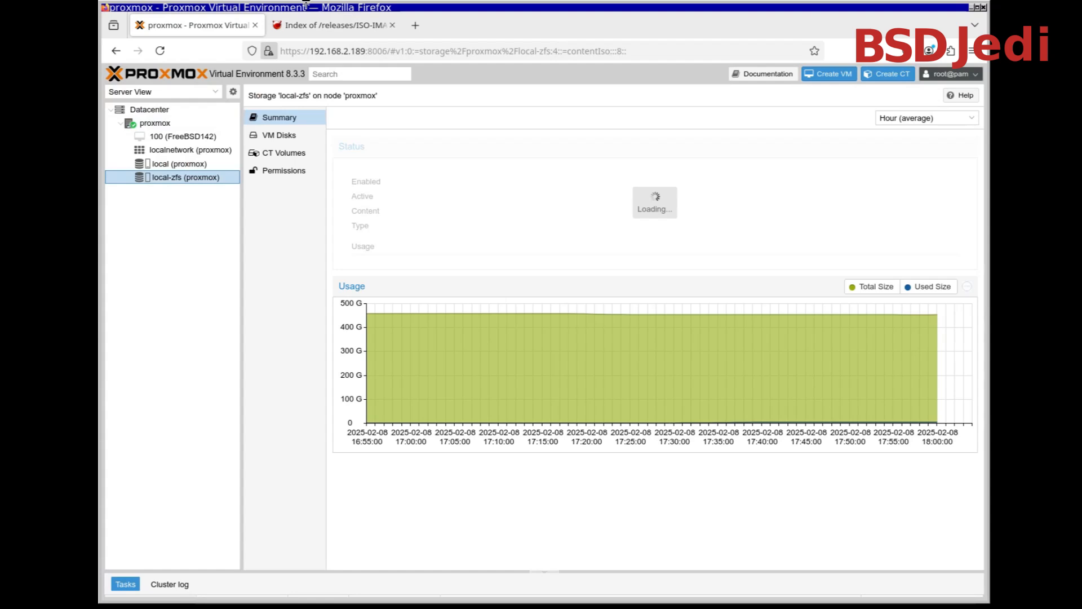
{"action": "left_click", "coordinate": [165, 167]}
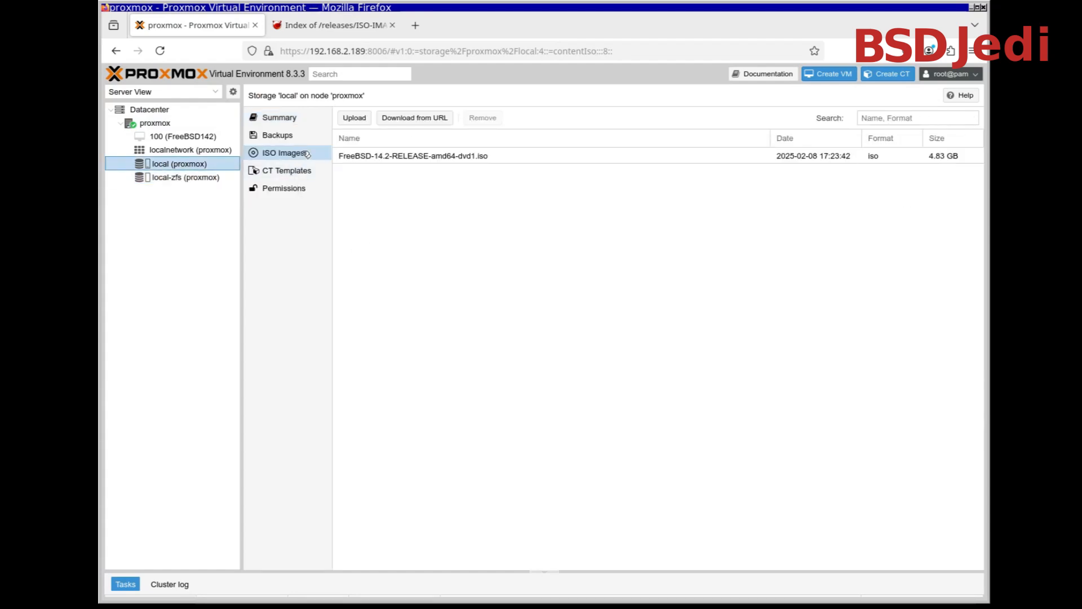
{"action": "left_click", "coordinate": [415, 118]}
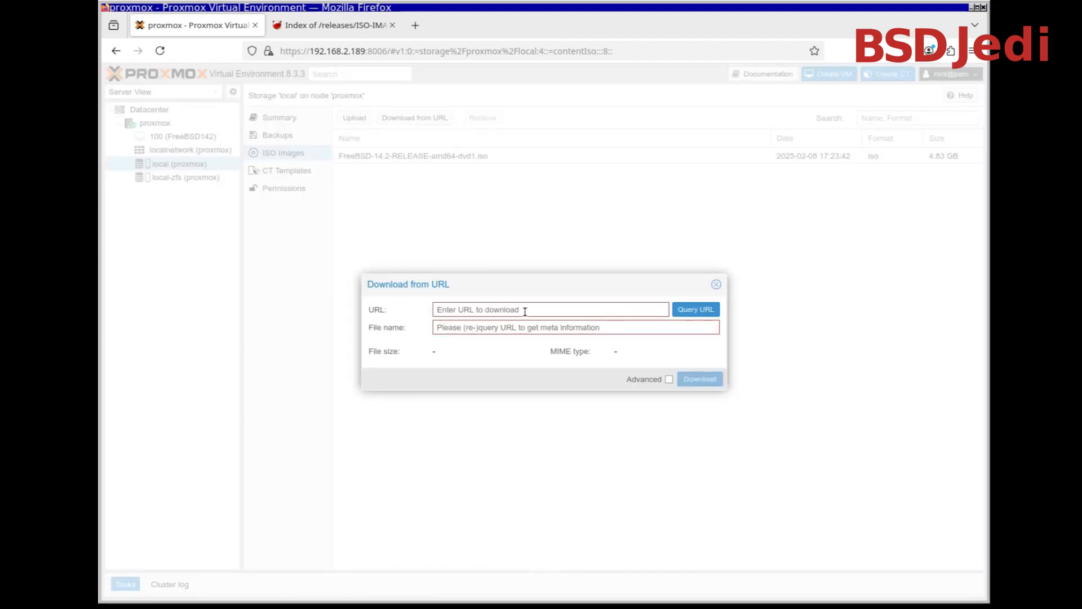
Download the ISO from the copied link under the file name FreeBSD-14.2-RELEASE-arm64-aarch64-dvd1.iso, and close the task viewer once it finishes
{"action": "left_click", "coordinate": [525, 312]}
{"action": "key", "text": "ctrl+v"}
{"action": "left_click", "coordinate": [485, 309]}
{"action": "key", "text": "shift+End"}
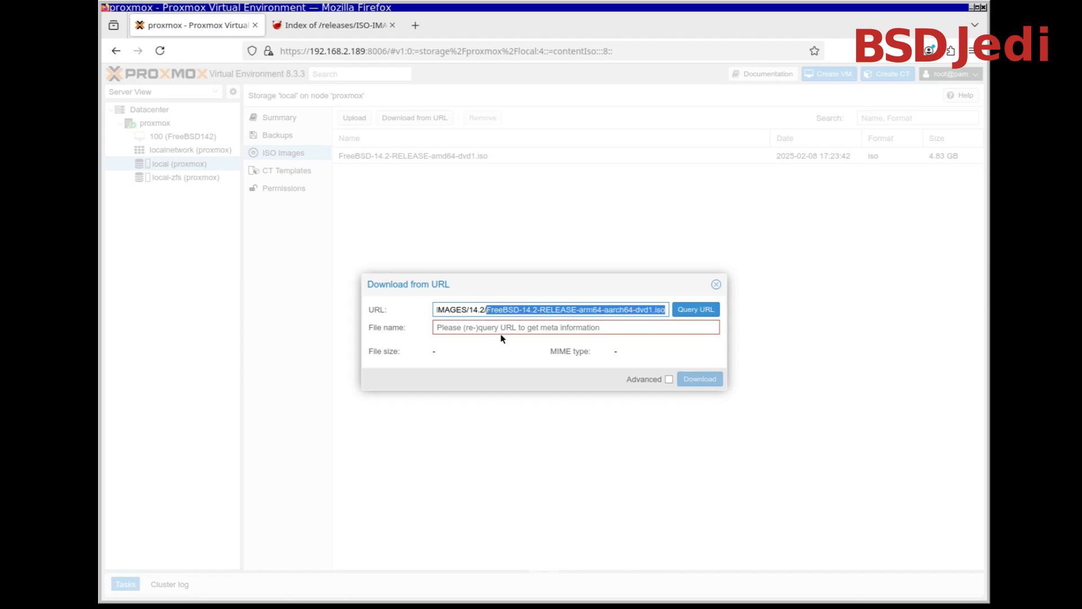
{"action": "left_click", "coordinate": [501, 328]}
{"action": "key", "text": "ctrl+v"}
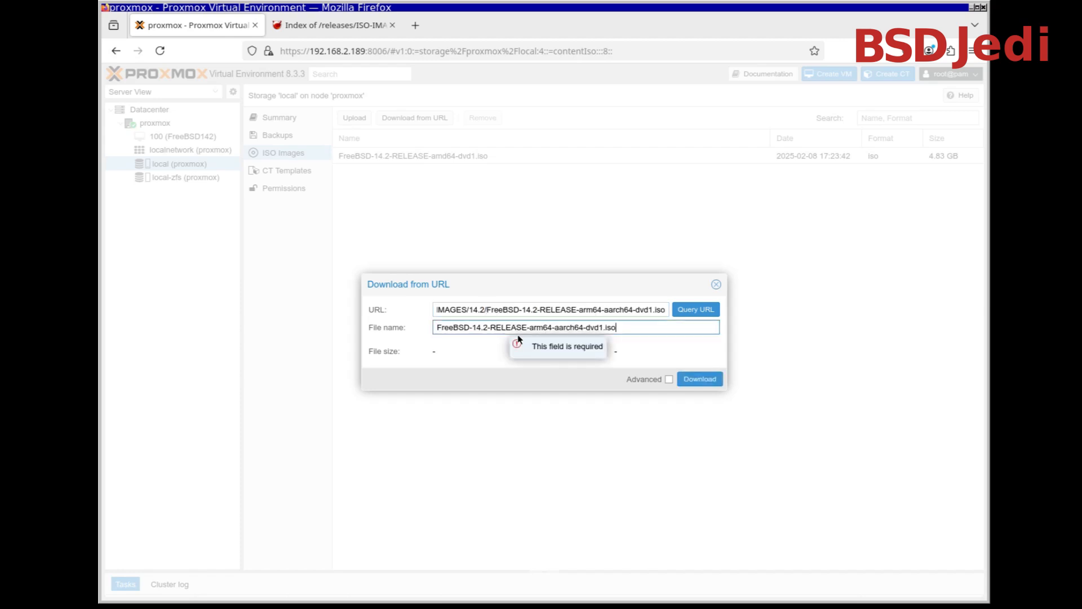
{"action": "left_click", "coordinate": [688, 380]}
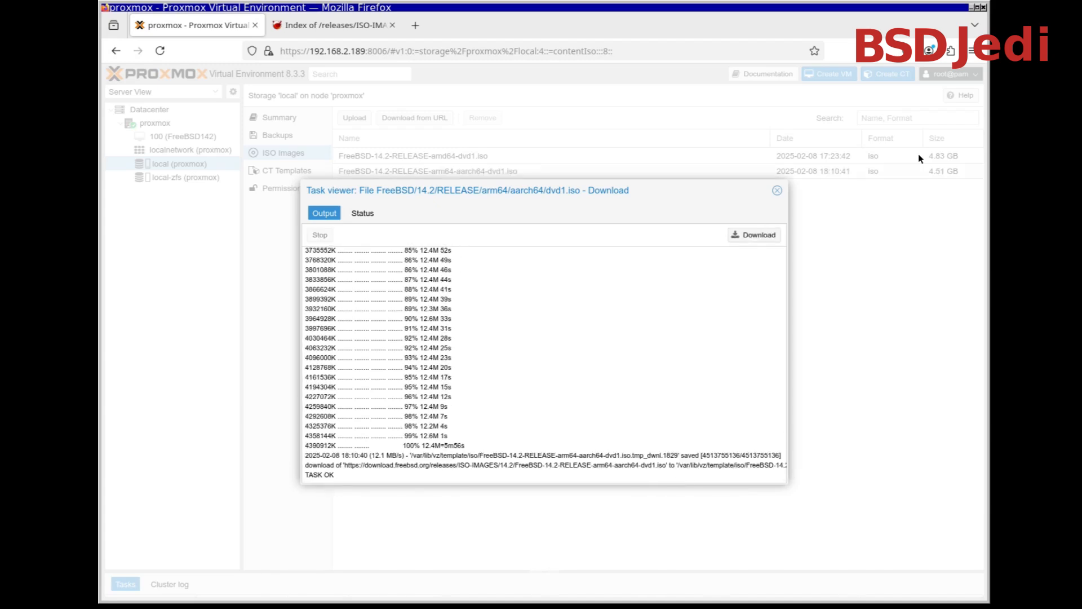
{"action": "left_click", "coordinate": [777, 191]}
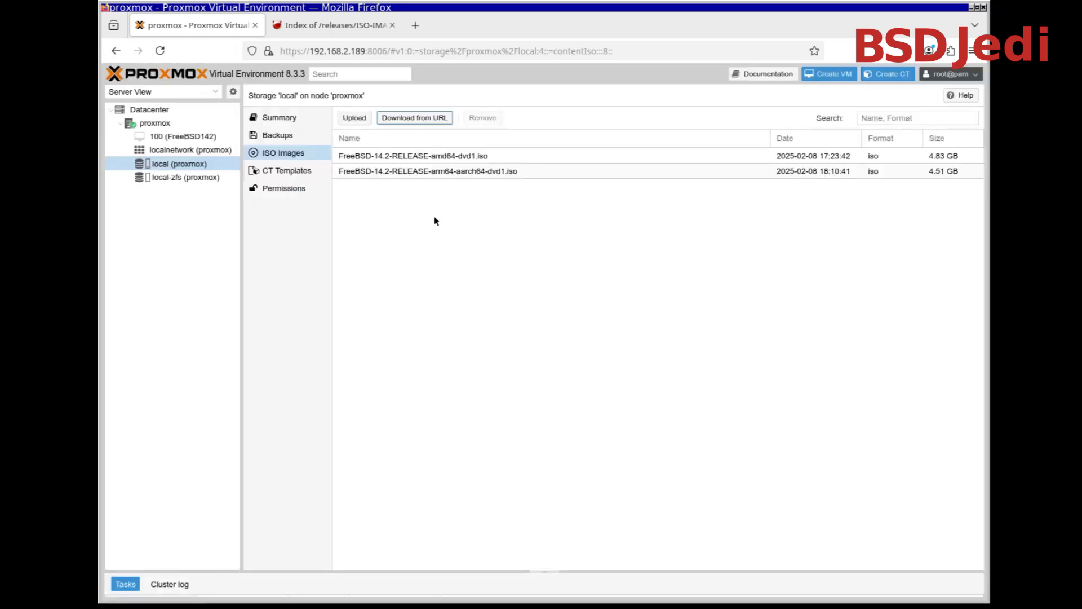
Start creating a virtual machine on the proxmox node, name it FreeBSD142AARCH64, and proceed to the OS settings
{"action": "left_click", "coordinate": [166, 124]}
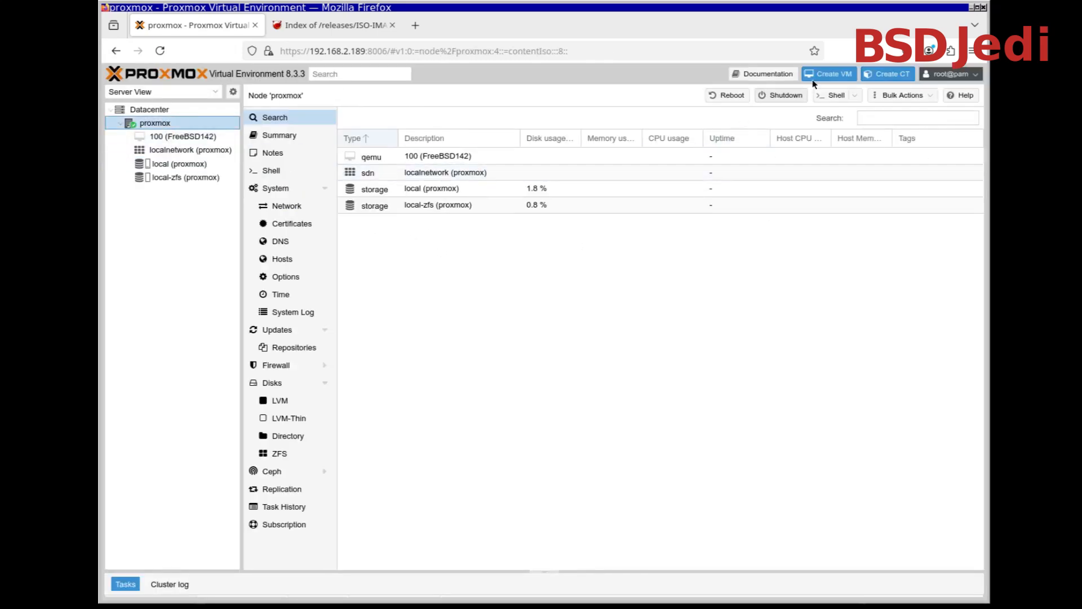
{"action": "left_click", "coordinate": [836, 75]}
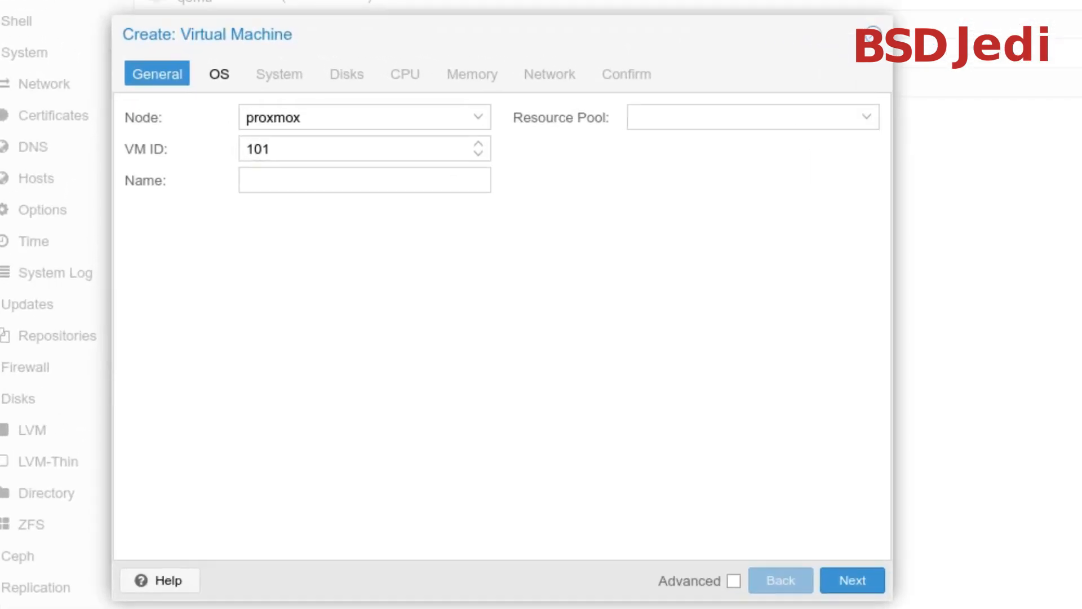
{"action": "left_click", "coordinate": [394, 179]}
{"action": "type", "text": "Fr"}
{"action": "double_click", "coordinate": [367, 174]}
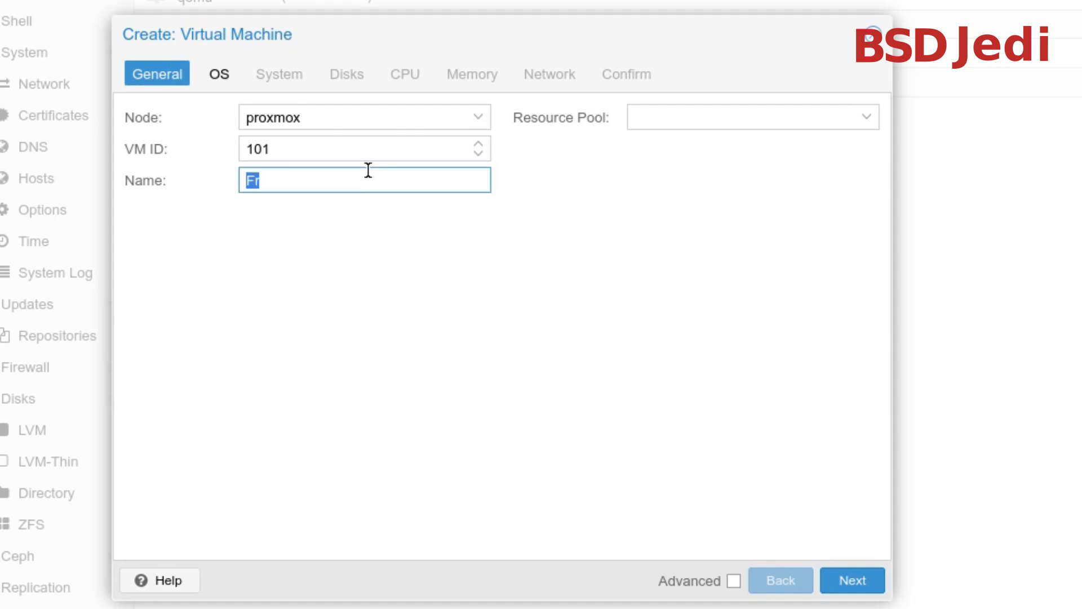
{"action": "type", "text": "FreeBSD1"}
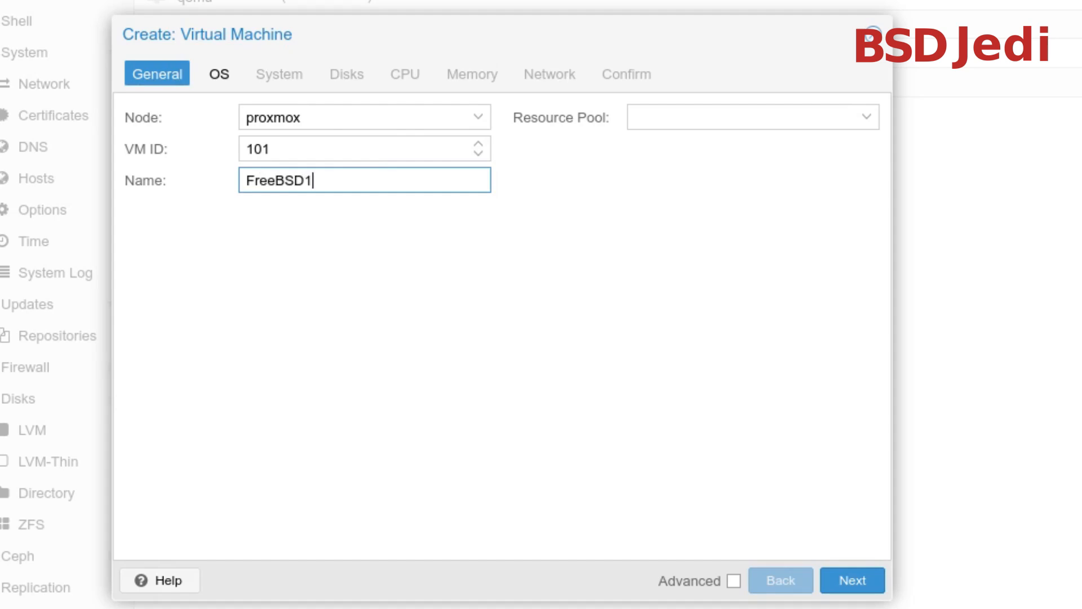
{"action": "type", "text": "42AARC4H6"}
{"action": "key", "text": "Left"}
{"action": "key", "text": "Left"}
{"action": "type", "text": "4"}
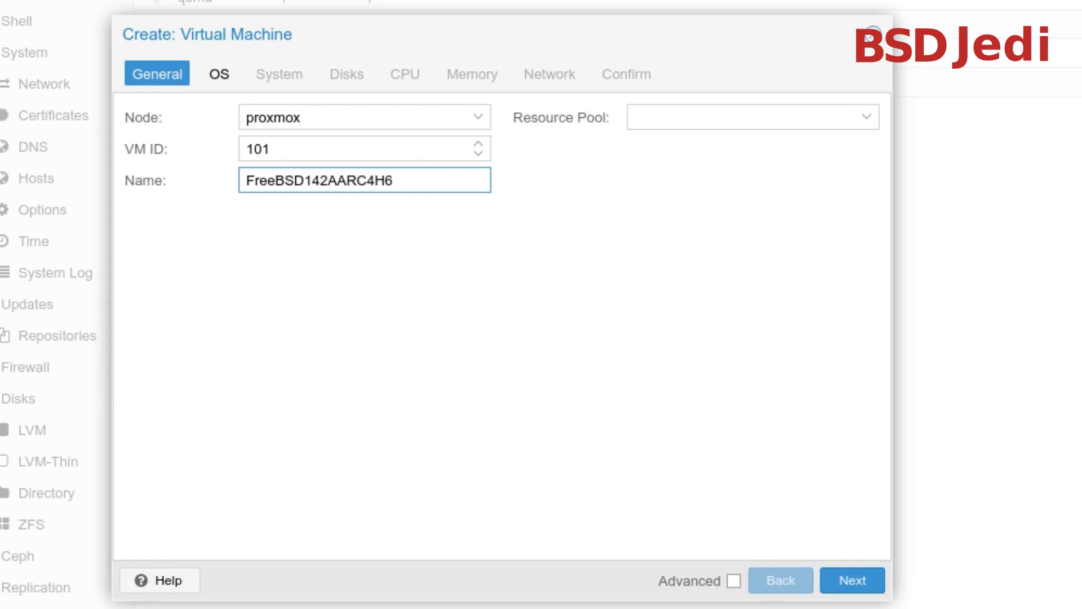
{"action": "key", "text": "BackSpace"}
{"action": "left_click", "coordinate": [847, 582]}
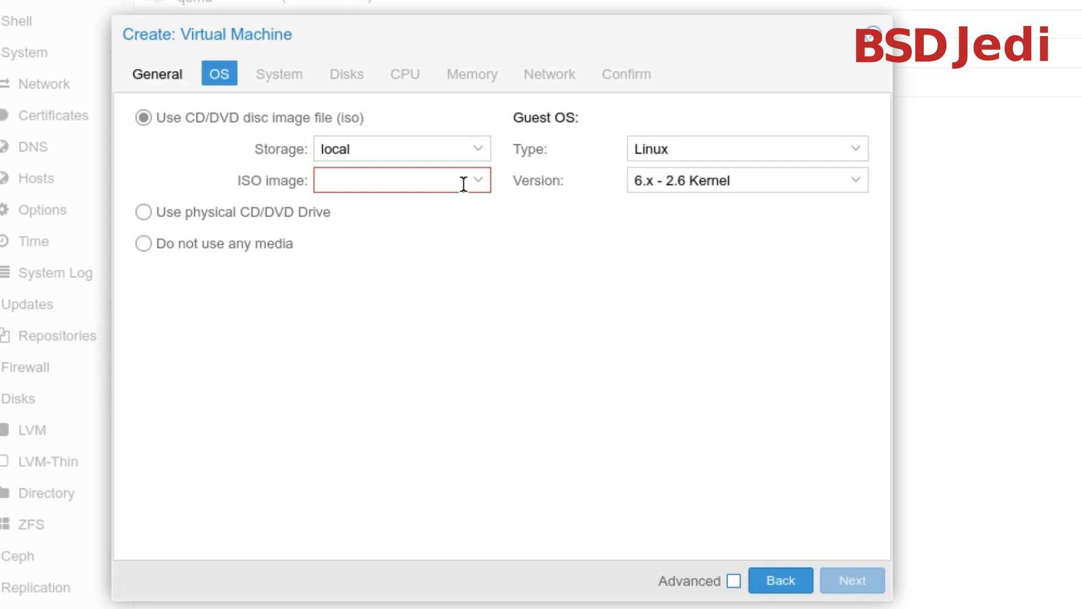
Use no installation media for the virtual machine, and set its graphic card to Serial terminal 0 and SCSI controller to VirtIO SCSI
{"action": "left_click", "coordinate": [203, 257]}
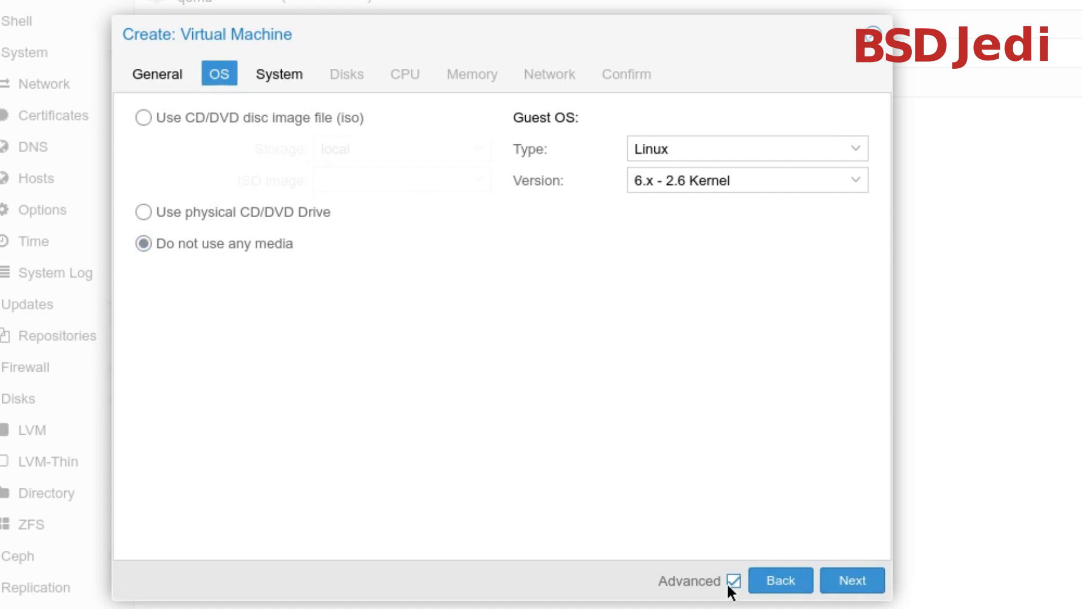
{"action": "left_click", "coordinate": [860, 590]}
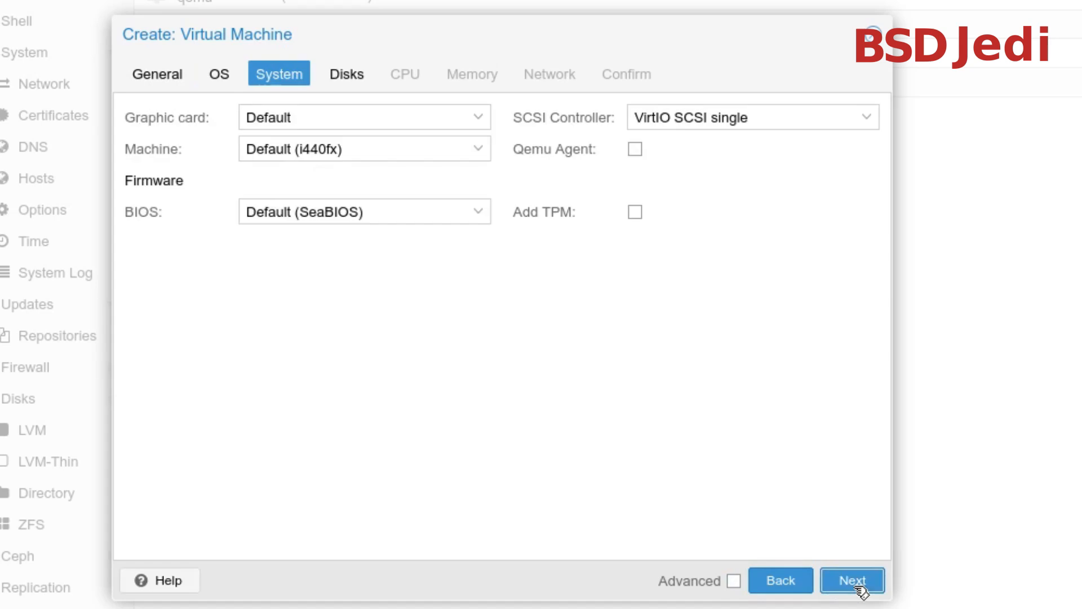
{"action": "left_click", "coordinate": [480, 118]}
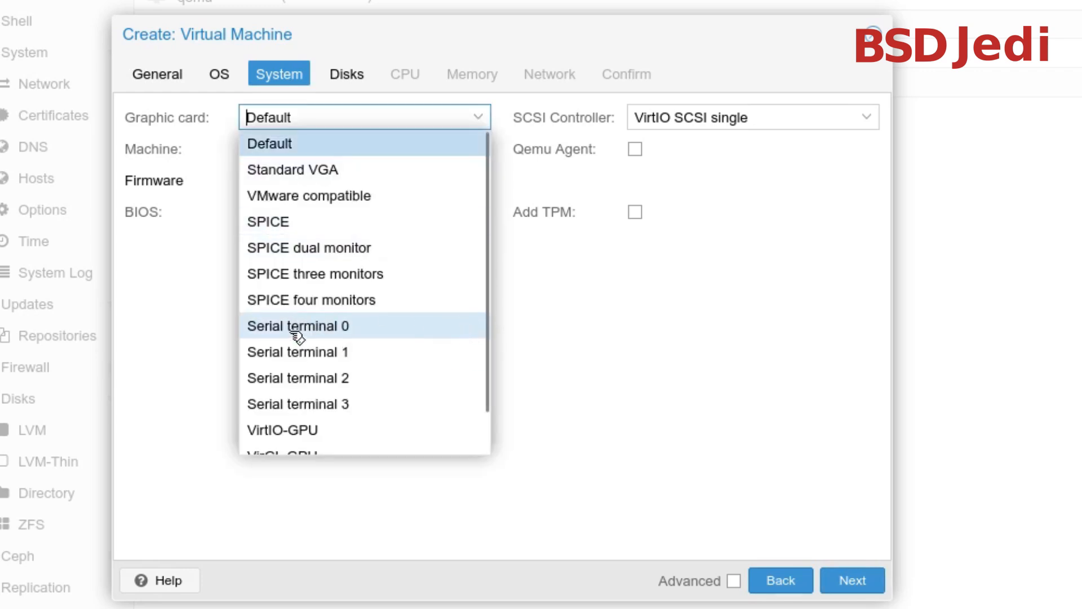
{"action": "left_click", "coordinate": [295, 329]}
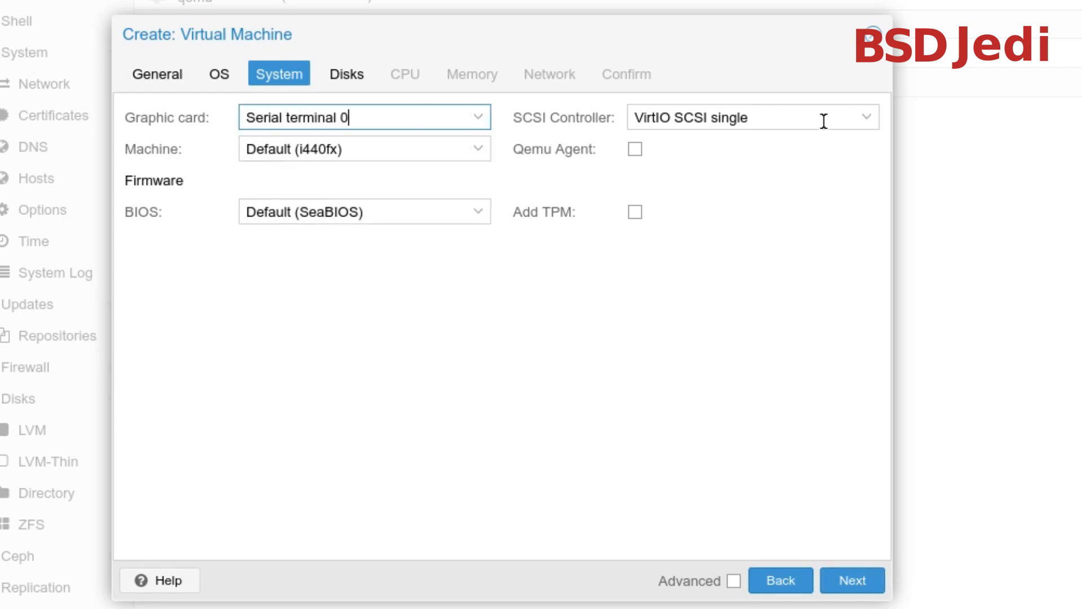
{"action": "left_click", "coordinate": [865, 119]}
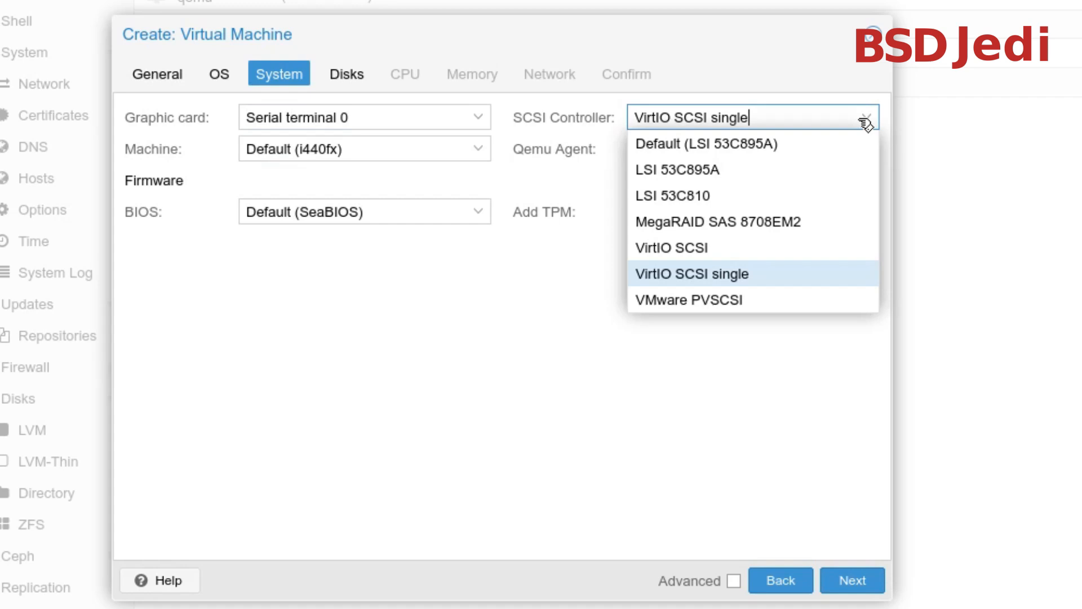
{"action": "left_click", "coordinate": [735, 248]}
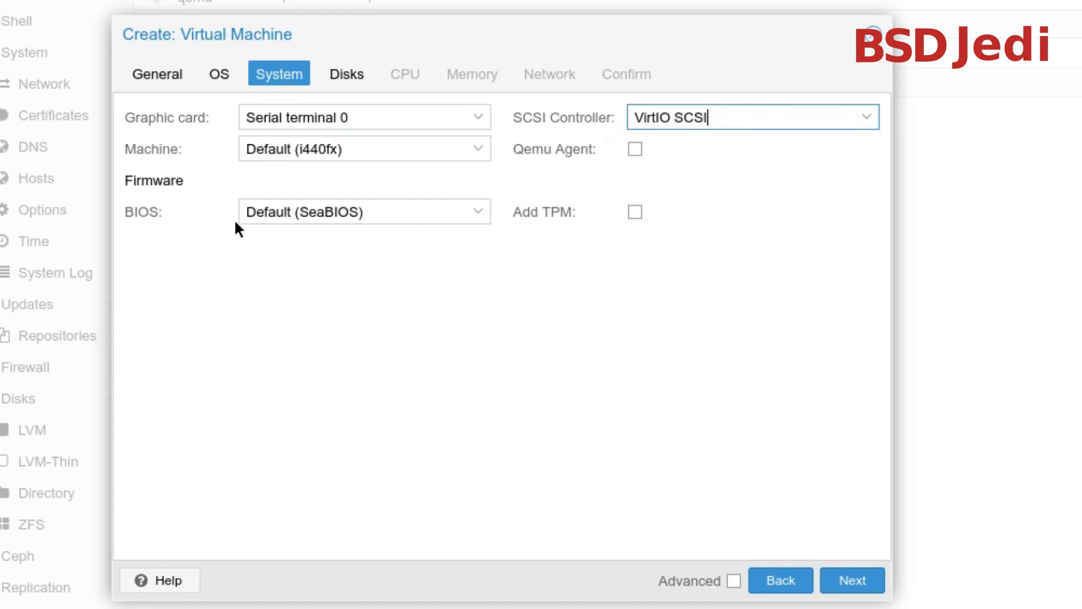
Set the BIOS to OVMF (UEFI) with the EFI disk on local-zfs, and proceed to the disk settings
{"action": "left_click", "coordinate": [485, 209]}
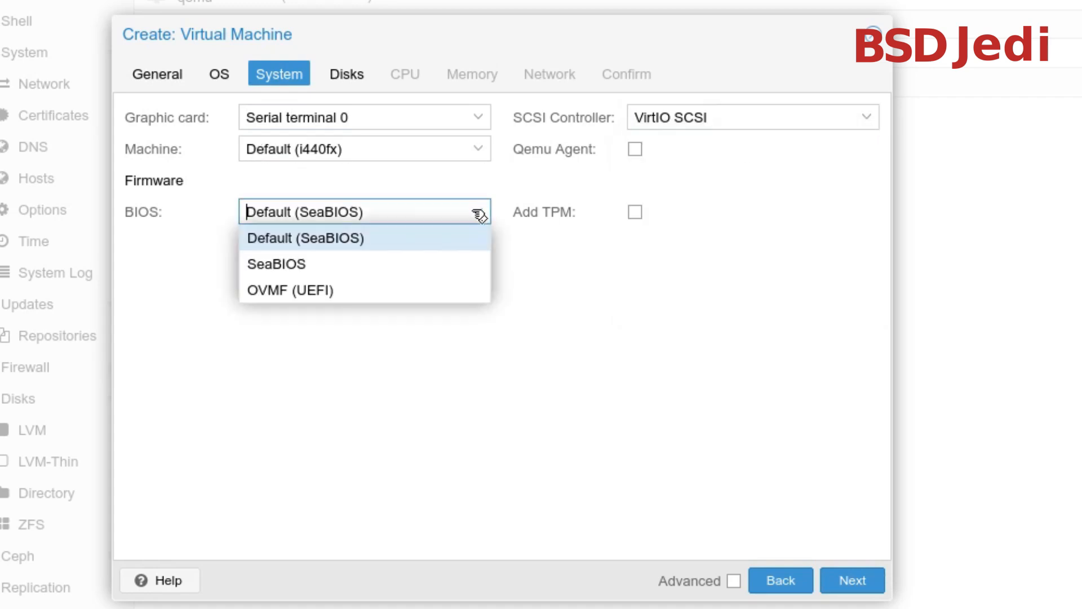
{"action": "left_click", "coordinate": [322, 294]}
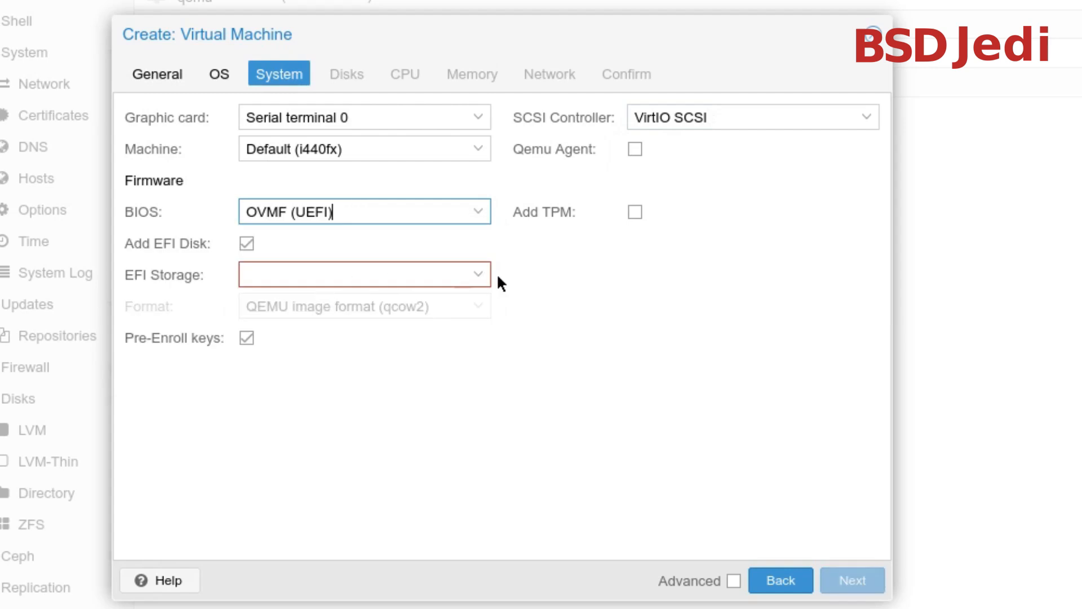
{"action": "left_click", "coordinate": [478, 273]}
{"action": "left_click", "coordinate": [387, 333]}
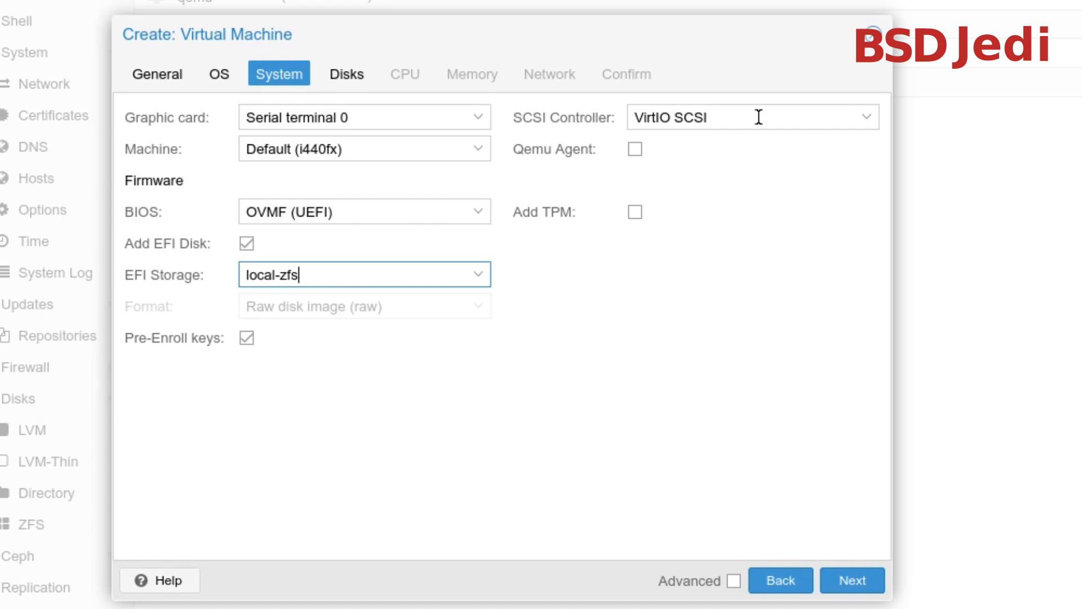
{"action": "left_click", "coordinate": [853, 586]}
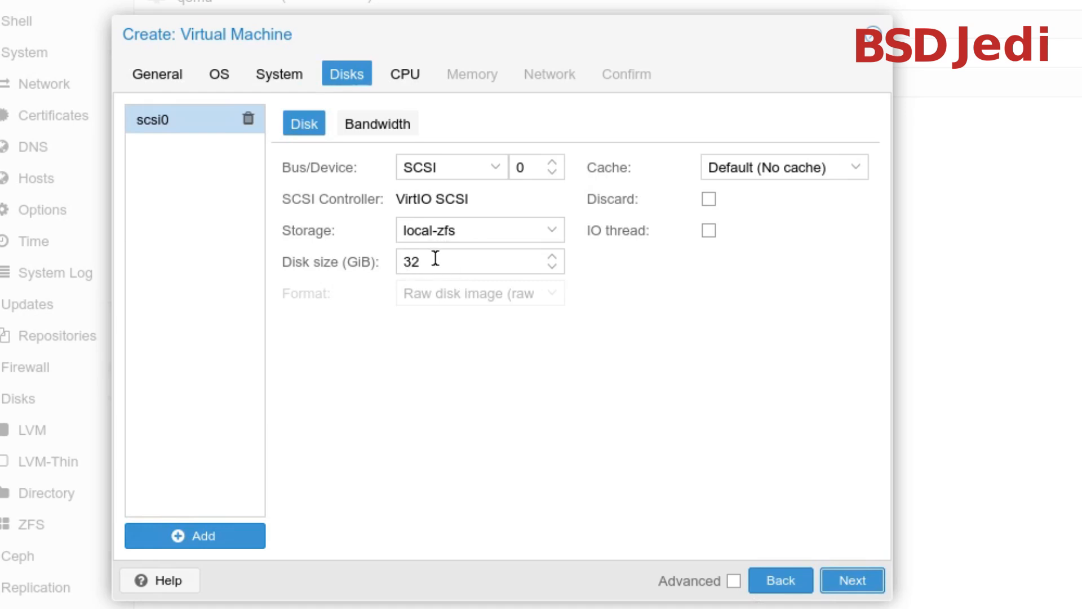
Keep the disk size at 32 GiB, accept the default CPU settings, and proceed to the memory settings
{"action": "left_click", "coordinate": [413, 262]}
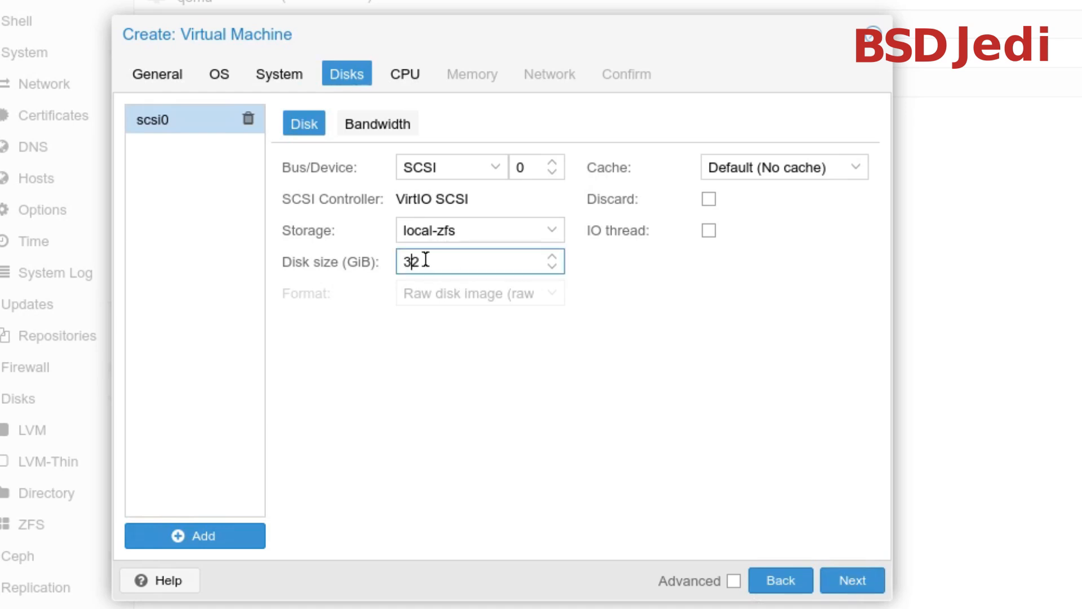
{"action": "left_click_drag", "start_coordinate": [422, 263], "coordinate": [402, 267]}
{"action": "left_click", "coordinate": [648, 459]}
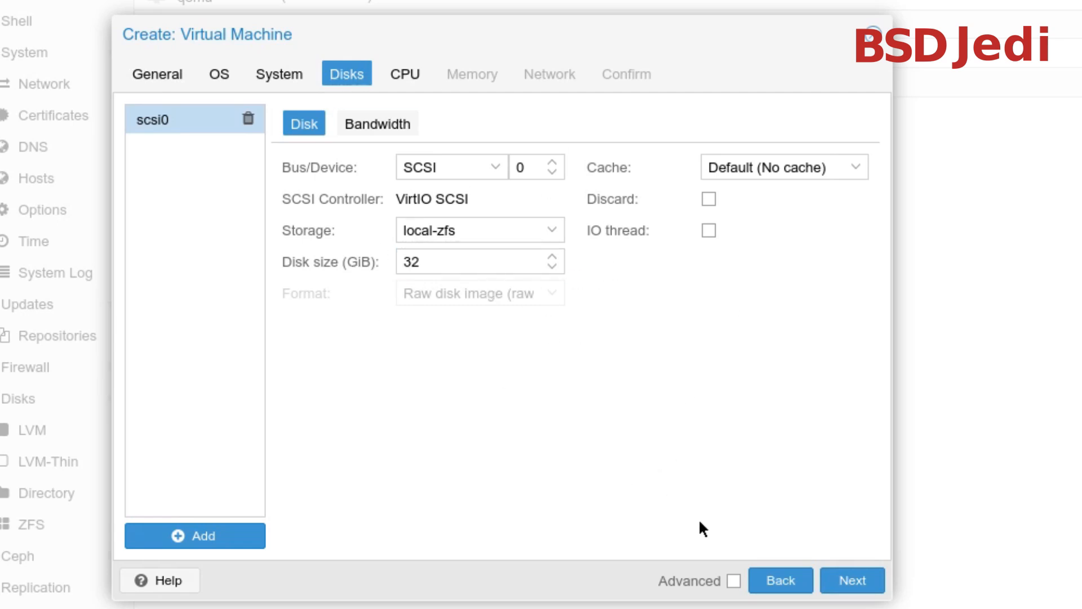
{"action": "left_click", "coordinate": [850, 580]}
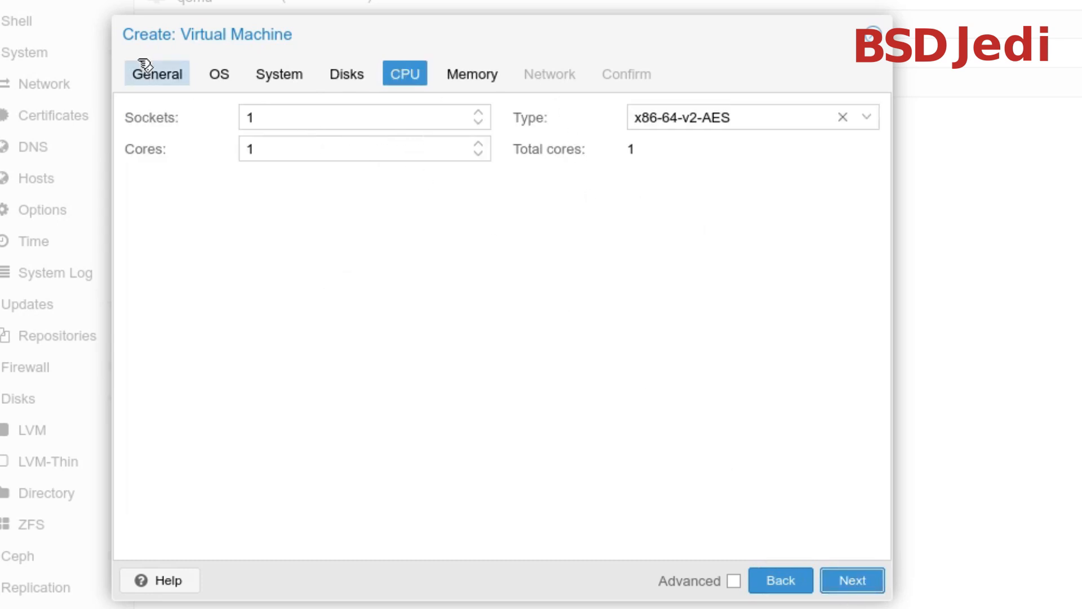
{"action": "left_click", "coordinate": [852, 581]}
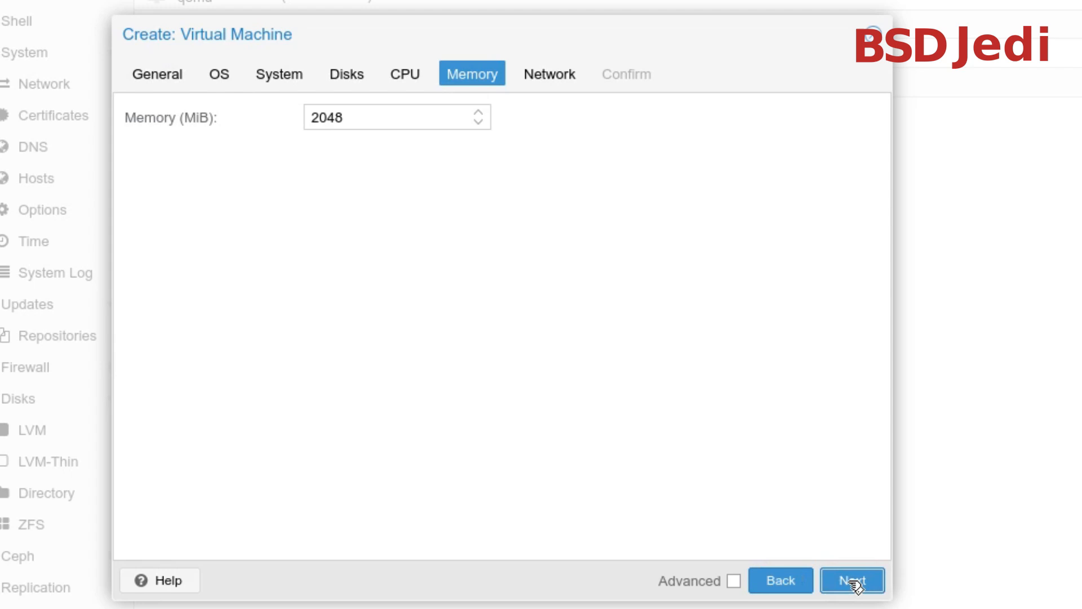
Set the virtual machine's memory to 8192 MiB and proceed to the network settings
{"action": "left_click_drag", "start_coordinate": [365, 122], "coordinate": [115, 103]}
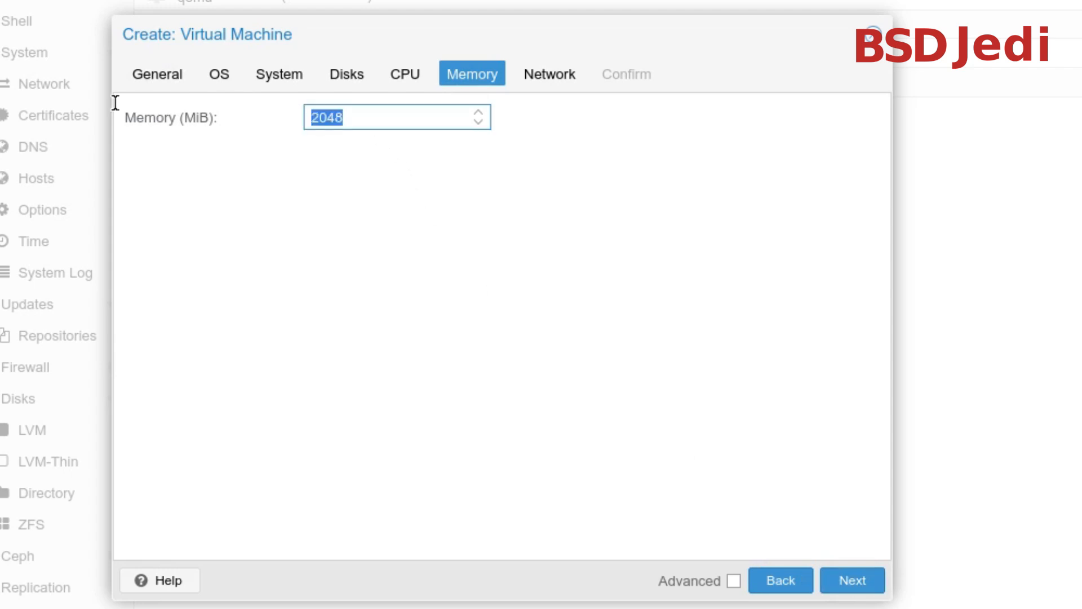
{"action": "type", "text": "8192"}
{"action": "left_click", "coordinate": [860, 585]}
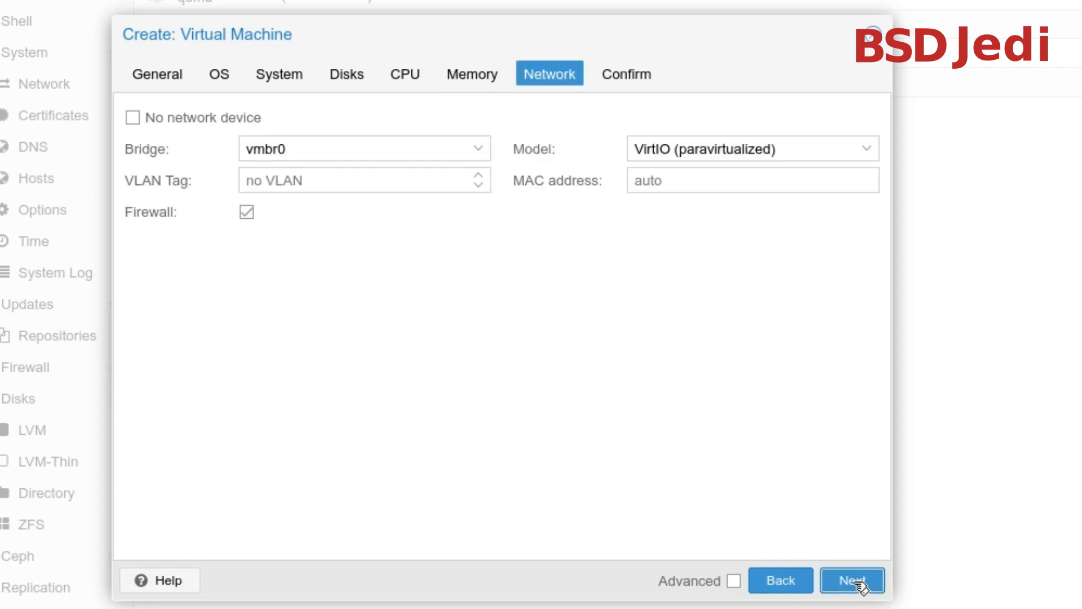
Keep the VirtIO (paravirtualized) network model and finish creating the virtual machine
{"action": "left_click", "coordinate": [862, 152]}
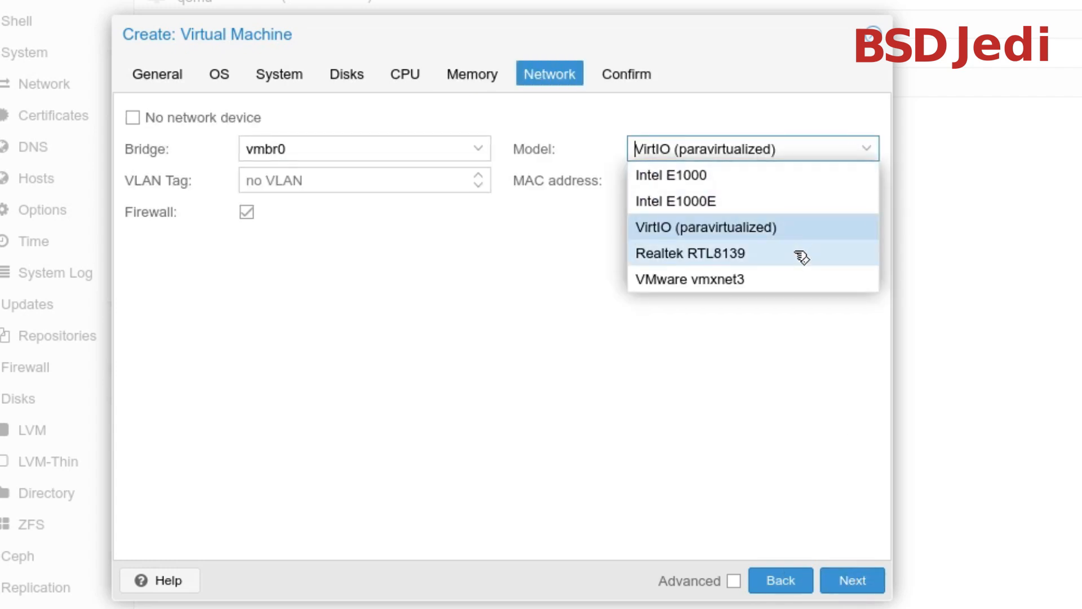
{"action": "left_click", "coordinate": [486, 354]}
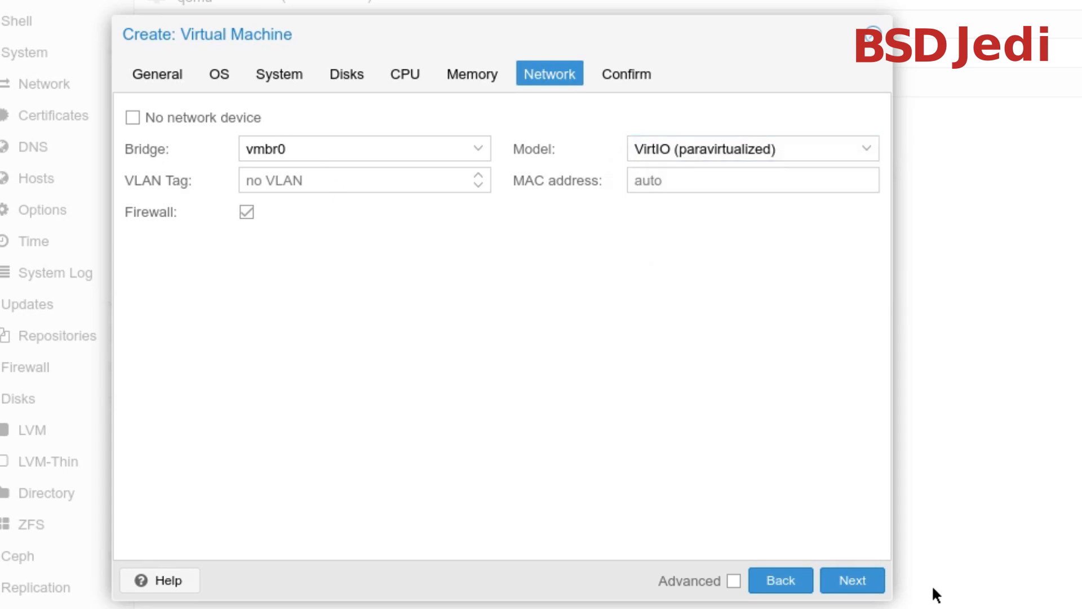
{"action": "left_click", "coordinate": [852, 580]}
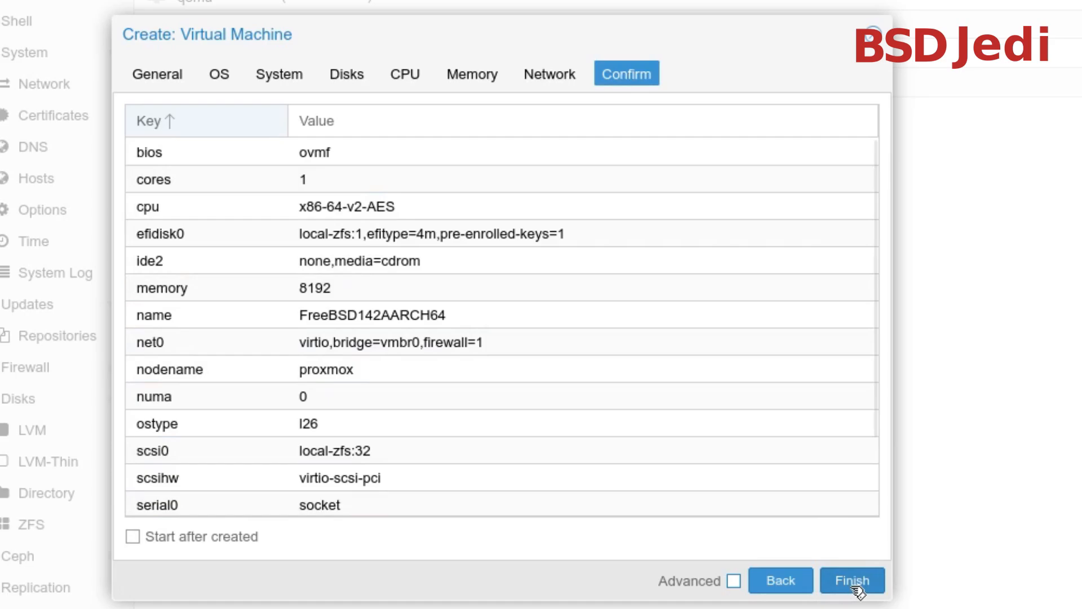
{"action": "left_click", "coordinate": [852, 582]}
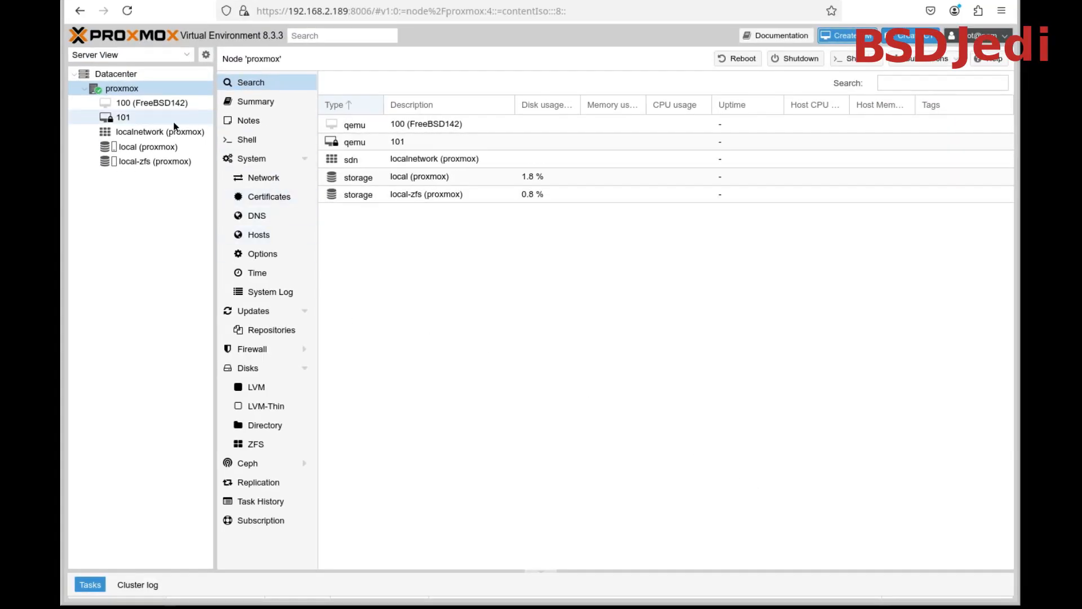
Remove the empty CD/DVD drive (ide2) from the hardware of virtual machine 101
{"action": "left_click", "coordinate": [153, 117]}
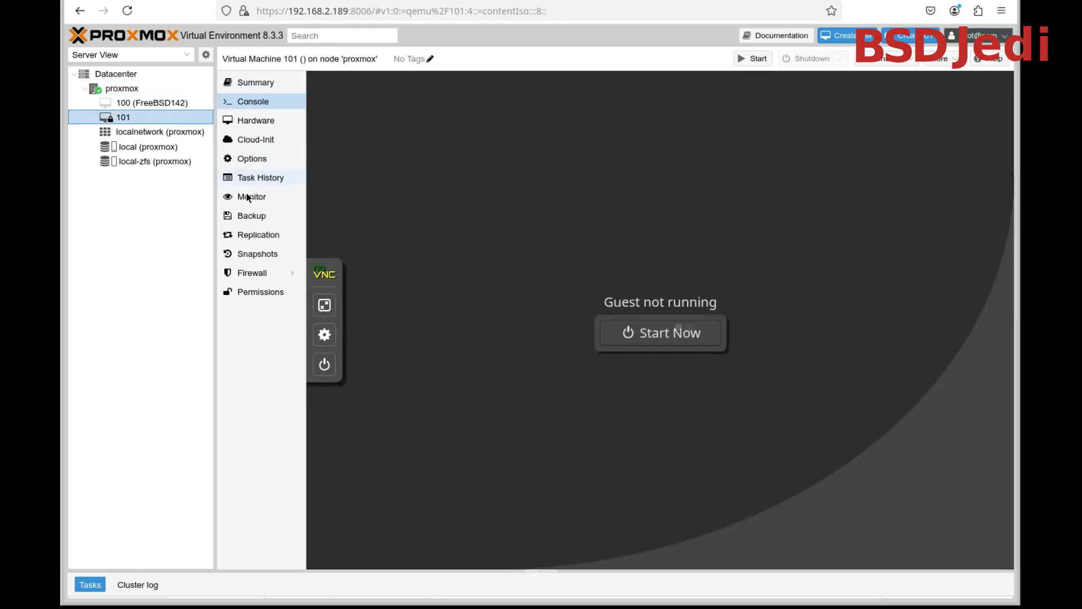
{"action": "left_click", "coordinate": [263, 123]}
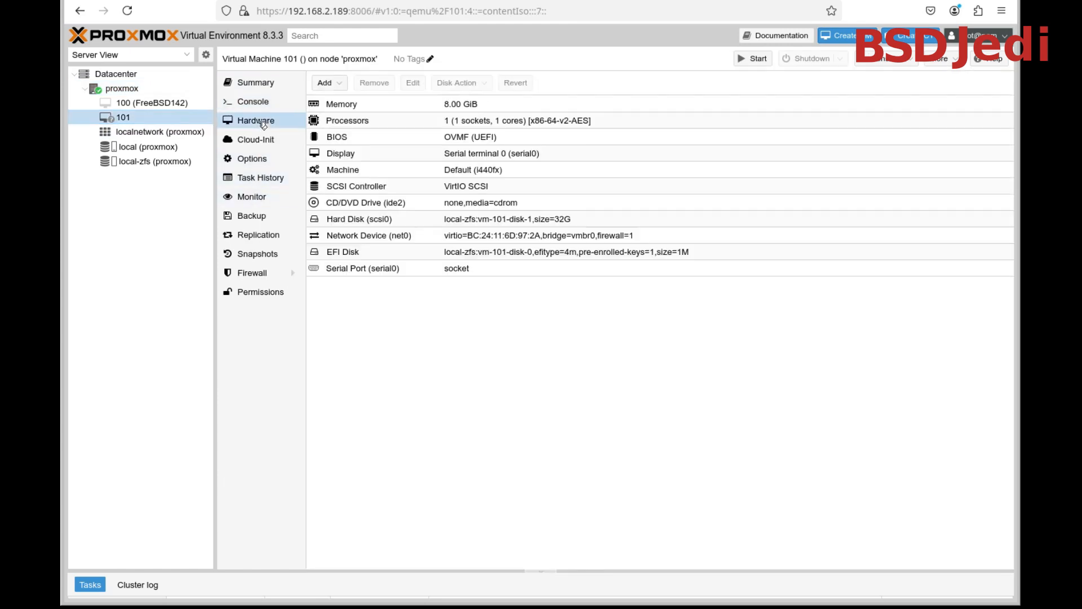
{"action": "left_click", "coordinate": [498, 206]}
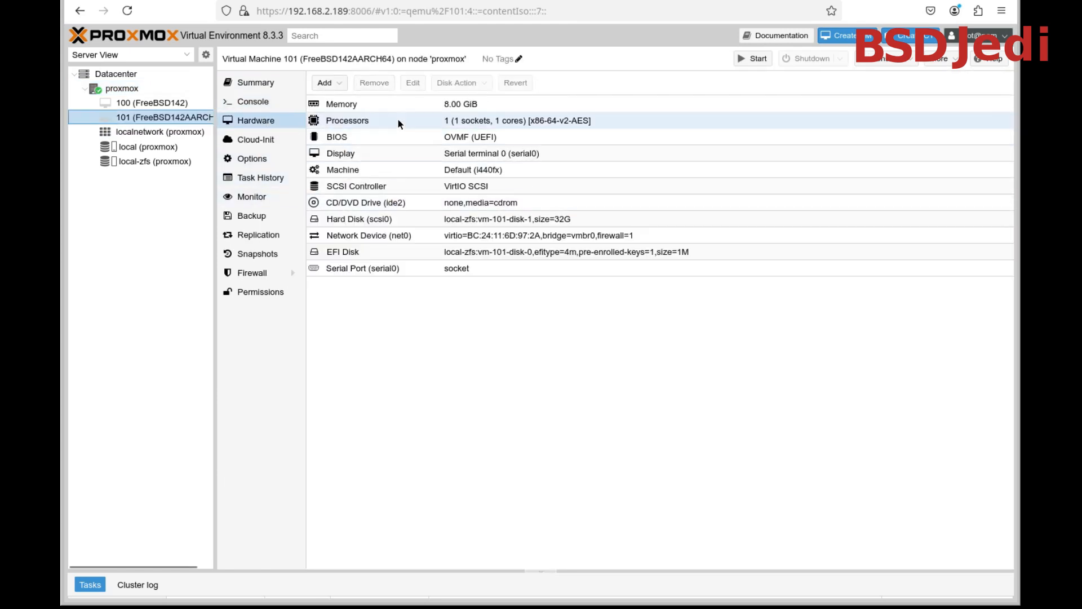
{"action": "left_click", "coordinate": [374, 204]}
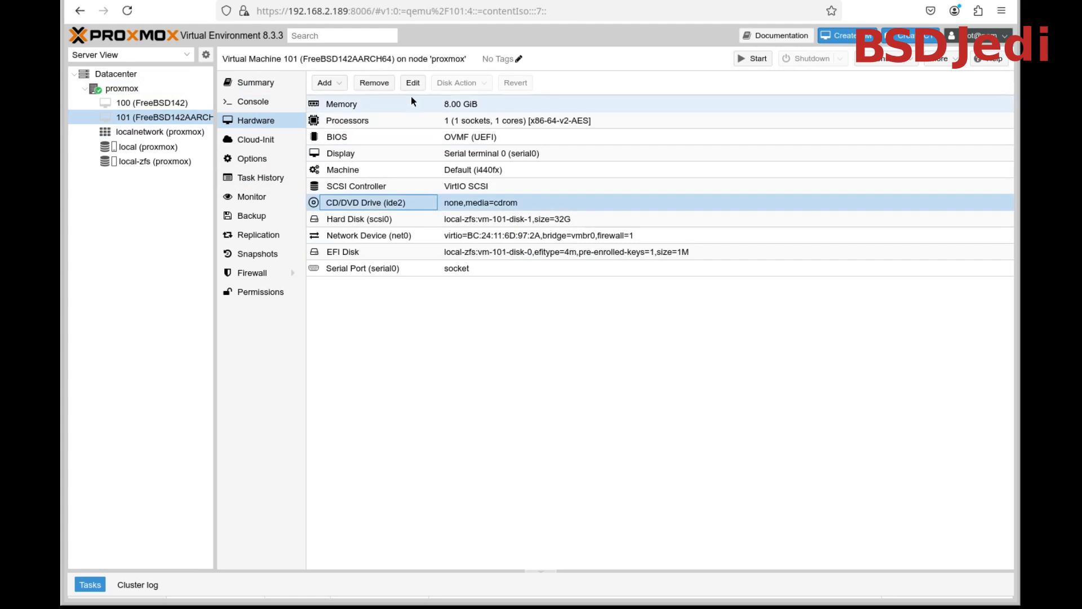
{"action": "left_click", "coordinate": [374, 83]}
{"action": "left_click", "coordinate": [515, 341]}
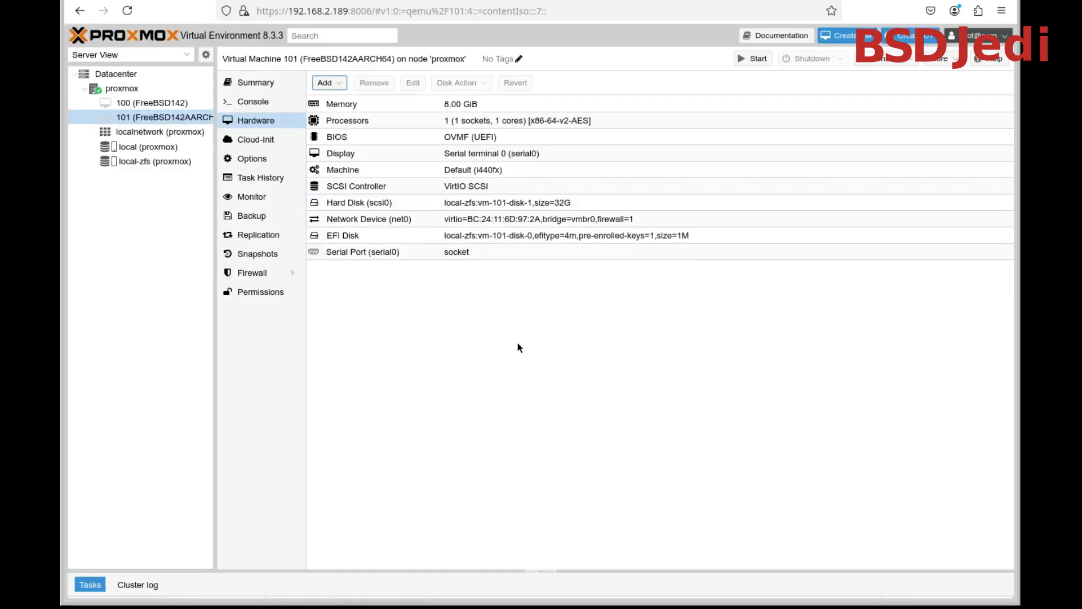
Add a CD/DVD drive on IDE 2 using FreeBSD-14.2-RELEASE-arm64-aarch64-dvd1.iso from the local storage
{"action": "left_click", "coordinate": [327, 82]}
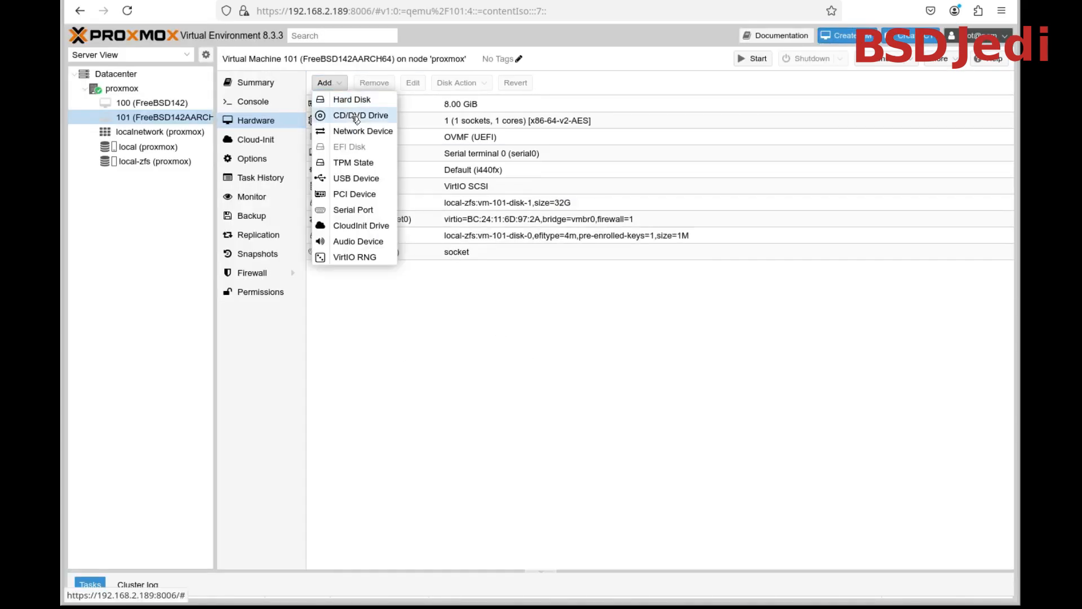
{"action": "left_click", "coordinate": [351, 115]}
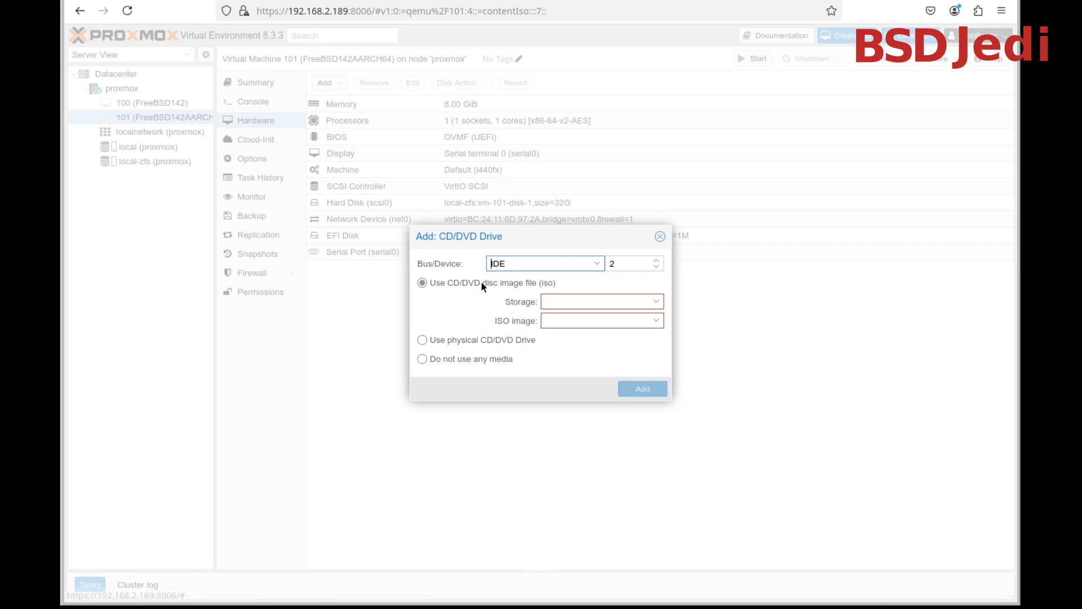
{"action": "left_click", "coordinate": [658, 303]}
{"action": "left_click", "coordinate": [649, 321]}
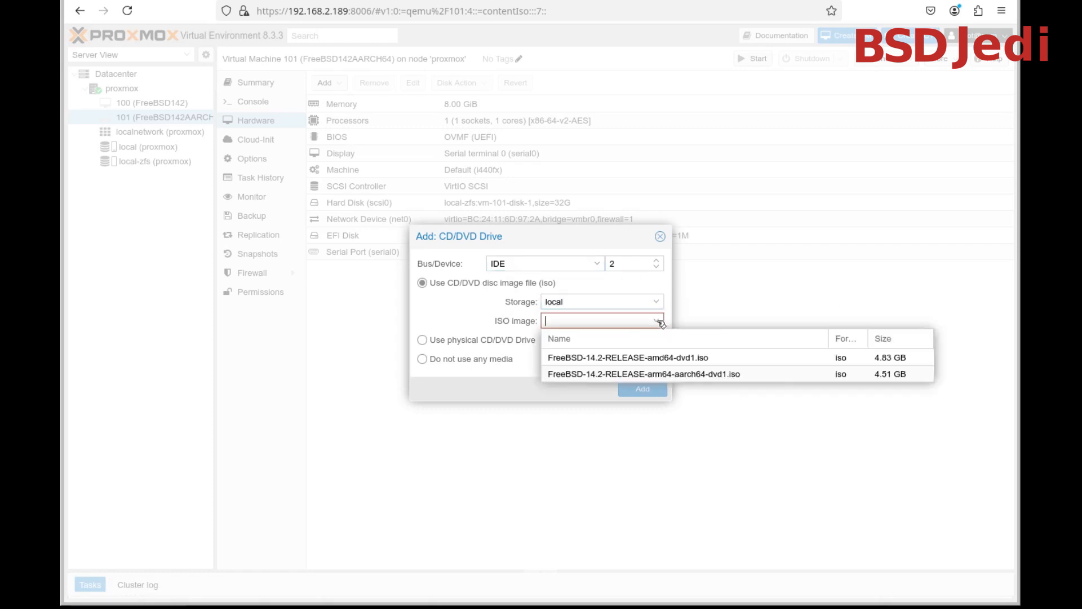
{"action": "left_click", "coordinate": [698, 374]}
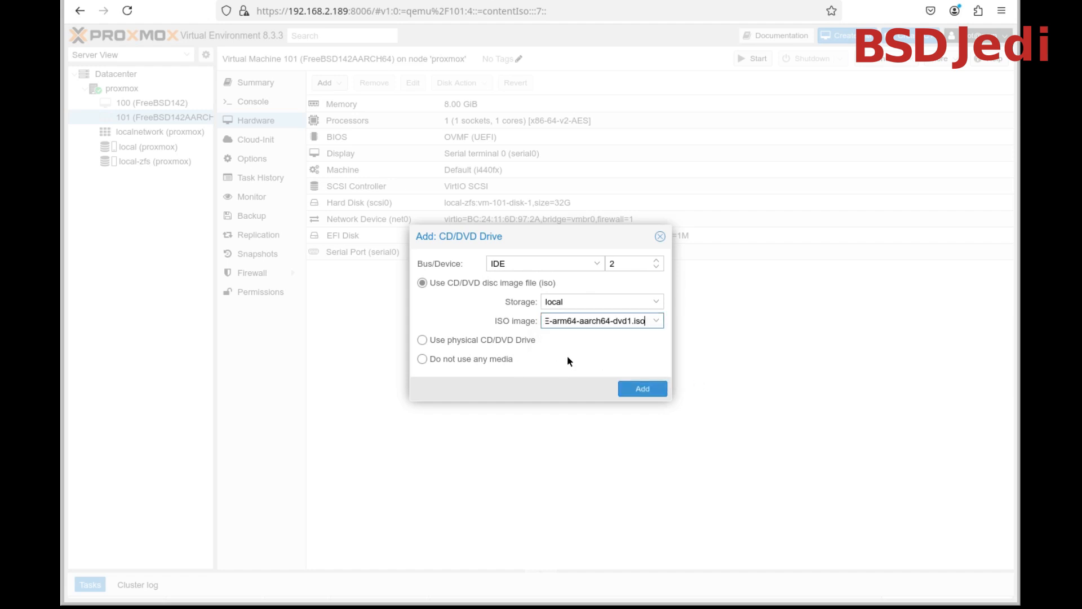
{"action": "left_click", "coordinate": [643, 390]}
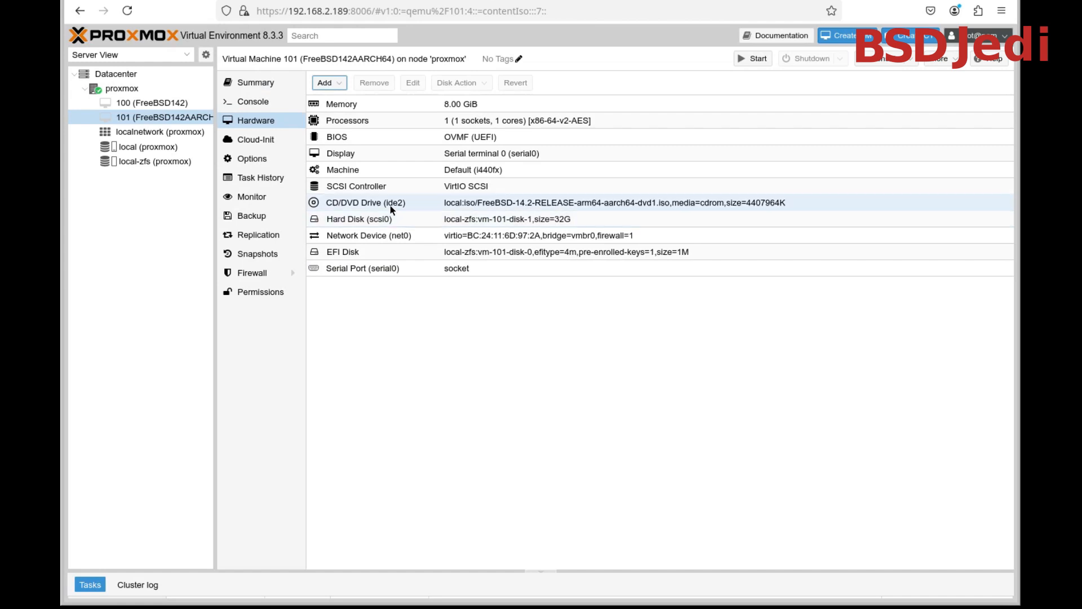
Change the boot order of virtual machine 101 so that ide2 comes first, ahead of scsi0 and net0
{"action": "left_click", "coordinate": [281, 159]}
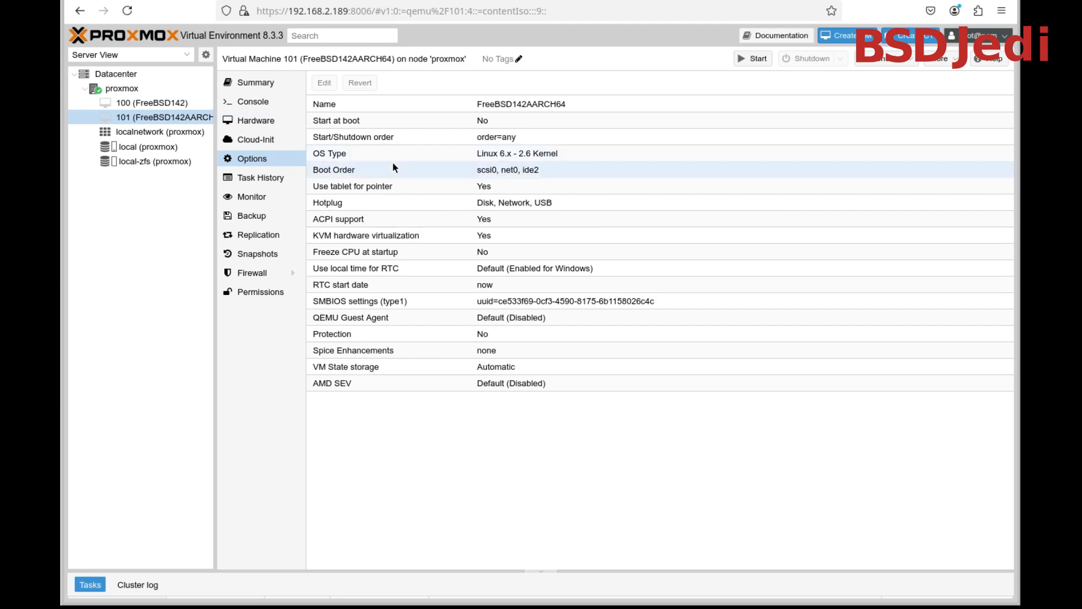
{"action": "double_click", "coordinate": [532, 172]}
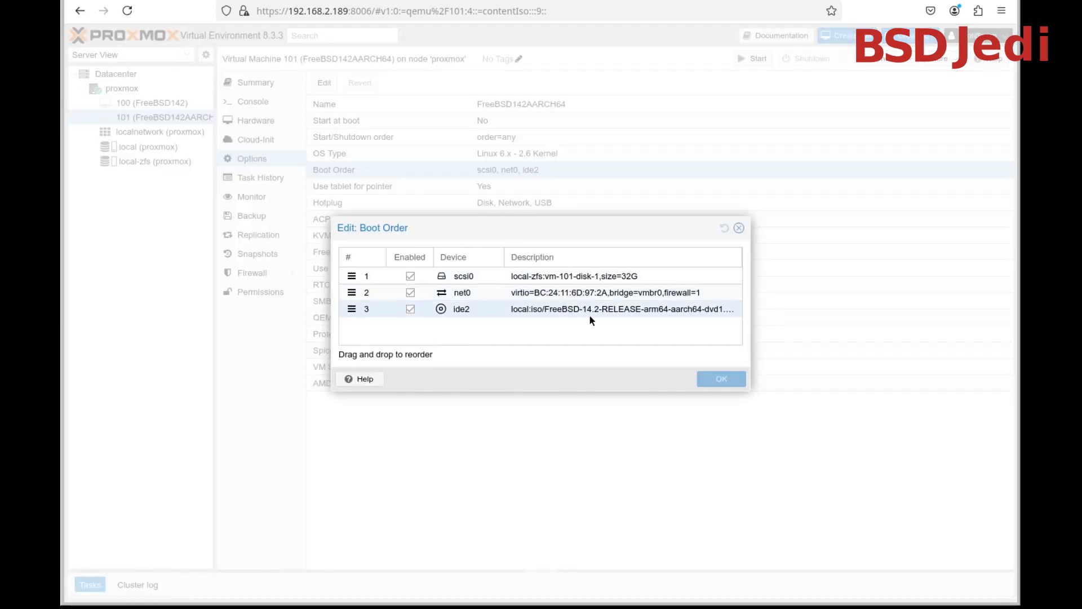
{"action": "left_click_drag", "start_coordinate": [350, 309], "coordinate": [351, 276]}
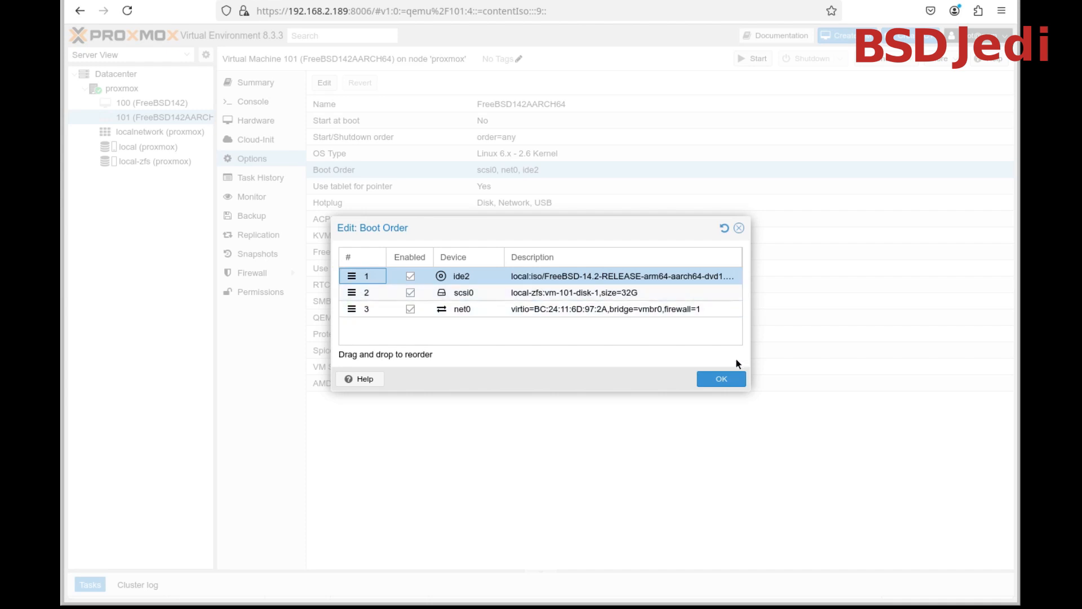
{"action": "left_click", "coordinate": [742, 382]}
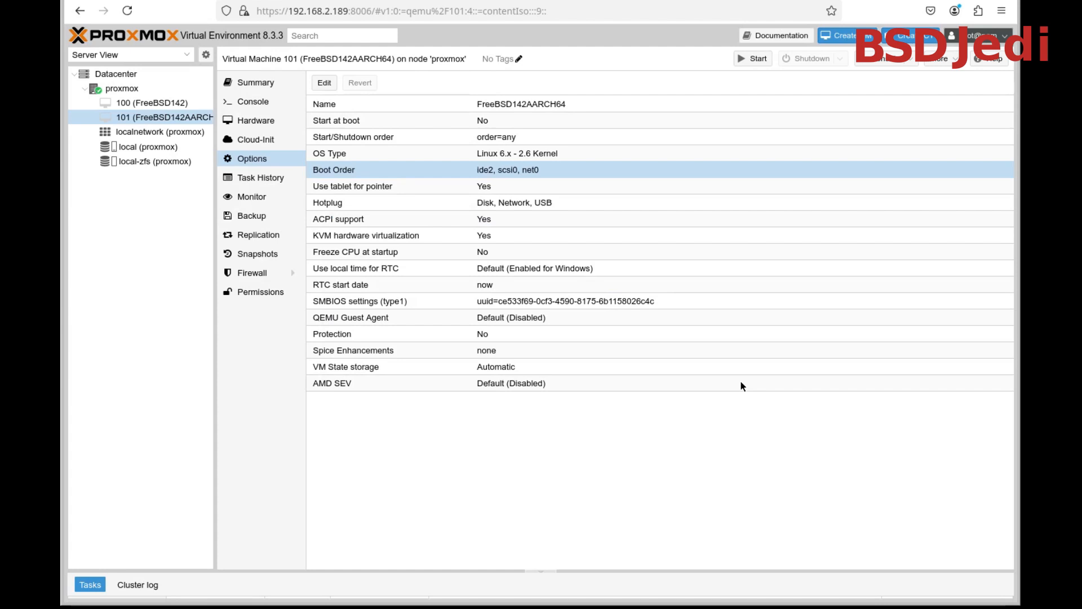
Open a shell on the proxmox node in its own console window
{"action": "left_click", "coordinate": [889, 59]}
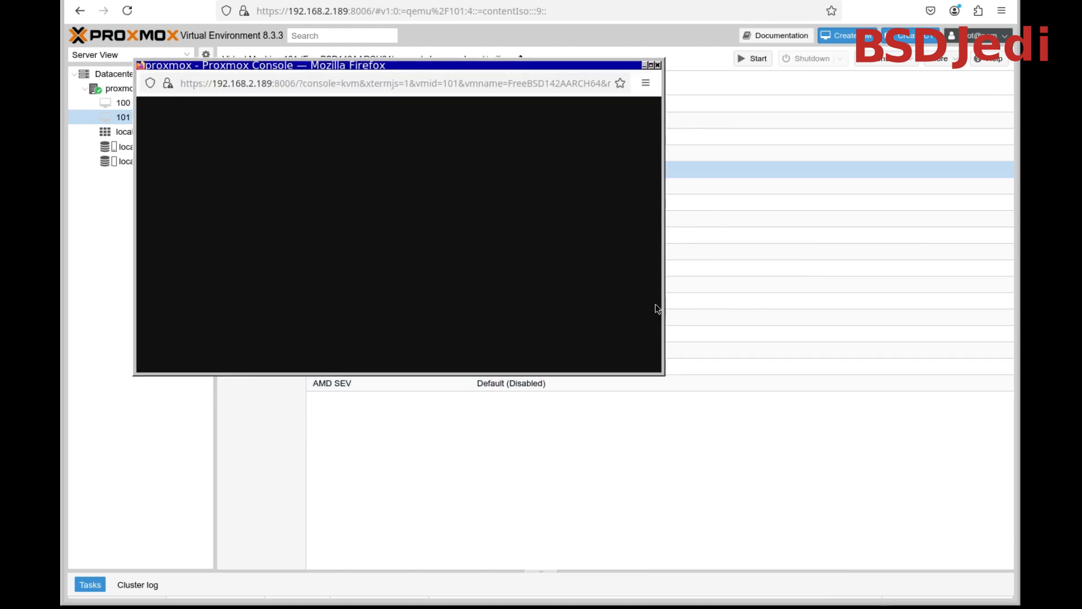
{"action": "left_click", "coordinate": [657, 65]}
{"action": "left_click", "coordinate": [122, 88]}
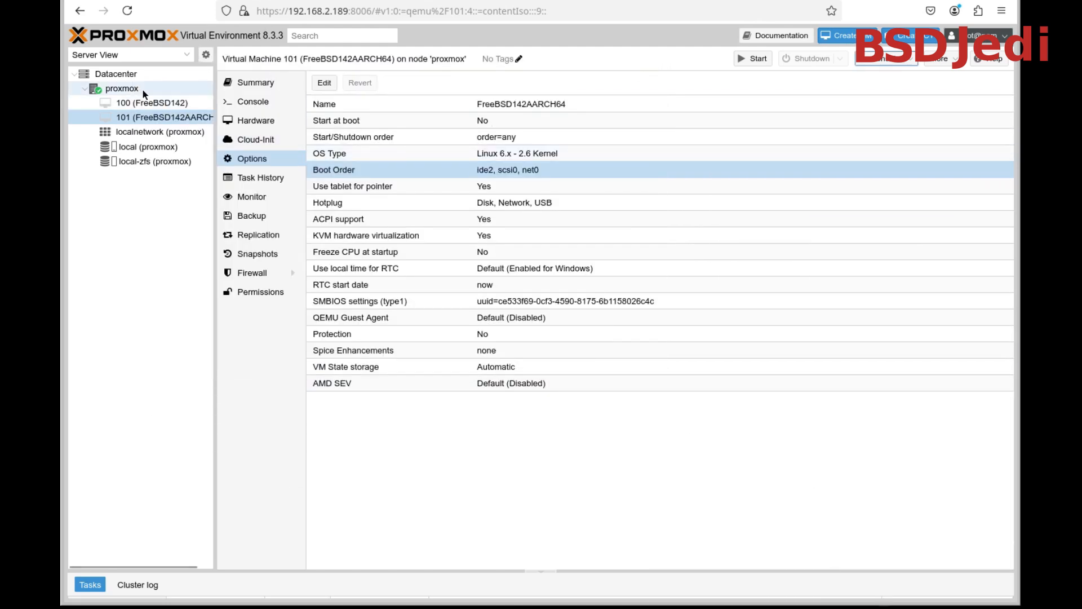
{"action": "left_click", "coordinate": [851, 58]}
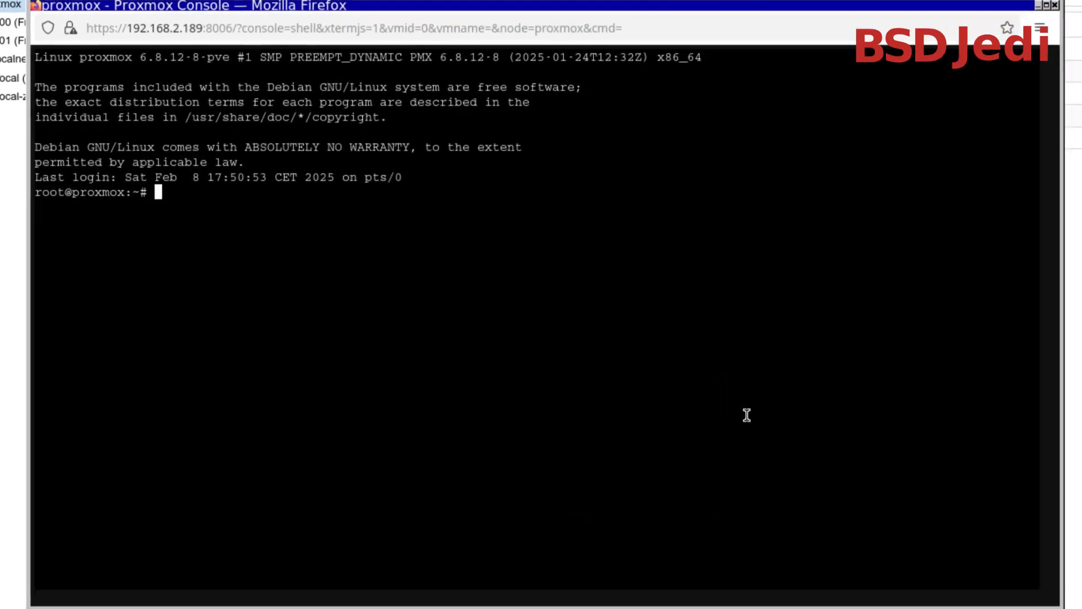
Open /etc/pve/qemu-server/101.conf in vim for editing
{"action": "type", "text": "vim "}
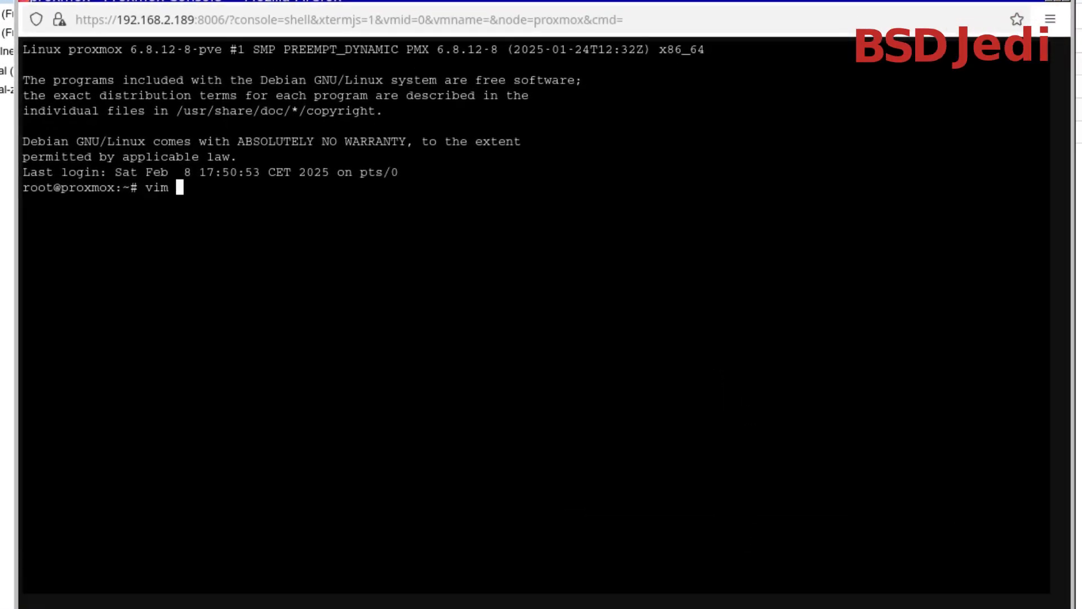
{"action": "type", "text": "/etc/pve/"}
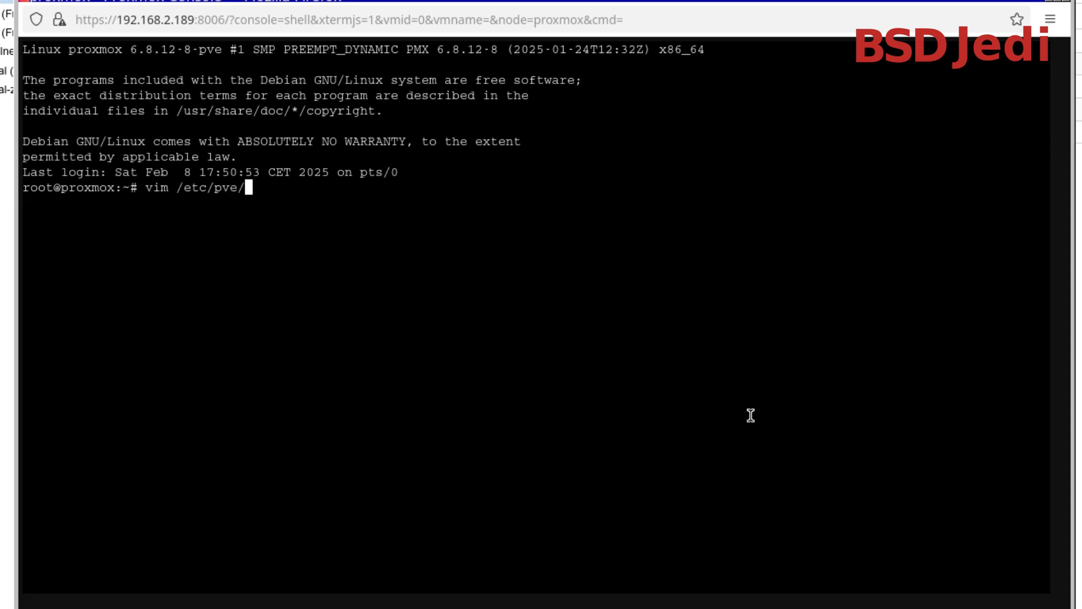
{"action": "type", "text": "qe"}
{"action": "key", "text": "Tab"}
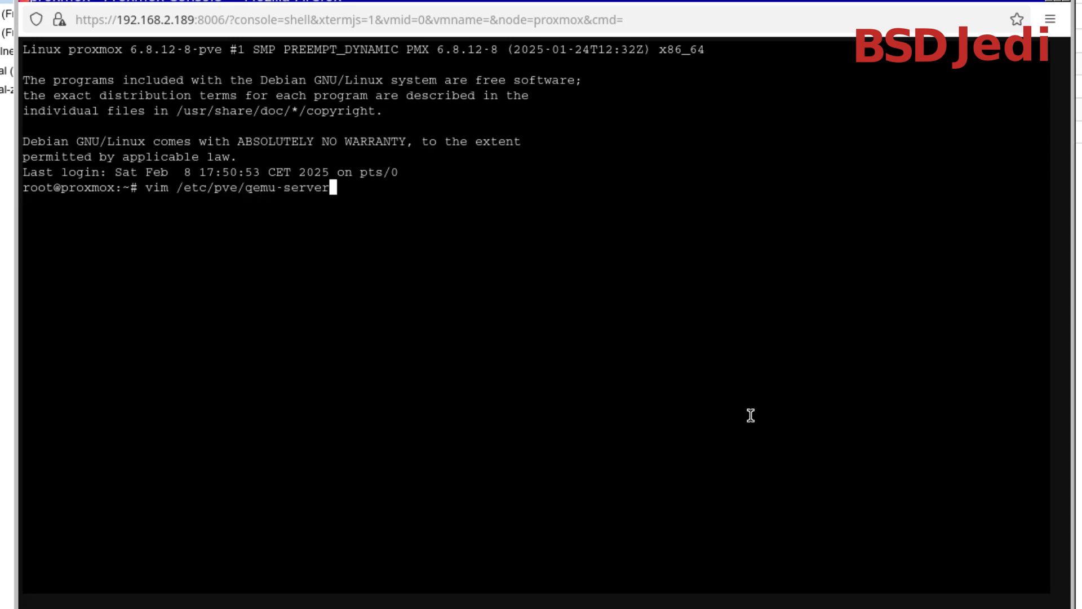
{"action": "type", "text": "/"}
{"action": "mouse_move", "coordinate": [204, 1]}
{"action": "left_mouse_down"}
{"action": "mouse_move", "coordinate": [235, 138]}
{"action": "mouse_move", "coordinate": [202, 0]}
{"action": "mouse_move", "coordinate": [214, 0]}
{"action": "left_mouse_up"}
{"action": "type", "text": "101.conf"}
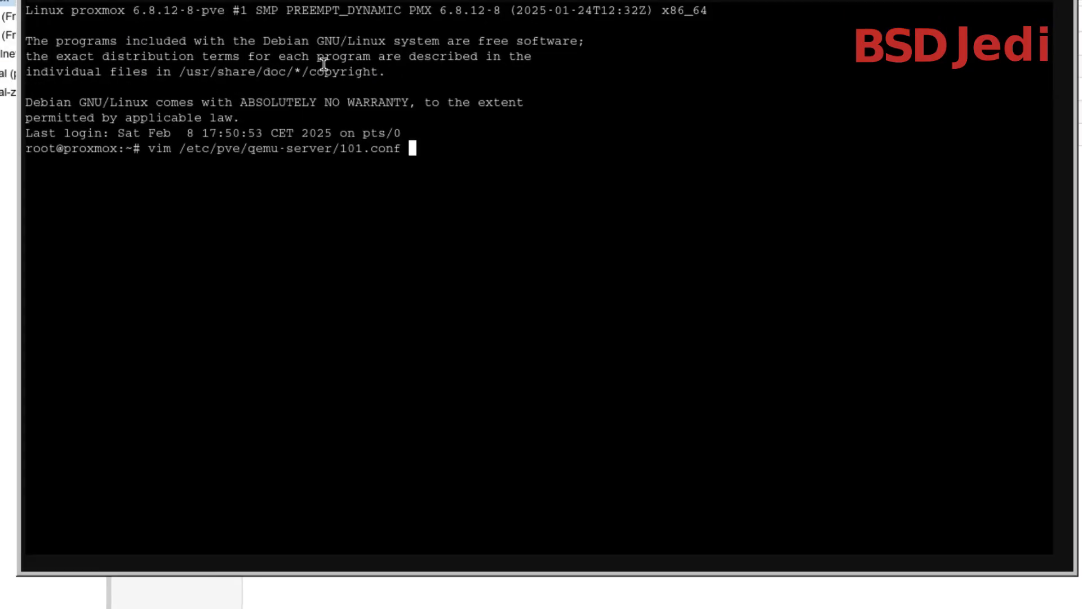
{"action": "key", "text": "Return"}
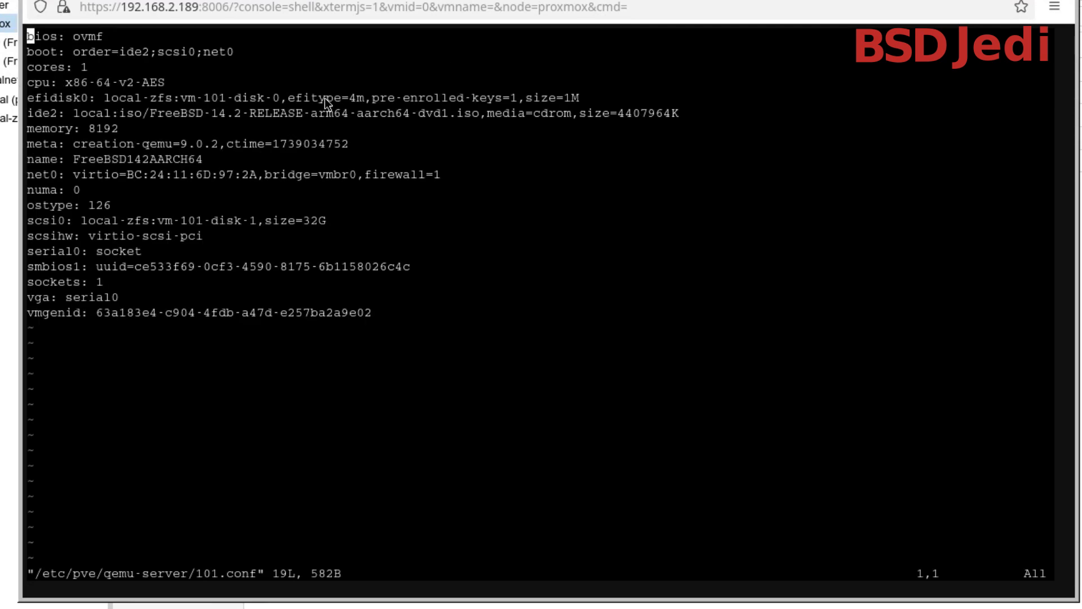
Insert the line "arch: aarch64" at the very beginning of 101.conf, above the bios line
{"action": "key", "text": "slash"}
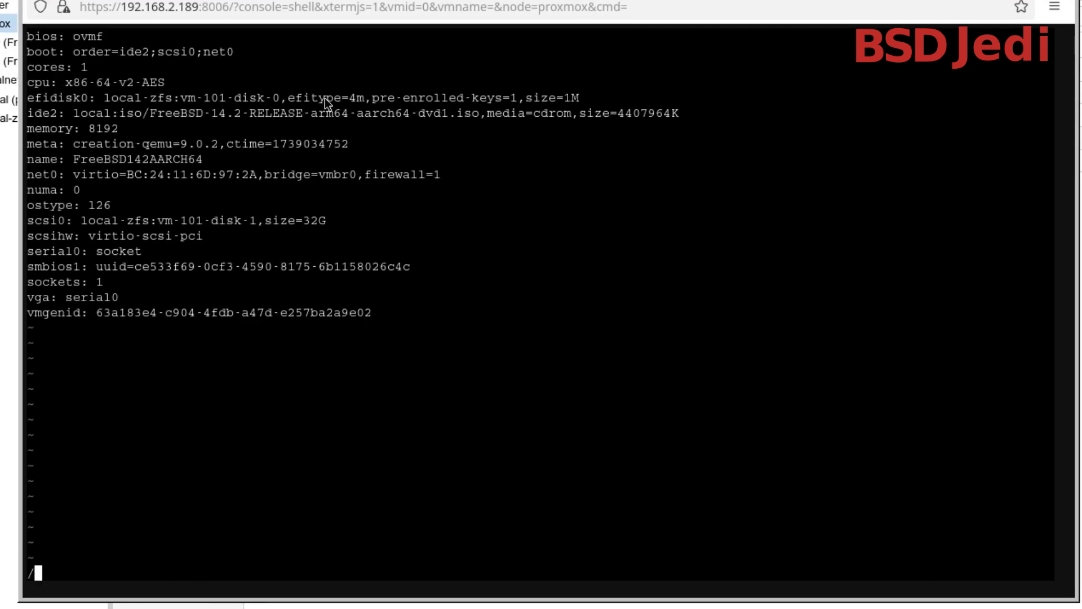
{"action": "type", "text": "arch"}
{"action": "key", "text": "Return"}
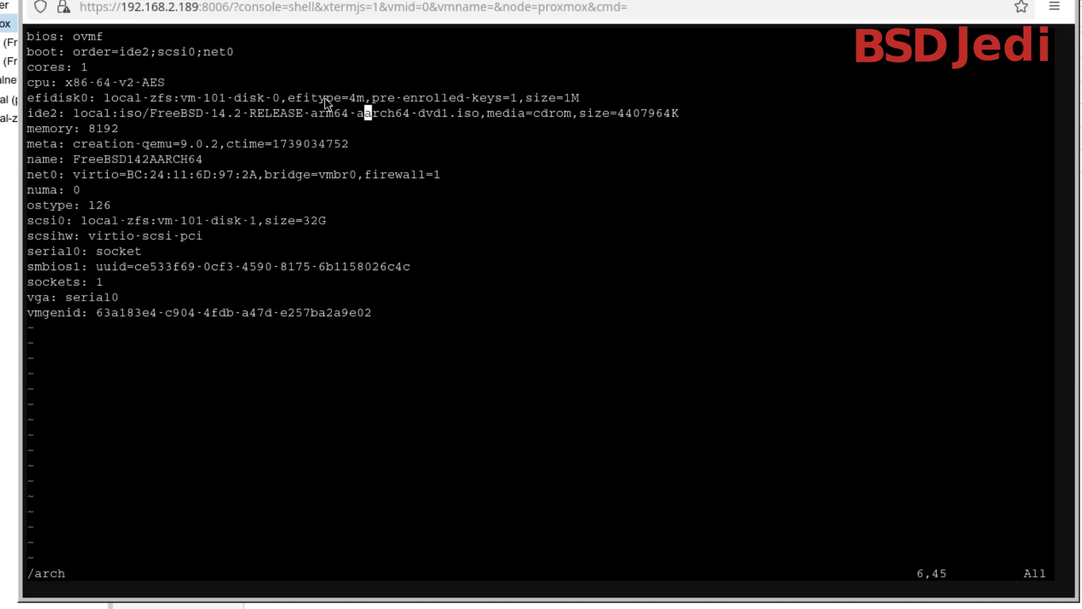
{"action": "key", "text": "k"}
{"action": "key", "text": "k"}
{"action": "key", "text": "k"}
{"action": "key", "text": "k"}
{"action": "key", "text": "0"}
{"action": "type", "text": "ki"}
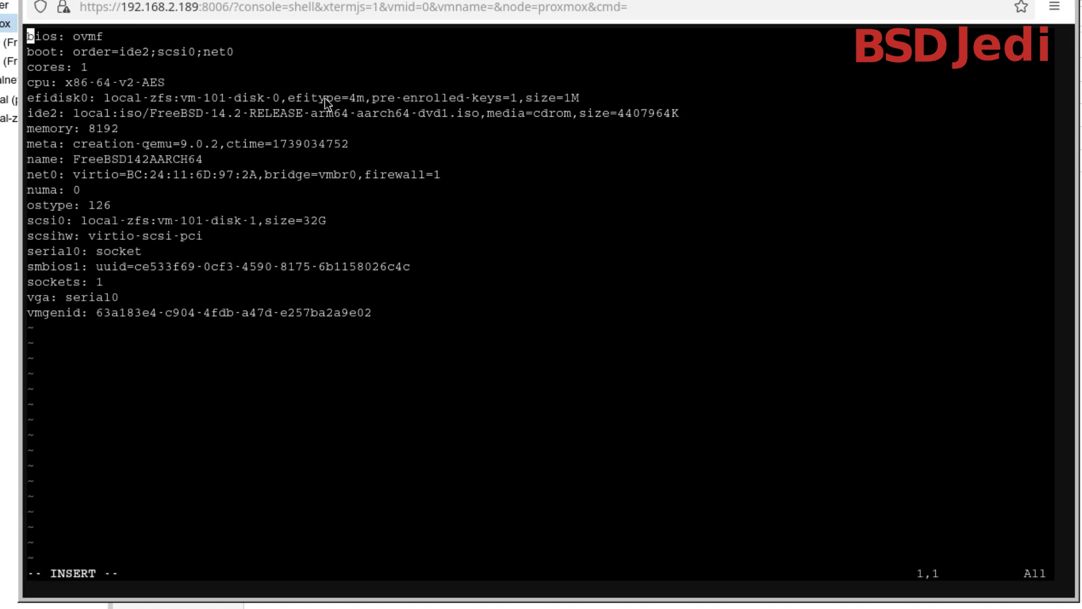
{"action": "type", "text": "arch: aa"}
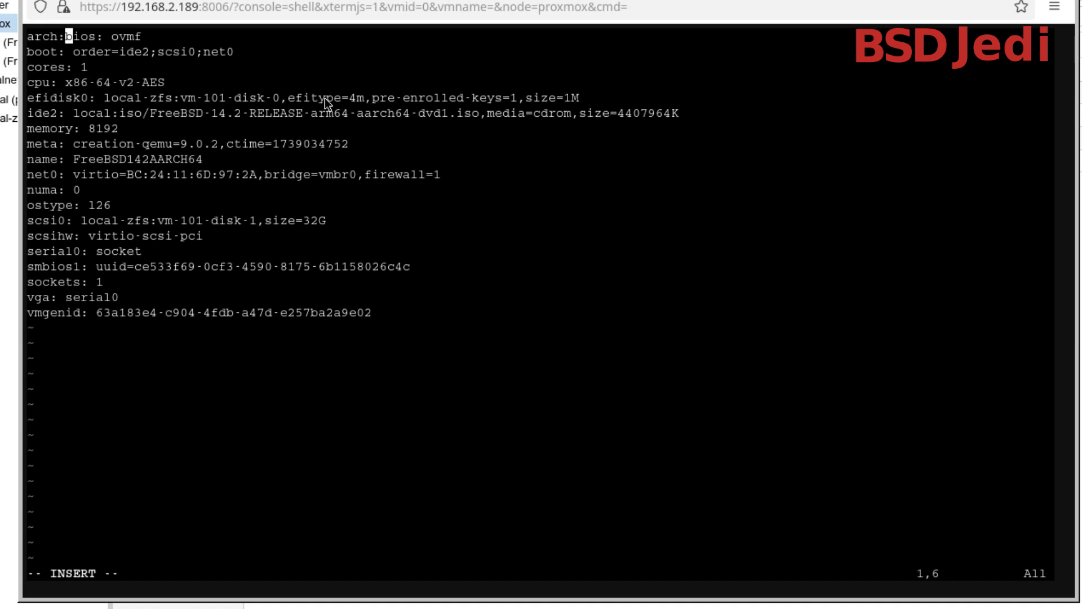
{"action": "type", "text": "rch64"}
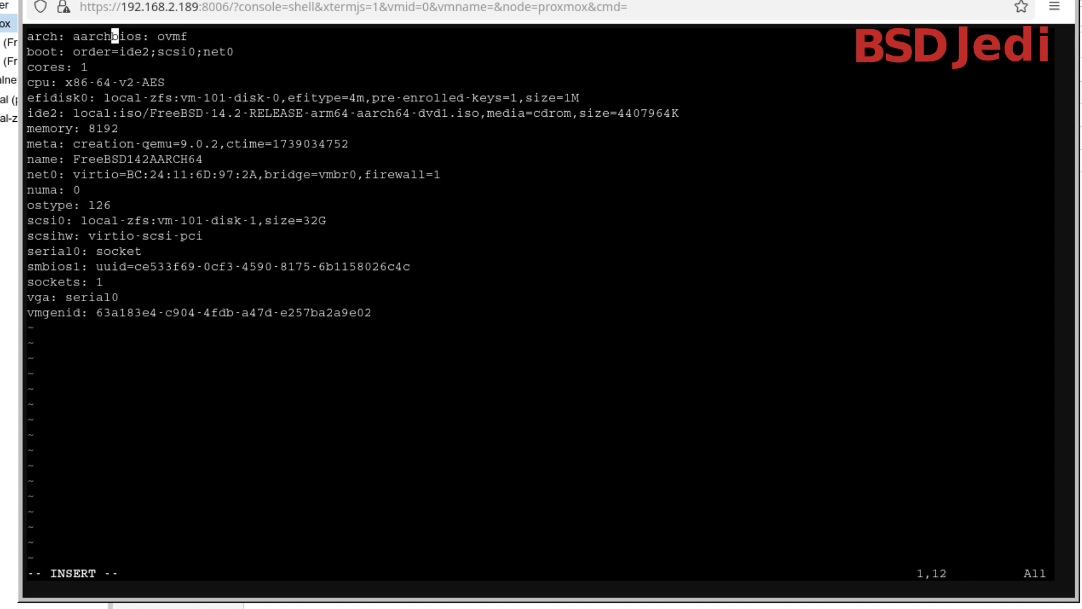
{"action": "key", "text": "Return"}
{"action": "key", "text": "Escape"}
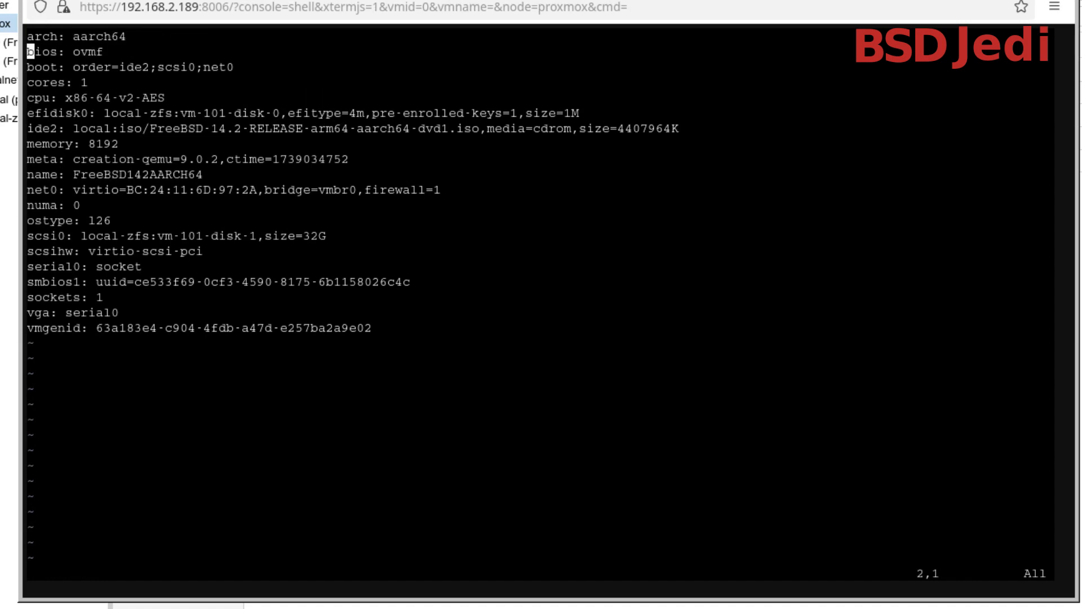
Comment out the vmgenid line at the end of 101.conf with a # sign
{"action": "key", "text": "slash"}
{"action": "key", "text": "Escape"}
{"action": "key", "text": "j"}
{"action": "key", "text": "j"}
{"action": "key", "text": "j"}
{"action": "key", "text": "j"}
{"action": "key", "text": "j"}
{"action": "key", "text": "j"}
{"action": "key", "text": "j"}
{"action": "key", "text": "j"}
{"action": "key", "text": "j"}
{"action": "key", "text": "j"}
{"action": "key", "text": "j"}
{"action": "key", "text": "j"}
{"action": "key", "text": "j"}
{"action": "key", "text": "j"}
{"action": "key", "text": "j"}
{"action": "key", "text": "j"}
{"action": "key", "text": "j"}
{"action": "key", "text": "j"}
{"action": "type", "text": "i#"}
{"action": "key", "text": "Escape"}
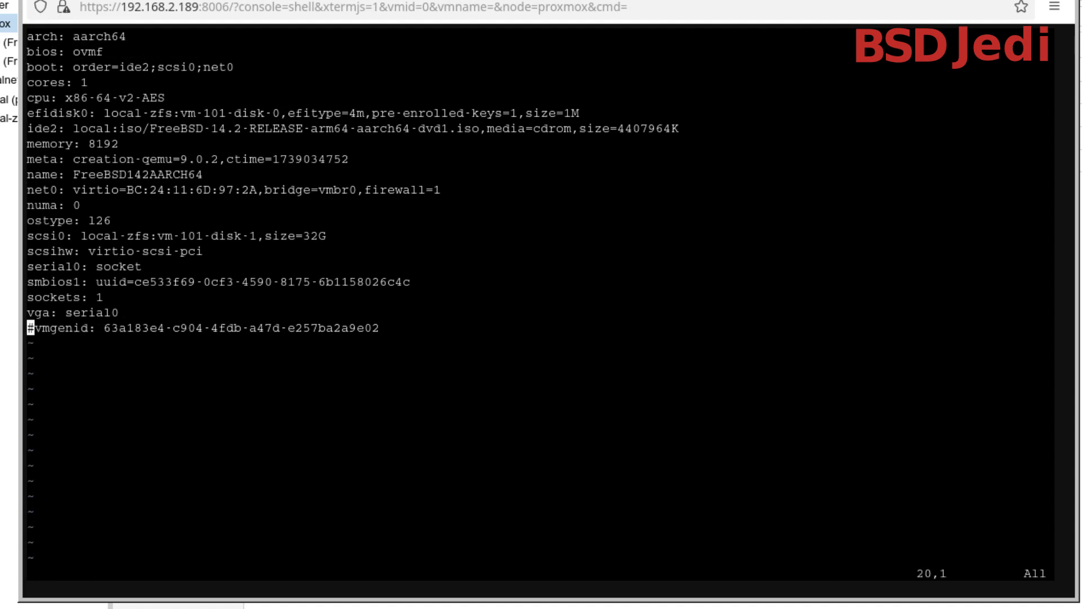
Find the cpu line in 101.conf and comment it out with a # sign
{"action": "key", "text": "slash"}
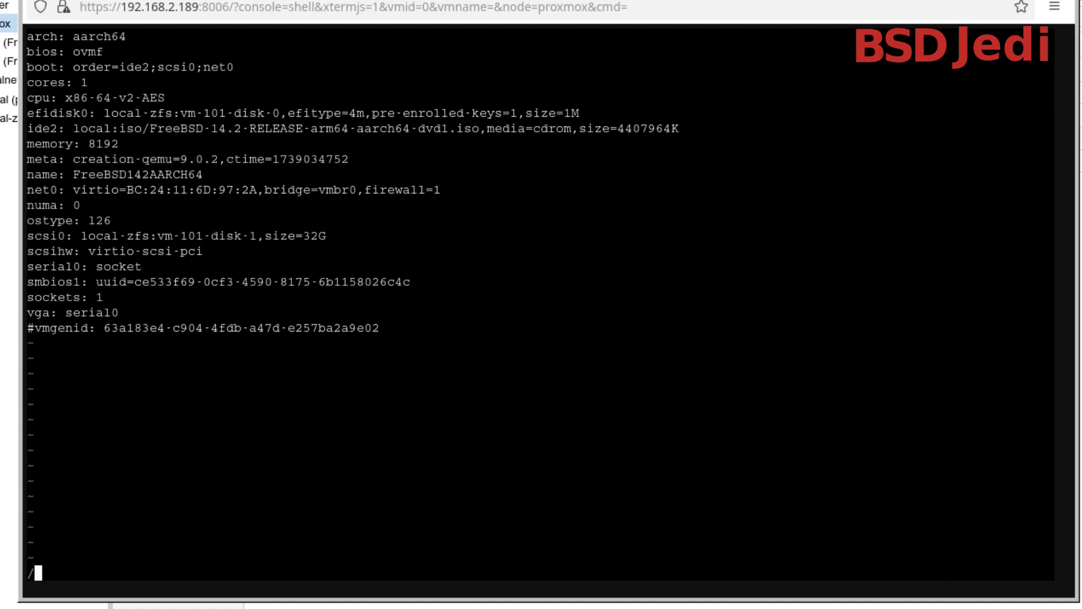
{"action": "type", "text": "cou"}
{"action": "key", "text": "BackSpace"}
{"action": "key", "text": "BackSpace"}
{"action": "type", "text": "pU"}
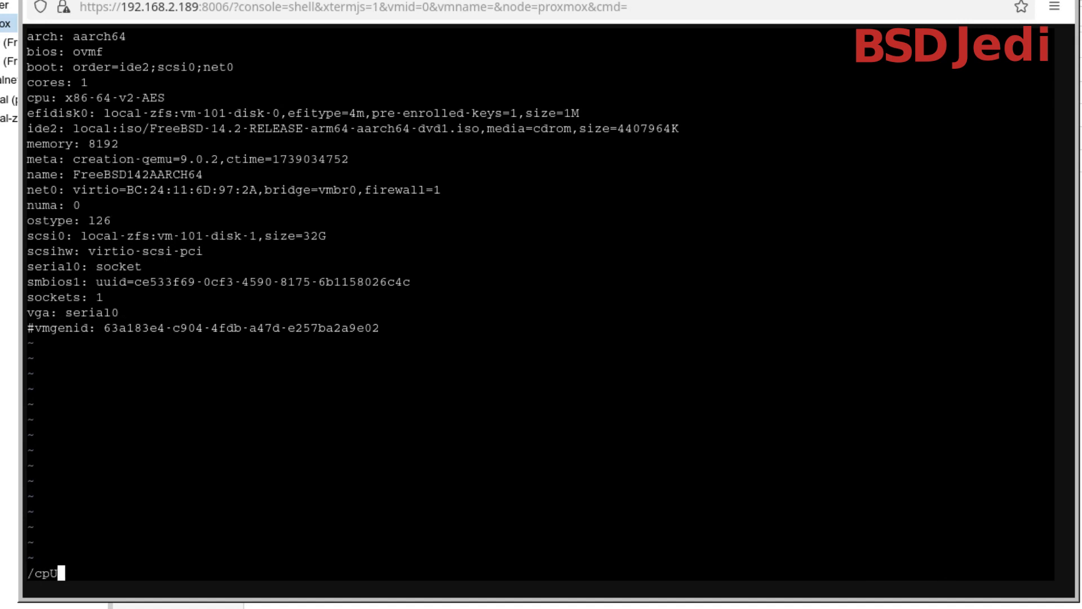
{"action": "key", "text": "BackSpace"}
{"action": "type", "text": "u"}
{"action": "key", "text": "Return"}
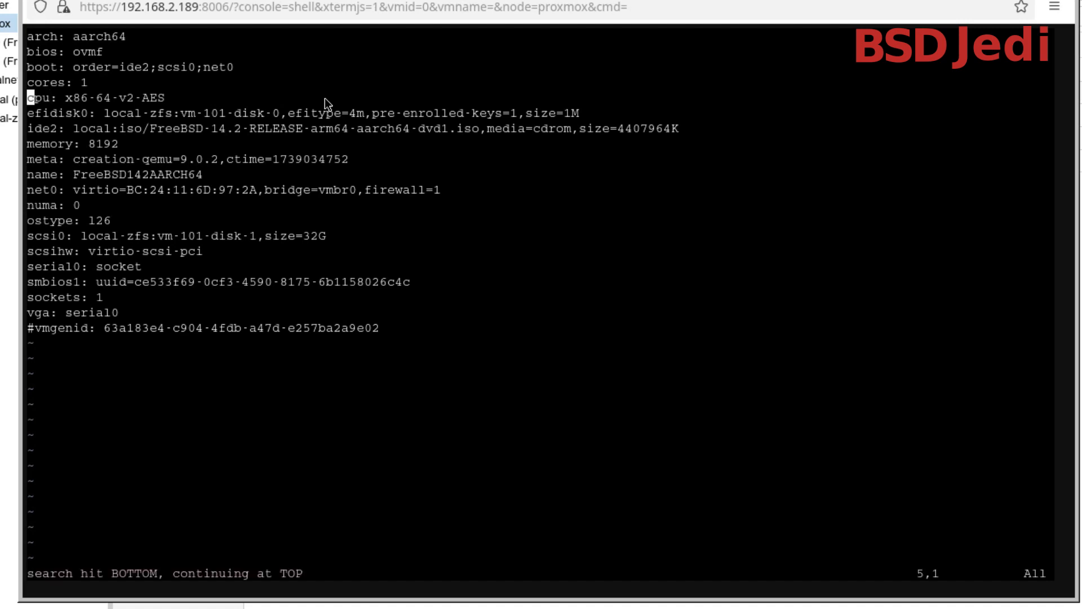
{"action": "type", "text": "i"}
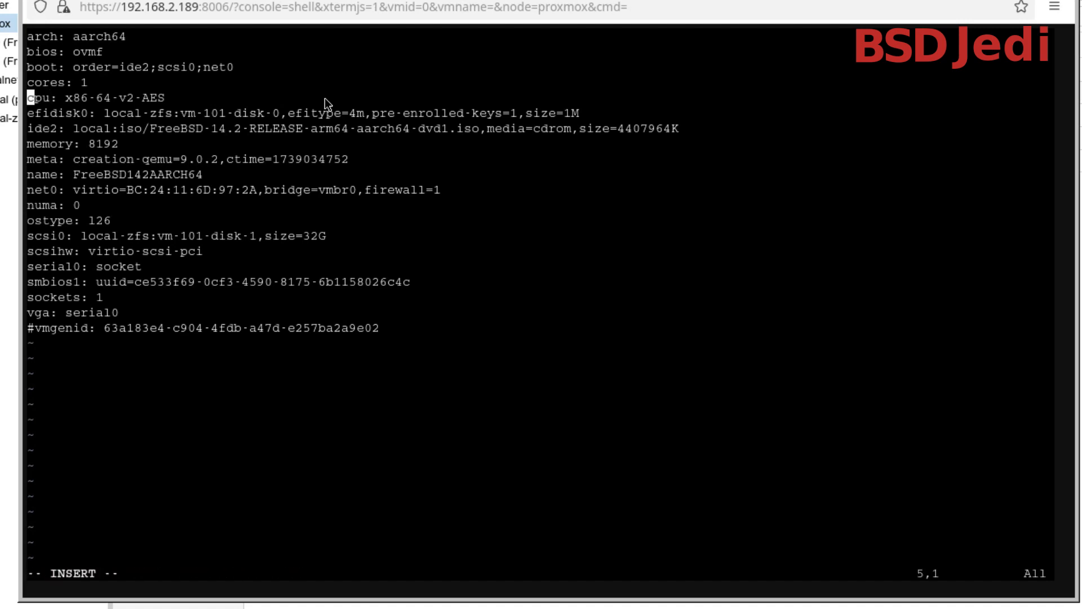
{"action": "type", "text": "#"}
{"action": "key", "text": "Escape"}
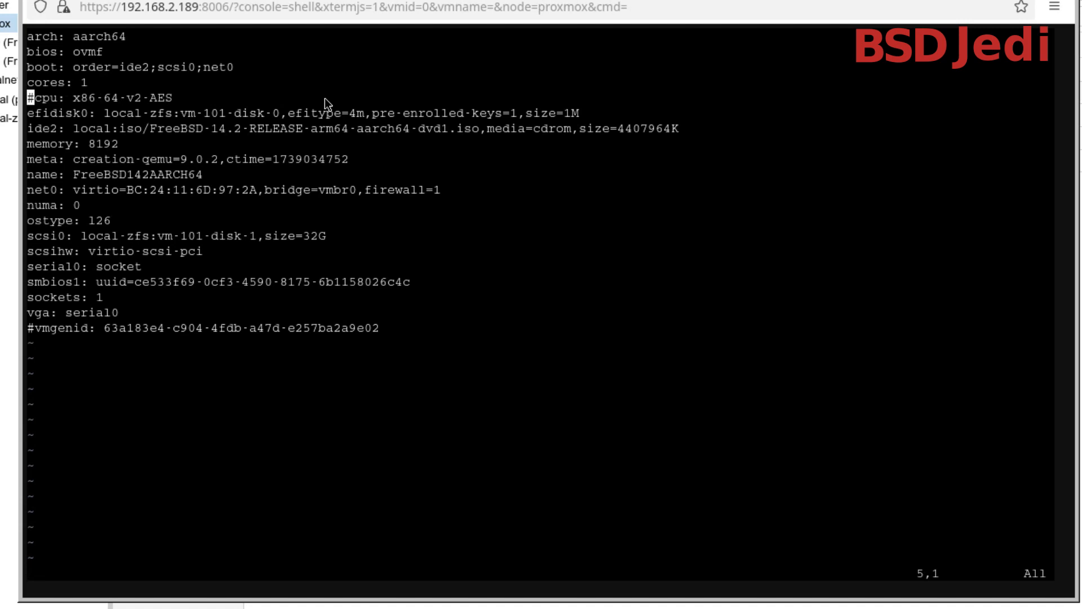
Set the cores value in 101.conf to 2
{"action": "key", "text": "k"}
{"action": "key", "text": "$"}
{"action": "key", "text": "r"}
{"action": "key", "text": "2"}
Add the line "sockets: 2" directly below the cores line in 101.conf
{"action": "key", "text": "a"}
{"action": "key", "text": "Return"}
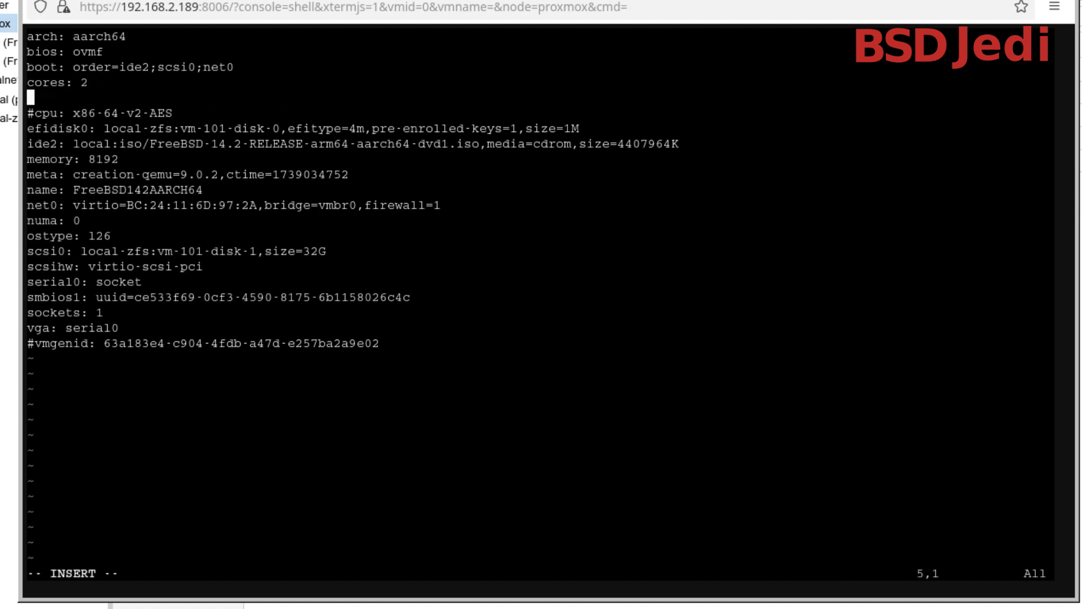
{"action": "key", "text": "Escape"}
{"action": "type", "text": "/sock"}
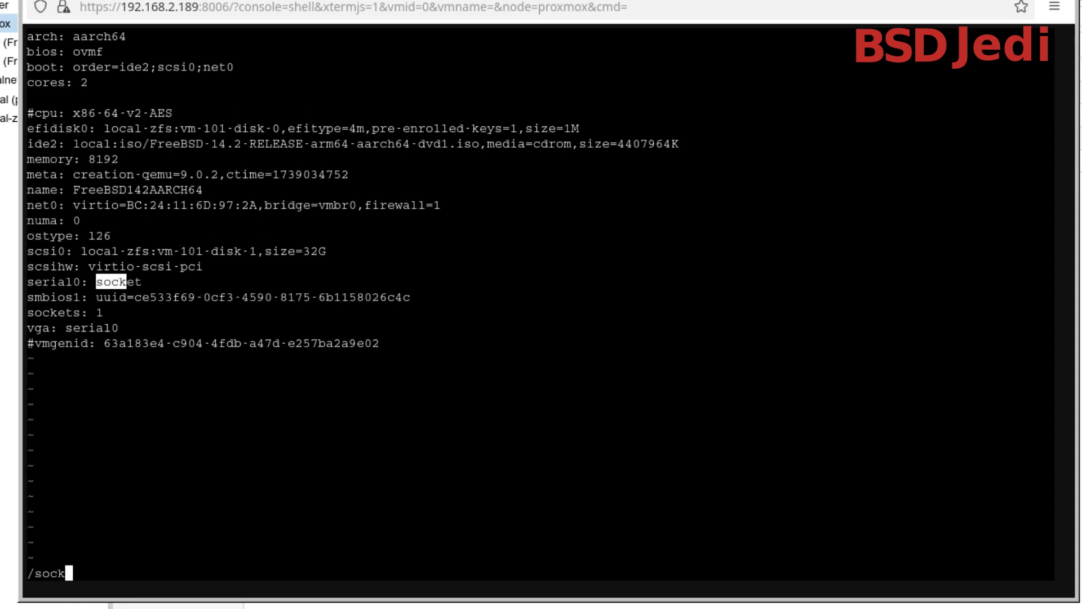
{"action": "type", "text": "et"}
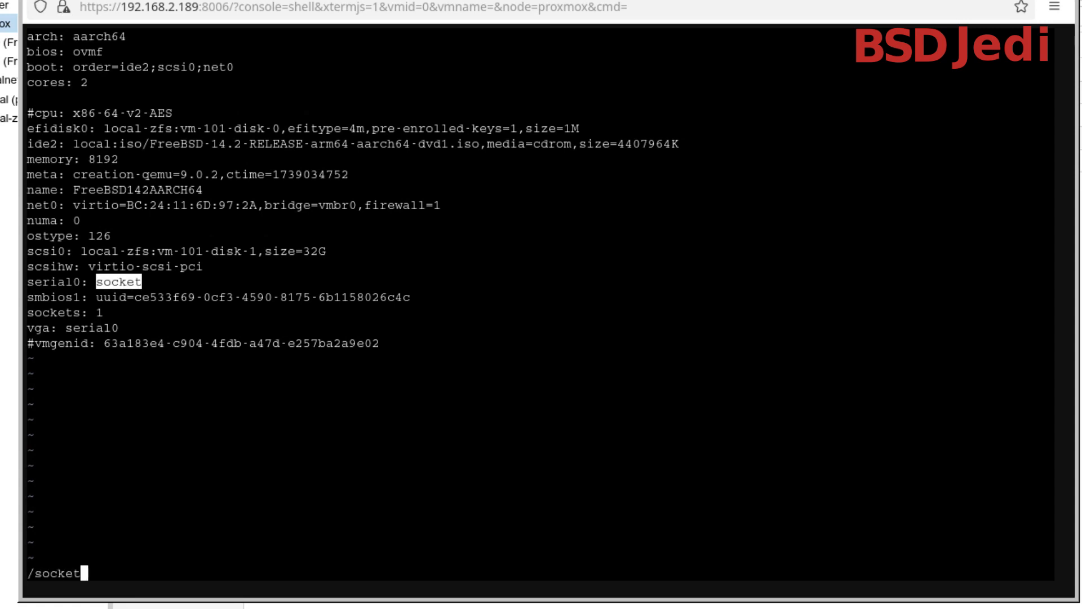
{"action": "key", "text": "Escape"}
{"action": "type", "text": "kjisockets: "}
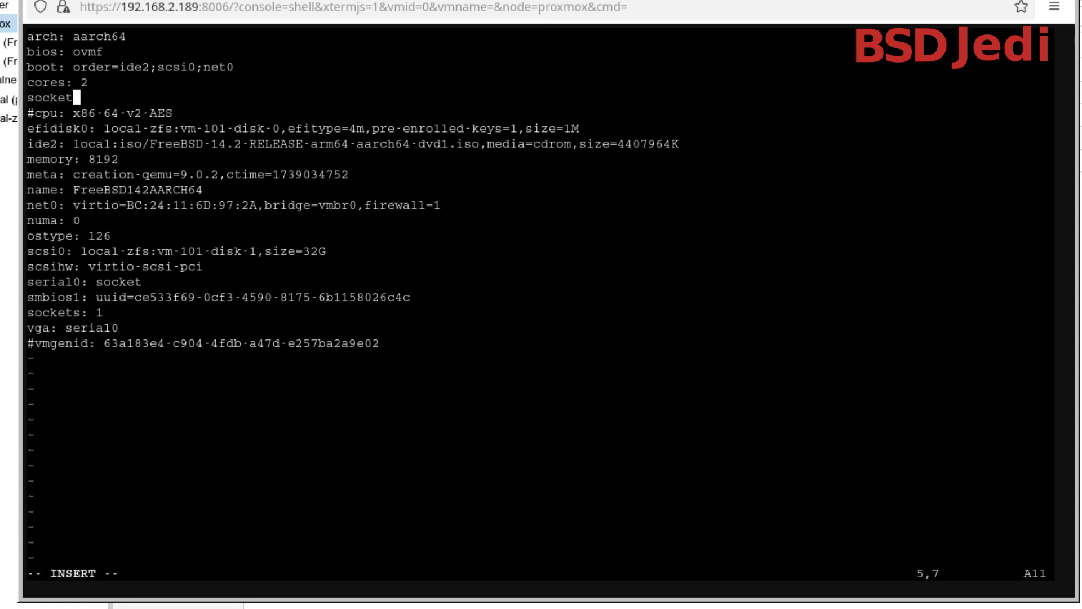
{"action": "type", "text": "2"}
{"action": "key", "text": "Escape"}
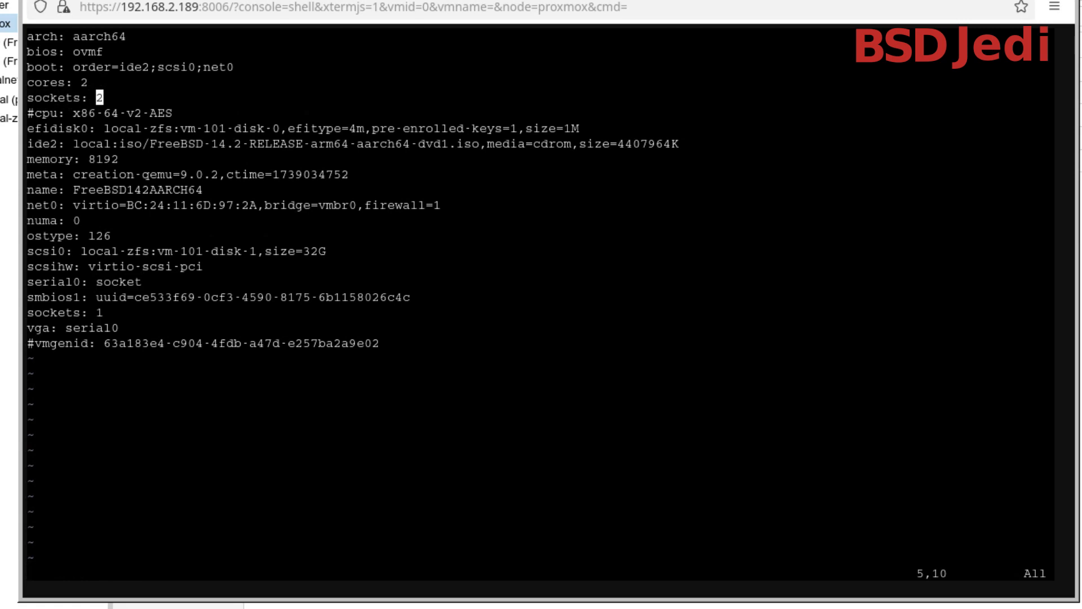
Save 101.conf and quit vim
{"action": "type", "text": ":w"}
{"action": "key", "text": "Return"}
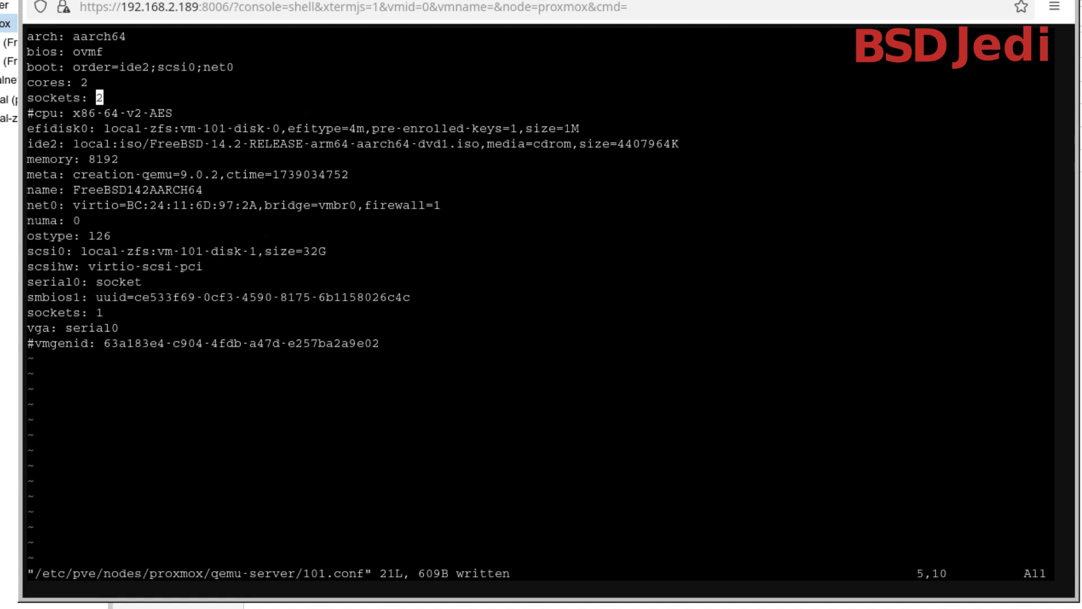
{"action": "type", "text": ":q"}
{"action": "key", "text": "Return"}
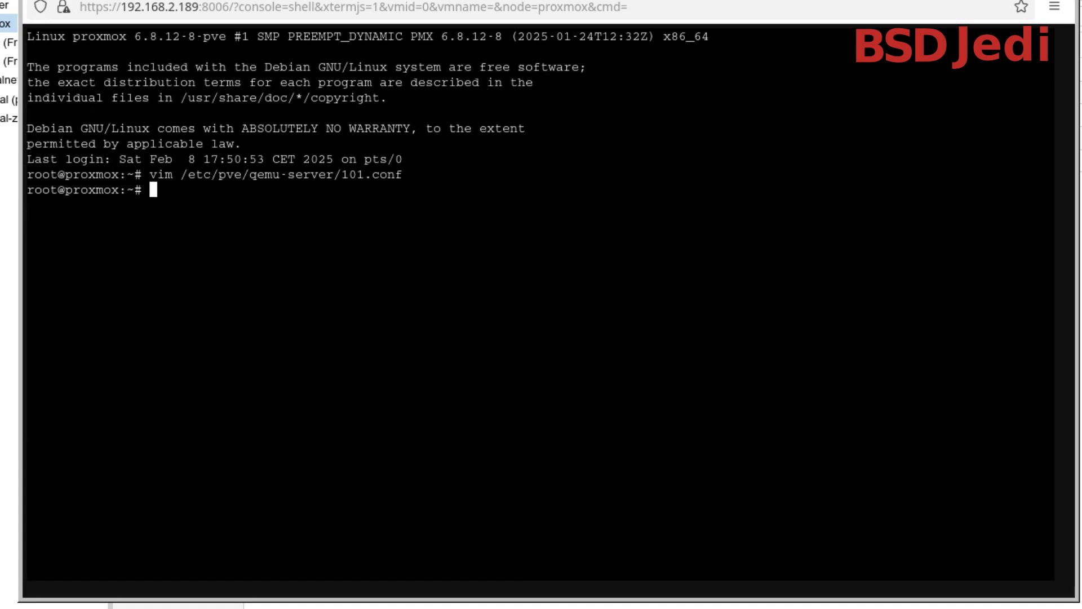
Create a new EFI disk for virtual machine 101 by running qm set 101 --efidisk0 local-zfs:1,efitype=4m,format=raw
{"action": "type", "text": "qm set 101 --efidisk"}
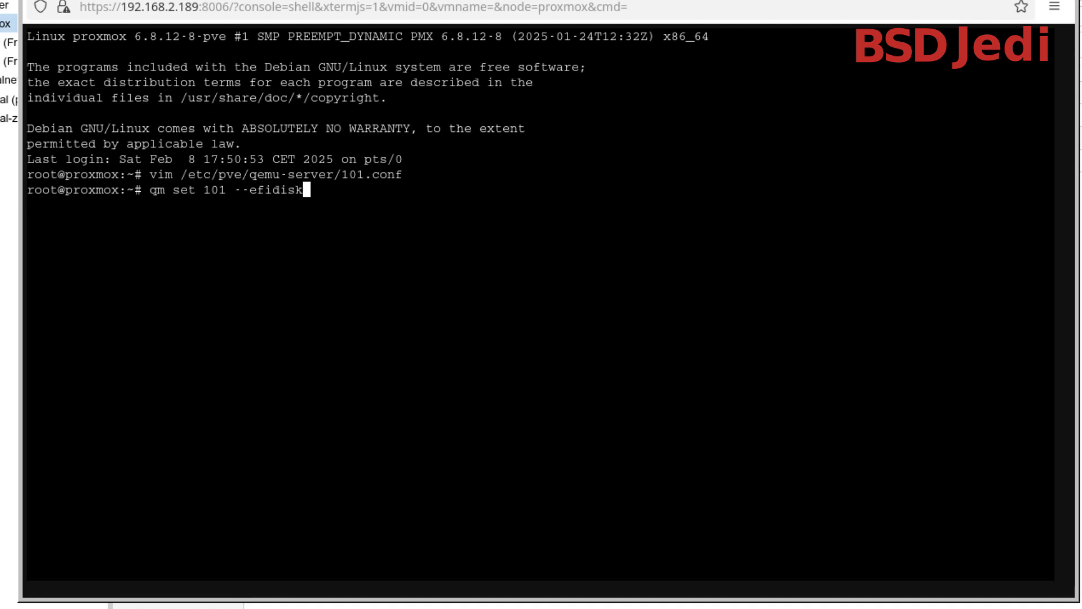
{"action": "type", "text": "0 local"}
{"action": "left_click_drag", "start_coordinate": [307, 0], "coordinate": [319, 0]}
{"action": "type", "text": "-zfs"}
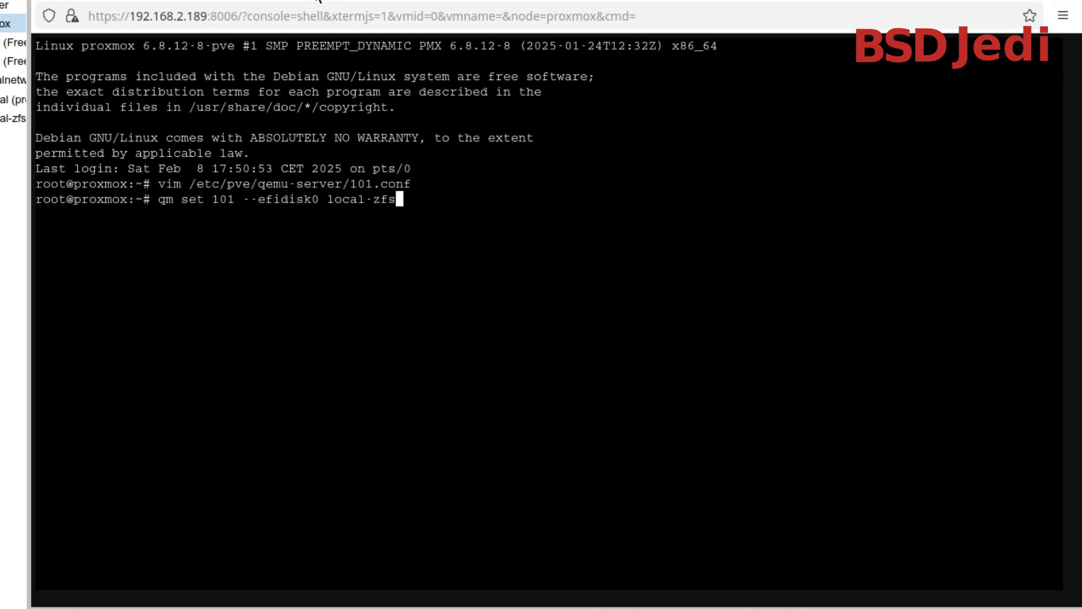
{"action": "type", "text": ":1,efitype"}
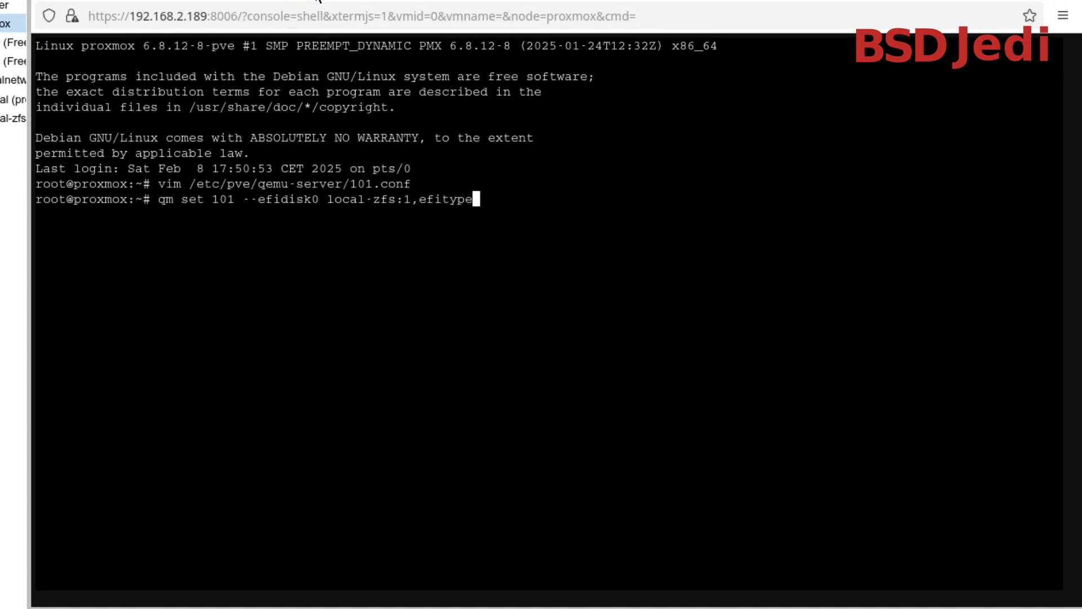
{"action": "type", "text": "=4m,format="}
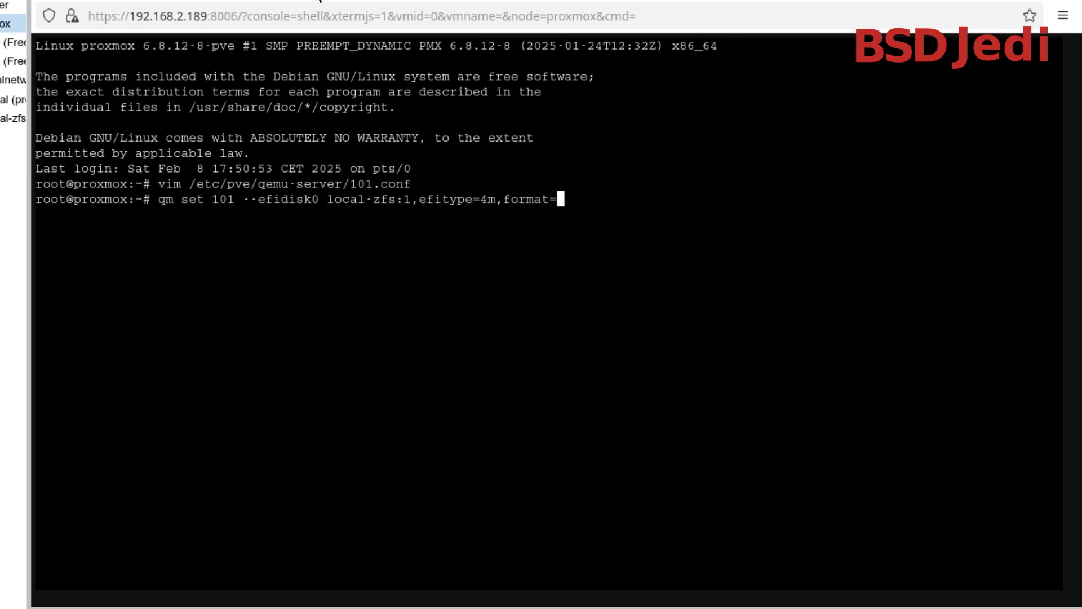
{"action": "type", "text": "raw"}
{"action": "key", "text": "Return"}
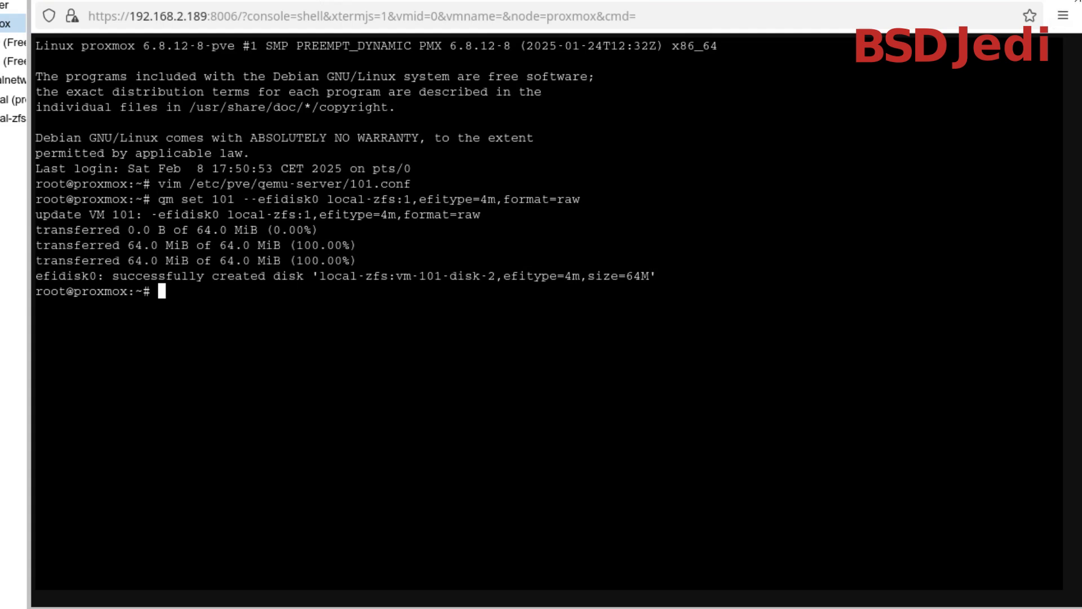
Log out of the proxmox node shell and close its console window
{"action": "type", "text": "exit"}
{"action": "key", "text": "Return"}
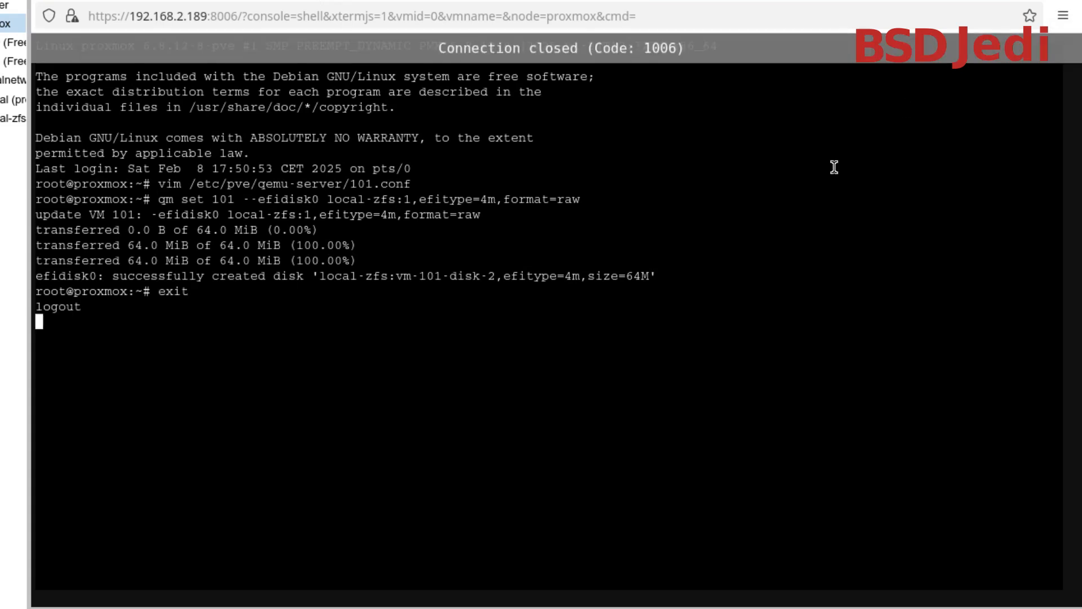
{"action": "left_click", "coordinate": [1069, 1]}
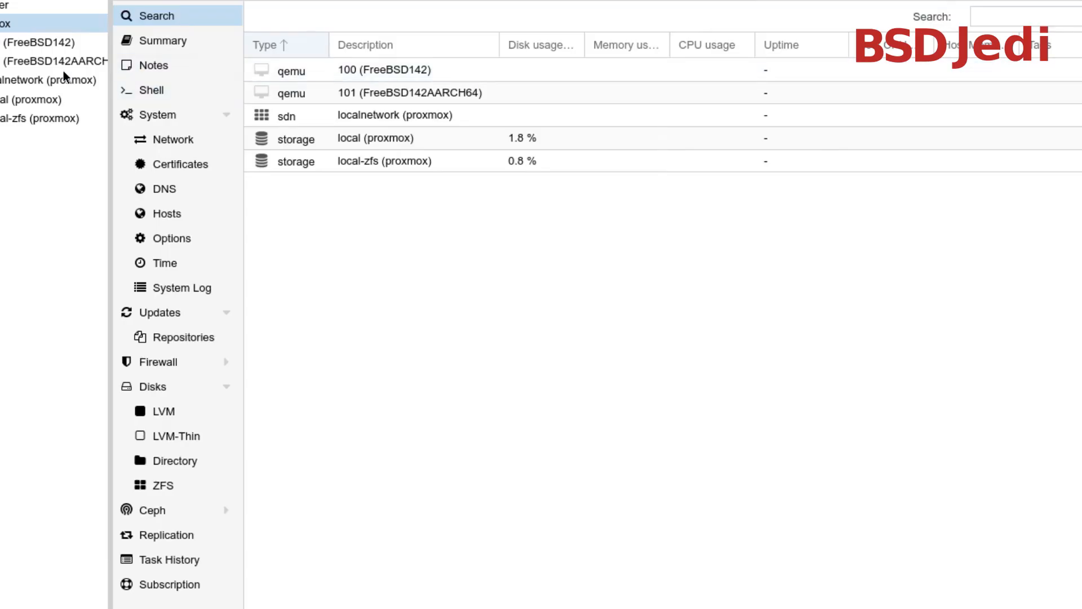
Open the console view of virtual machine 101 (FreeBSD142AARCH64)
{"action": "left_click", "coordinate": [15, 58]}
{"action": "left_click", "coordinate": [311, 131]}
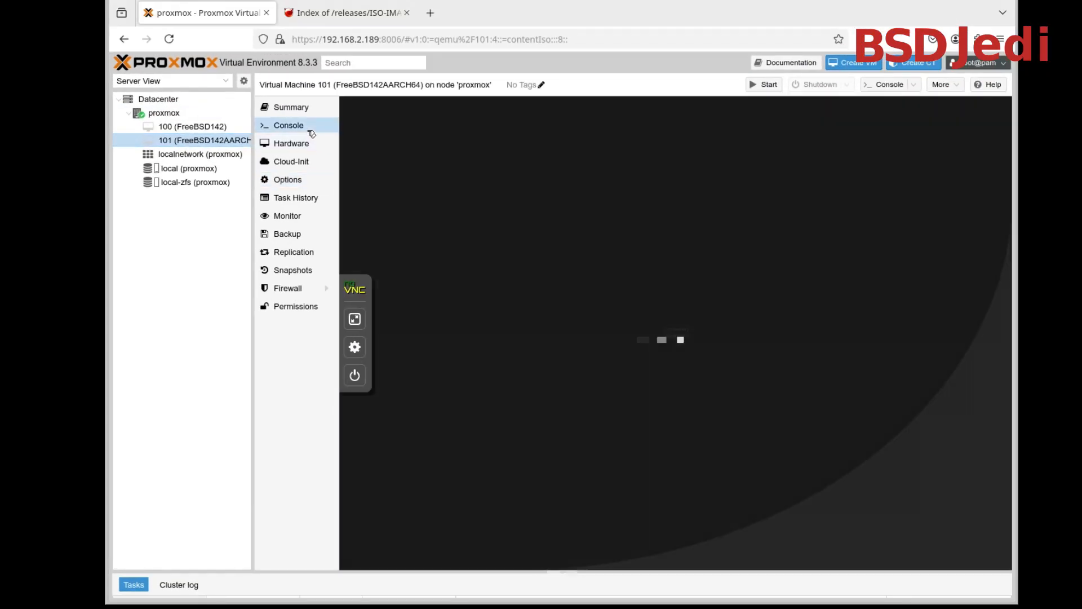
Try to start virtual machine 101 and examine the output of its start task in the task log
{"action": "left_click", "coordinate": [699, 345]}
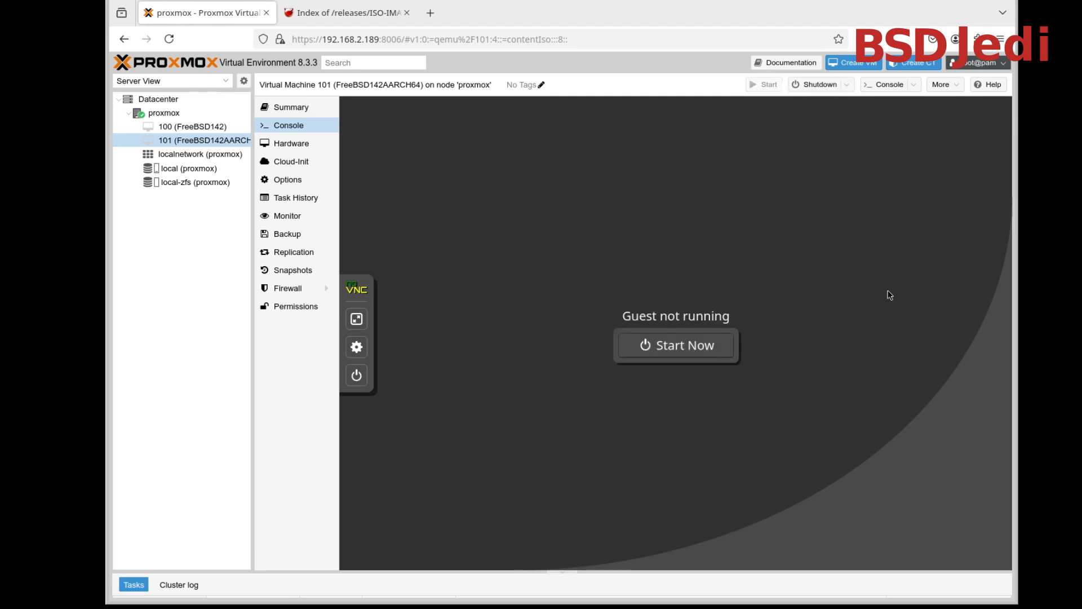
{"action": "left_click", "coordinate": [564, 575]}
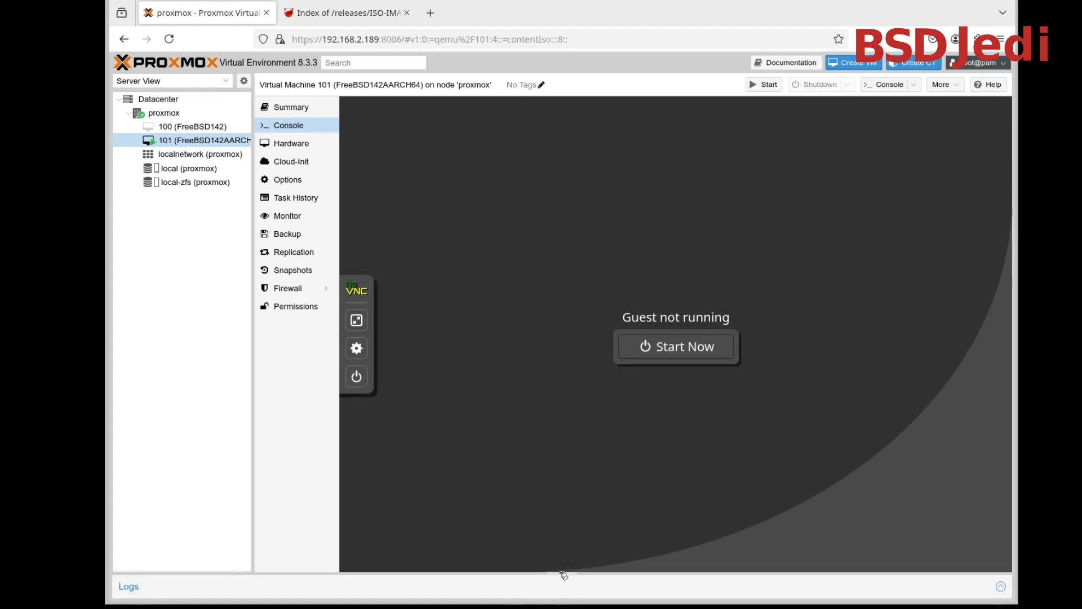
{"action": "left_click", "coordinate": [563, 573]}
{"action": "left_click_drag", "start_coordinate": [449, 571], "coordinate": [455, 497]}
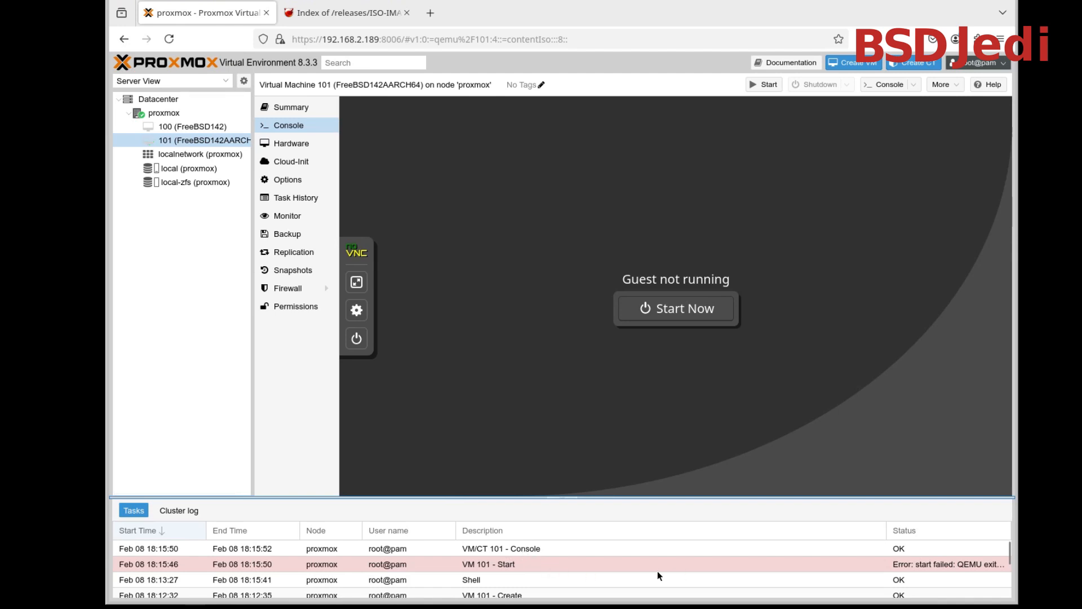
{"action": "double_click", "coordinate": [496, 563]}
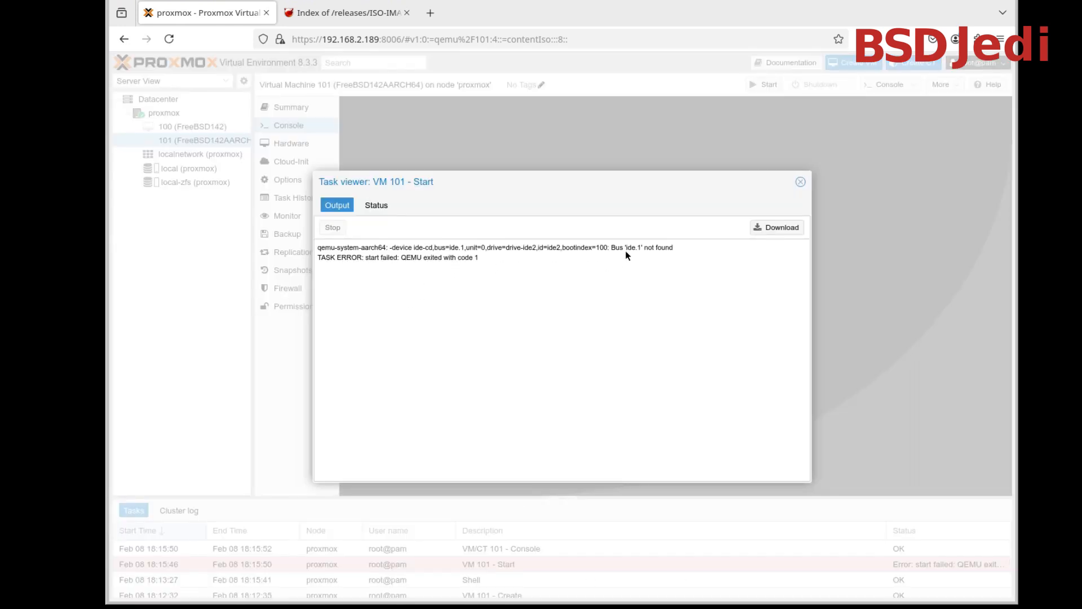
{"action": "left_click_drag", "start_coordinate": [623, 250], "coordinate": [684, 255]}
{"action": "left_click", "coordinate": [681, 248]}
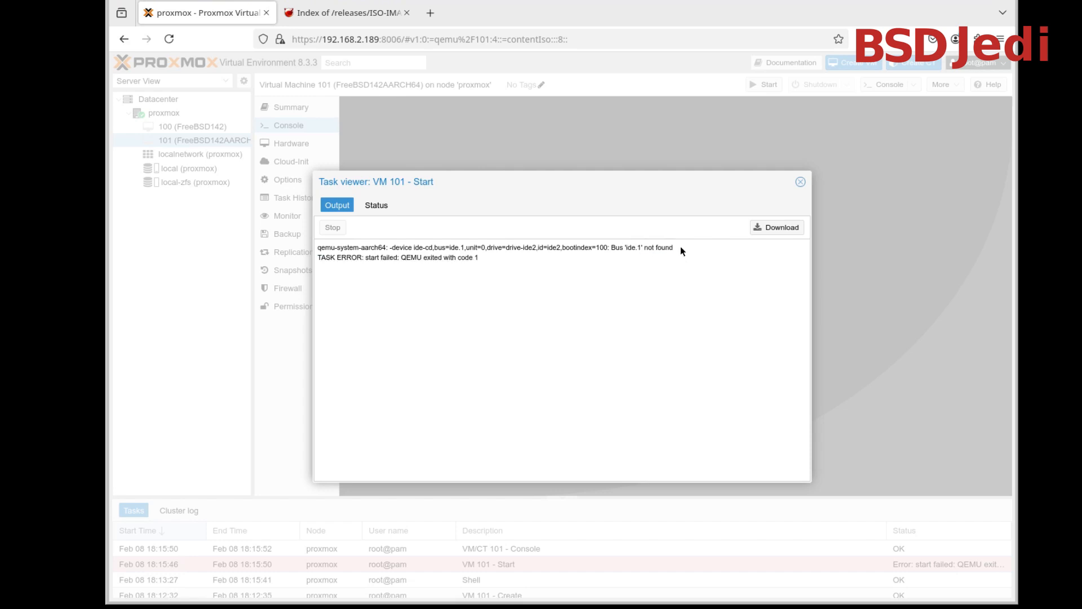
{"action": "left_click", "coordinate": [800, 181]}
Remove the CD/DVD drive (ide2) from the hardware of virtual machine 101
{"action": "left_click", "coordinate": [303, 149]}
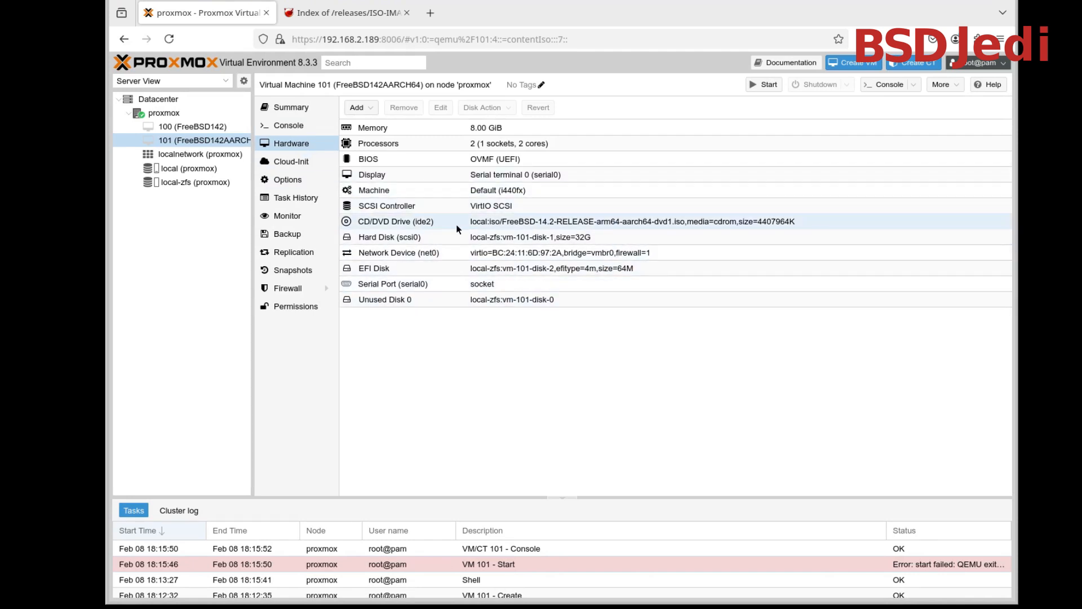
{"action": "left_click", "coordinate": [418, 221]}
{"action": "left_click", "coordinate": [576, 221]}
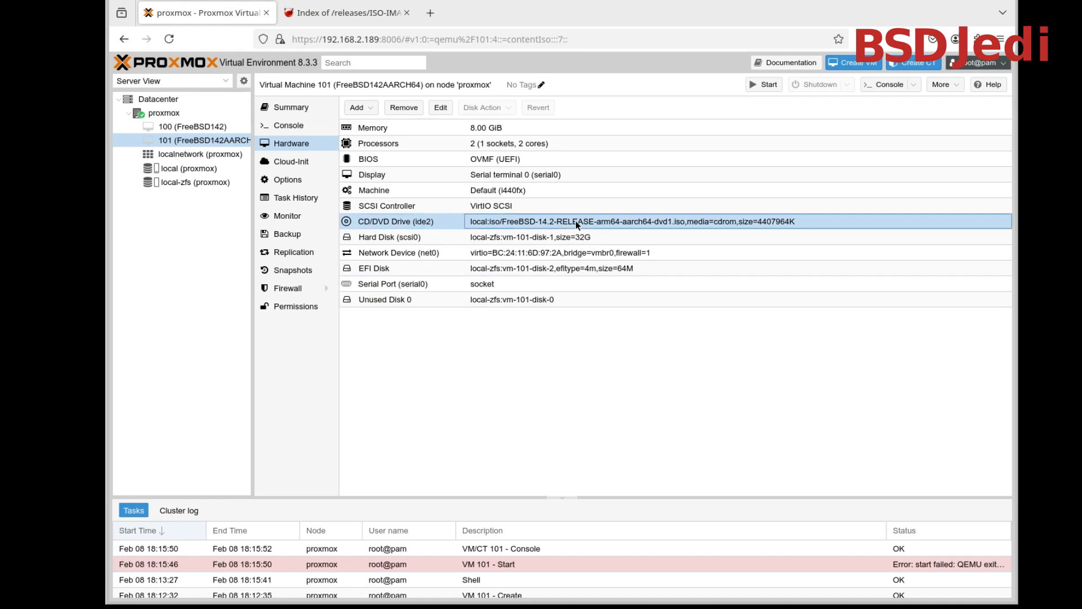
{"action": "left_click", "coordinate": [417, 221]}
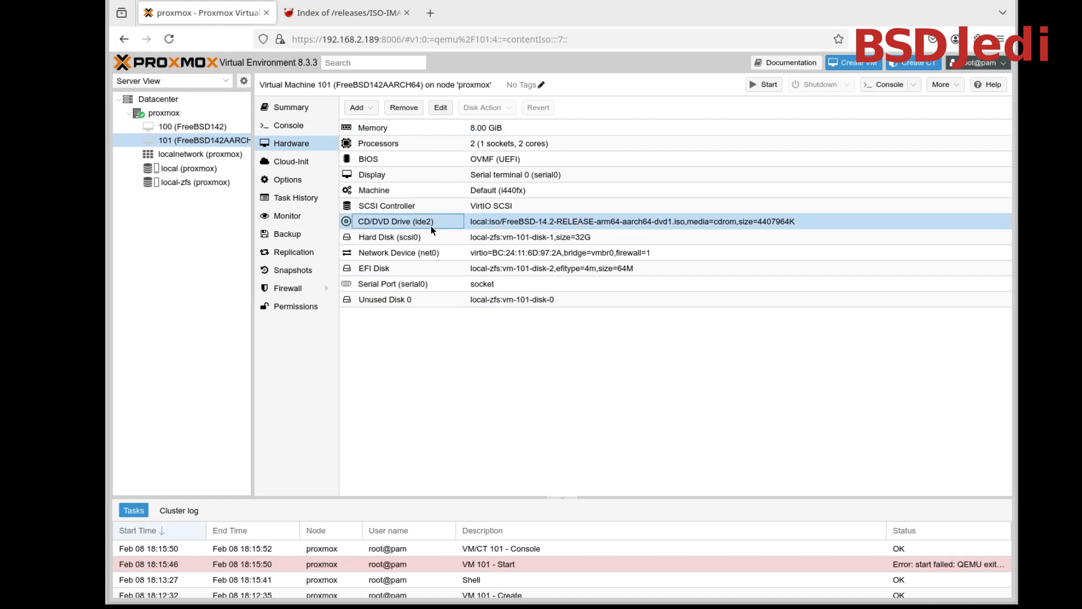
{"action": "double_click", "coordinate": [418, 224]}
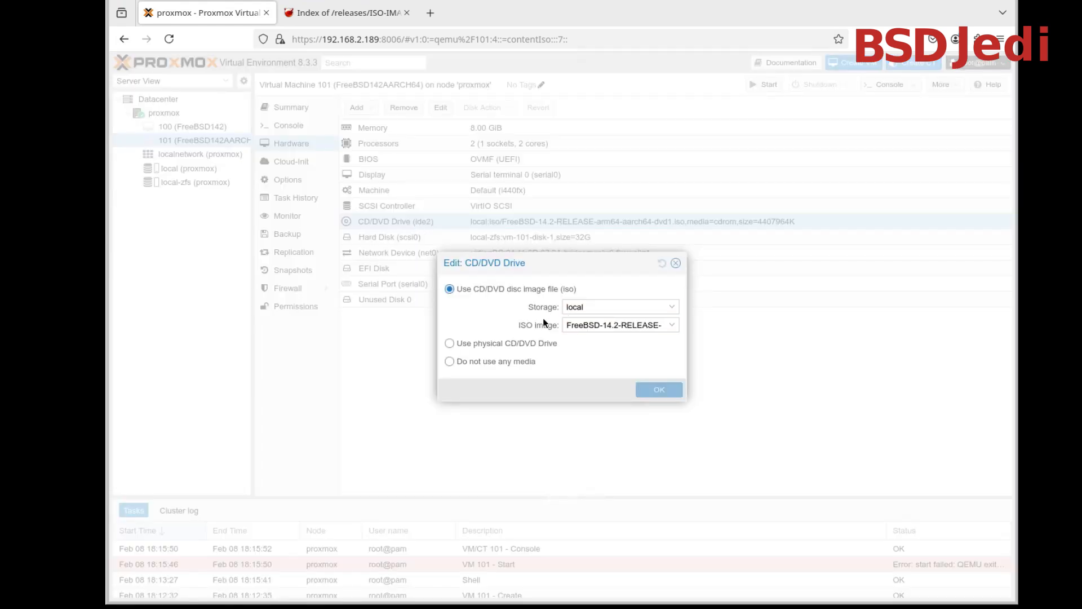
{"action": "left_click", "coordinate": [675, 262]}
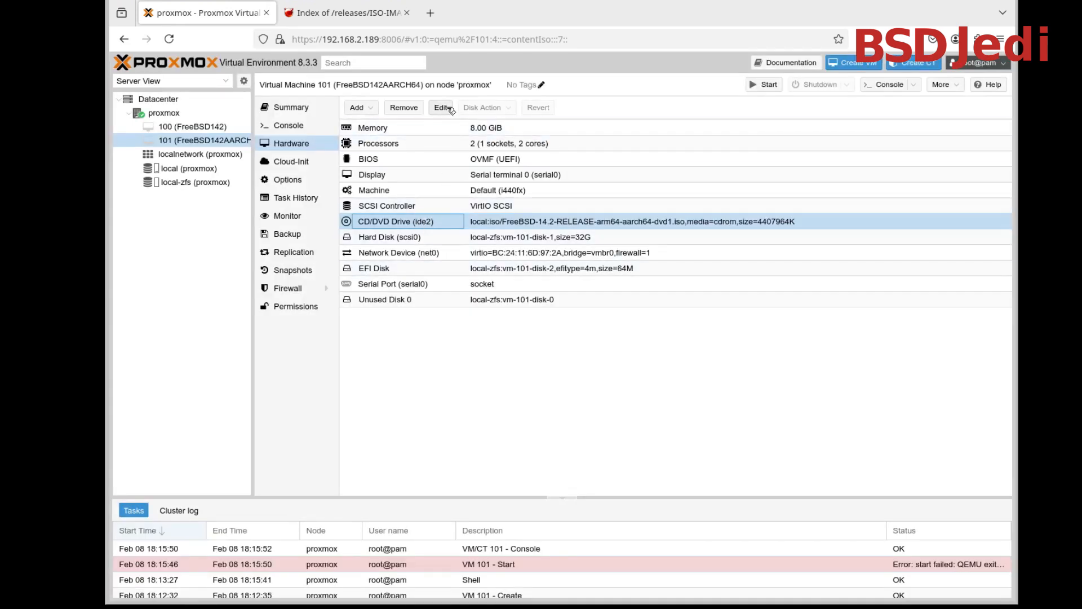
{"action": "left_click", "coordinate": [407, 109]}
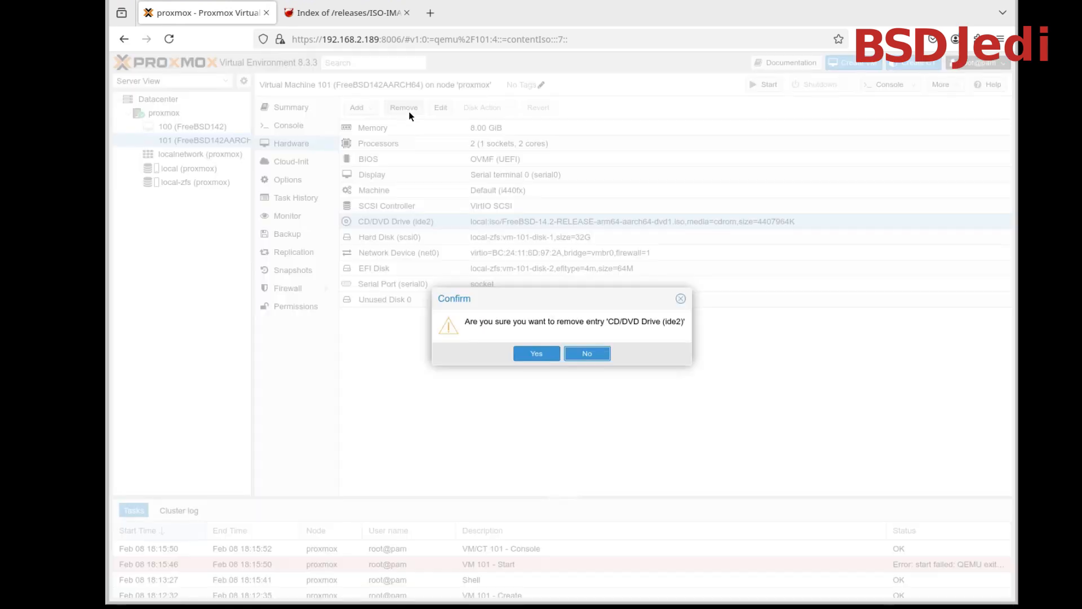
{"action": "left_click", "coordinate": [545, 354]}
Add a SCSI 1 CD/DVD drive using FreeBSD-14.2-RELEASE-arm64-aarch64-dvd1.iso from the local storage
{"action": "left_click", "coordinate": [357, 108]}
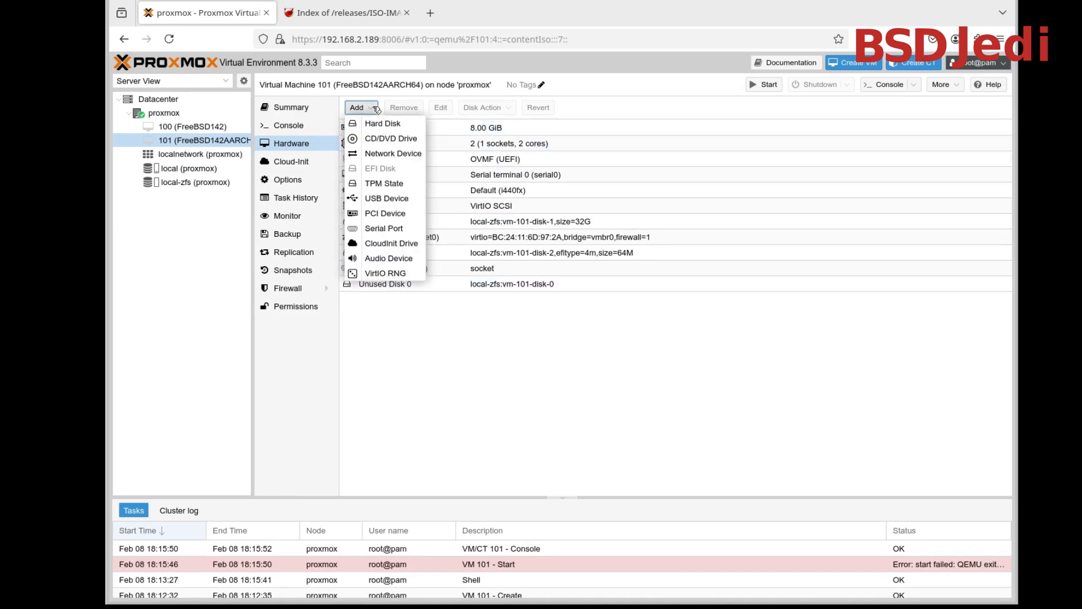
{"action": "left_click", "coordinate": [390, 138]}
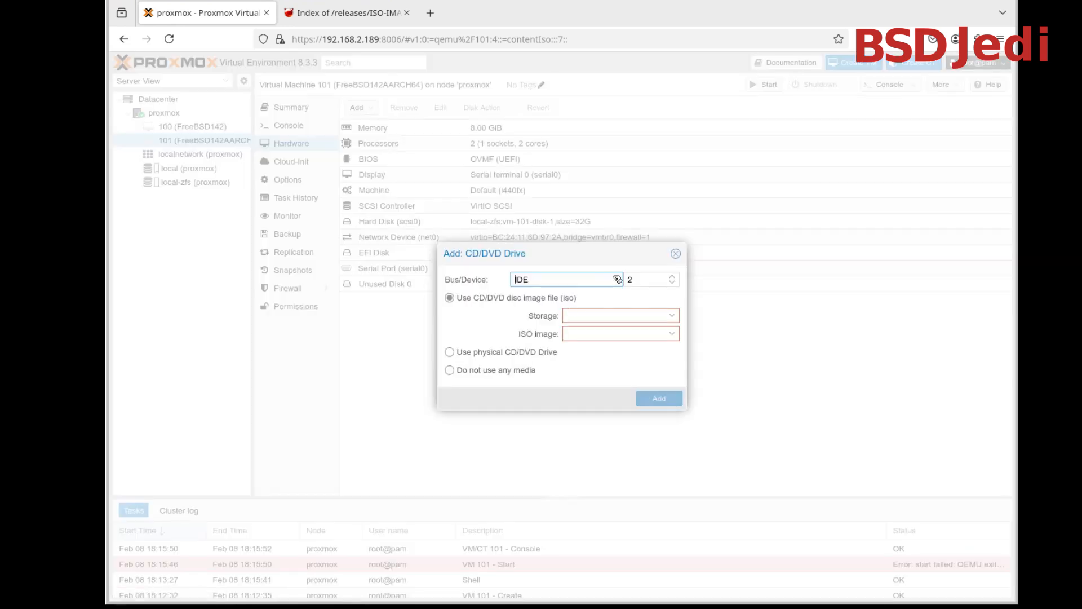
{"action": "left_click", "coordinate": [620, 278]}
{"action": "left_click", "coordinate": [558, 321]}
{"action": "left_click", "coordinate": [672, 317]}
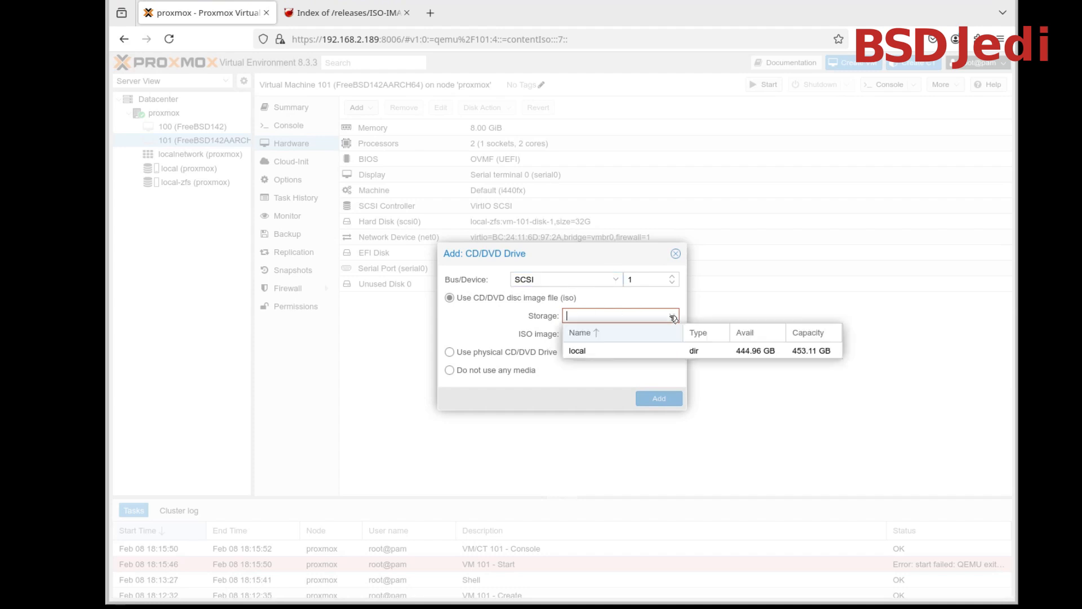
{"action": "left_click", "coordinate": [654, 352]}
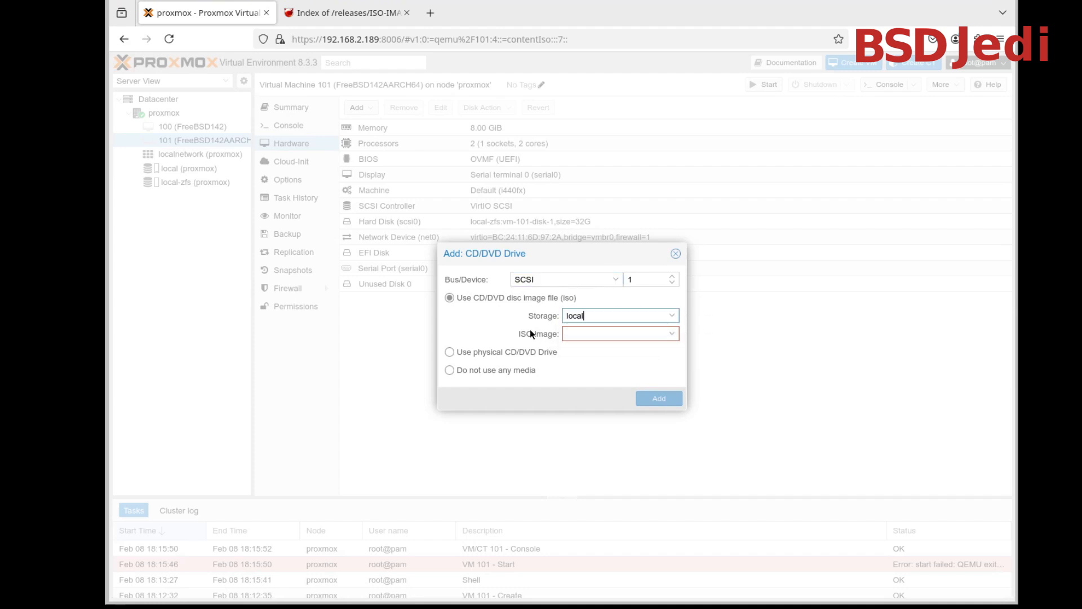
{"action": "left_click", "coordinate": [674, 334]}
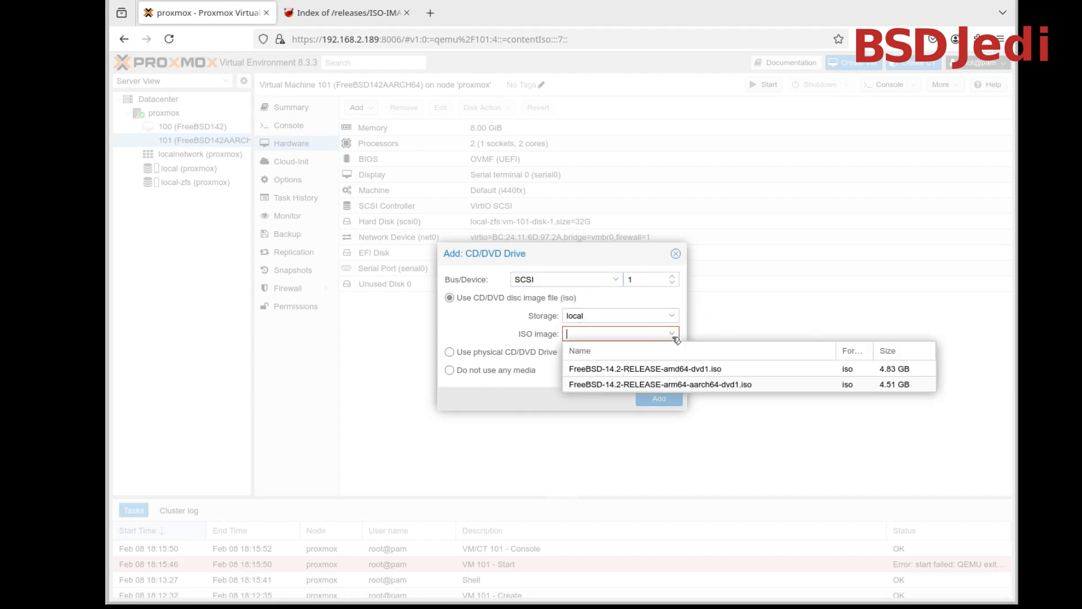
{"action": "left_click", "coordinate": [697, 385]}
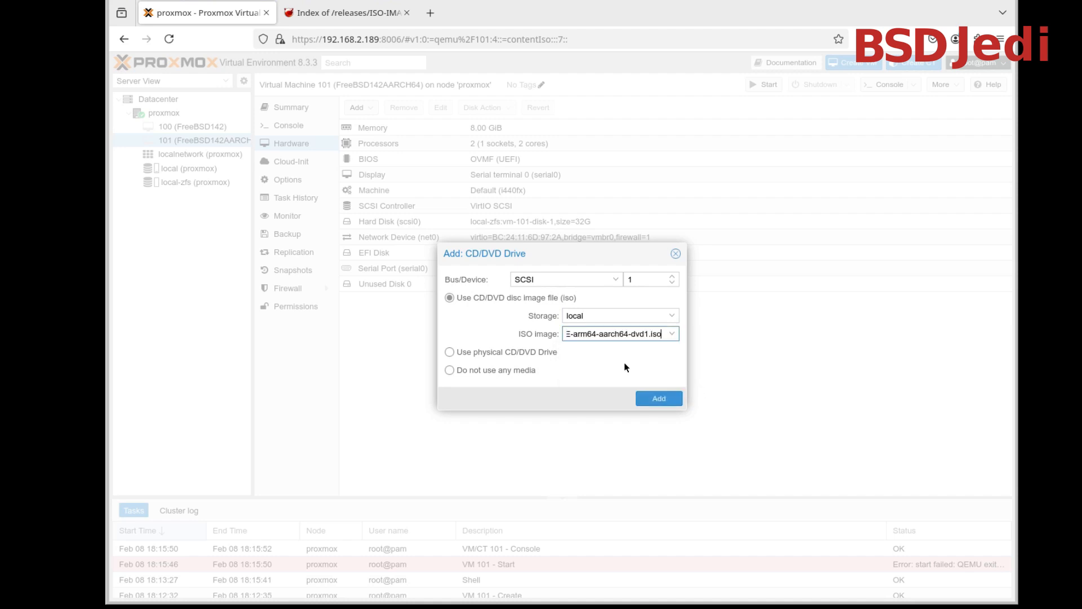
{"action": "left_click", "coordinate": [662, 400]}
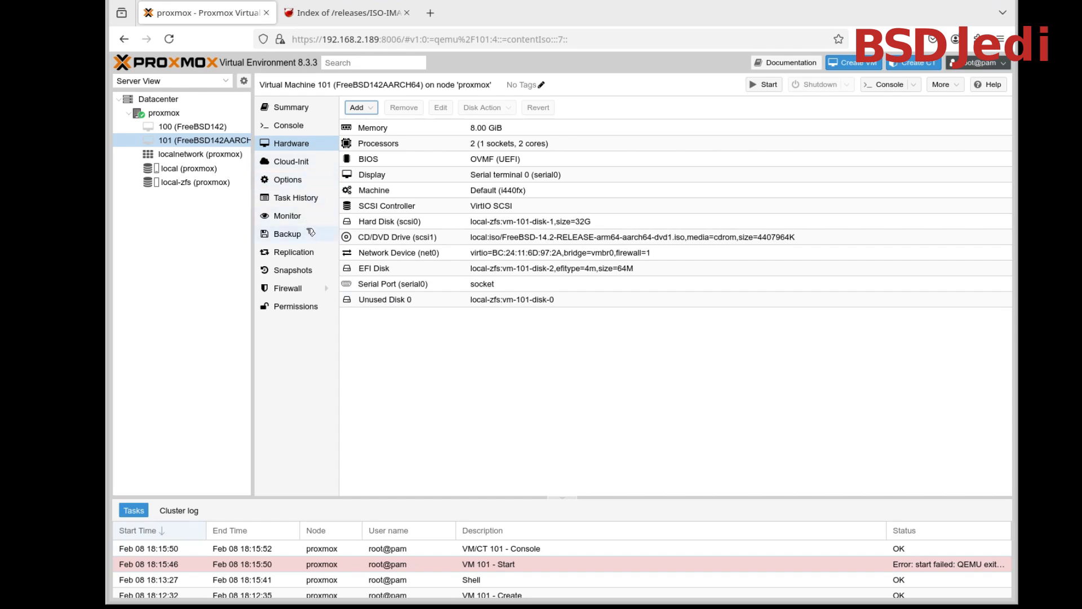
Move scsi1 to first place in the virtual machine's boot order, ahead of scsi0 and net0
{"action": "left_click", "coordinate": [306, 186]}
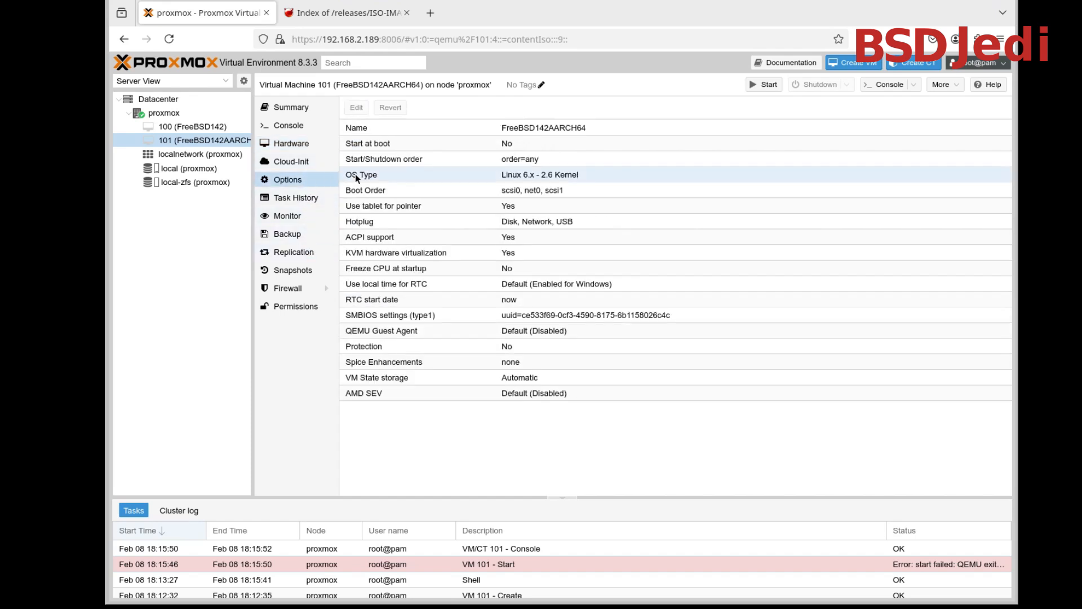
{"action": "double_click", "coordinate": [397, 187]}
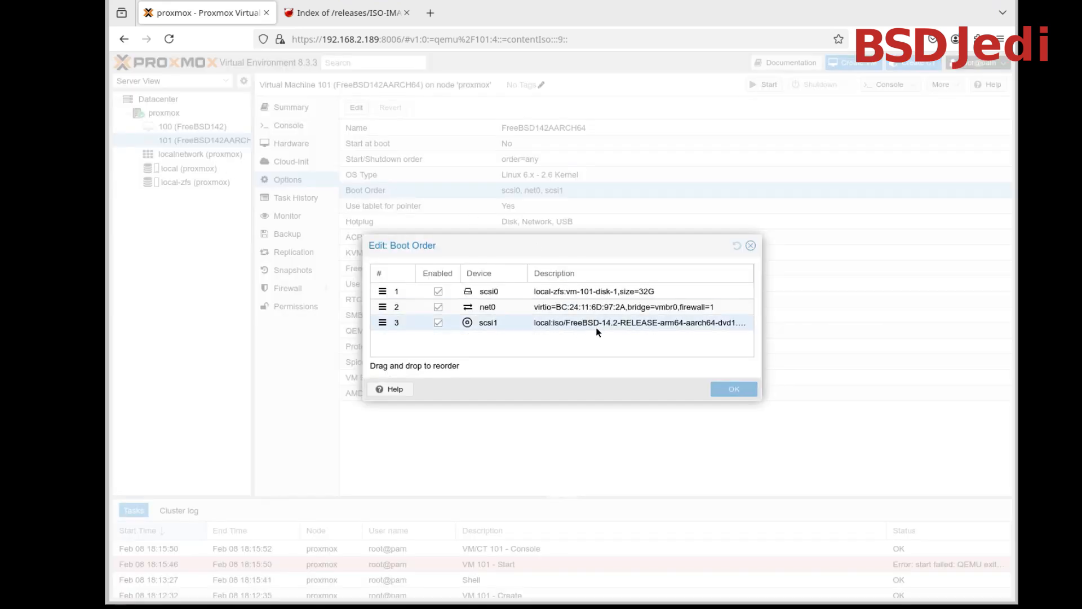
{"action": "left_click_drag", "start_coordinate": [383, 322], "coordinate": [385, 292]}
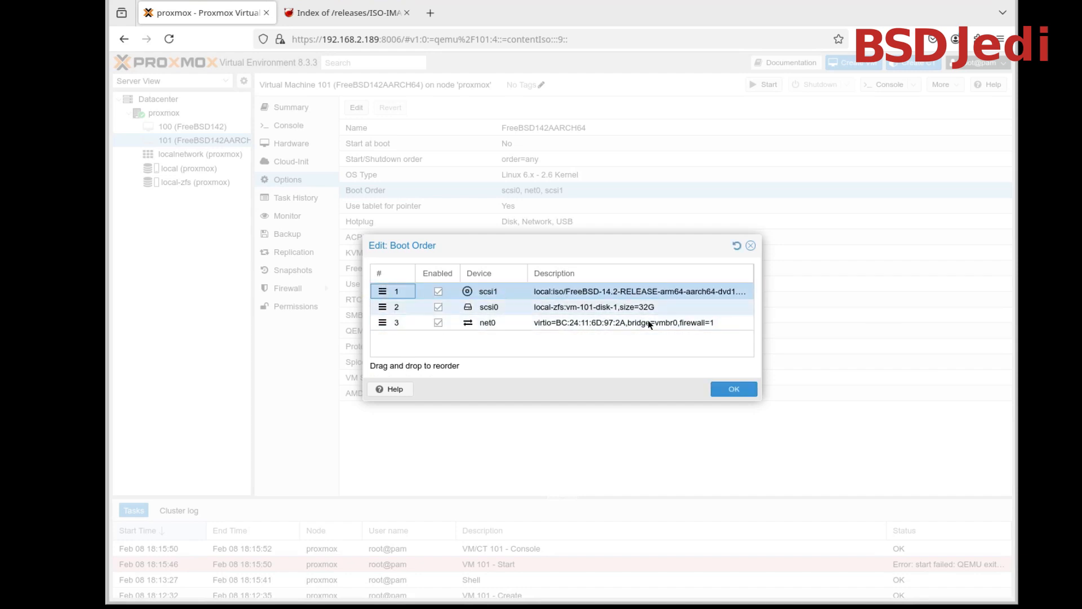
{"action": "left_click", "coordinate": [733, 388]}
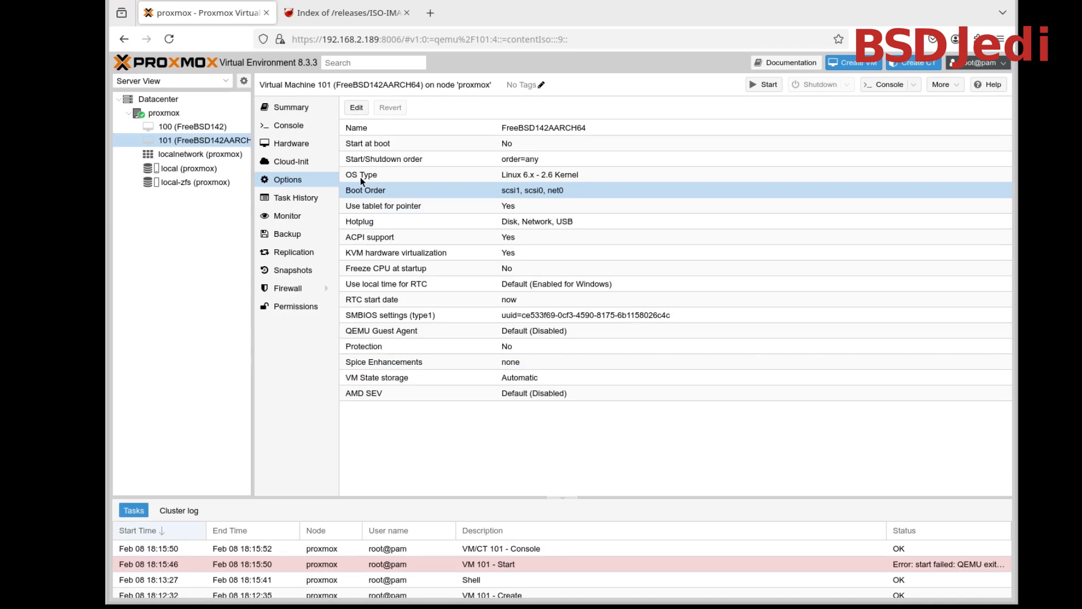
Collapse the task log, start virtual machine 101 from its console and boot the FreeBSD installer
{"action": "left_click", "coordinate": [299, 126]}
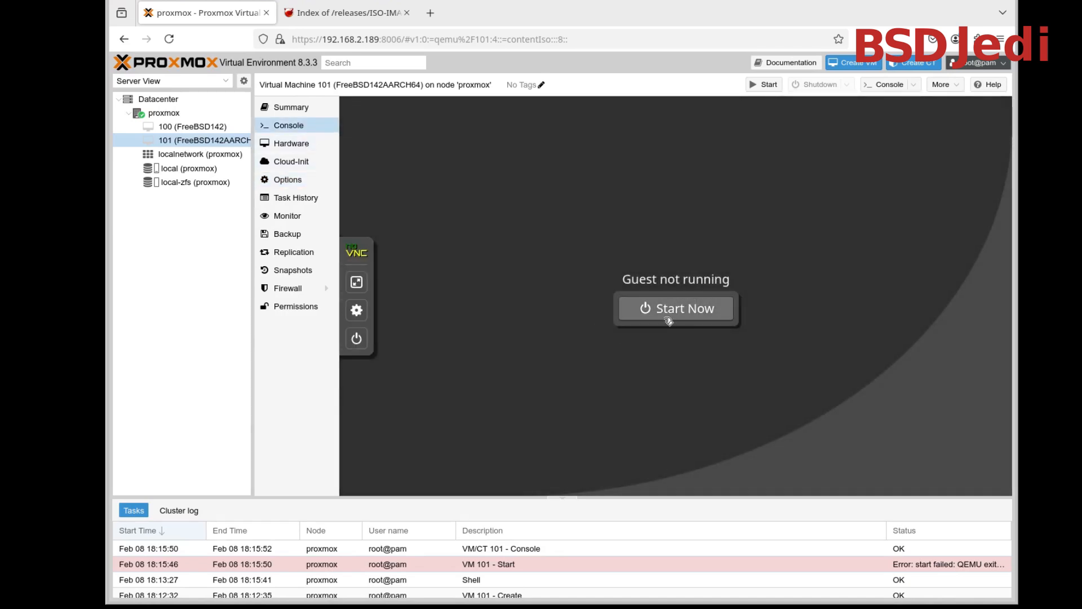
{"action": "left_click_drag", "start_coordinate": [734, 497], "coordinate": [744, 605]}
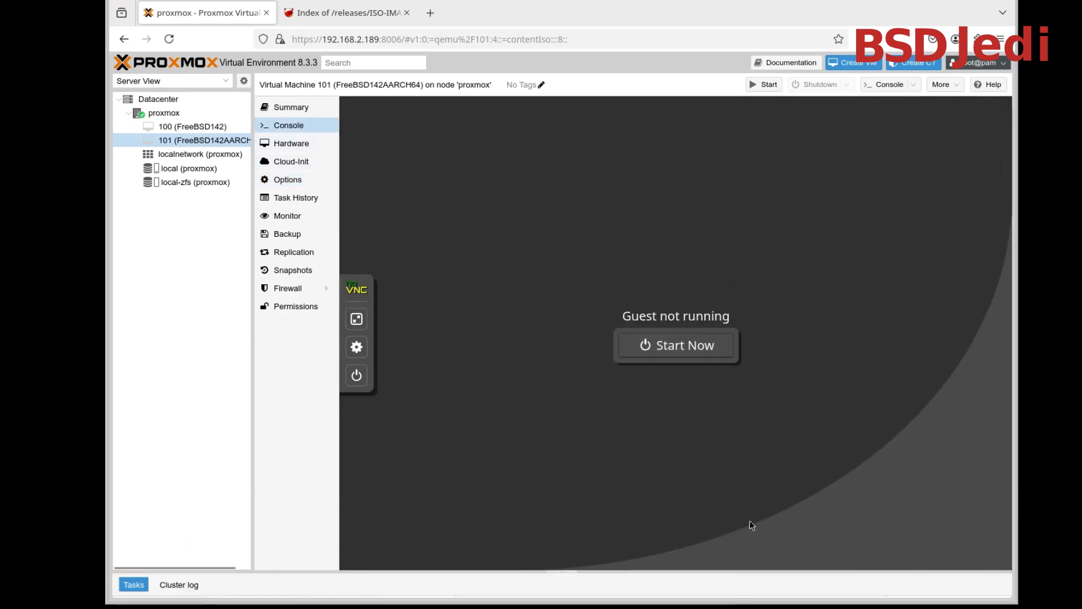
{"action": "left_click", "coordinate": [711, 350]}
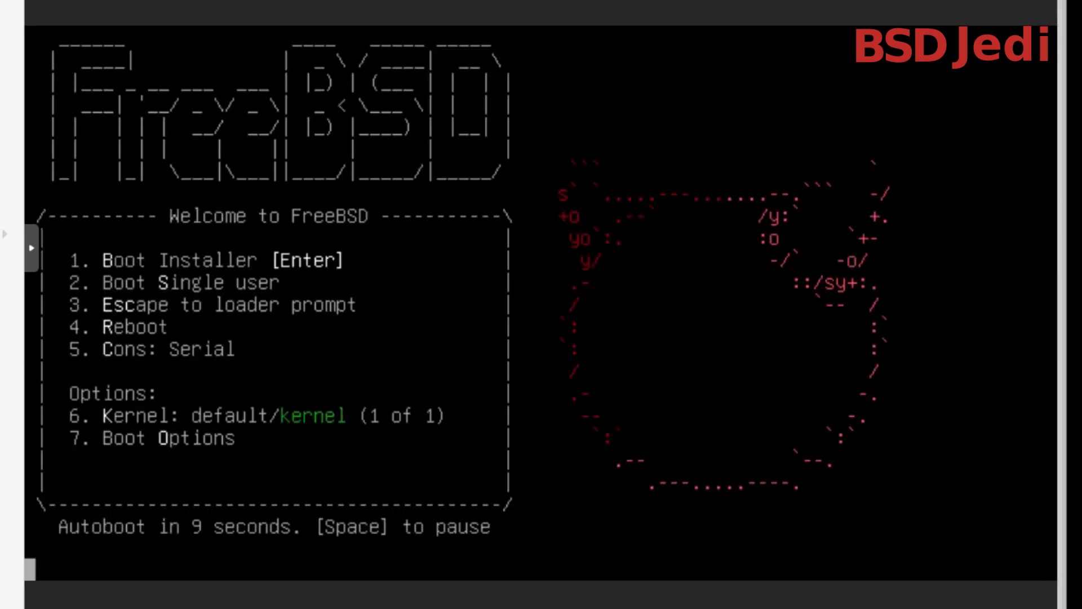
{"action": "key", "text": "Return"}
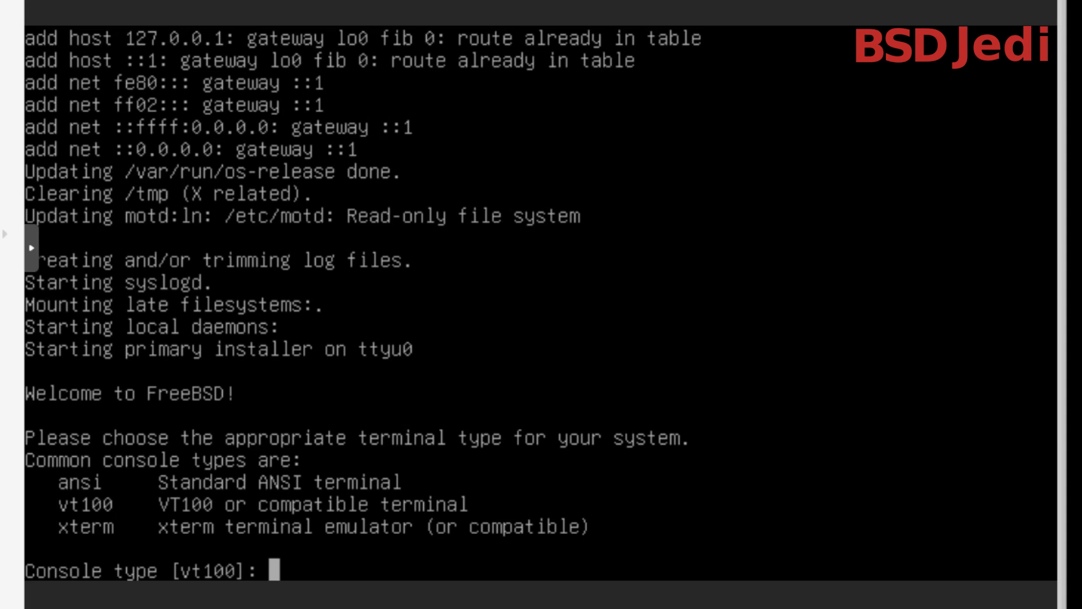
Set the installer's console type to xterm and begin the FreeBSD installation
{"action": "type", "text": "xterm"}
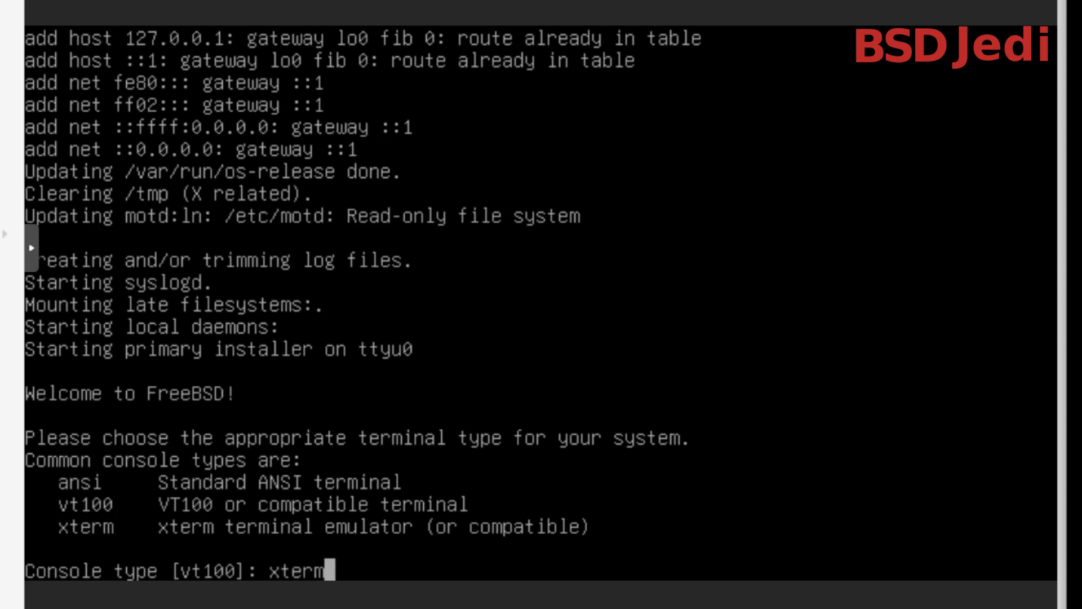
{"action": "key", "text": "Return"}
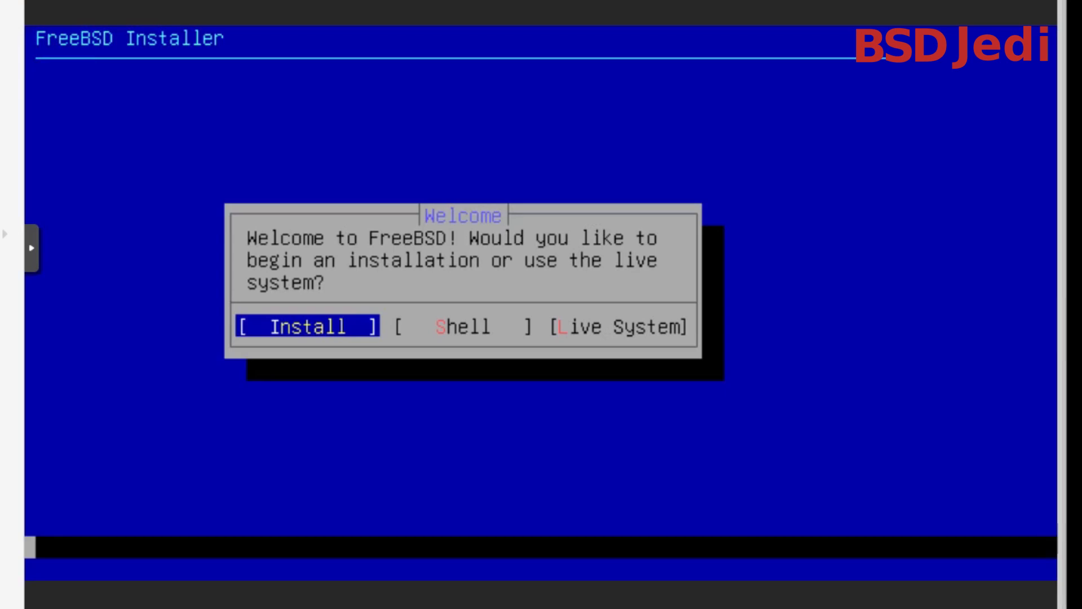
{"action": "key", "text": "Return"}
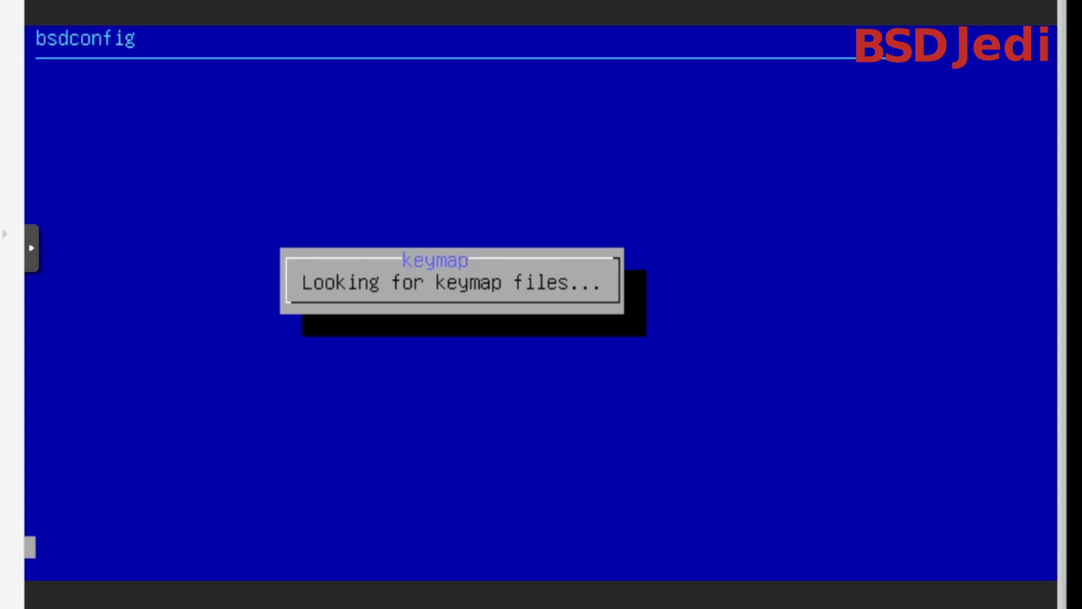
Select the German (de.kbd) keymap and continue the installation with it
{"action": "key", "text": "Down"}
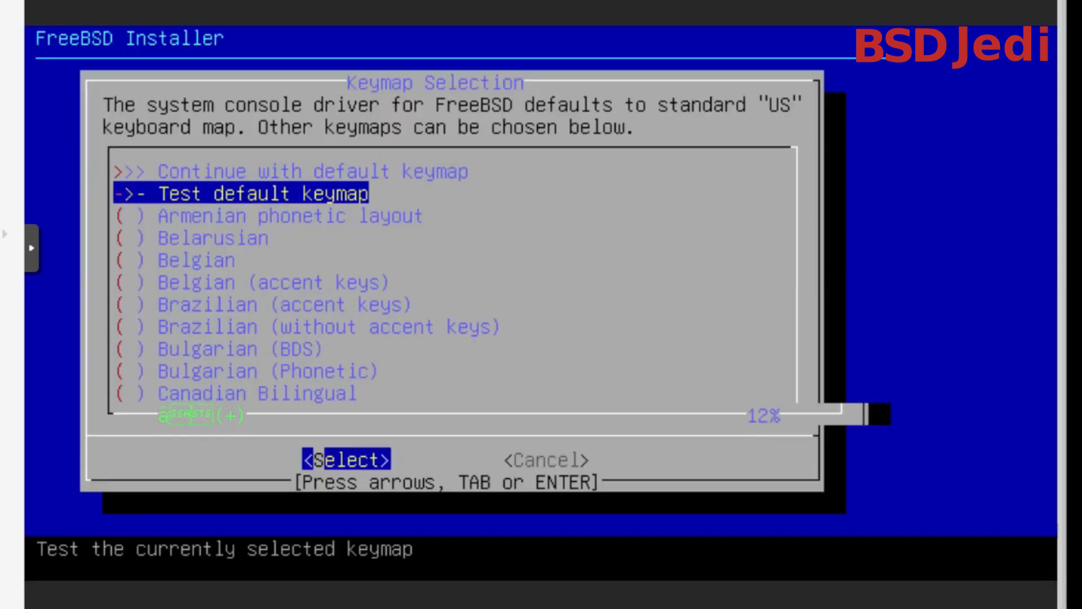
{"action": "key", "text": "Down"}
{"action": "key", "text": "Down"}
{"action": "key", "text": "Down"}
{"action": "key", "text": "Down"}
{"action": "key", "text": "Down"}
{"action": "key", "text": "Down"}
{"action": "key", "text": "Down"}
{"action": "key", "text": "Down"}
{"action": "key", "text": "Down"}
{"action": "key", "text": "Down"}
{"action": "key", "text": "Down"}
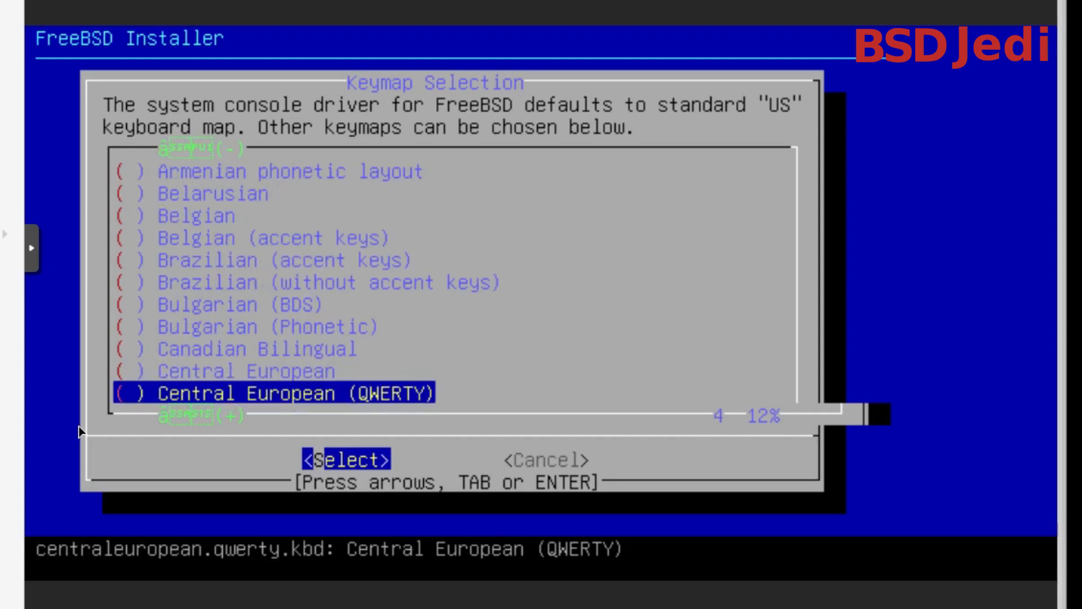
{"action": "key", "text": "Down"}
{"action": "key", "text": "Down"}
{"action": "key", "text": "Down"}
{"action": "key", "text": "Down"}
{"action": "key", "text": "Down"}
{"action": "key", "text": "Down"}
{"action": "key", "text": "Down"}
{"action": "key", "text": "Down"}
{"action": "key", "text": "Down"}
{"action": "key", "text": "Down"}
{"action": "key", "text": "Down"}
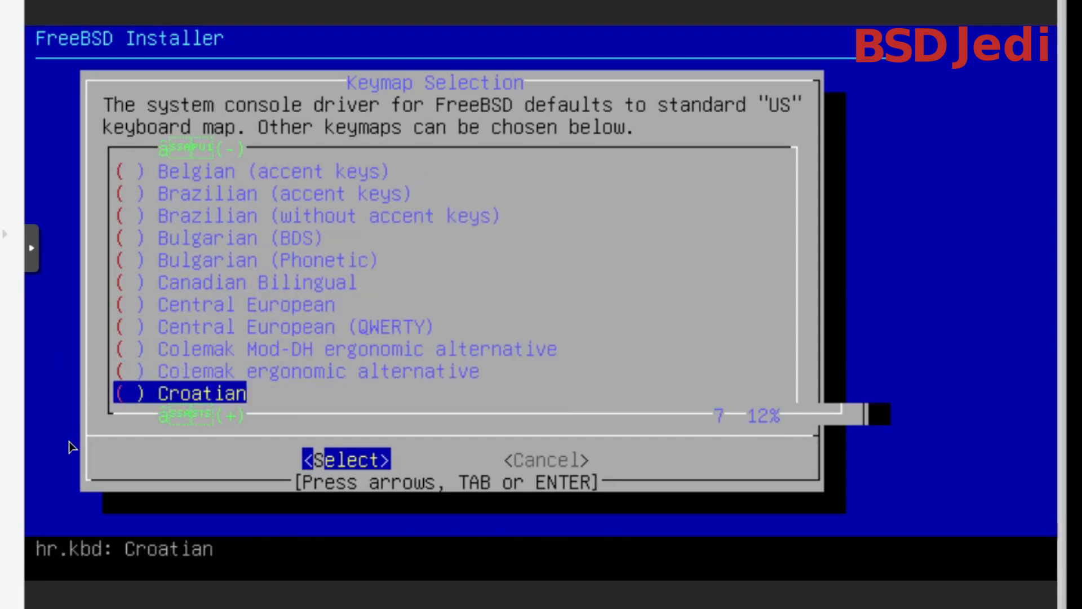
{"action": "key", "text": "Down"}
{"action": "key", "text": "Down"}
{"action": "key", "text": "Down"}
{"action": "key", "text": "Down"}
{"action": "key", "text": "Down"}
{"action": "key", "text": "Down"}
{"action": "key", "text": "Down"}
{"action": "key", "text": "Down"}
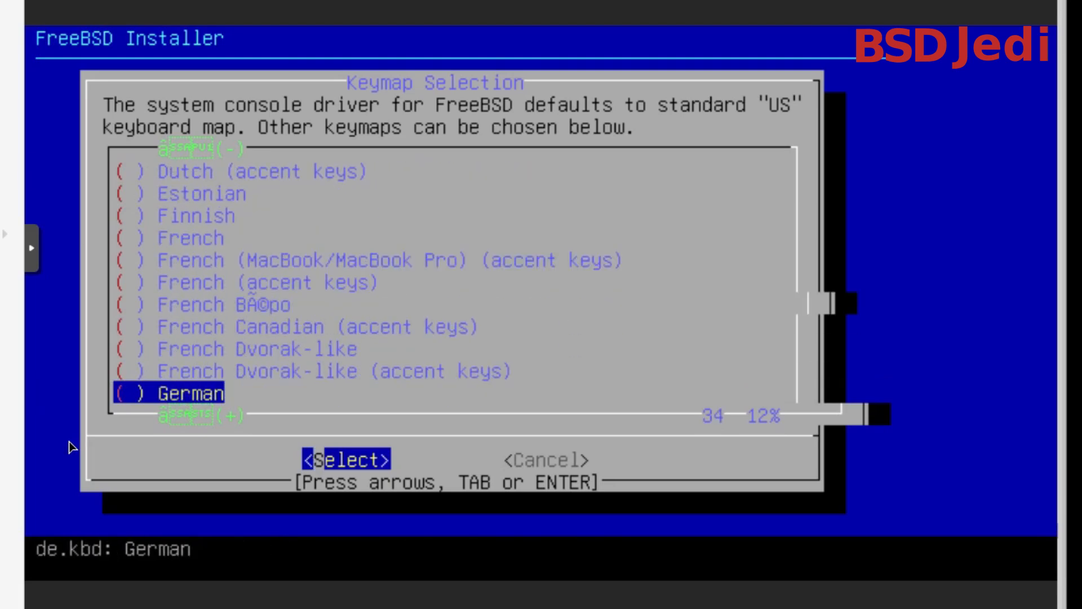
{"action": "key", "text": "Up"}
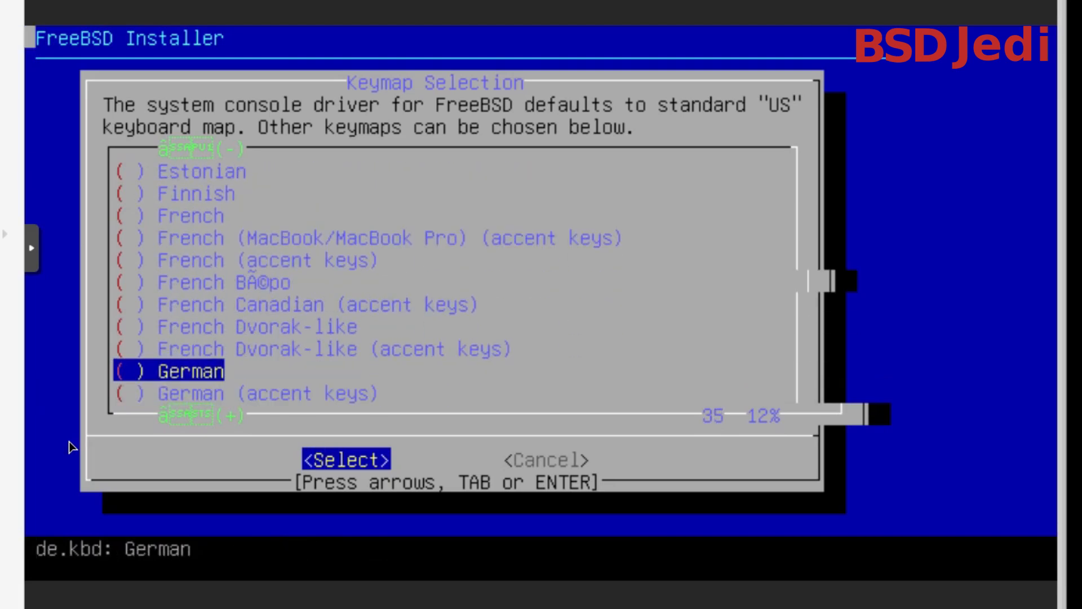
{"action": "key", "text": "Return"}
{"action": "key", "text": "Up"}
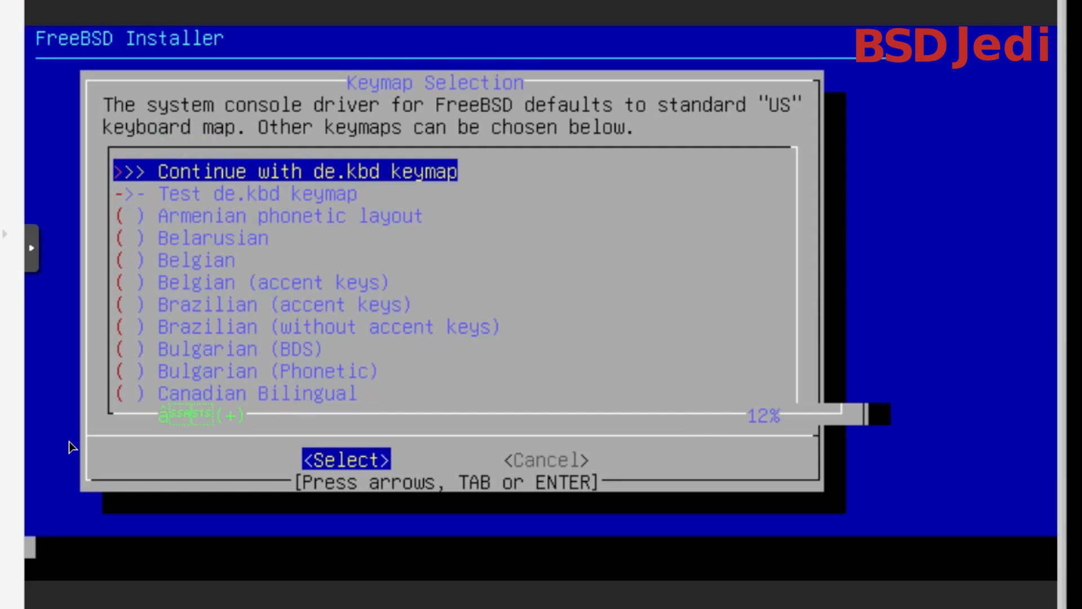
{"action": "key", "text": "Return"}
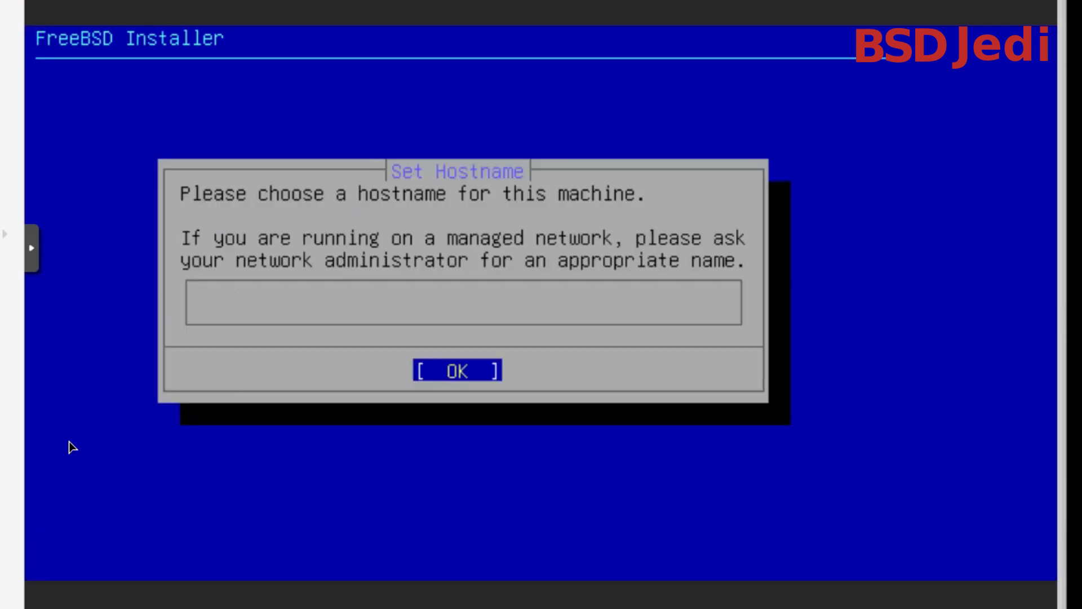
Set the machine's hostname to test.gasiba.eu and continue the installation
{"action": "type", "text": "test.gasiba.eu"}
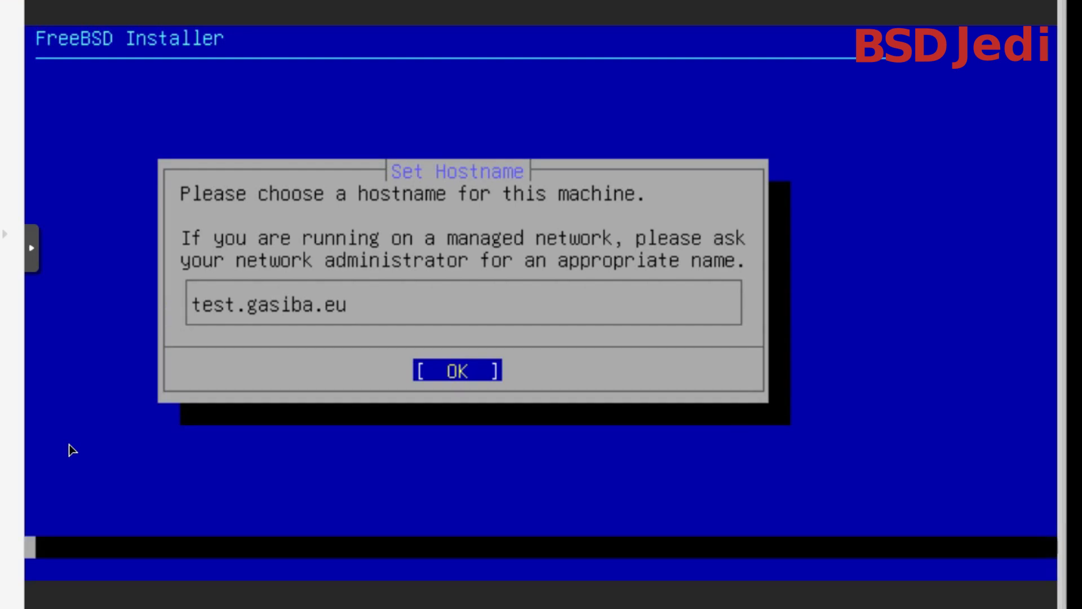
{"action": "key", "text": "Return"}
Deselect the kernel-dbg and lib32 optional components and continue with no optional components chosen
{"action": "key", "text": "Down"}
{"action": "key", "text": "Down"}
{"action": "key", "text": "Up"}
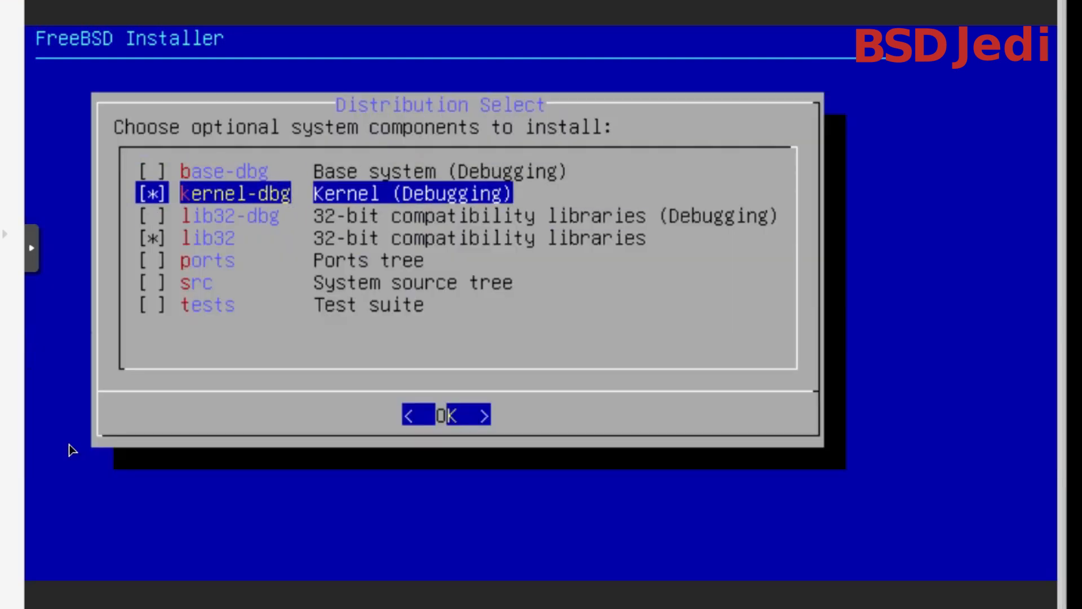
{"action": "key", "text": "space"}
{"action": "key", "text": "Down"}
{"action": "key", "text": "Down"}
{"action": "key", "text": "space"}
{"action": "key", "text": "Down"}
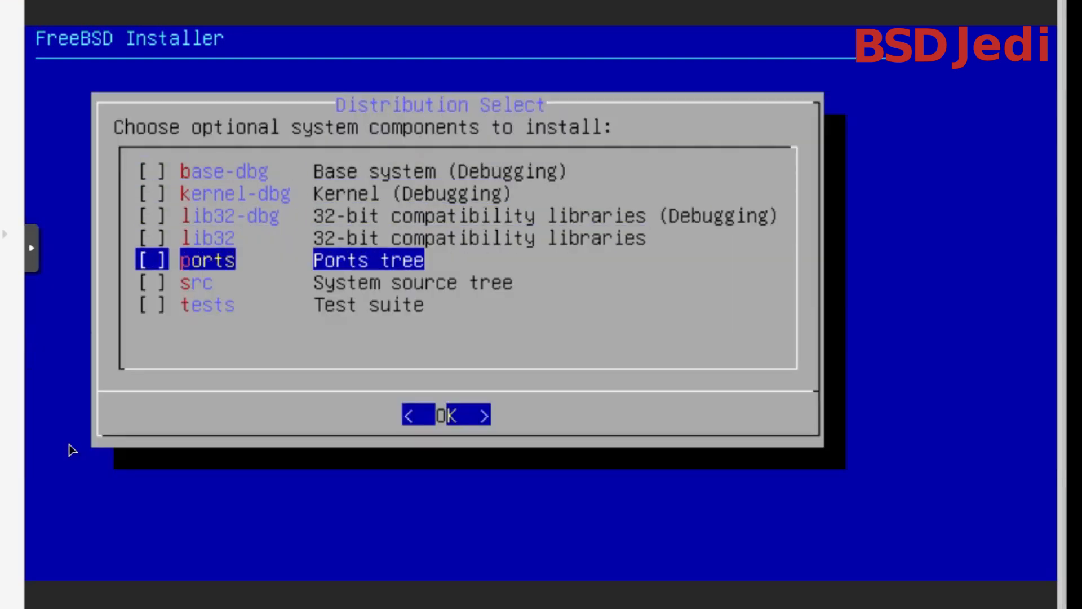
{"action": "key", "text": "Down"}
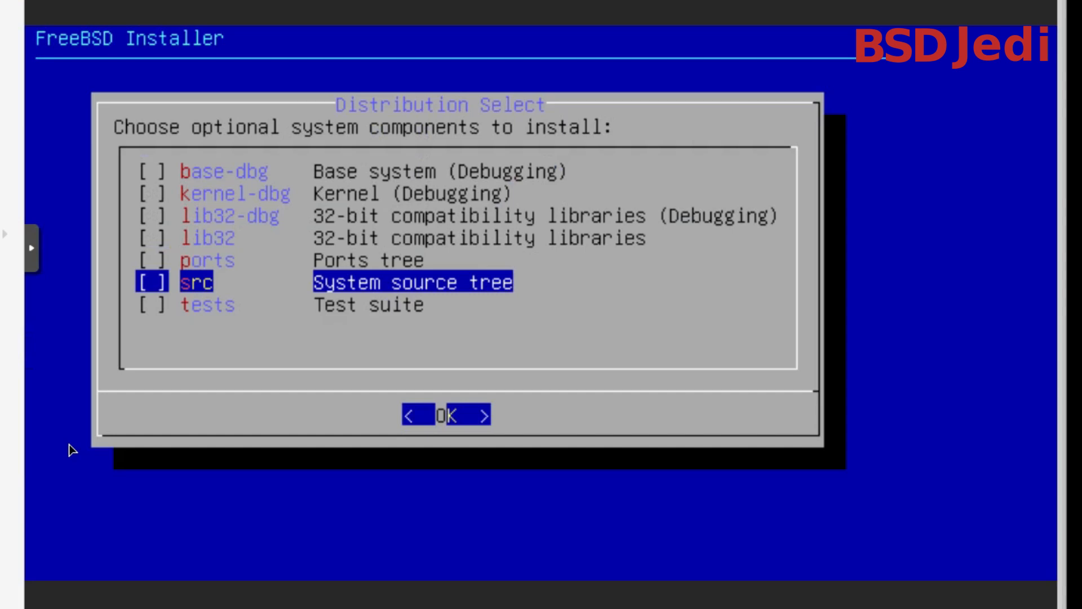
{"action": "key", "text": "Return"}
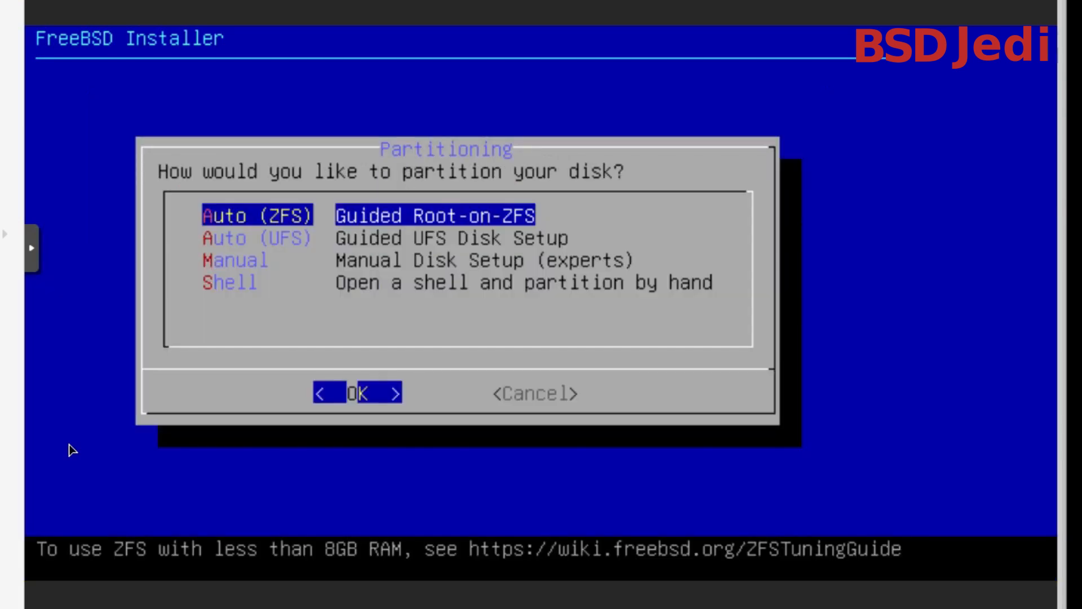
Partition the entire disk da0 with the guided UFS setup and a GUID Partition Table, and finish the disk layout
{"action": "key", "text": "Down"}
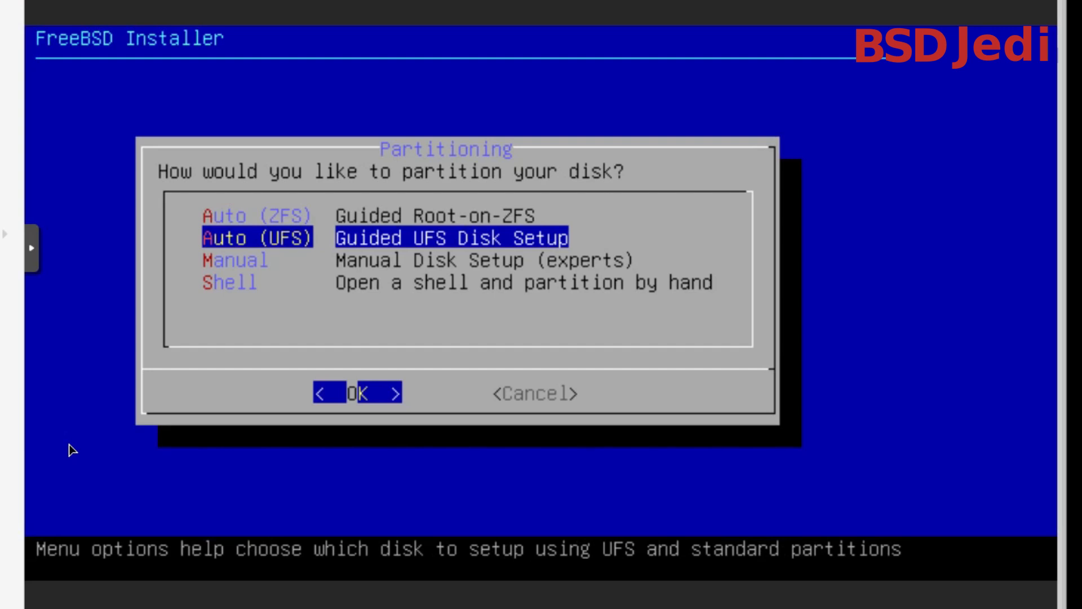
{"action": "key", "text": "Return"}
{"action": "key", "text": "Return"}
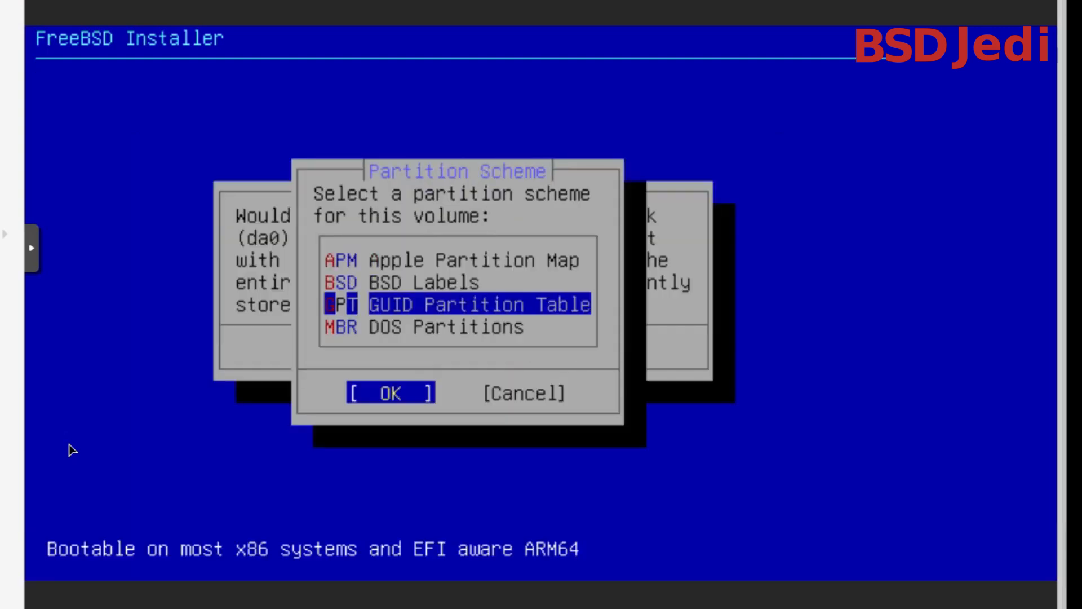
{"action": "key", "text": "Return"}
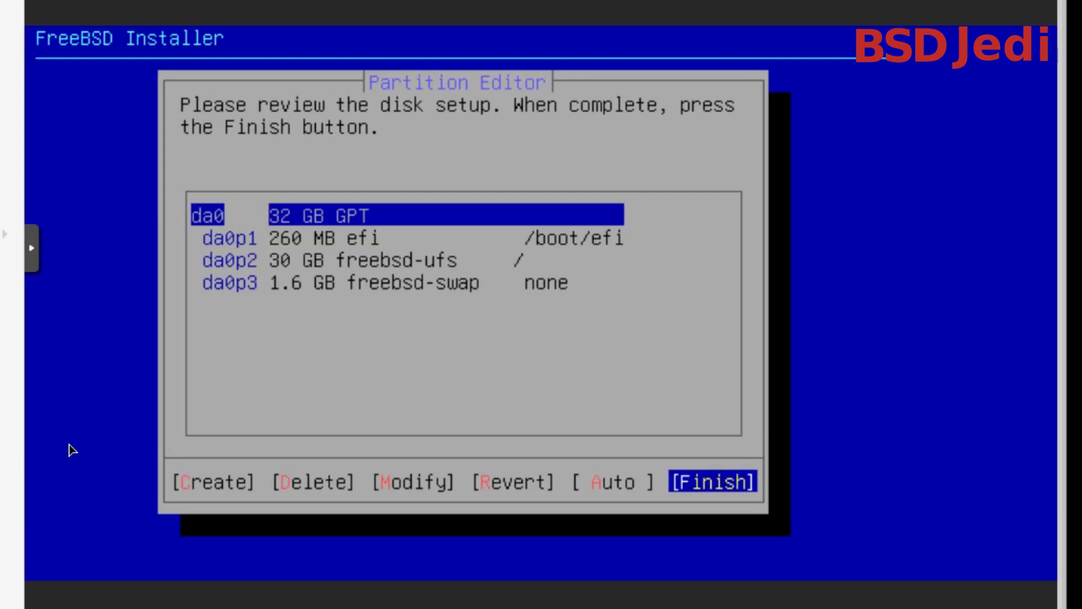
{"action": "key", "text": "Return"}
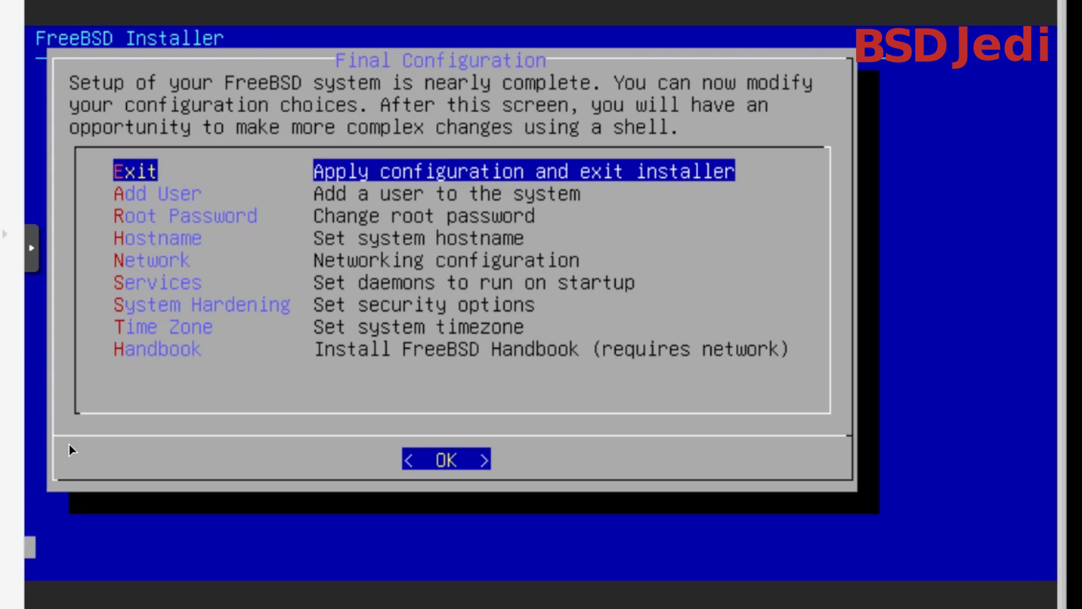
Exit the installer's final configuration without opening a shell and shut the machine down
{"action": "key", "text": "Return"}
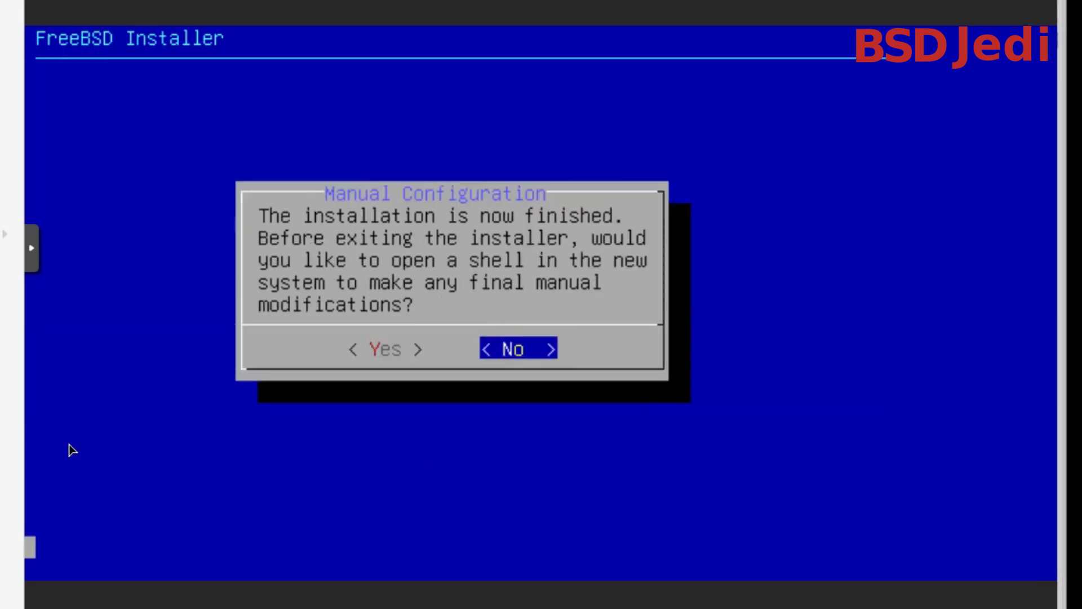
{"action": "key", "text": "Return"}
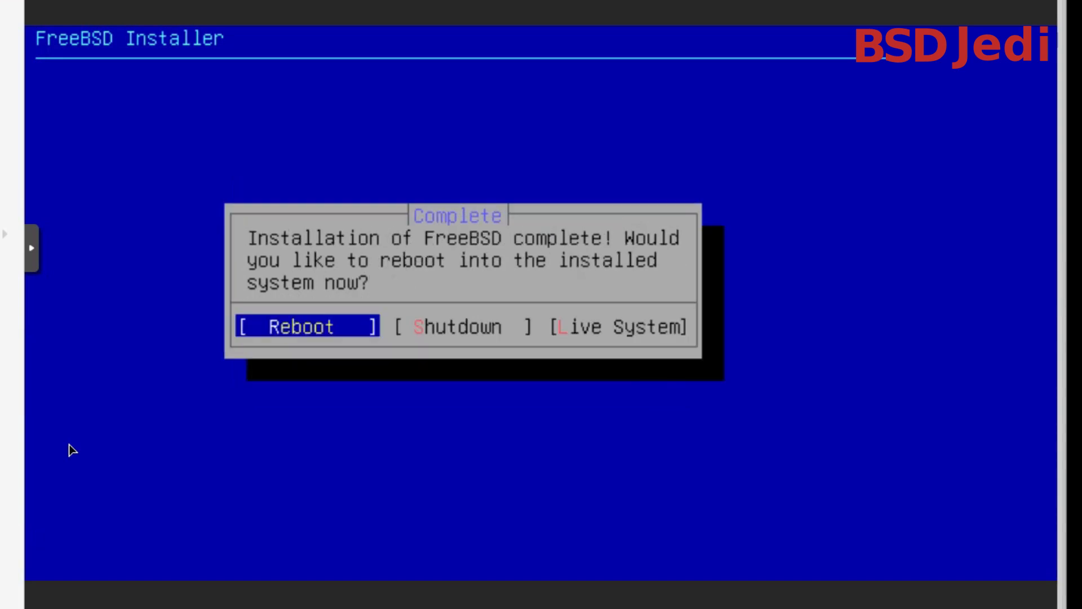
{"action": "key", "text": "Right"}
{"action": "key", "text": "Return"}
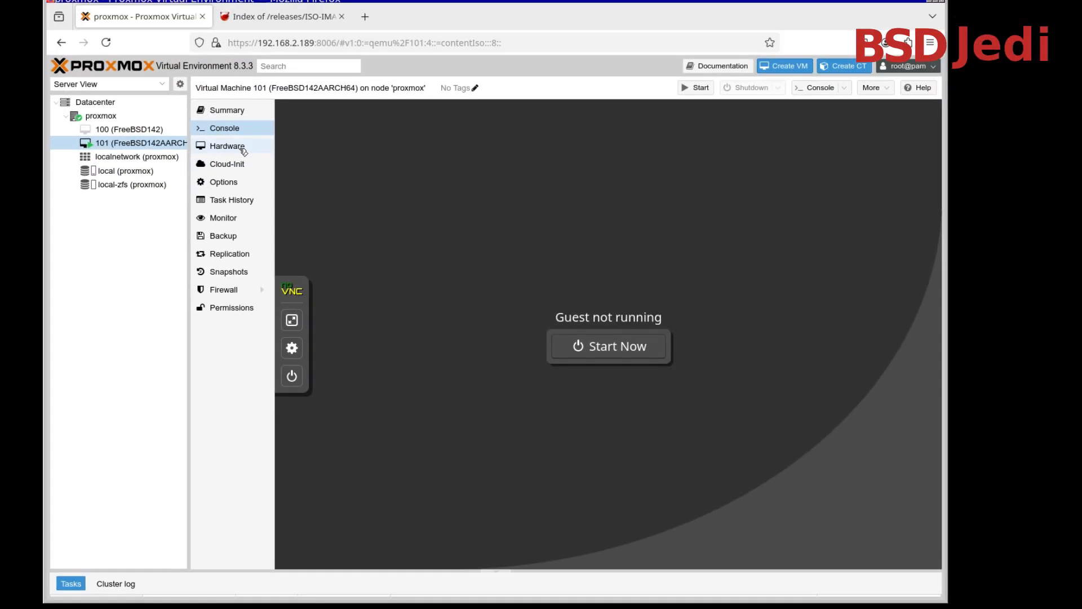
Set virtual machine 101's CD/DVD drive (scsi1) to use no media
{"action": "left_click", "coordinate": [228, 146]}
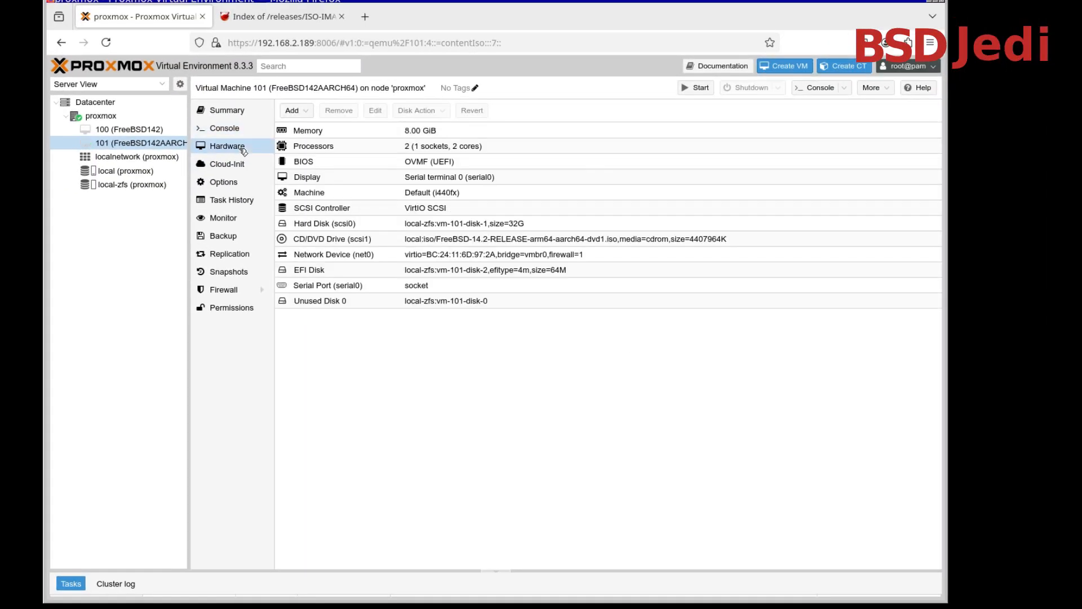
{"action": "left_click", "coordinate": [335, 242]}
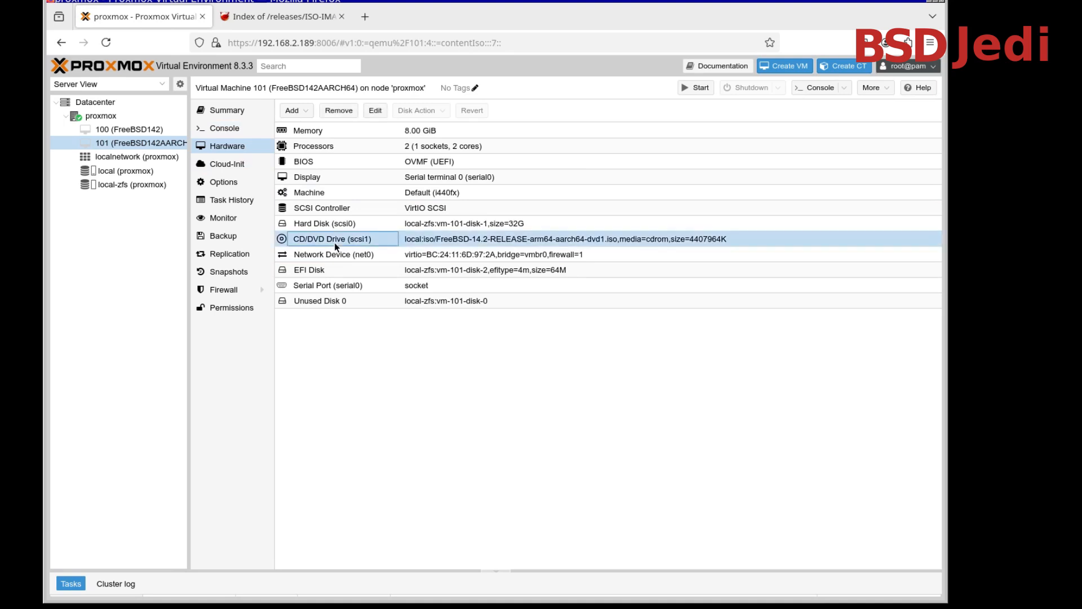
{"action": "double_click", "coordinate": [334, 244]}
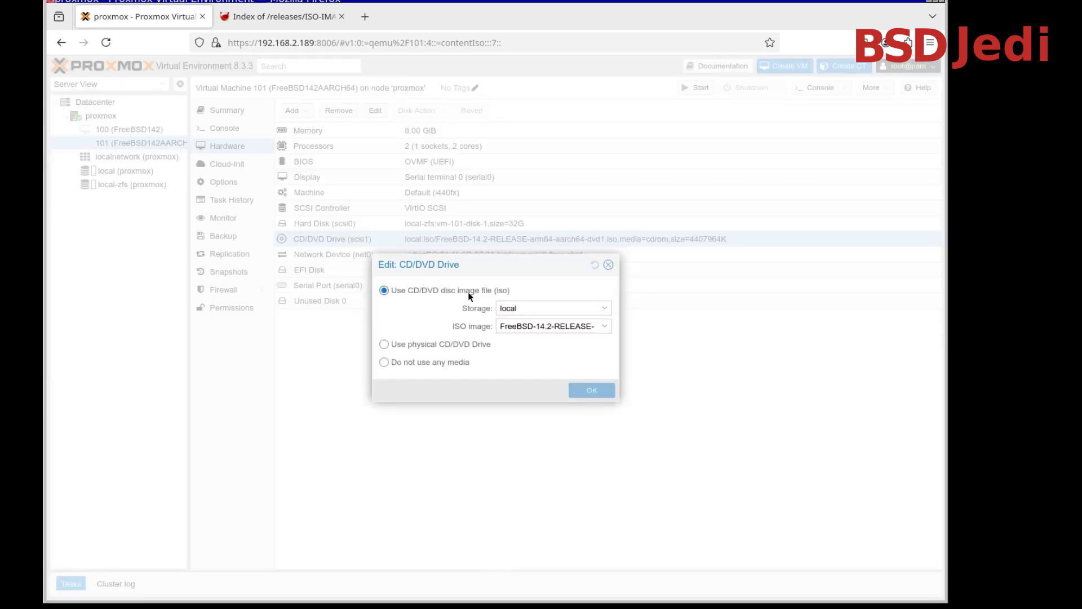
{"action": "left_click", "coordinate": [439, 365]}
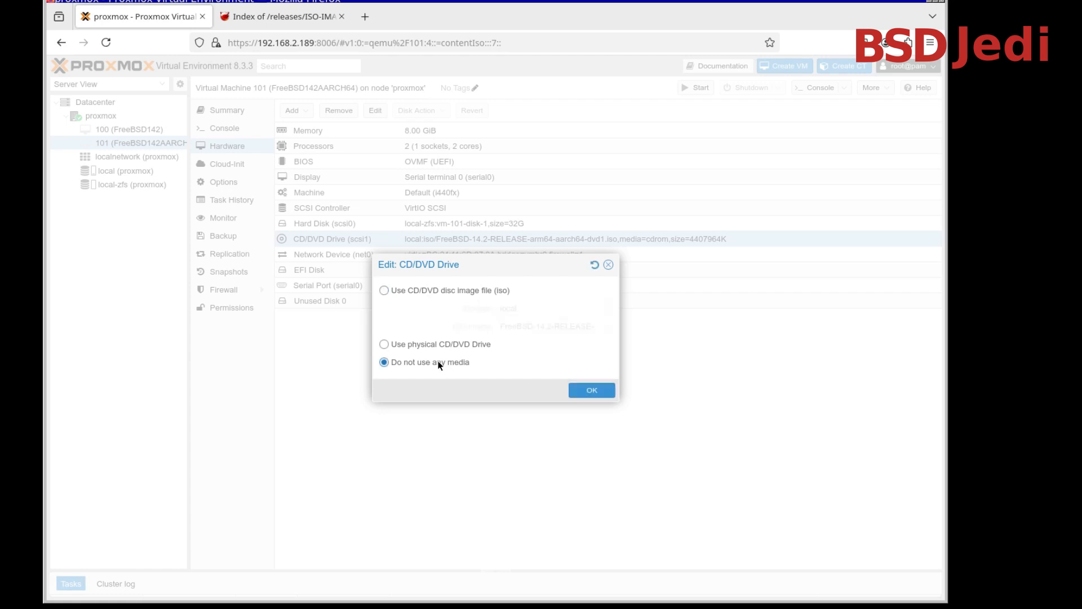
{"action": "left_click", "coordinate": [586, 395]}
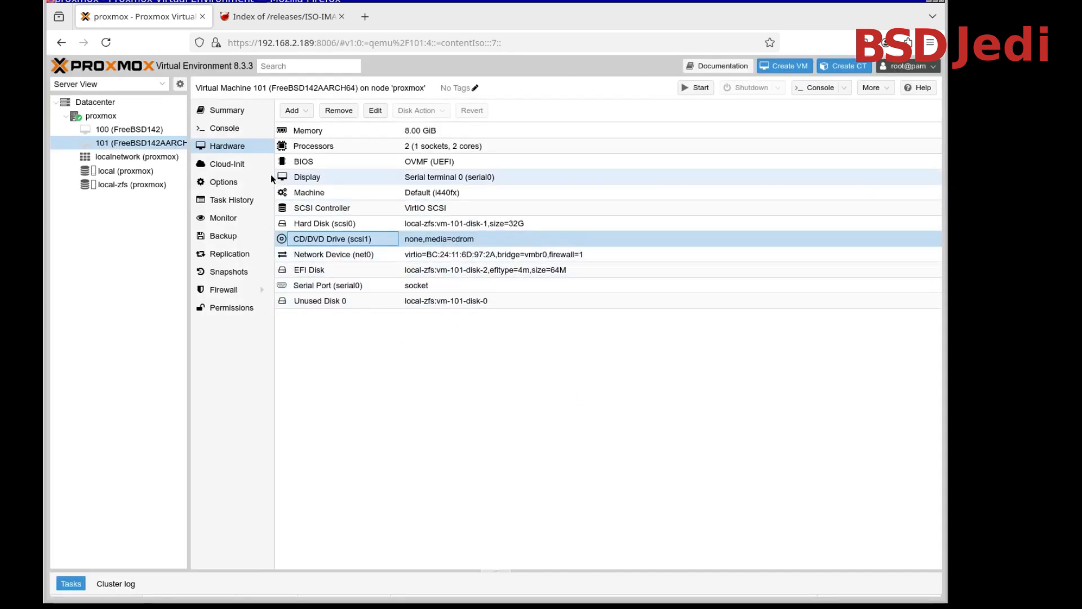
Start virtual machine 101 from its console, boot the installed system and interrupt the RSA host key generation
{"action": "left_click", "coordinate": [224, 129]}
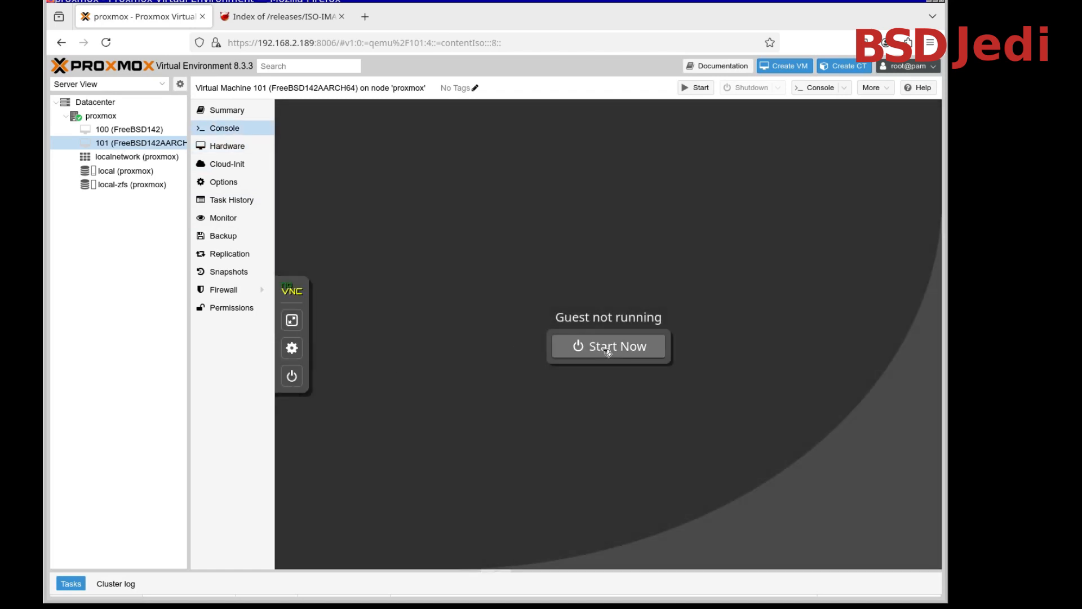
{"action": "left_click", "coordinate": [607, 347]}
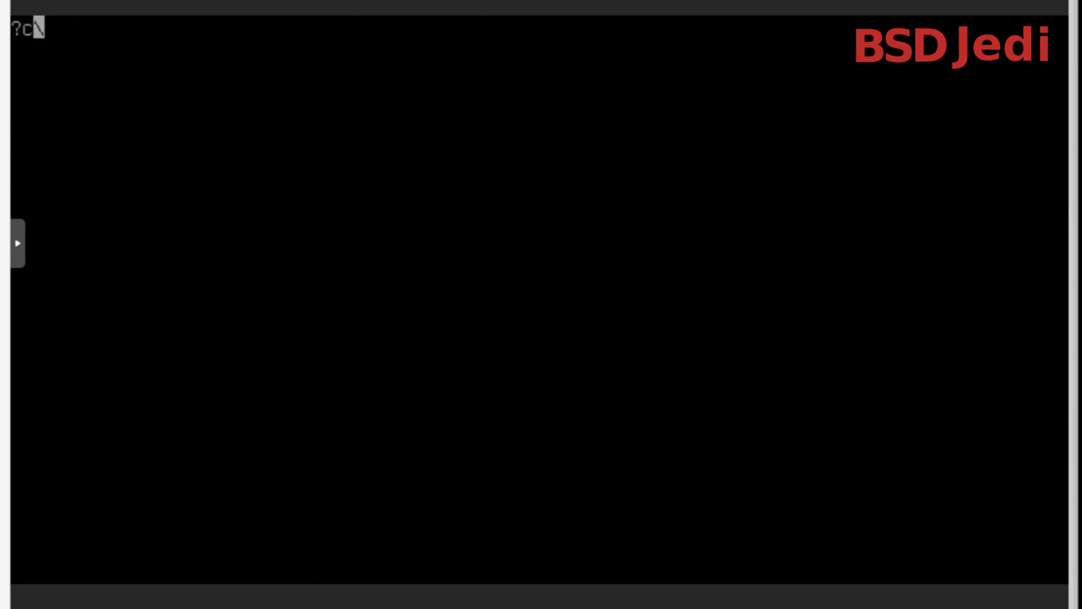
{"action": "key", "text": "Return"}
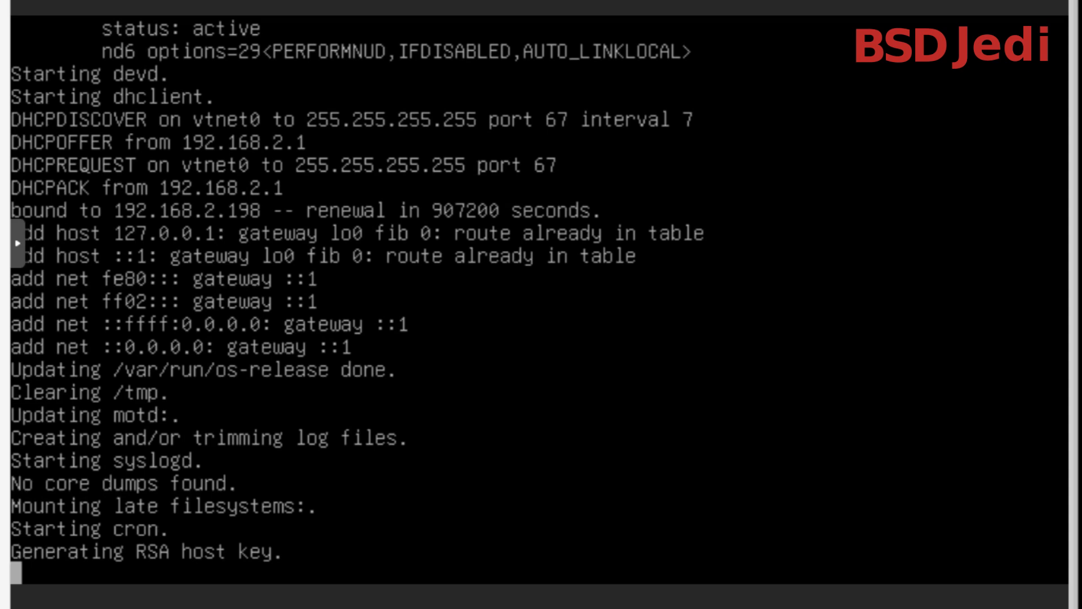
{"action": "key", "text": "ctrl+c"}
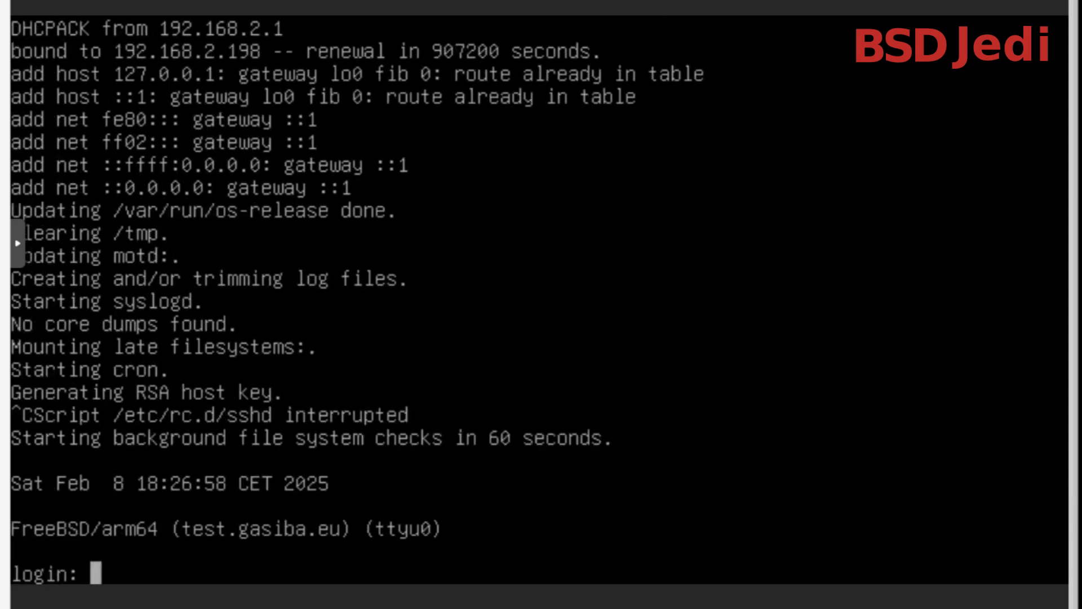
Log in to the FreeBSD console as root with the account password
{"action": "type", "text": "root"}
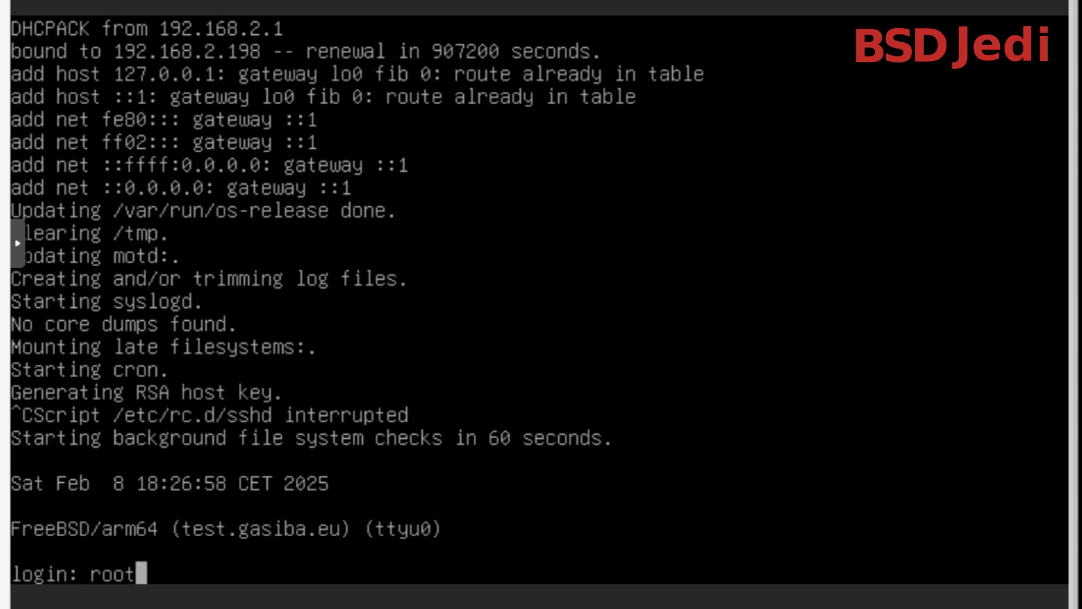
{"action": "key", "text": "Return"}
{"action": "key", "text": "Return"}
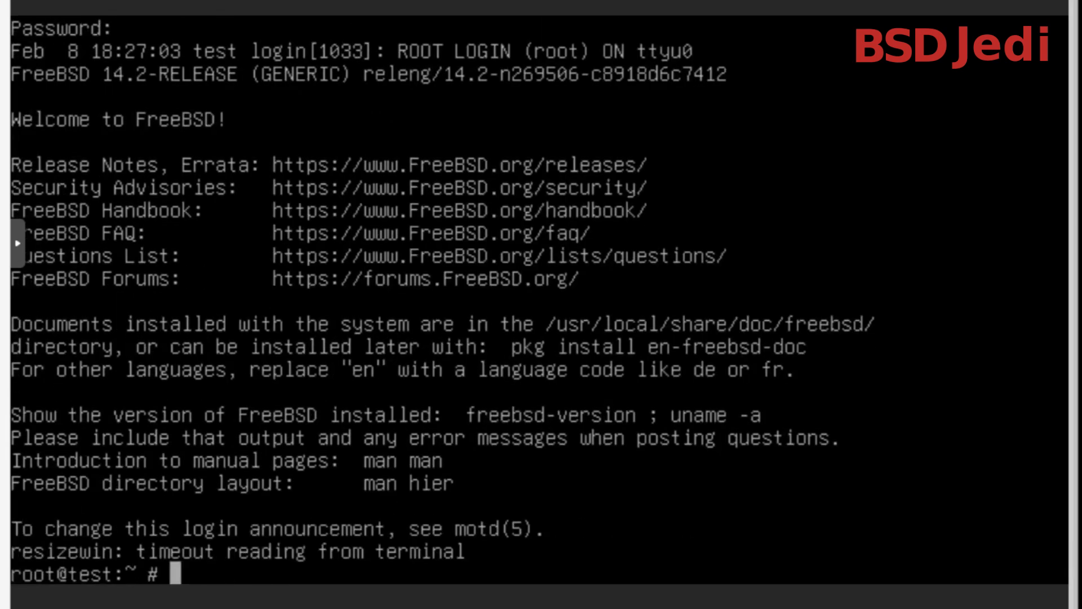
Show the system information with uname -a, and view the running processes in top before quitting it
{"action": "type", "text": "uname -a"}
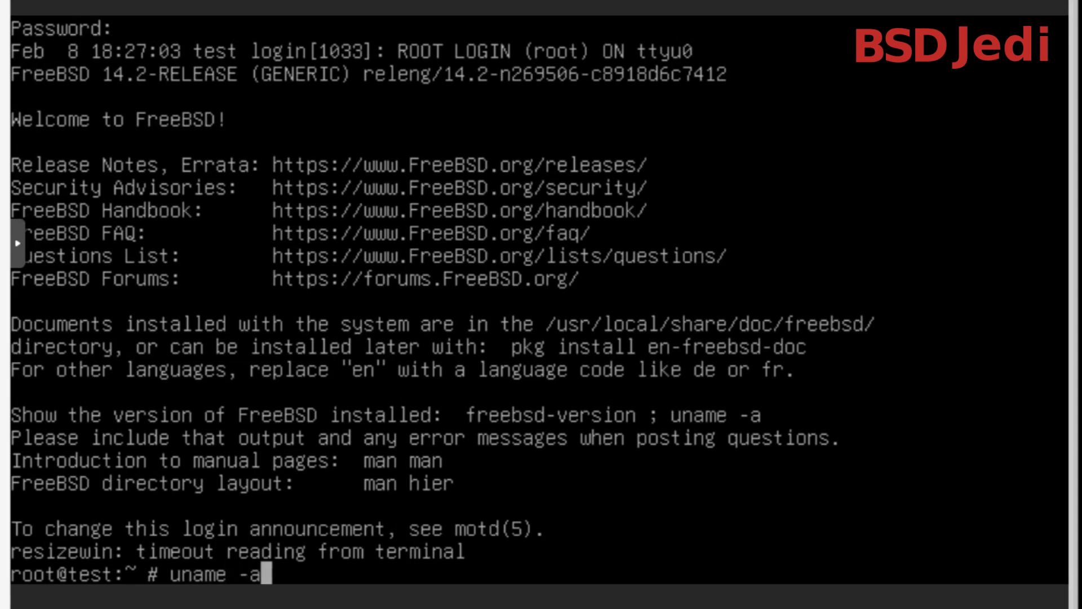
{"action": "key", "text": "Return"}
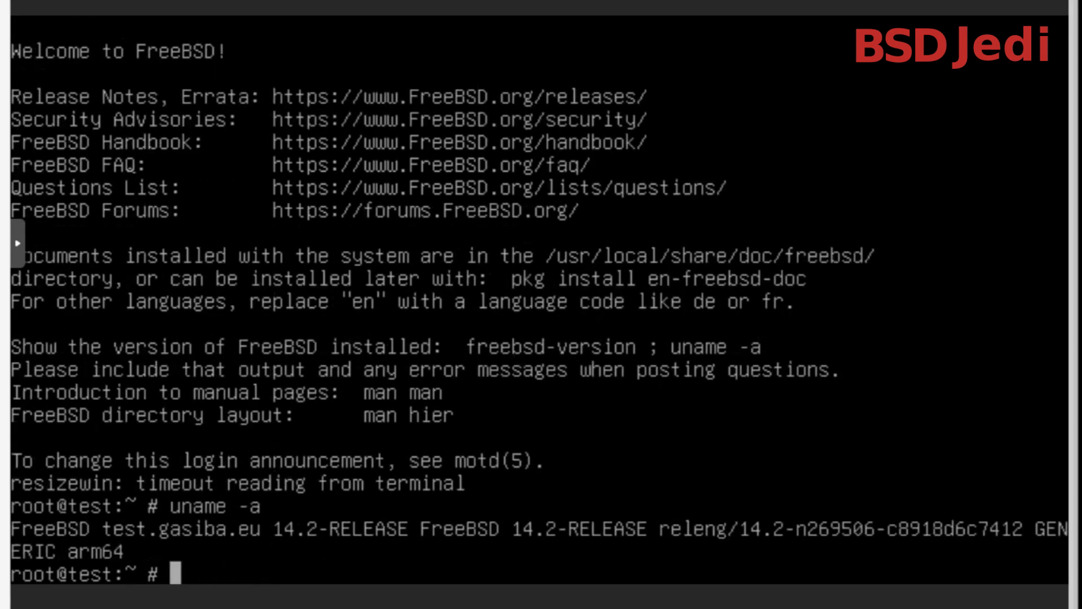
{"action": "type", "text": "top"}
{"action": "key", "text": "Return"}
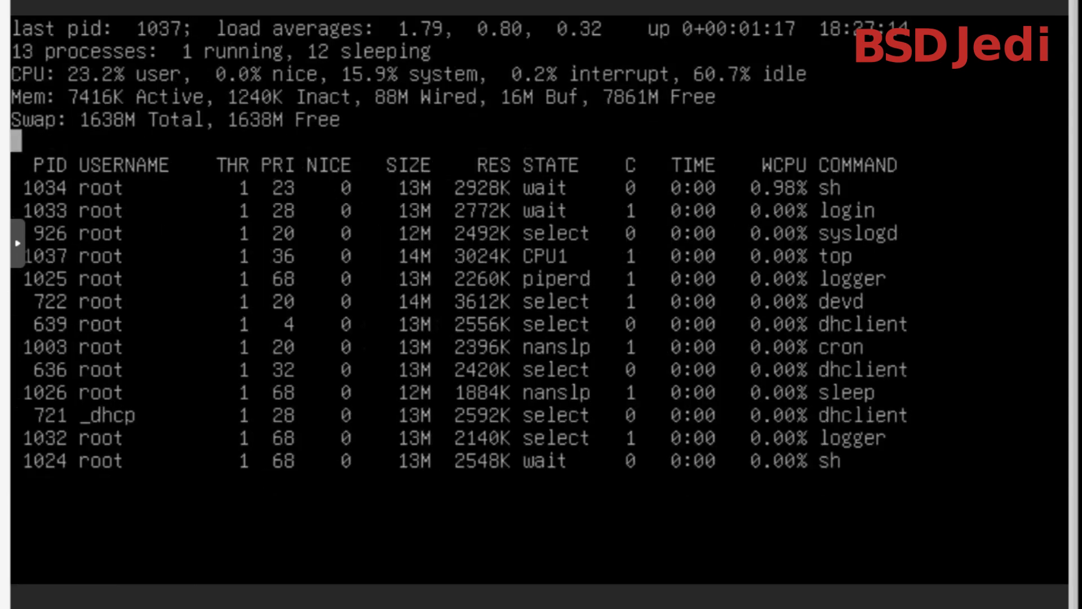
{"action": "key", "text": "q"}
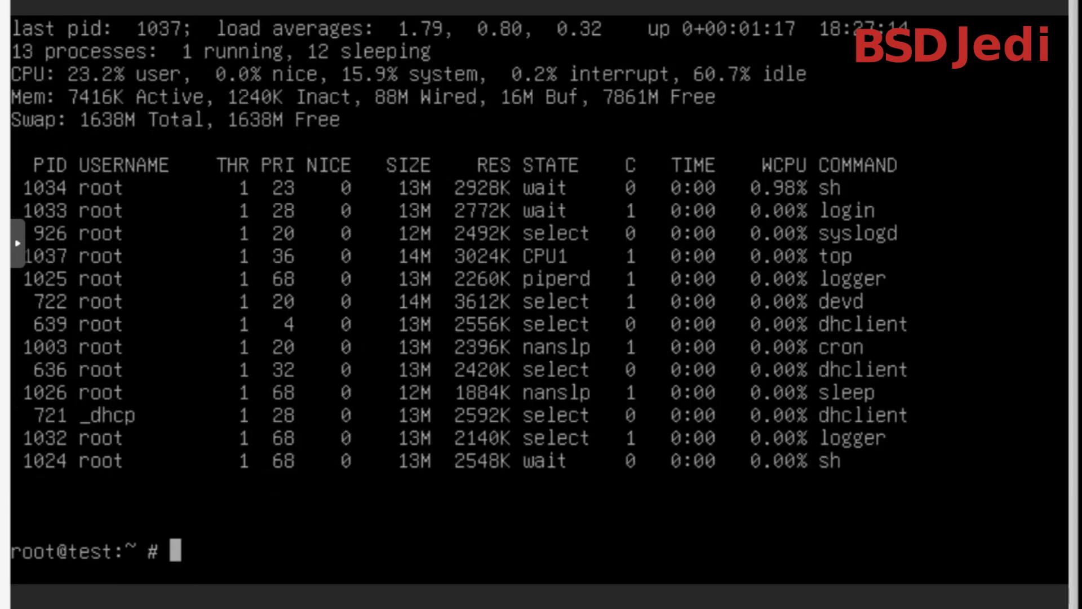
Query the processor model with sysctl hw.model
{"action": "type", "text": "sy"}
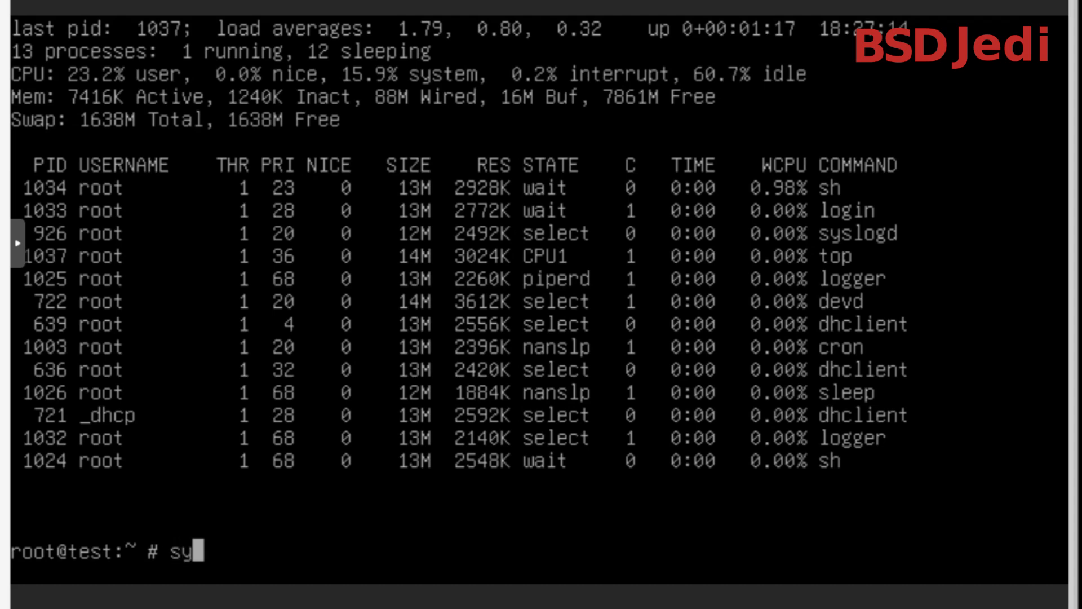
{"action": "type", "text": "sctl "}
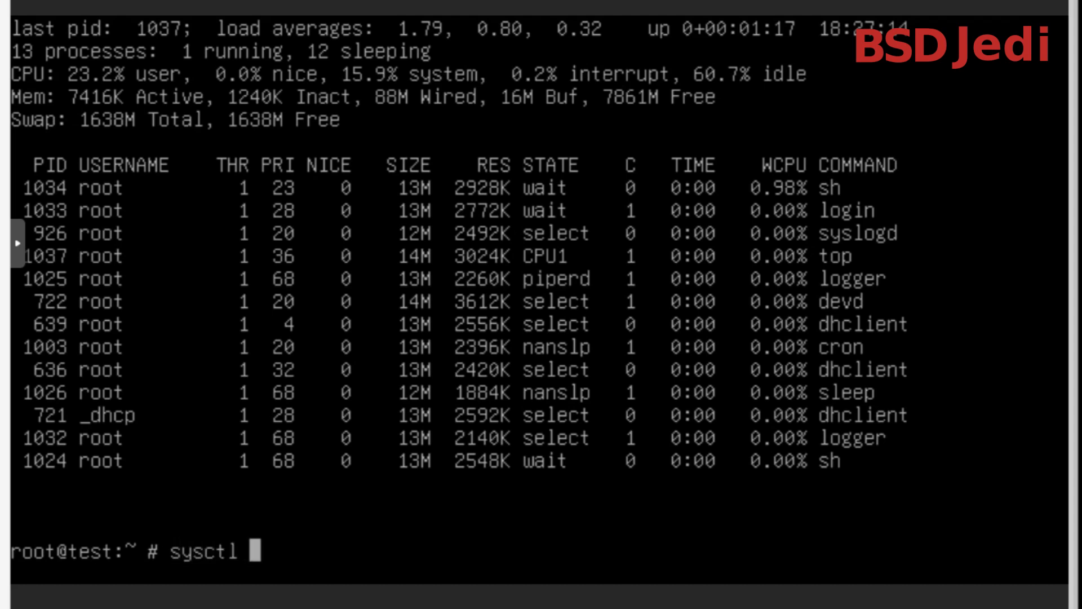
{"action": "type", "text": "hw.model"}
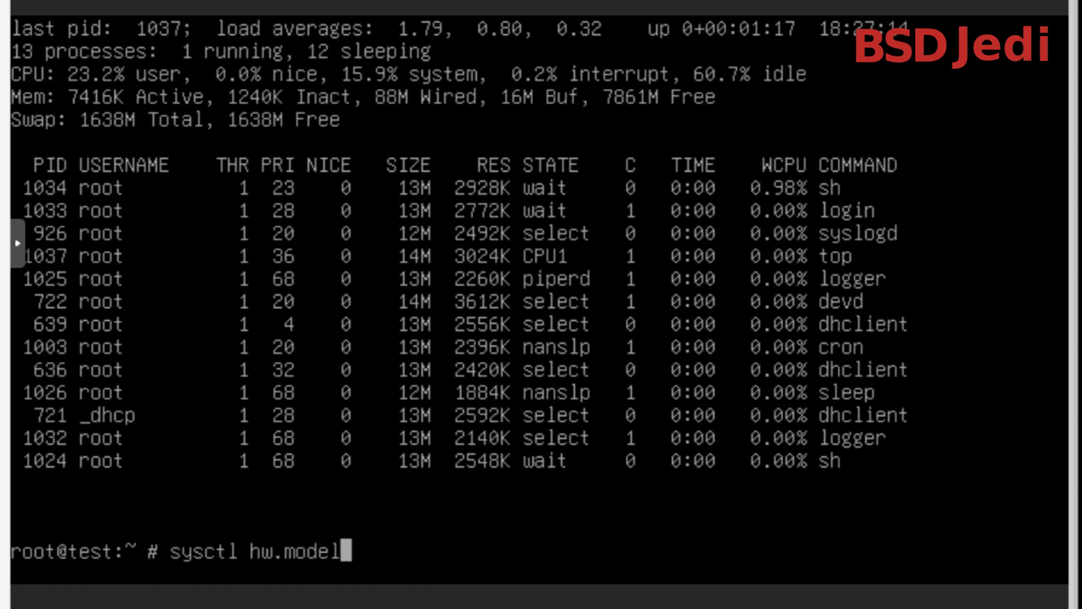
{"action": "key", "text": "Return"}
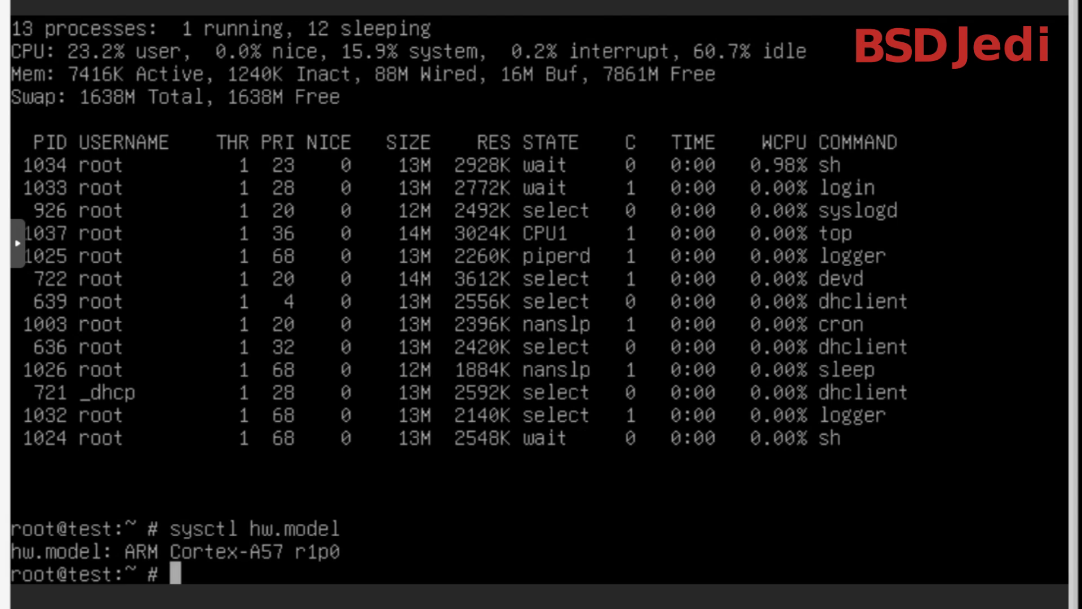
Try to run pkg update, agreeing to fetch and install the package management tool
{"action": "type", "text": "pkg update"}
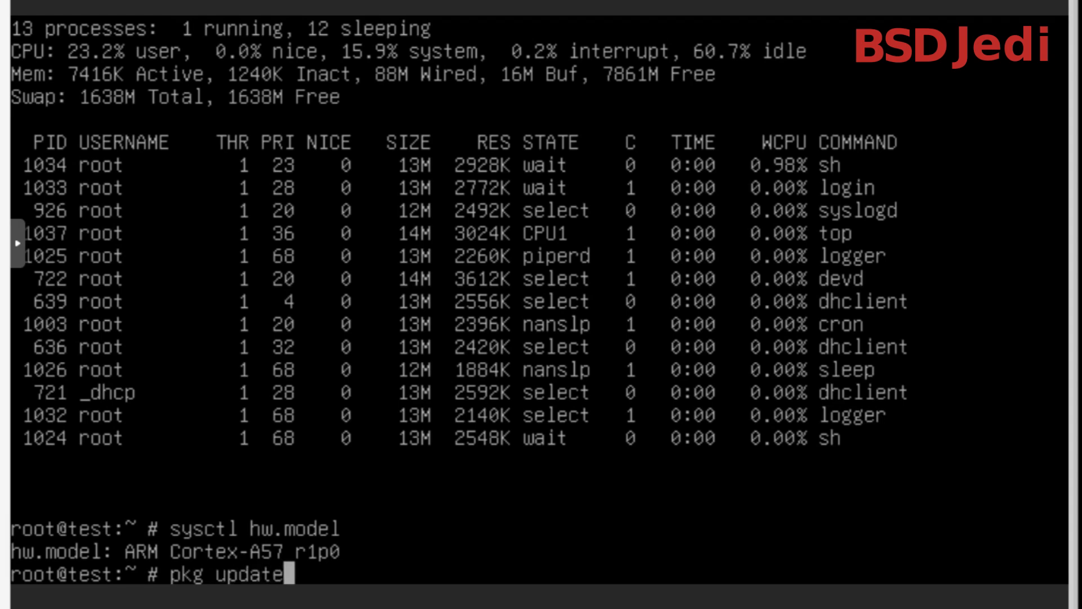
{"action": "key", "text": "Return"}
{"action": "type", "text": "y"}
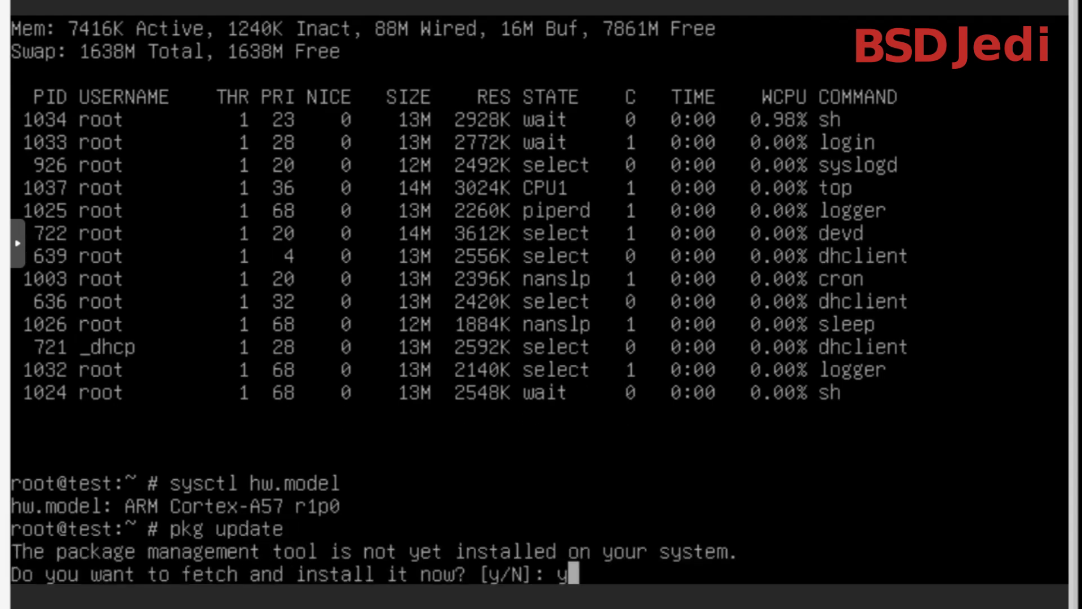
{"action": "key", "text": "Return"}
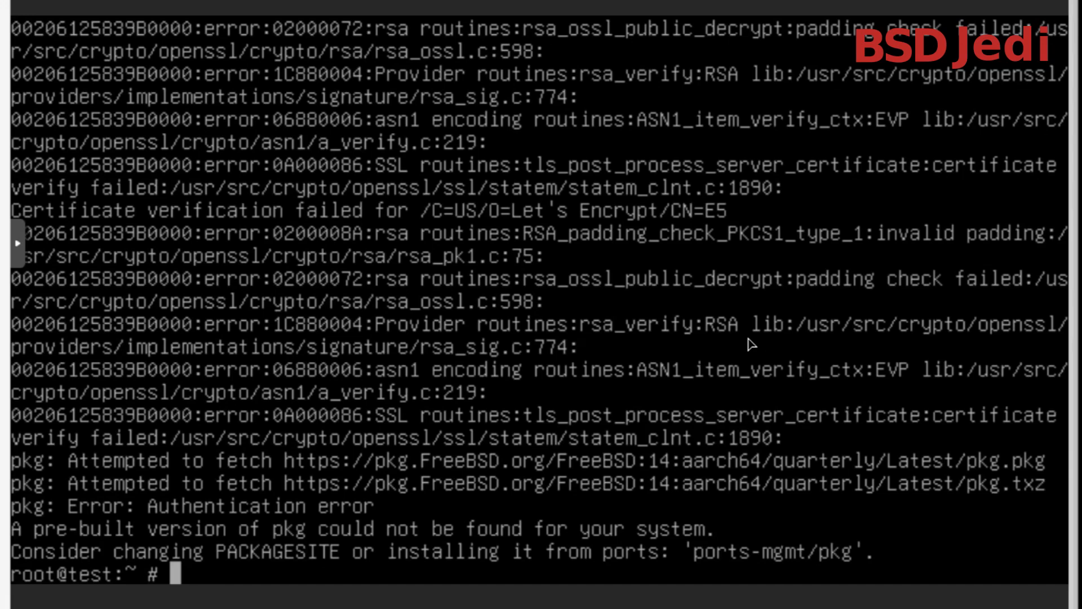
{"action": "key", "text": "Return"}
{"action": "key", "text": "Return"}
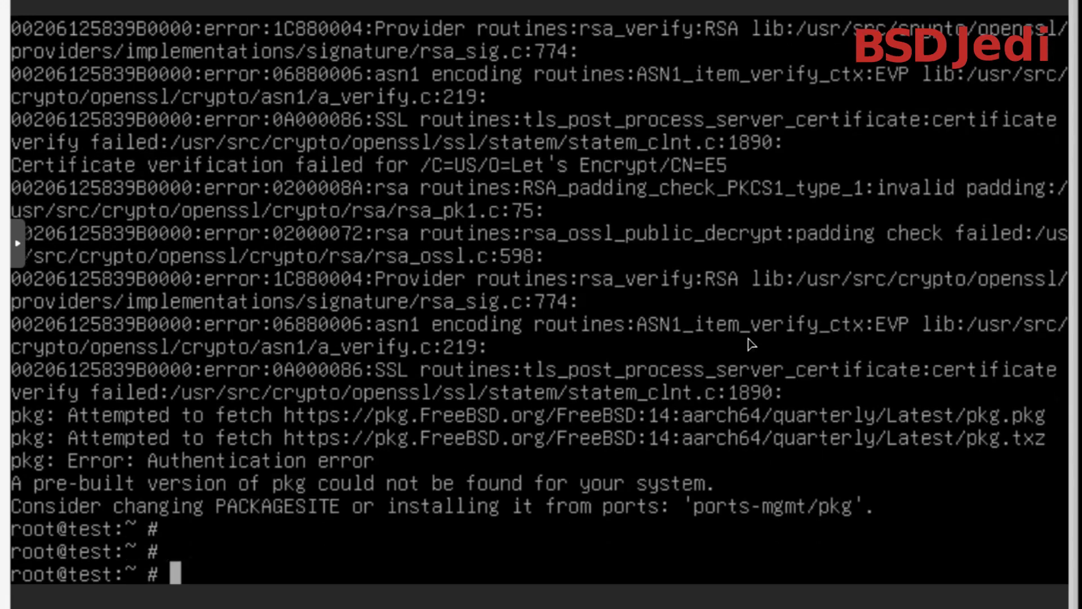
Run the RSA benchmark with openssl speed rsa, and interrupt it during the 2048-bit test
{"action": "type", "text": "openssl "}
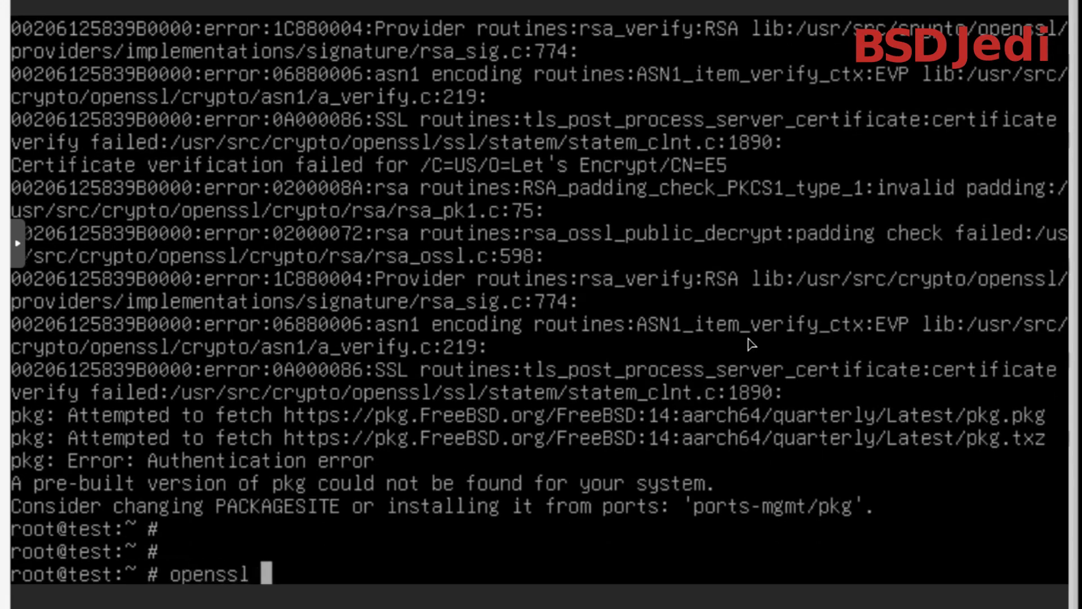
{"action": "type", "text": "sp"}
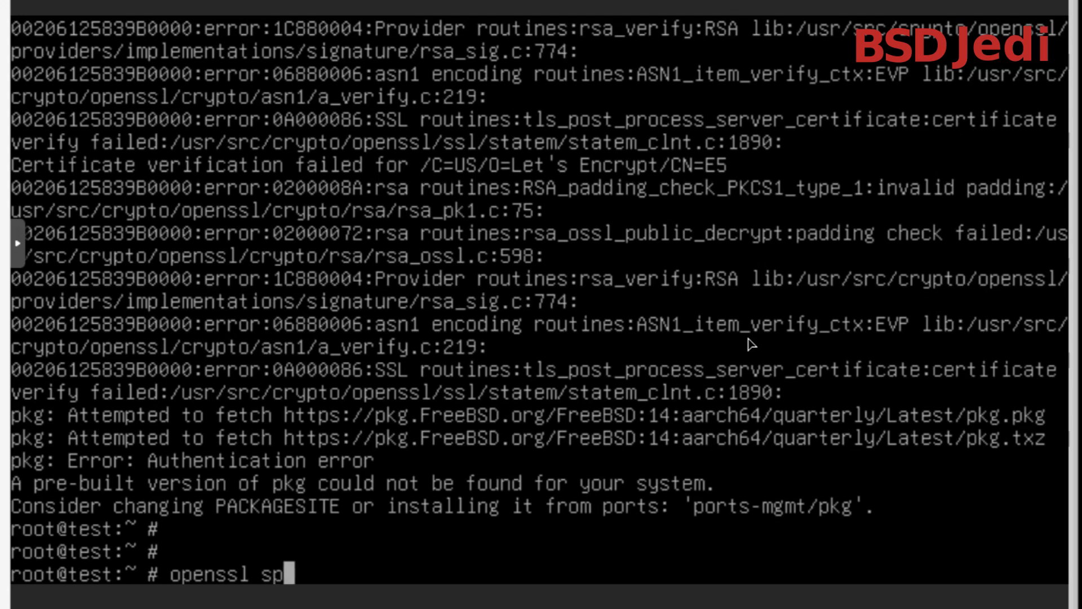
{"action": "type", "text": "eed rsa"}
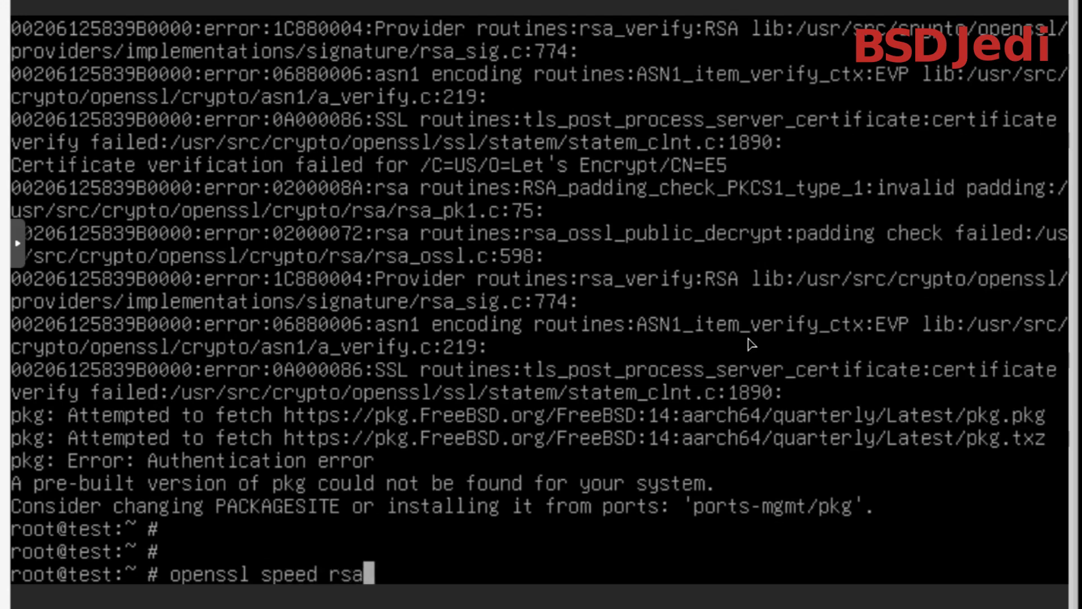
{"action": "key", "text": "Return"}
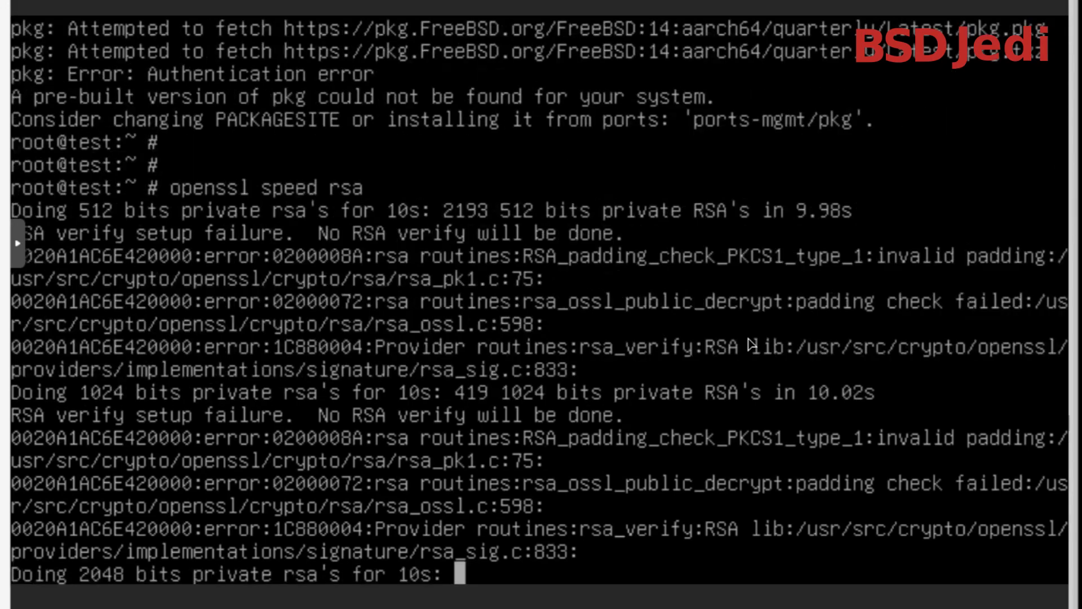
{"action": "key", "text": "ctrl+c"}
{"action": "key", "text": "Return"}
{"action": "key", "text": "Return"}
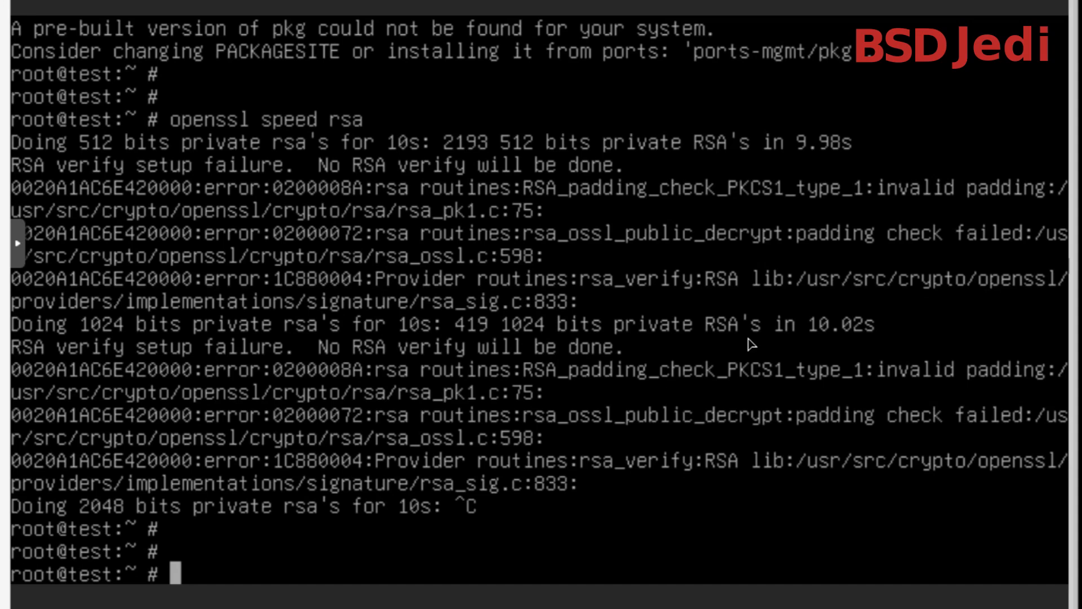
List the disk usage of the mounted filesystems in human-readable units with df -h
{"action": "type", "text": "df -h"}
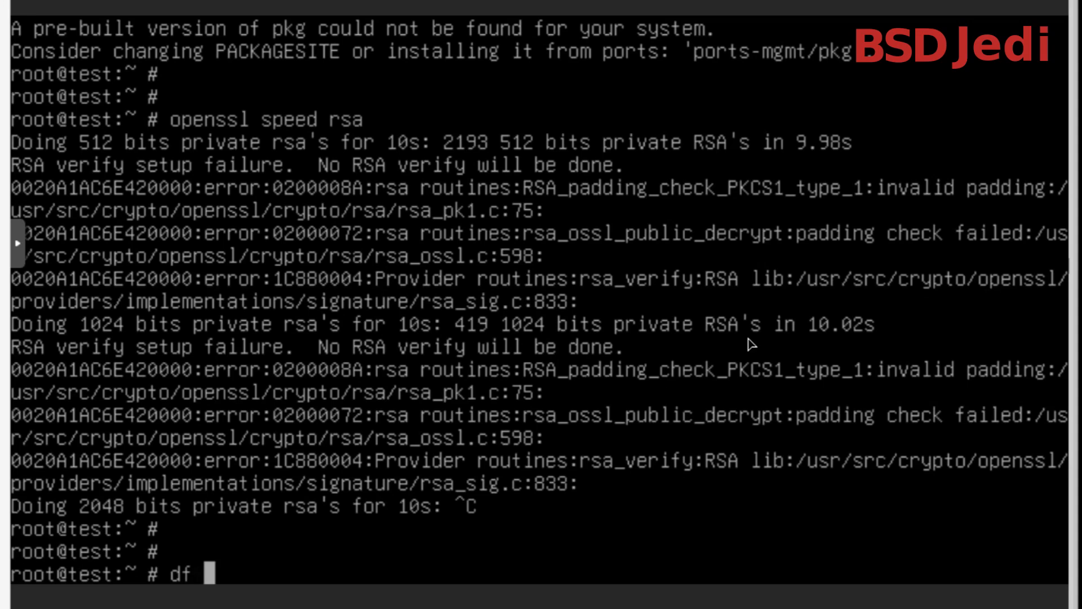
{"action": "key", "text": "Return"}
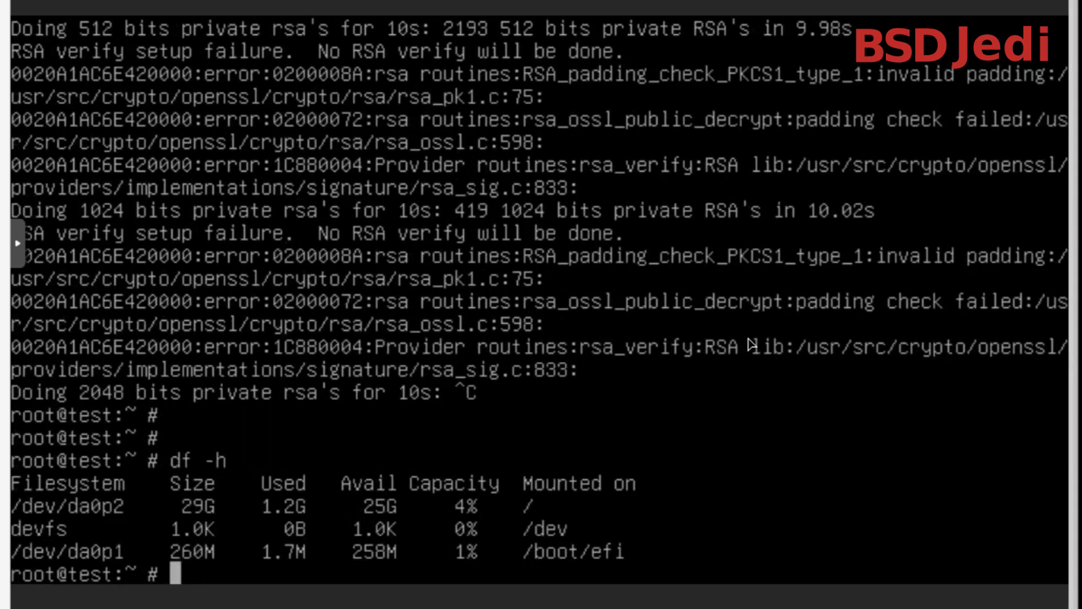